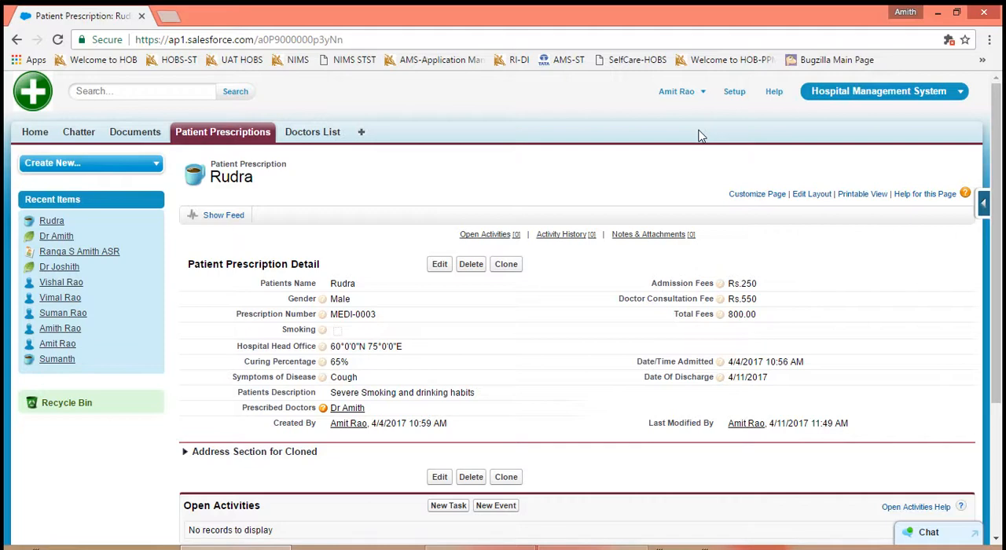
- Find the User Interface settings in Setup by searching for "User Interface" and open that page
click(733, 95)
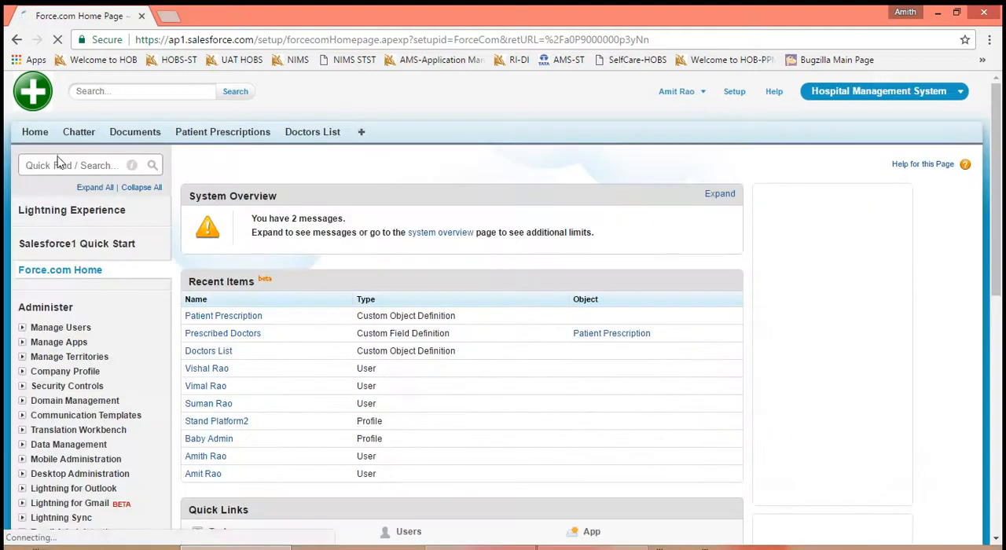
text(Use)
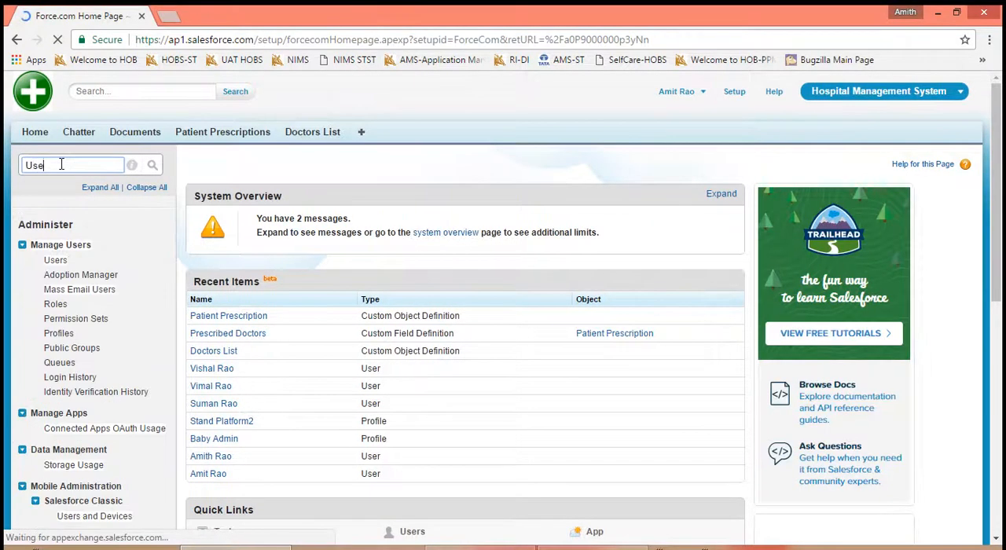
text(r Inter)
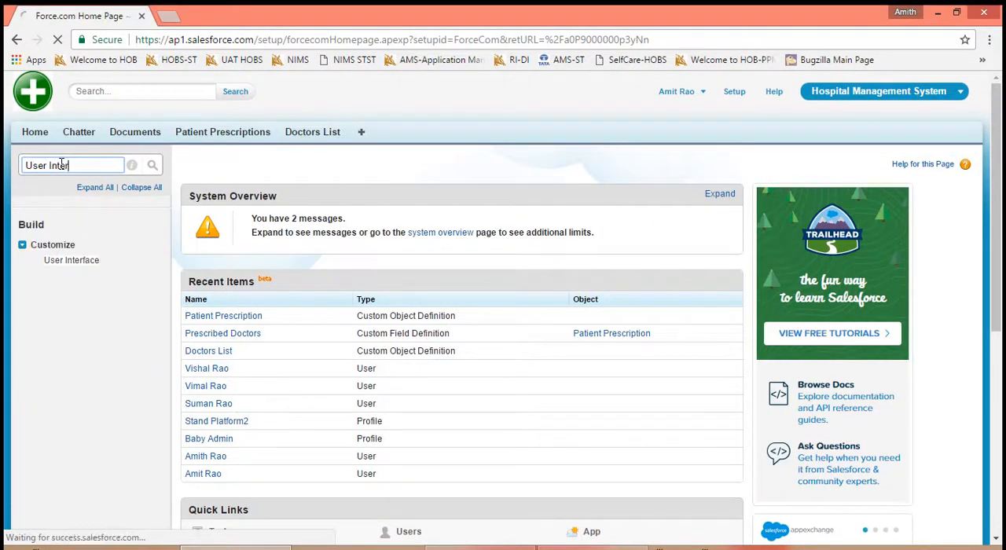
click(62, 261)
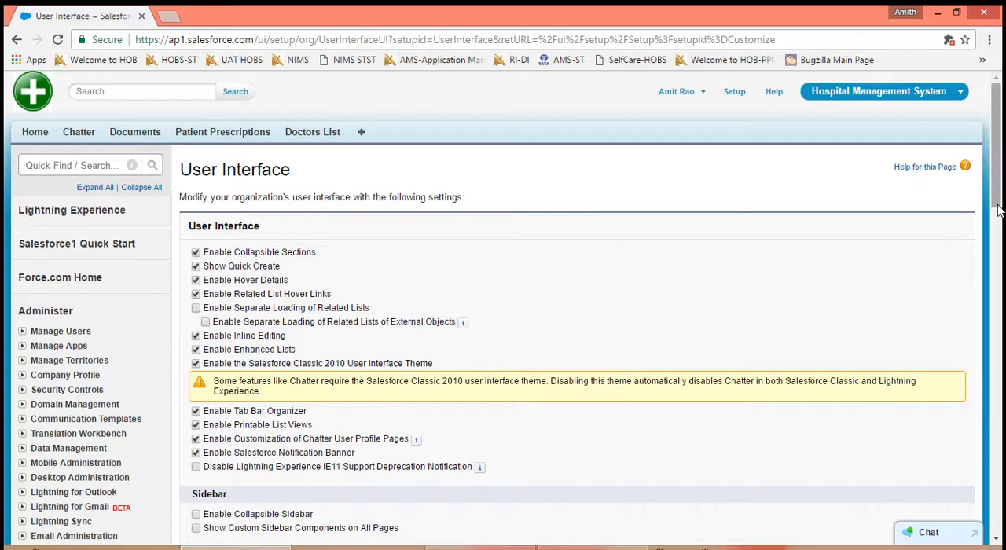
mouse_move(996, 204)
mouse_down()
mouse_move(1000, 358)
mouse_move(994, 188)
mouse_up()
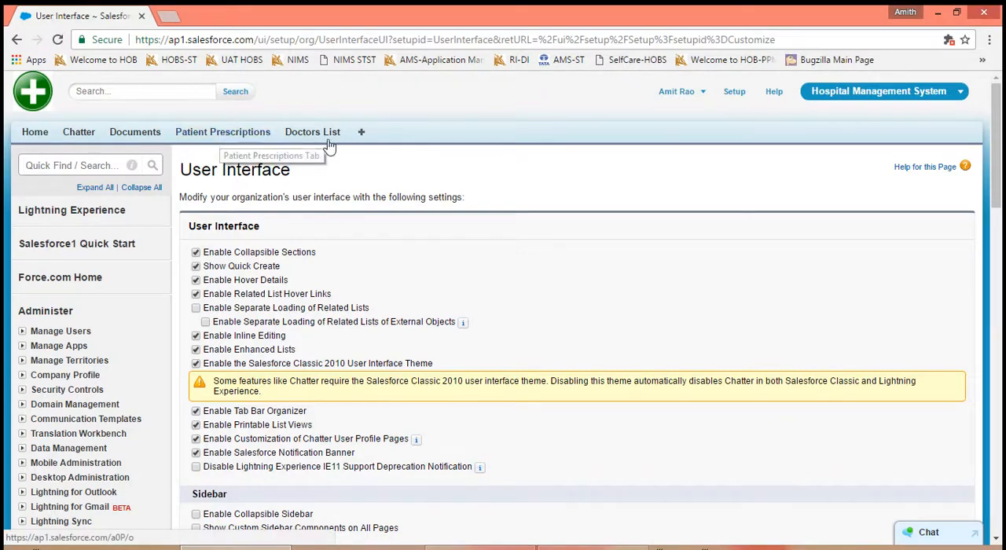
- Open Patient Prescriptions in a new browser tab, open the first listed patient's record, and expand its Address Section for Cloned
right_click(236, 140)
click(259, 144)
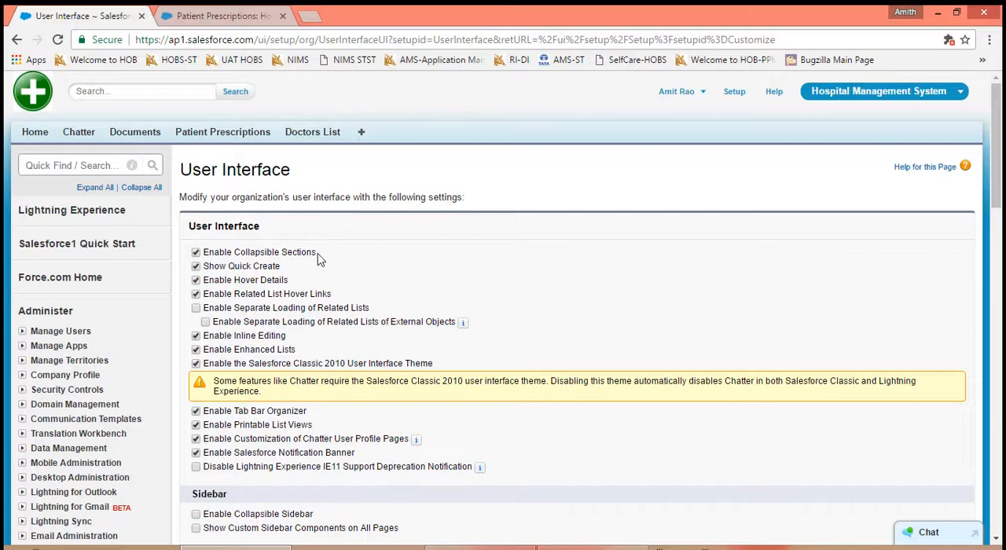
drag(317, 258, 242, 242)
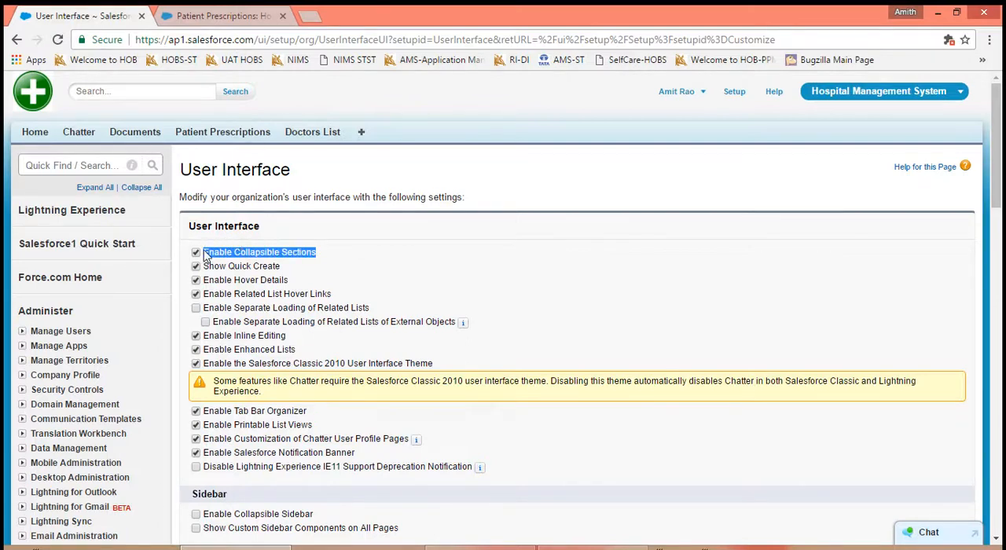
click(204, 17)
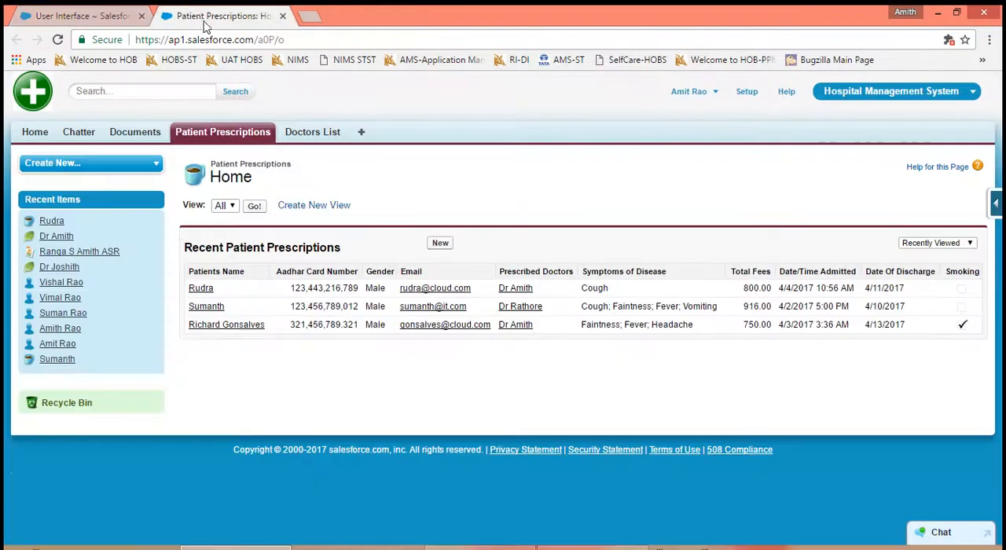
click(206, 291)
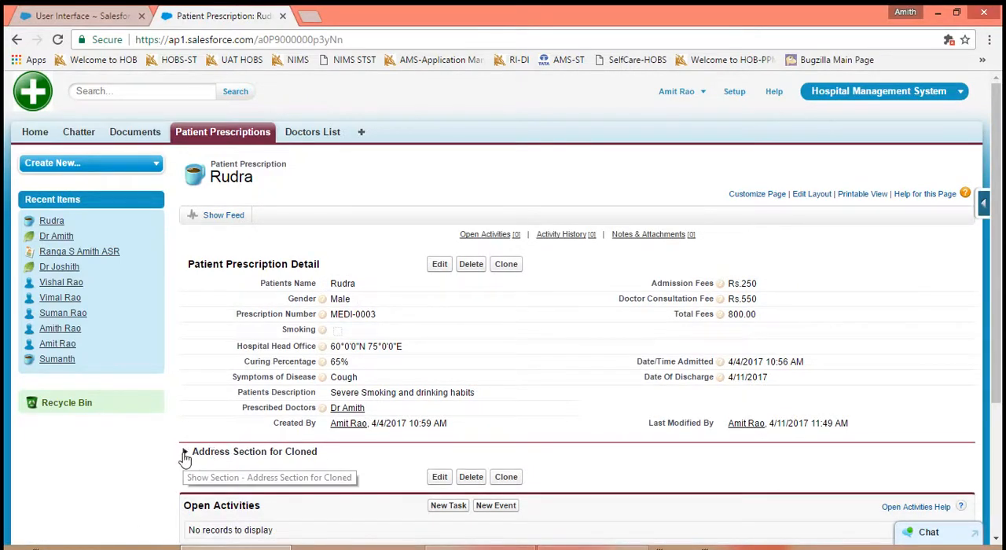
click(185, 453)
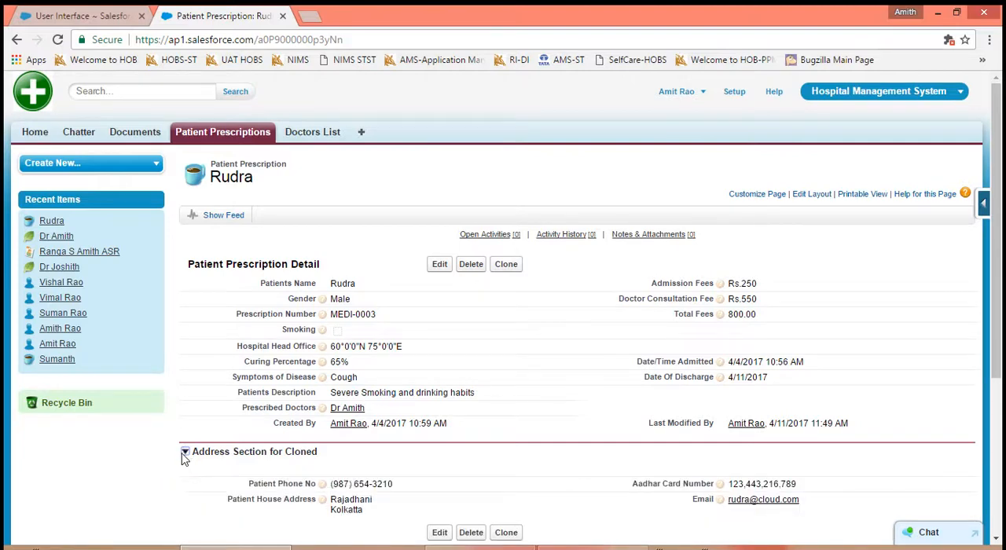
drag(319, 453, 192, 450)
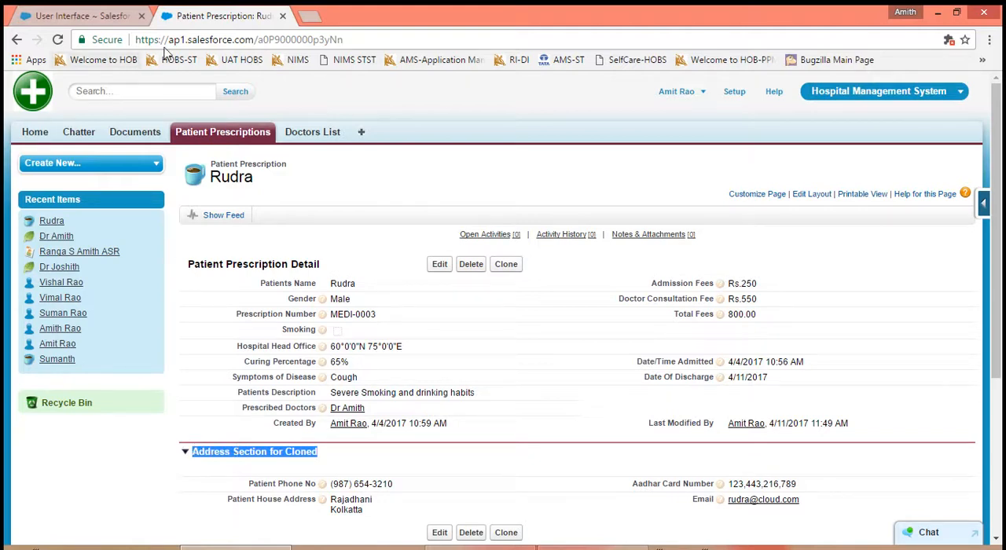
- Disable Enable Collapsible Sections in the User Interface settings, save, and reload the patient prescription record
click(116, 17)
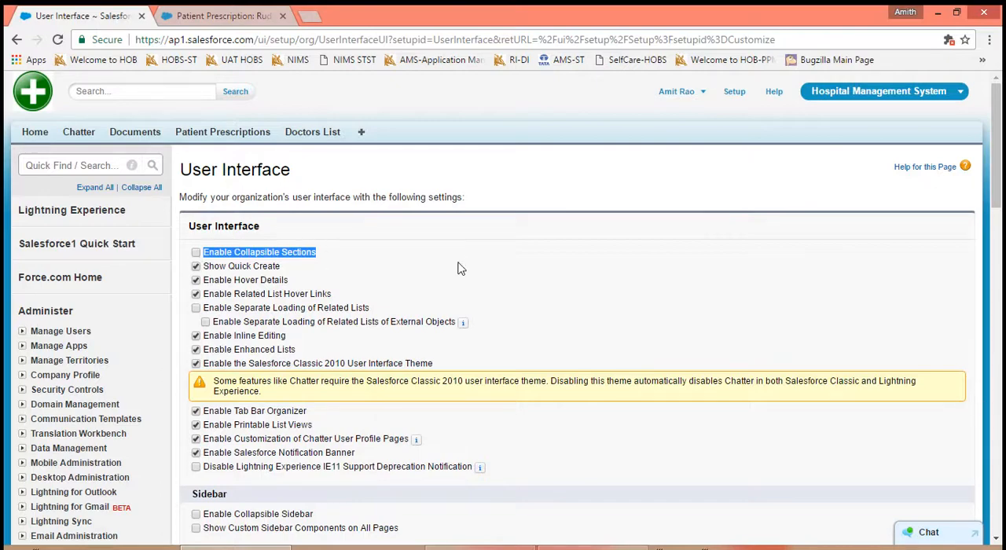
scroll(460, 268, down, 6)
click(434, 370)
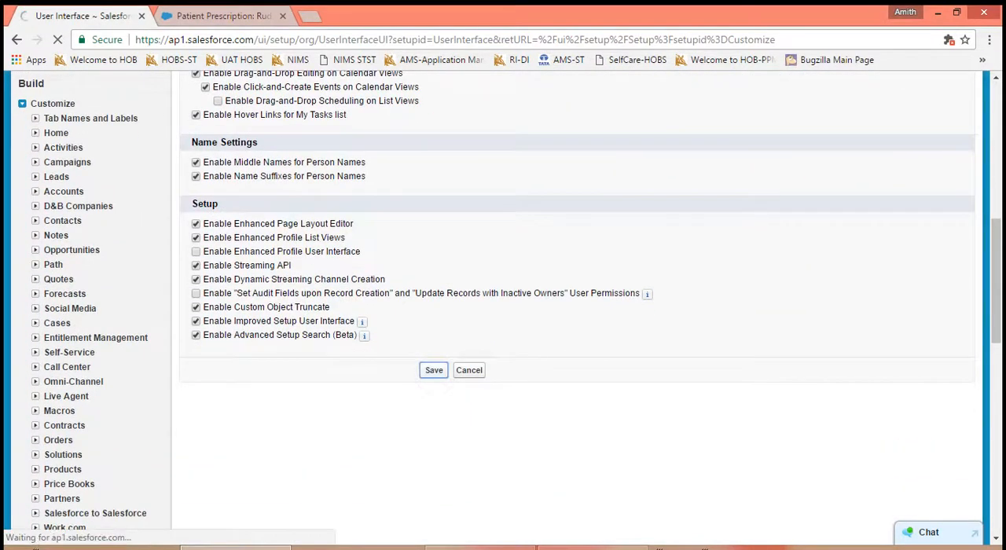
click(224, 18)
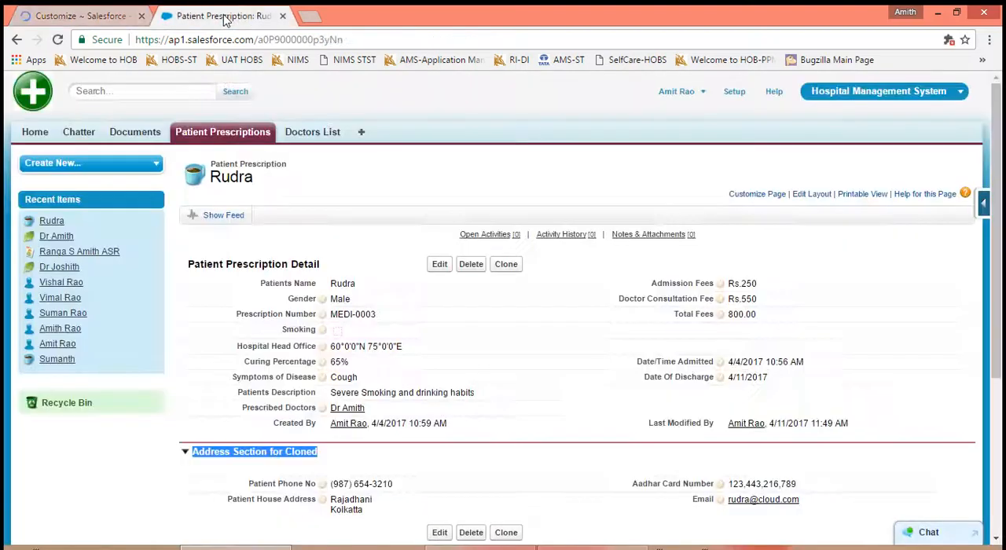
click(57, 39)
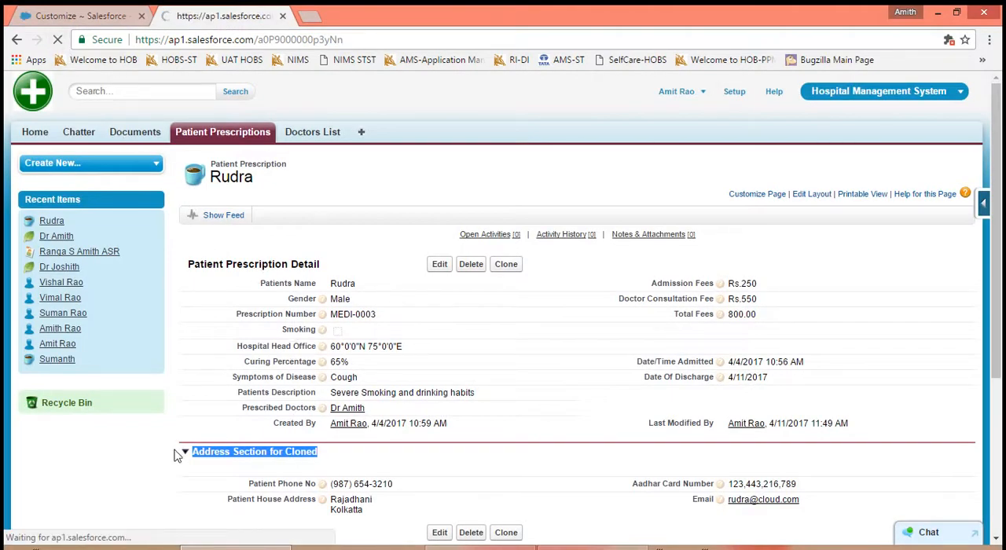
- Turn Enable Collapsible Sections back on in the User Interface settings, save, and reload the patient prescription record
click(79, 22)
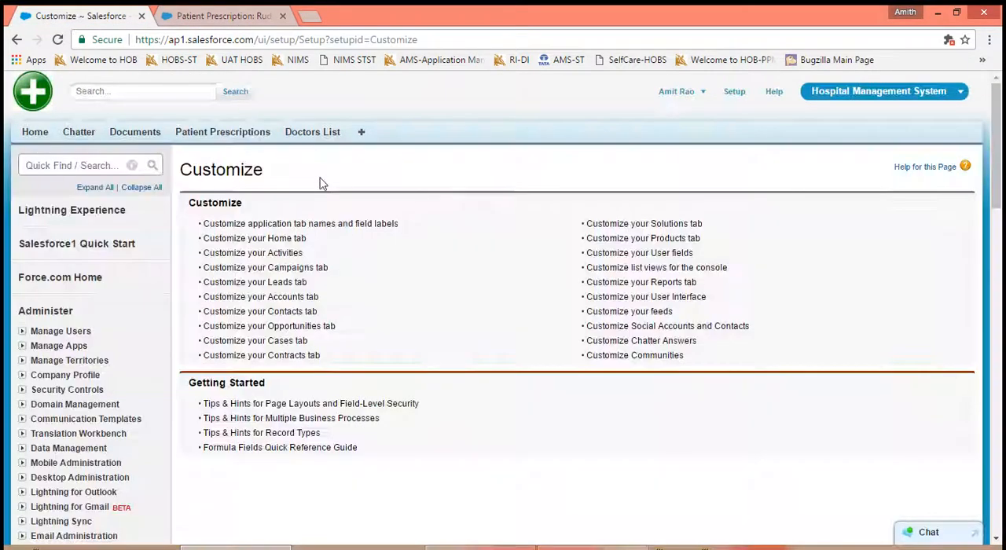
click(619, 298)
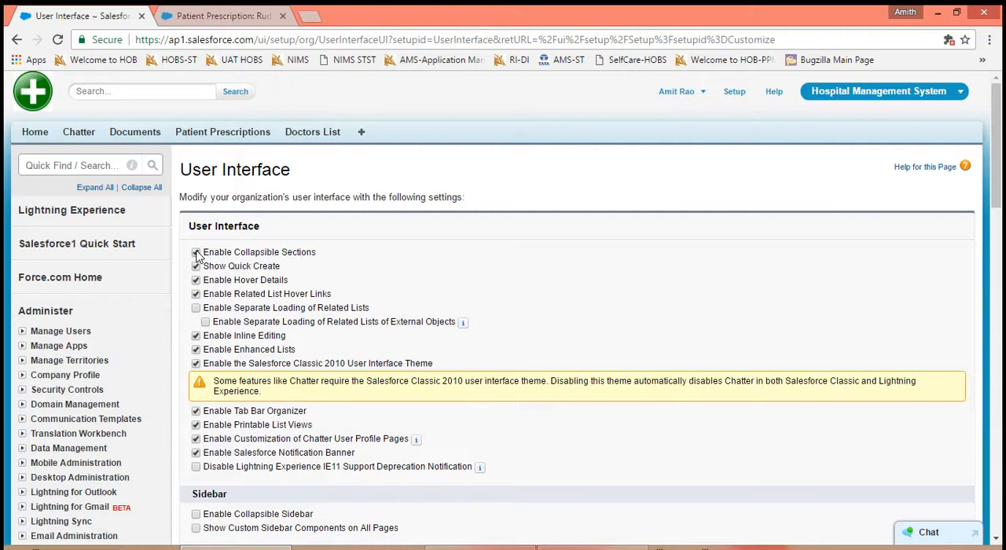
click(206, 17)
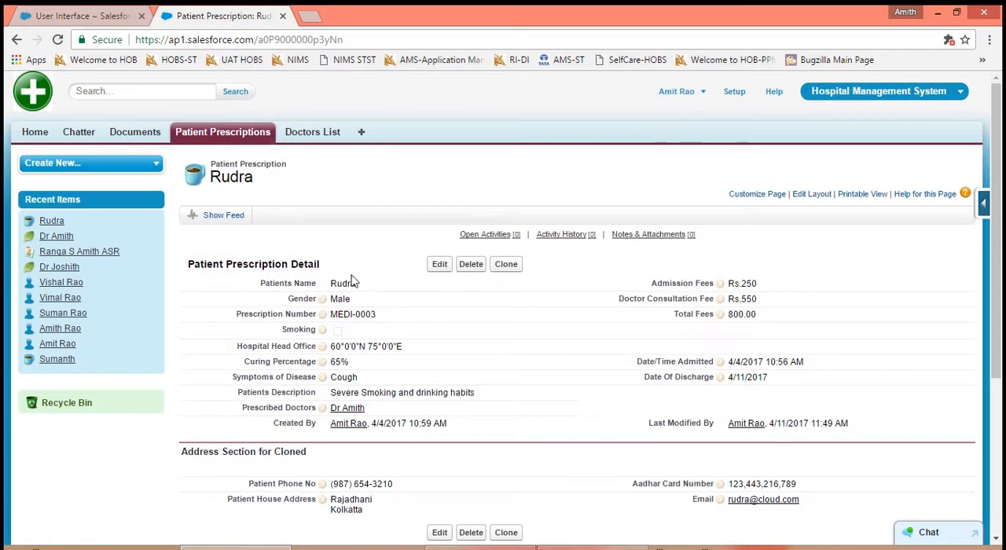
click(106, 20)
scroll(440, 266, down, 10)
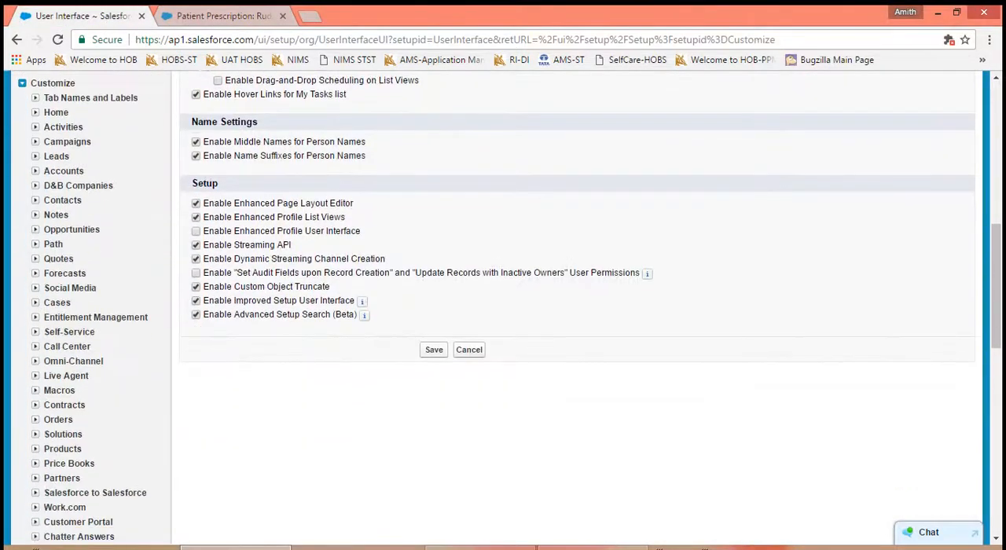
click(434, 334)
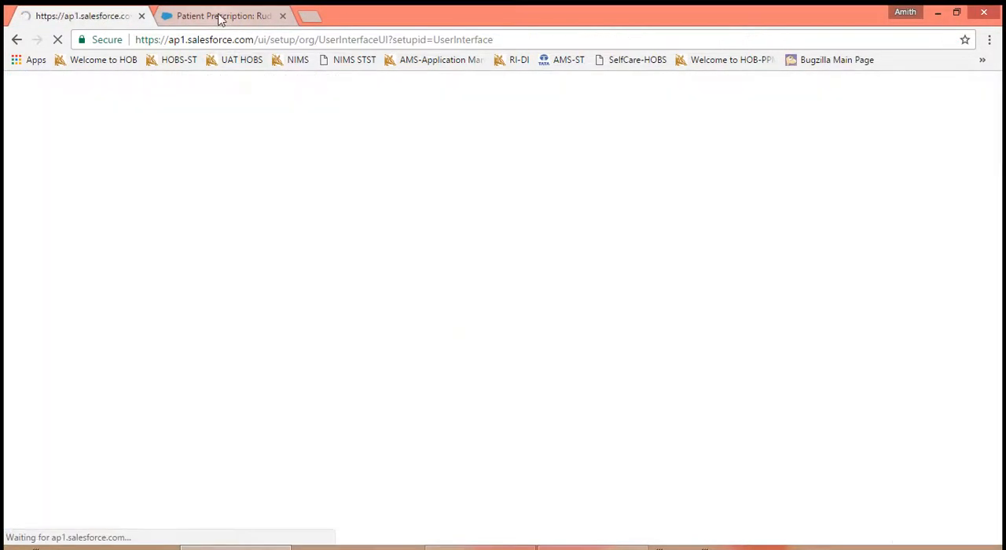
click(218, 15)
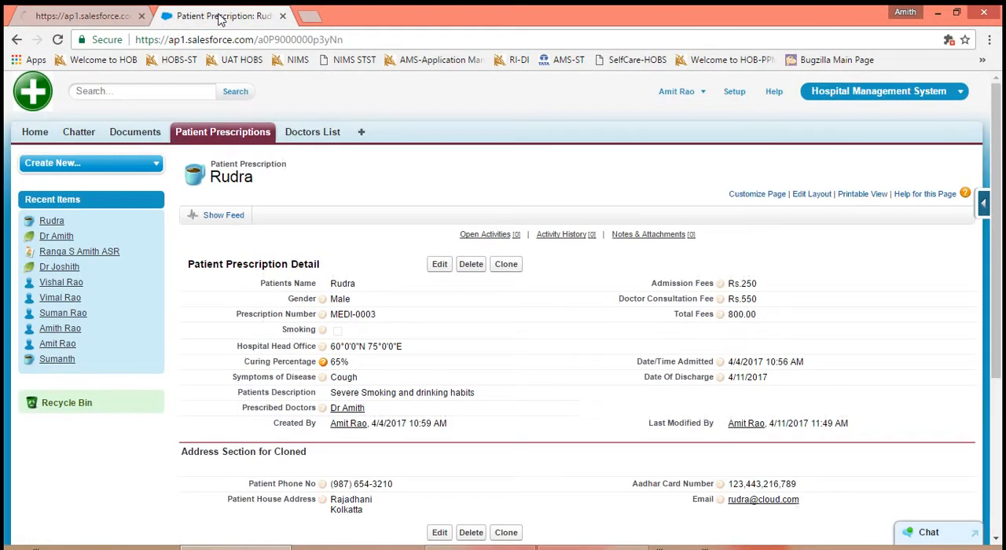
click(57, 39)
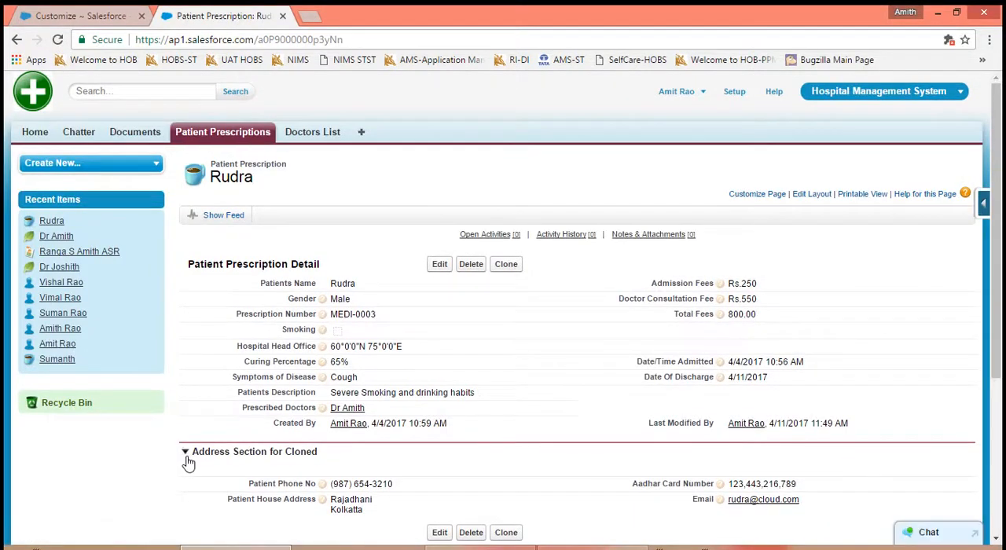
- Reopen the User Interface settings to review the options, and view the Documents home page
click(110, 19)
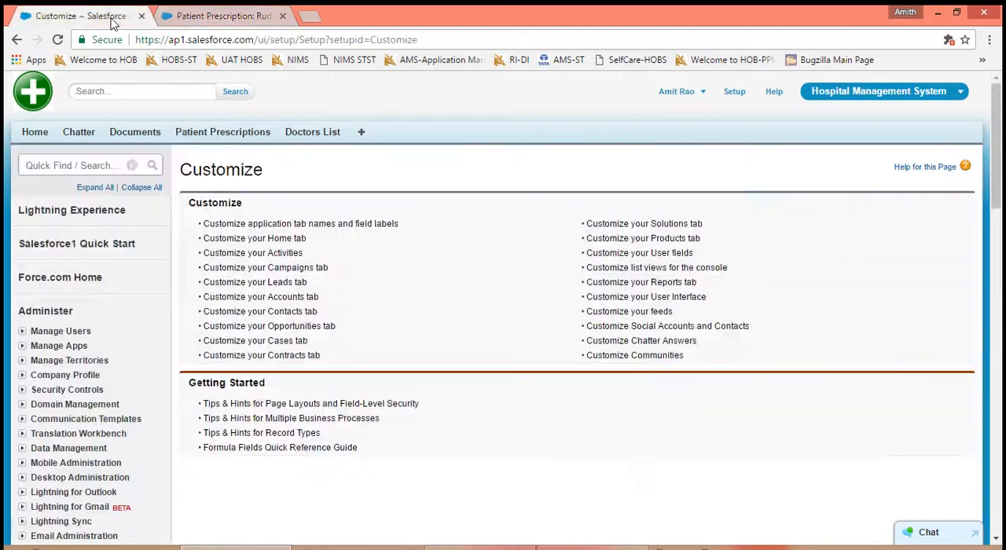
click(638, 296)
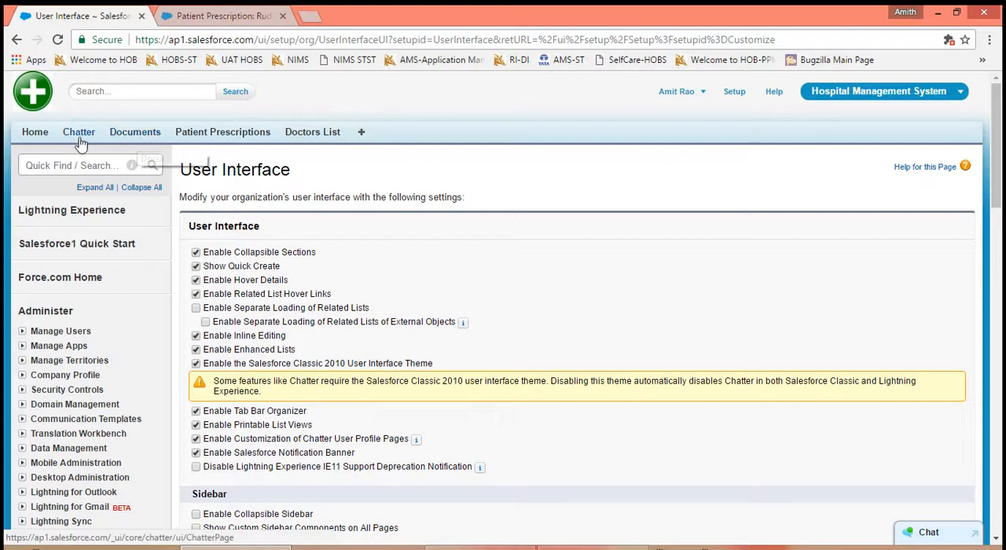
click(135, 132)
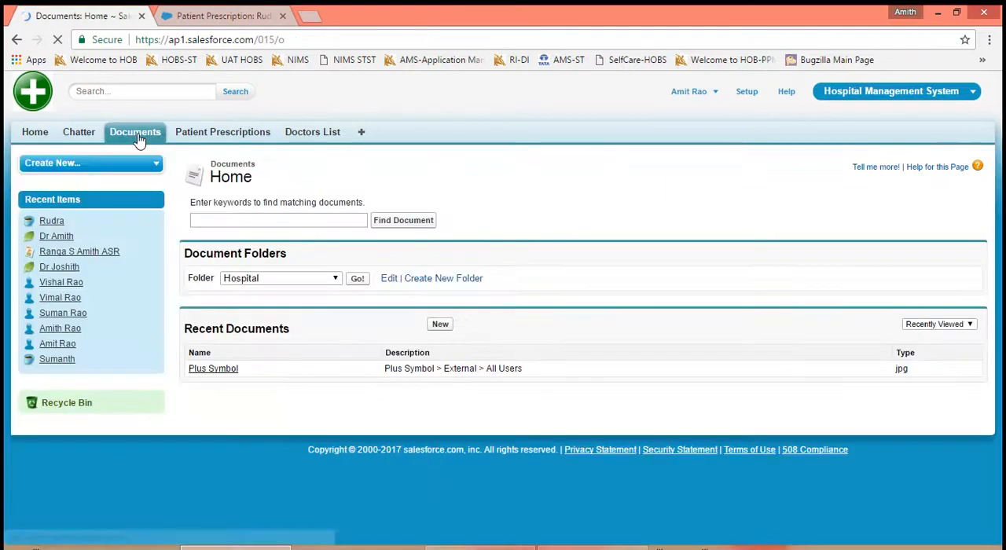
- Add the Accounts tab to the selected tabs of the Hospital Management System app and save
click(362, 135)
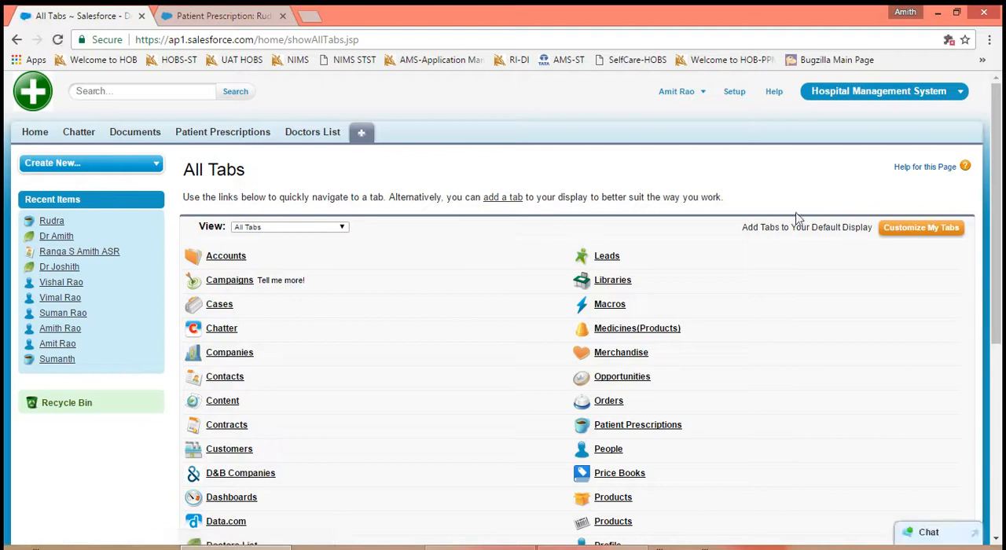
click(901, 233)
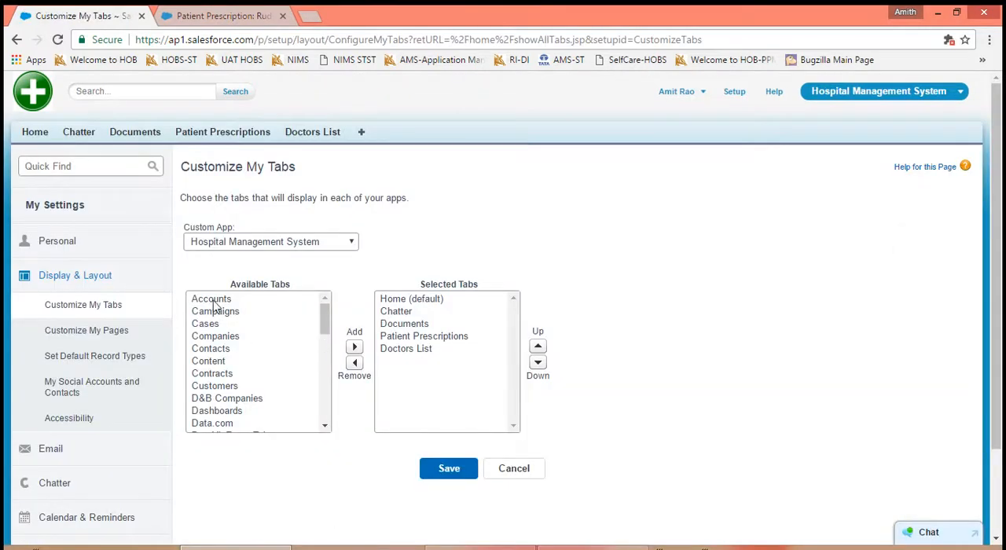
click(204, 300)
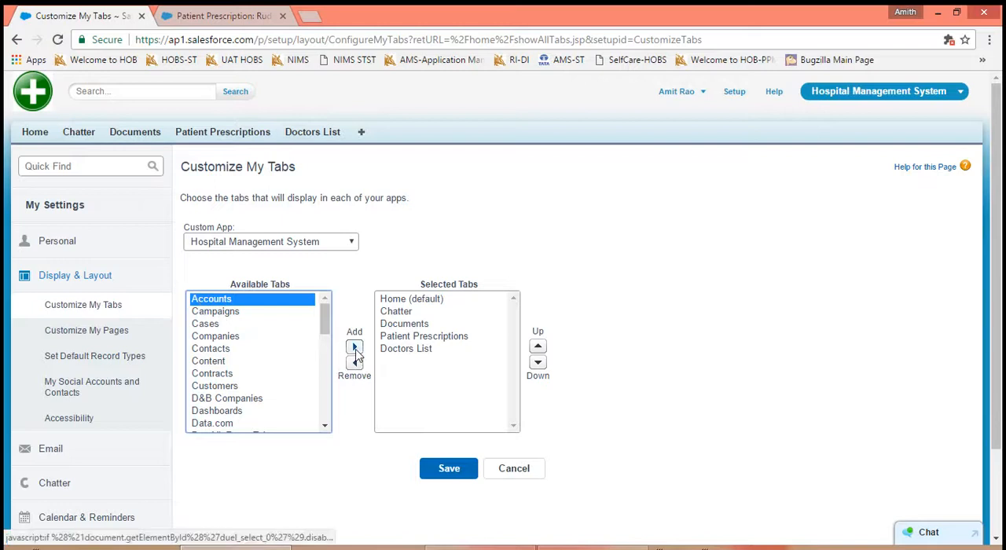
click(354, 347)
click(469, 464)
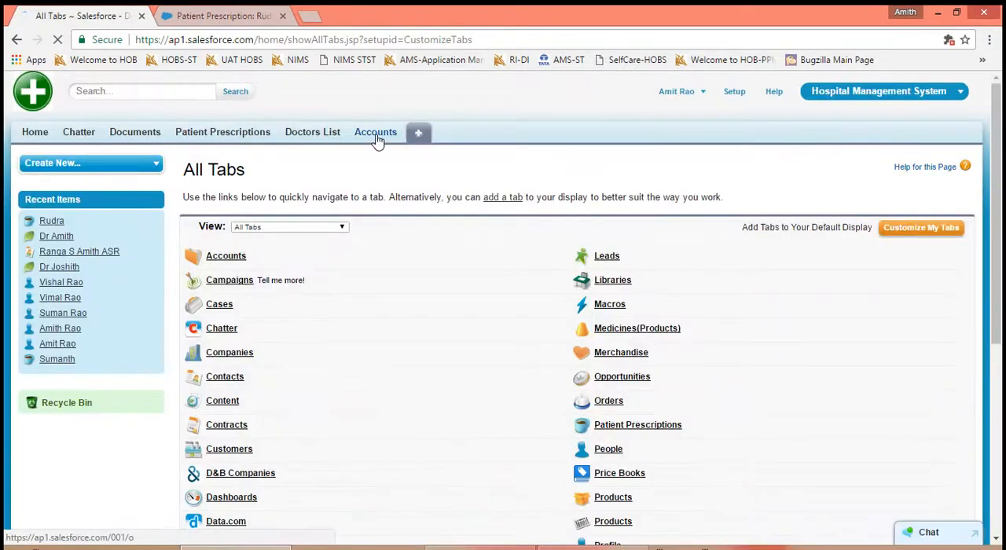
- Examine the Quick Create section on the Accounts home page and open that page in a second browser tab
click(377, 135)
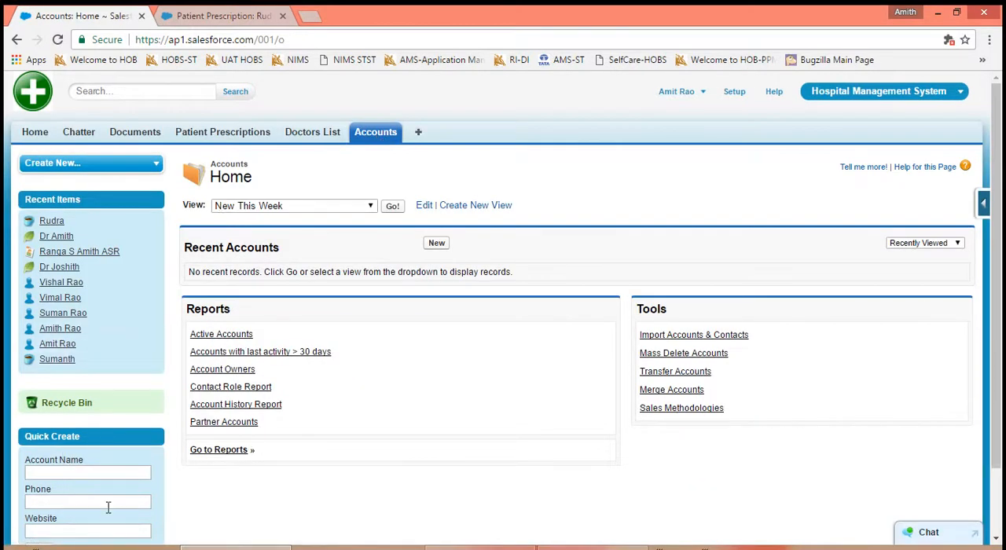
scroll(109, 507, down, 1)
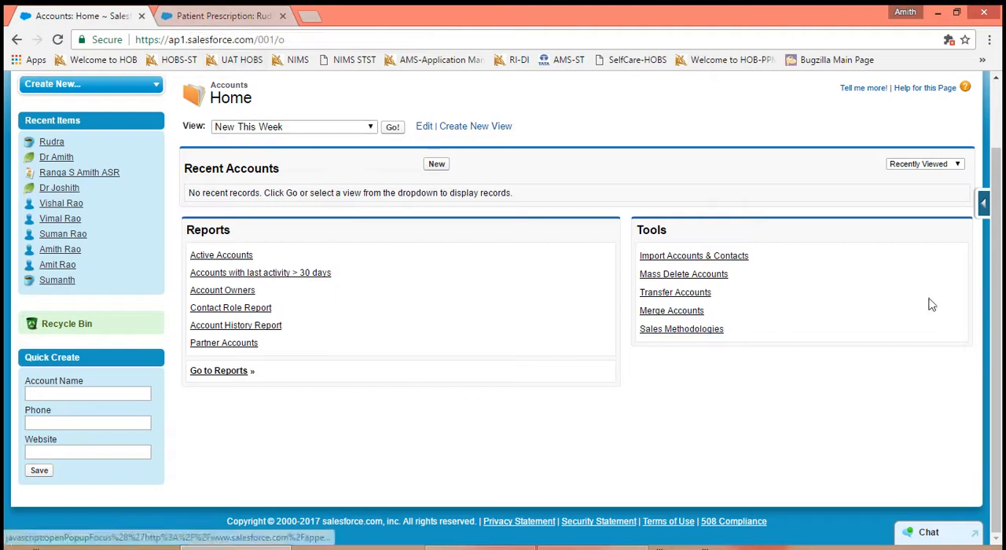
drag(998, 292, 998, 228)
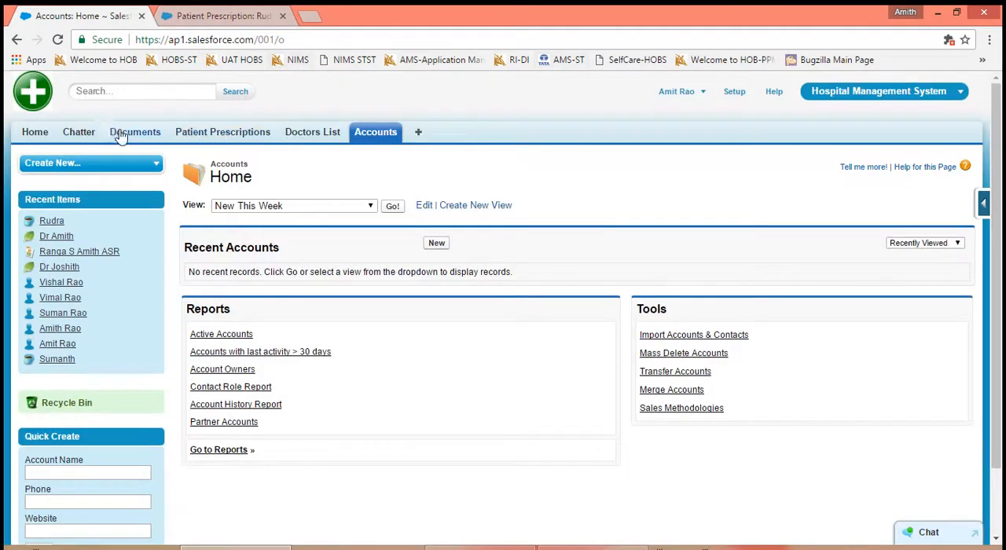
right_click(377, 134)
click(400, 143)
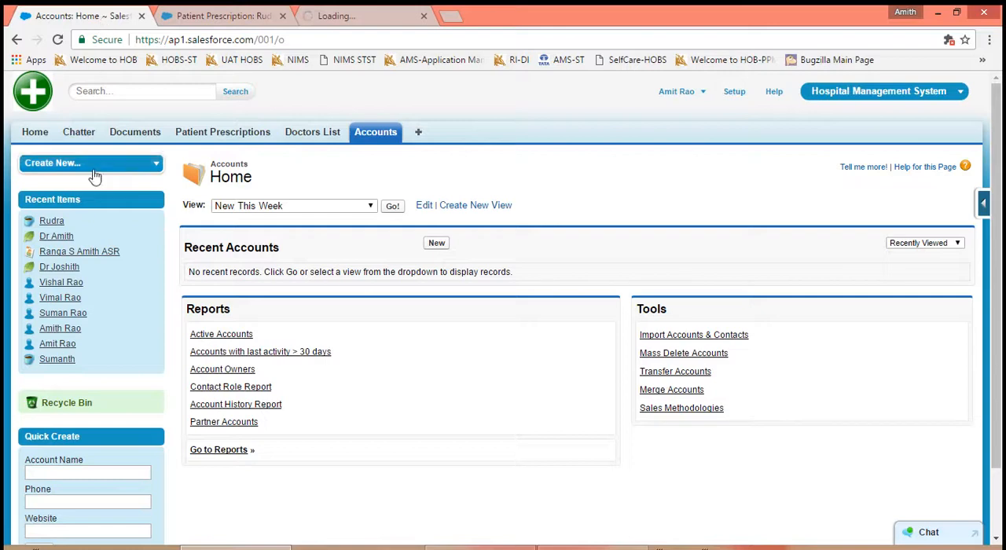
- Search Setup for "User", open the User Interface settings, and turn off Show Quick Create
click(734, 93)
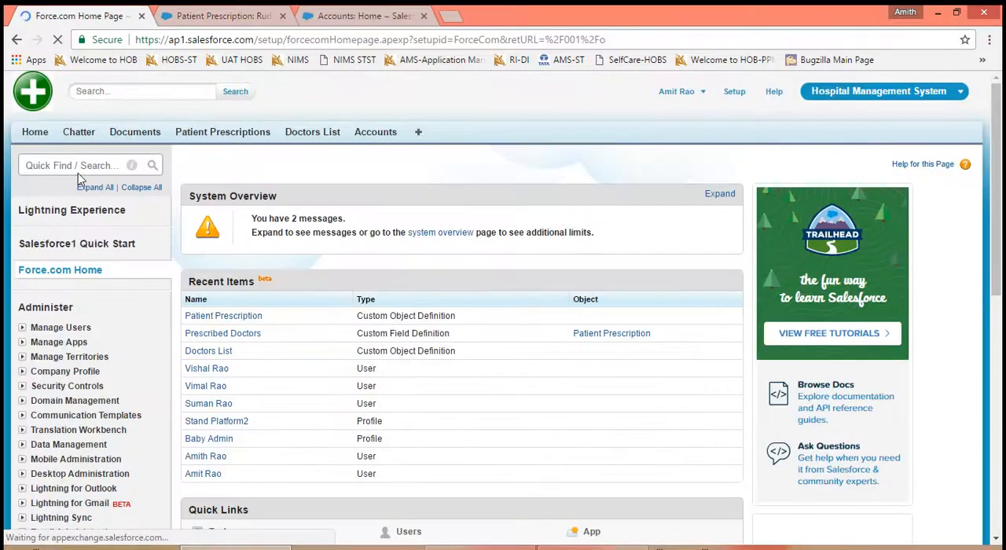
click(76, 165)
text(User)
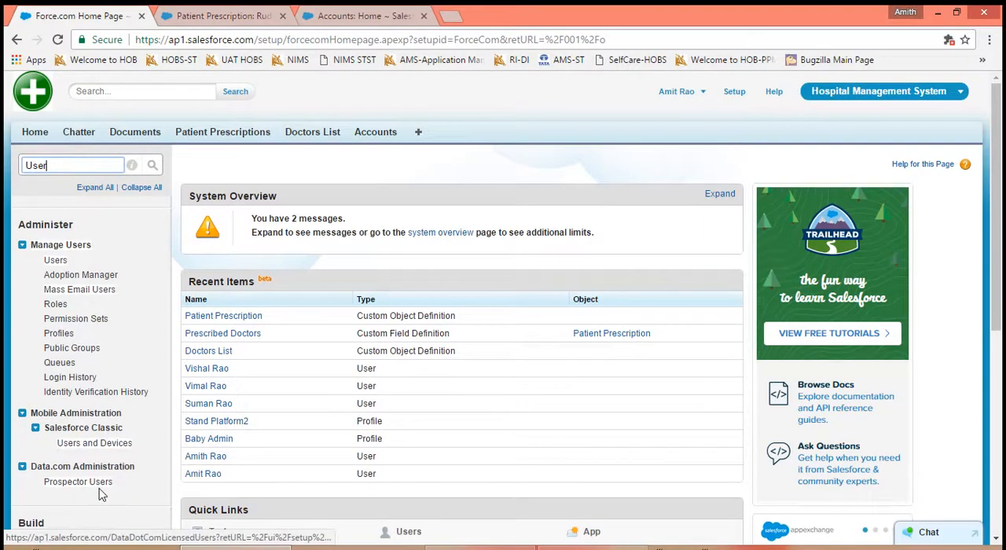
scroll(98, 495, down, 5)
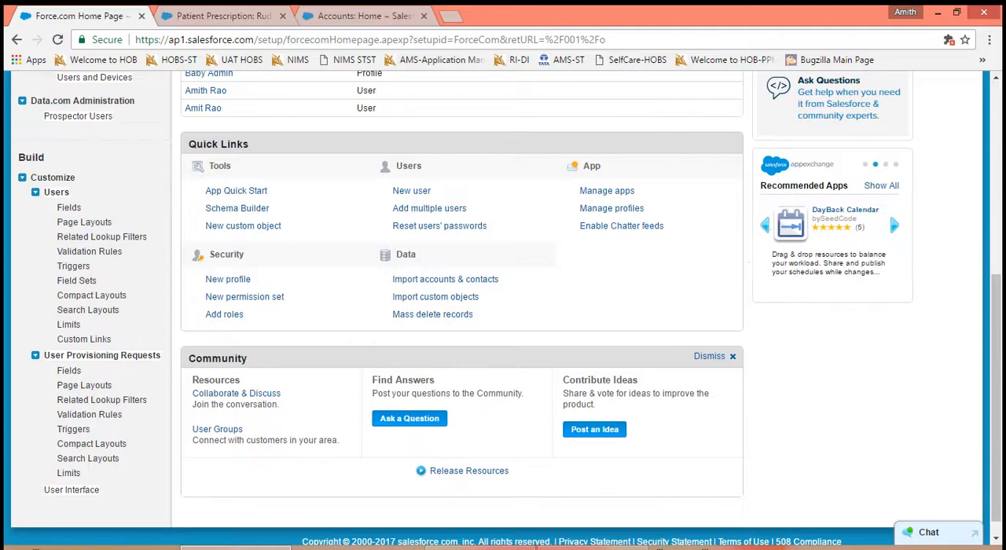
click(70, 489)
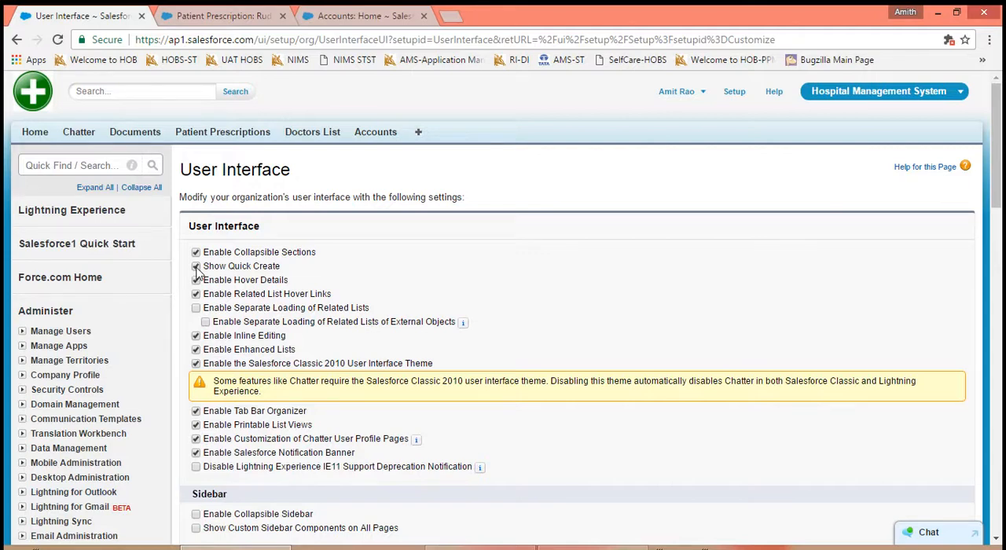
- Save the User Interface settings and reload the Accounts home page to check its Quick Create section
click(343, 19)
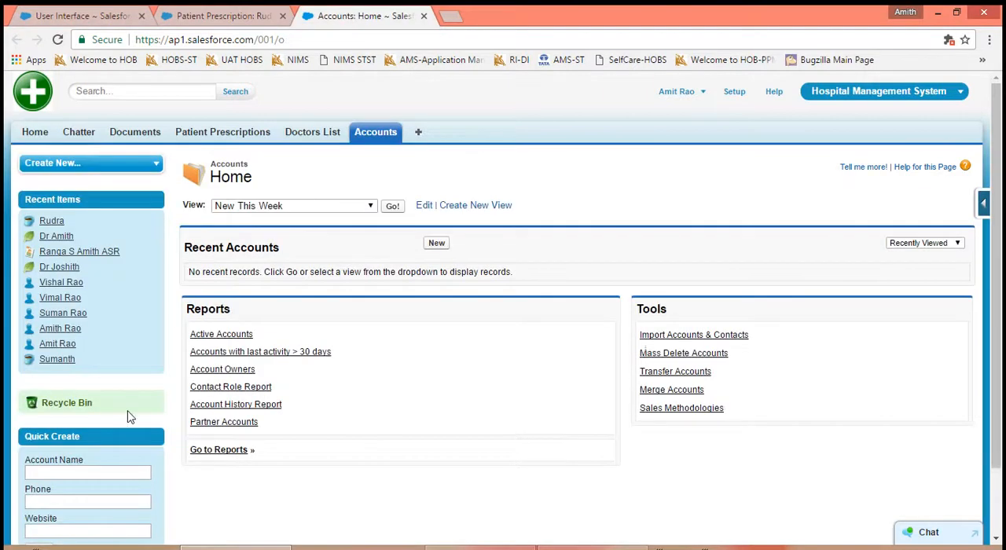
click(57, 40)
click(77, 16)
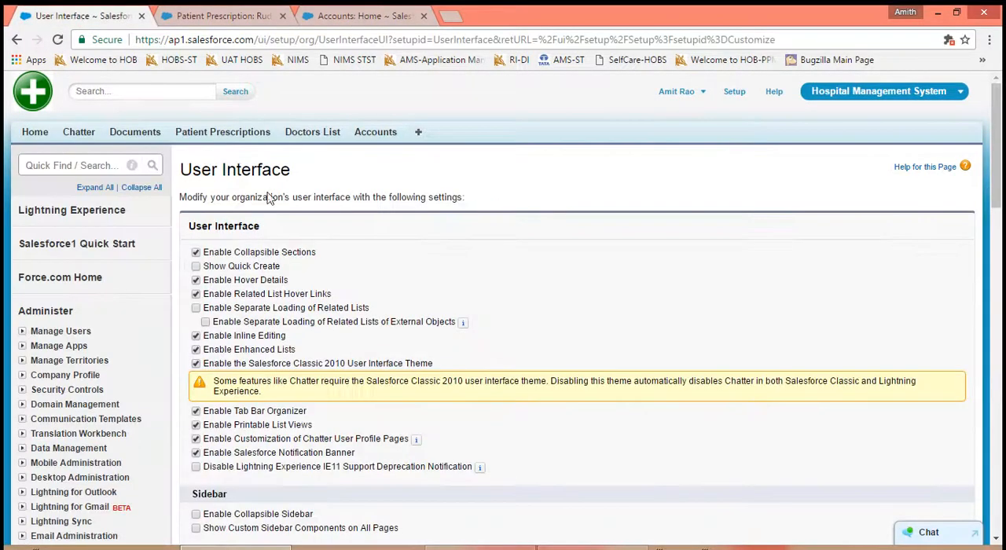
scroll(541, 264, down, 6)
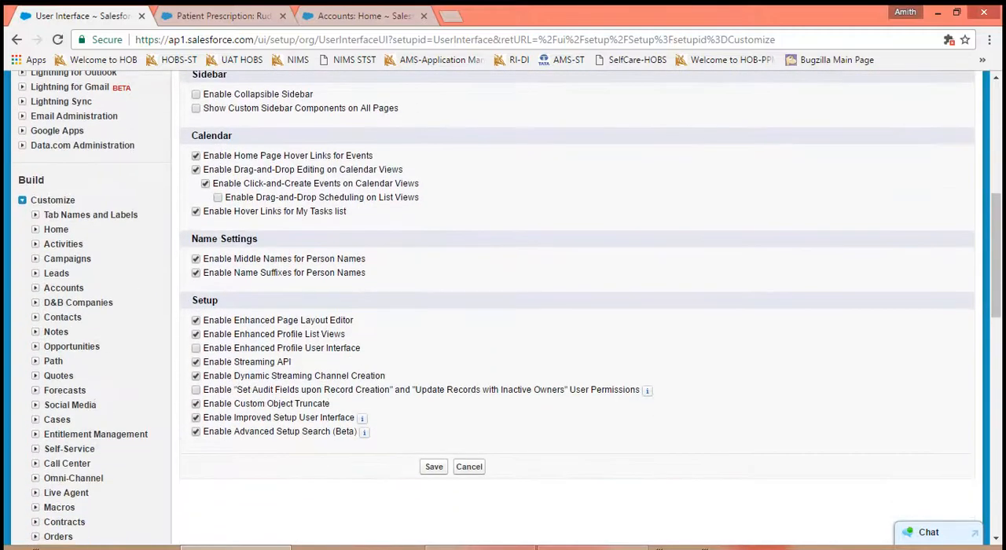
click(433, 467)
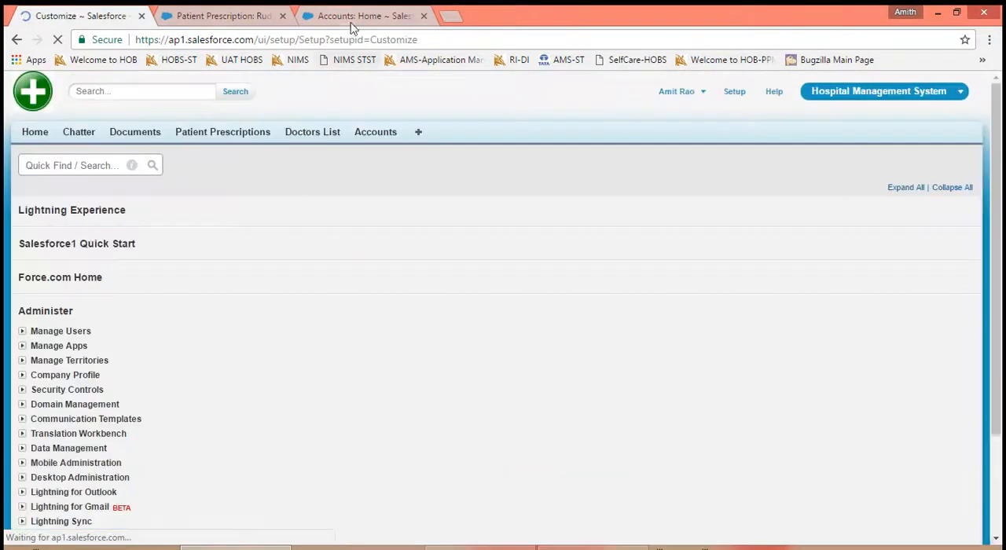
click(349, 18)
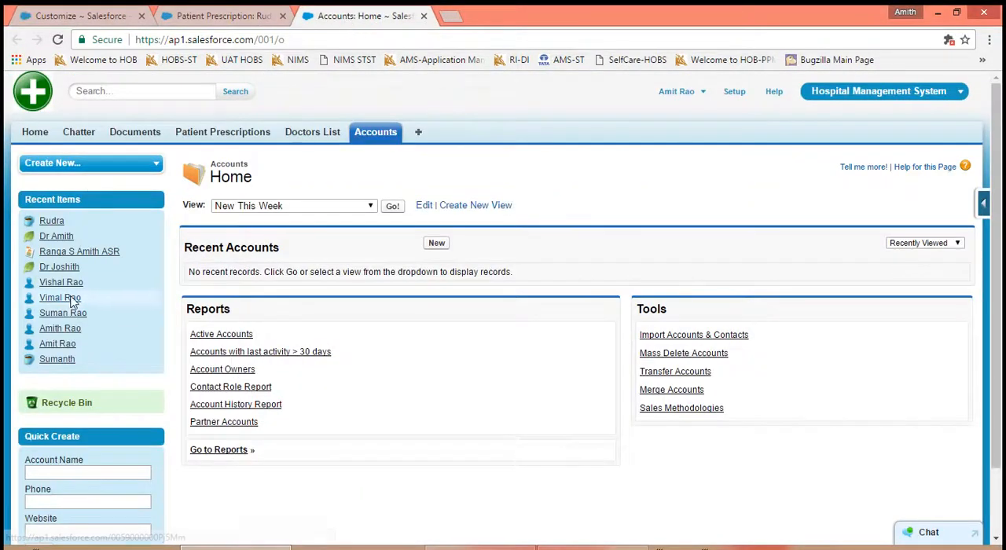
click(58, 40)
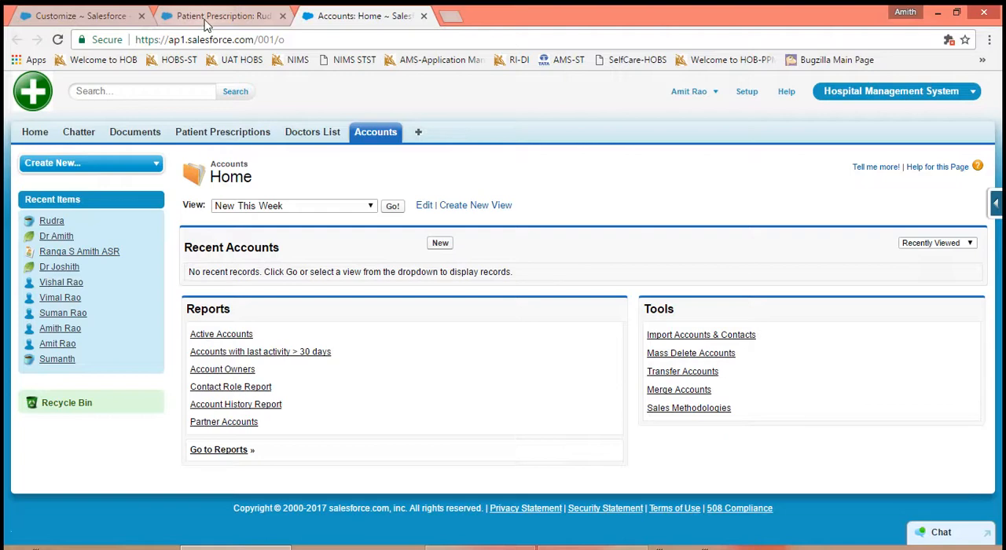
- Reopen the User Interface settings from the Customize page and turn Show Quick Create back on
click(116, 18)
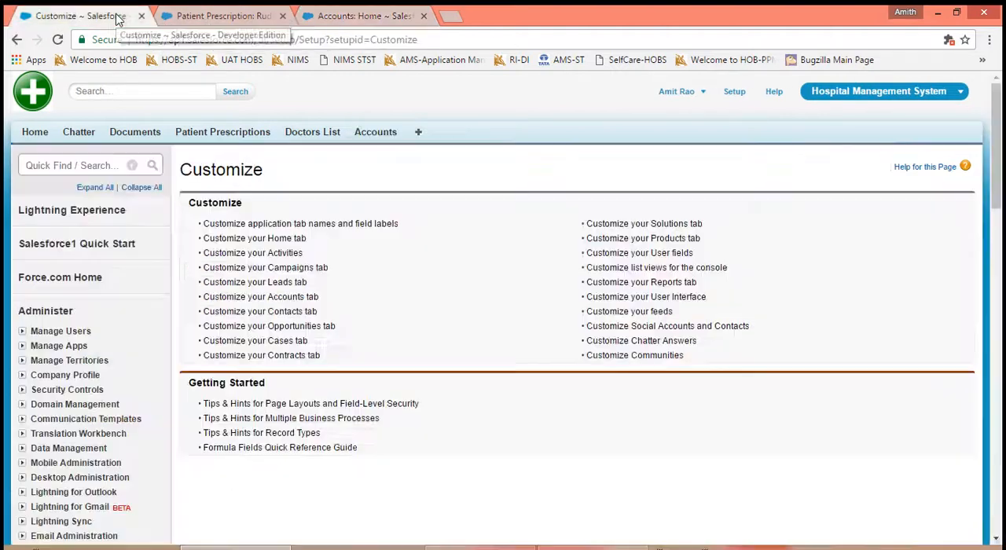
click(696, 297)
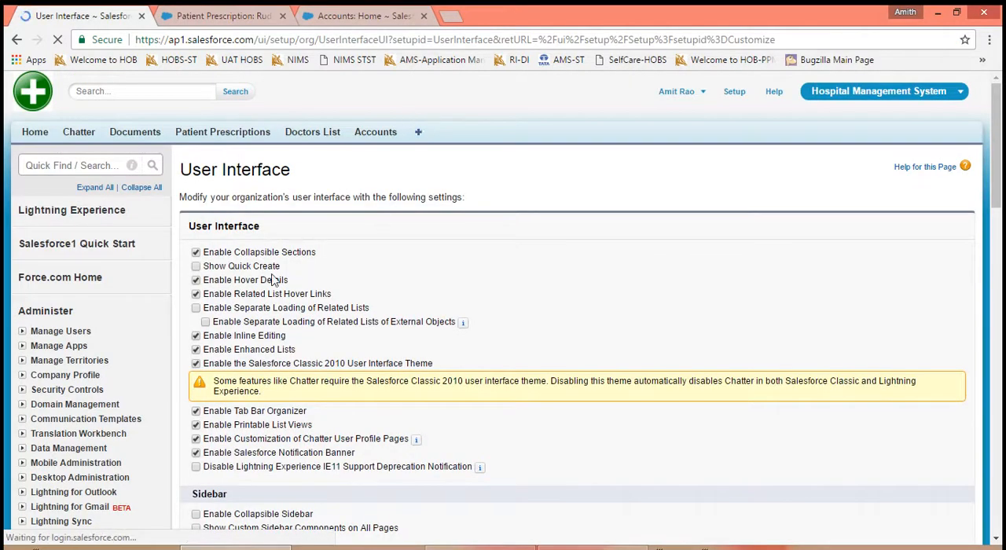
click(196, 266)
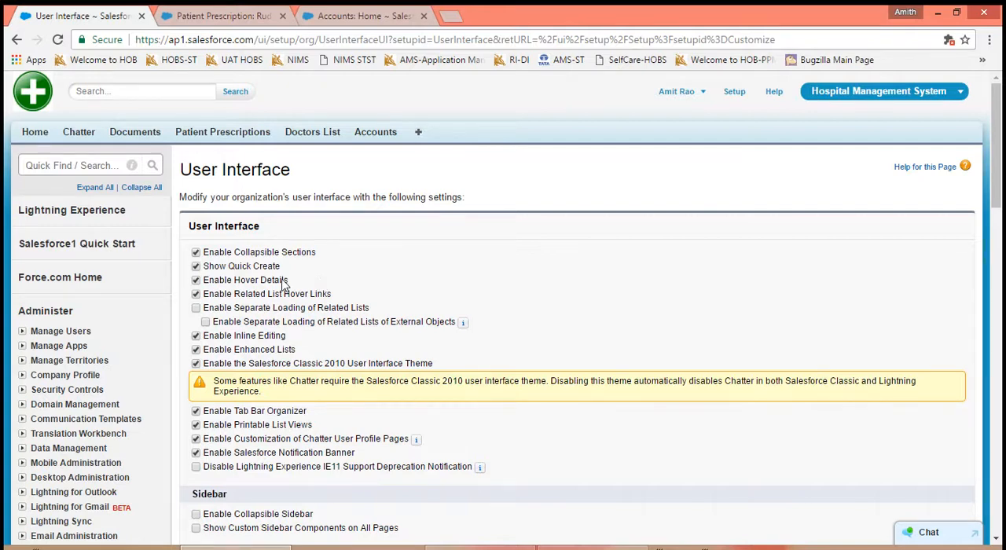
- Preview the first recent item's hover details on the patient prescription record, and turn off Enable Hover Details in the saved User Interface settings
click(228, 19)
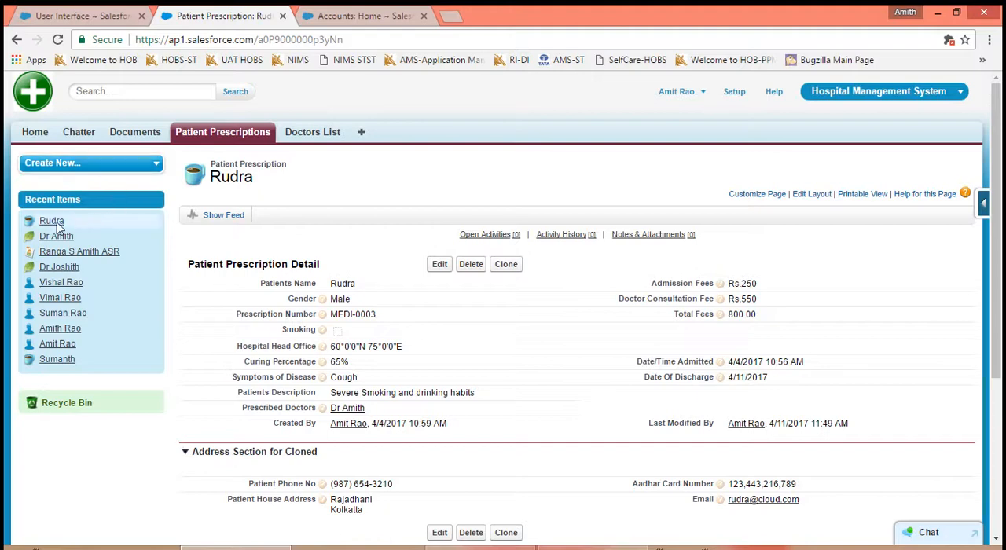
mouse_move(55, 225)
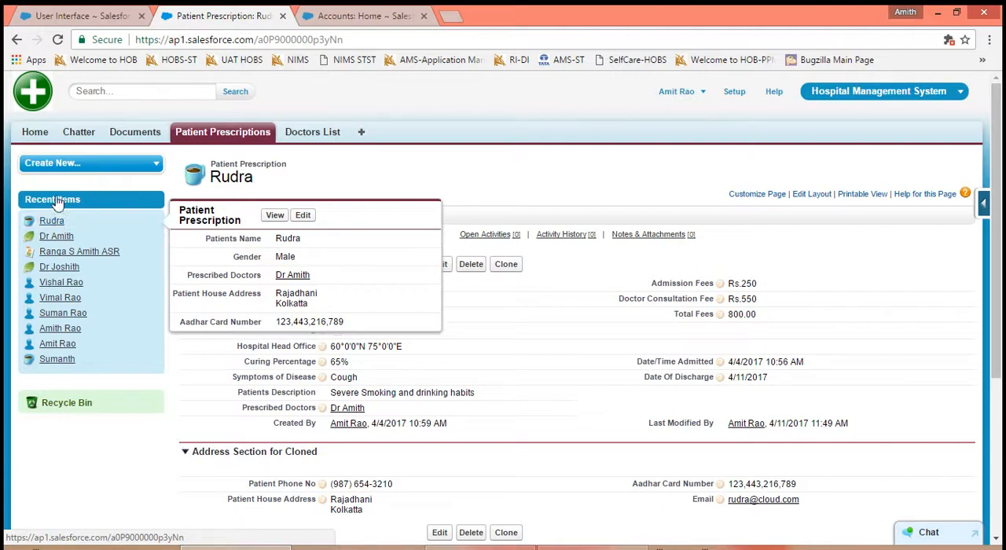
click(86, 19)
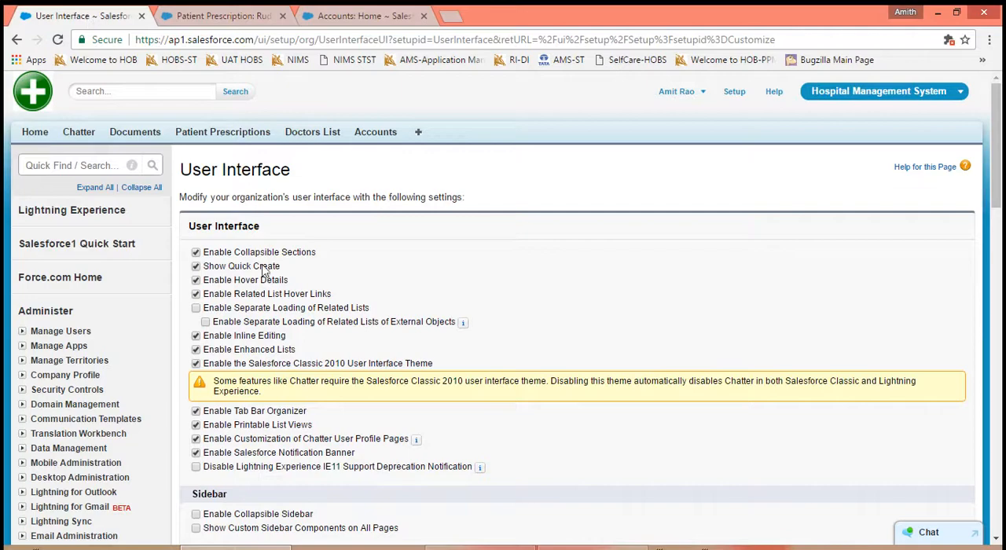
click(196, 281)
scroll(381, 391, down, 6)
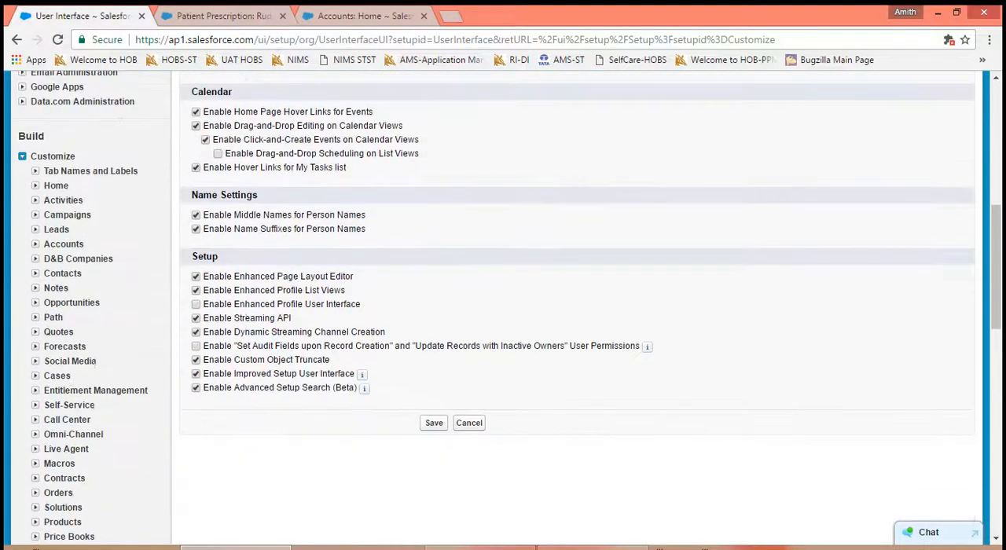
click(434, 393)
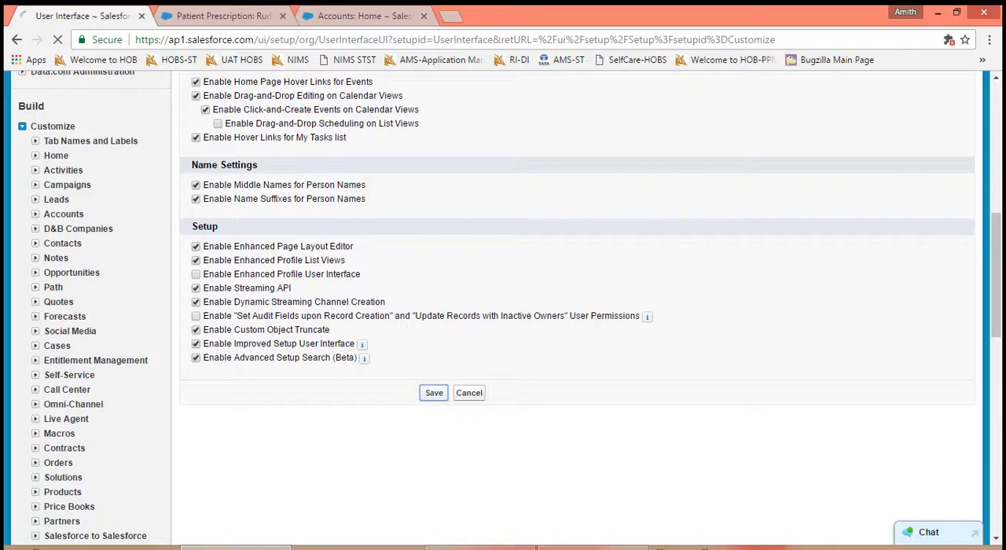
- Check that the settings save has gone through and close the browser tab showing the Accounts home page
click(198, 14)
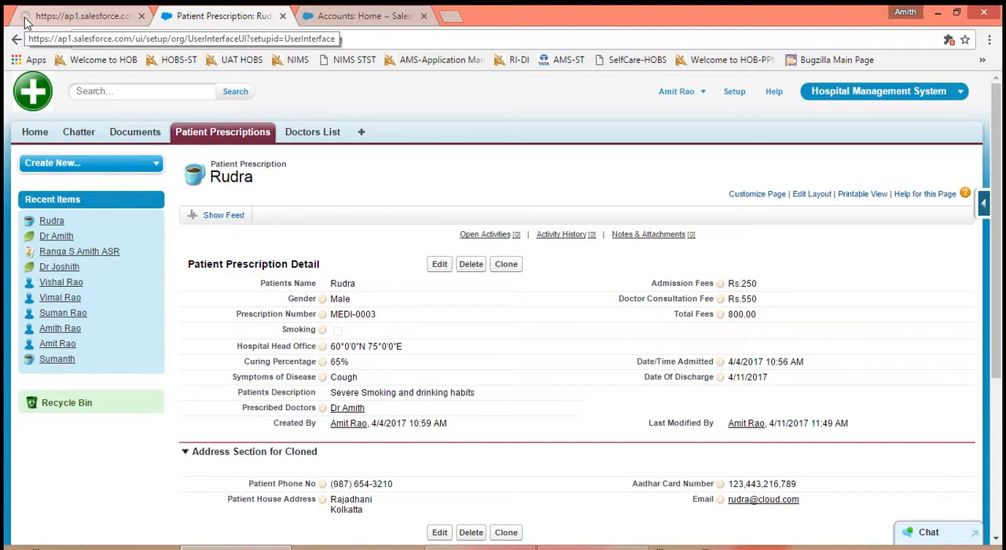
click(26, 21)
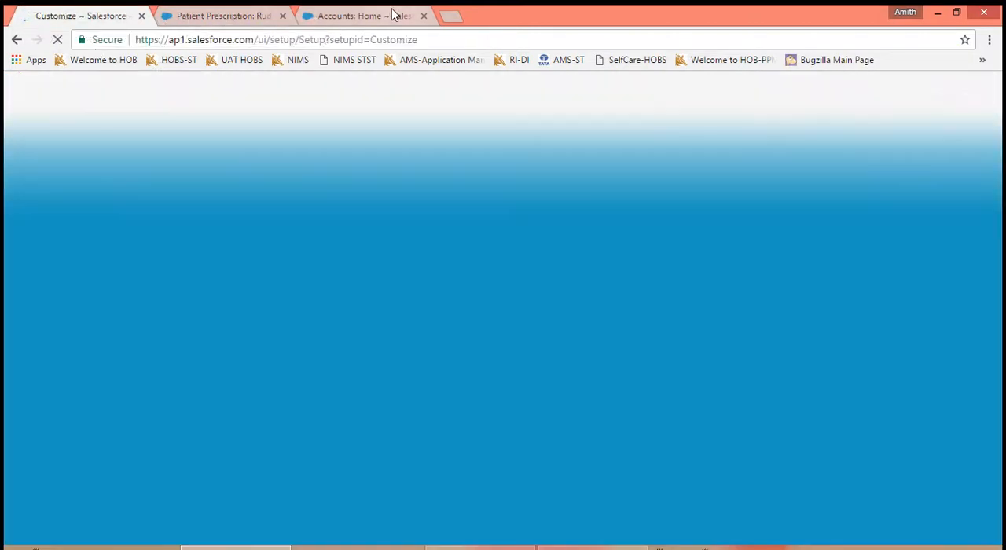
click(393, 15)
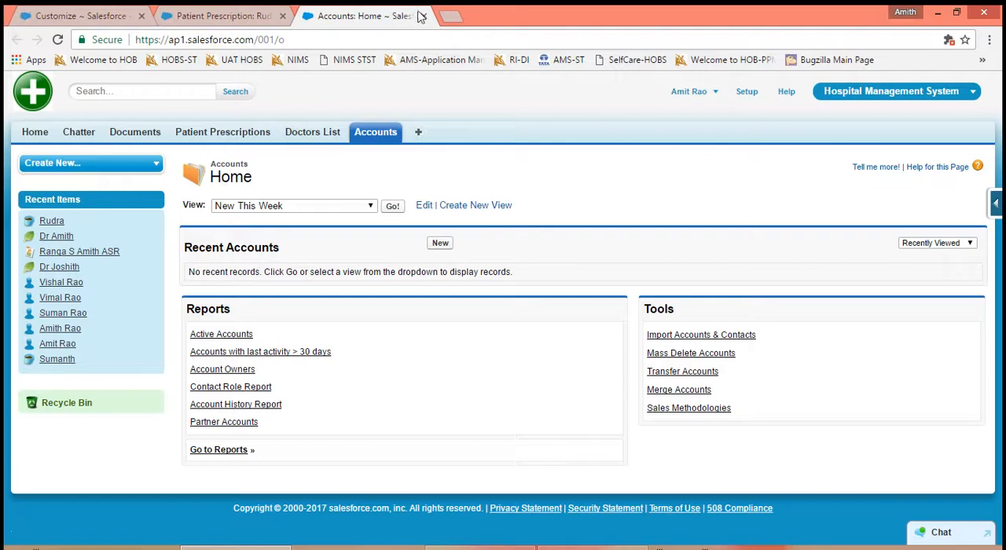
click(423, 16)
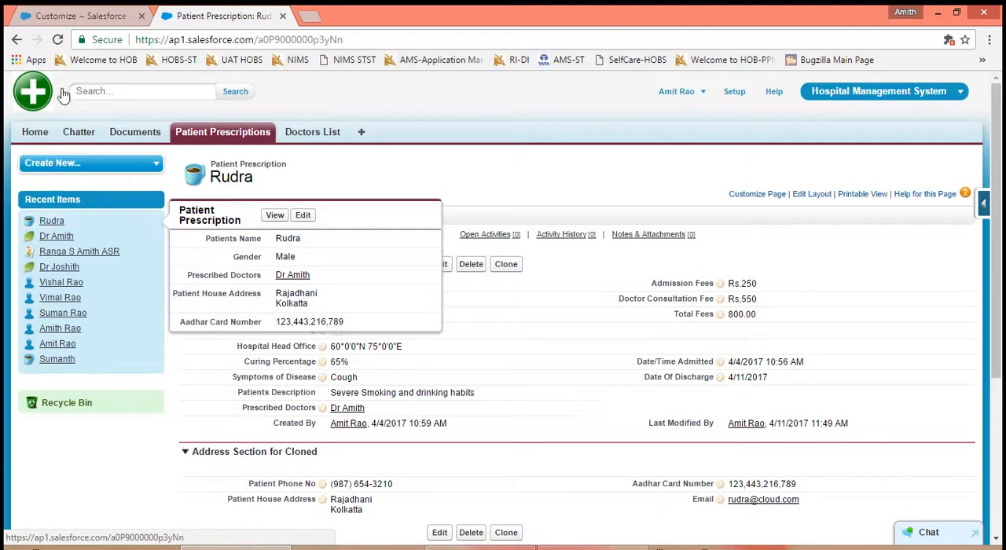
- Review Enable Hover Details in the User Interface settings and reload the patient prescription record to check the recent items' hover details
click(75, 22)
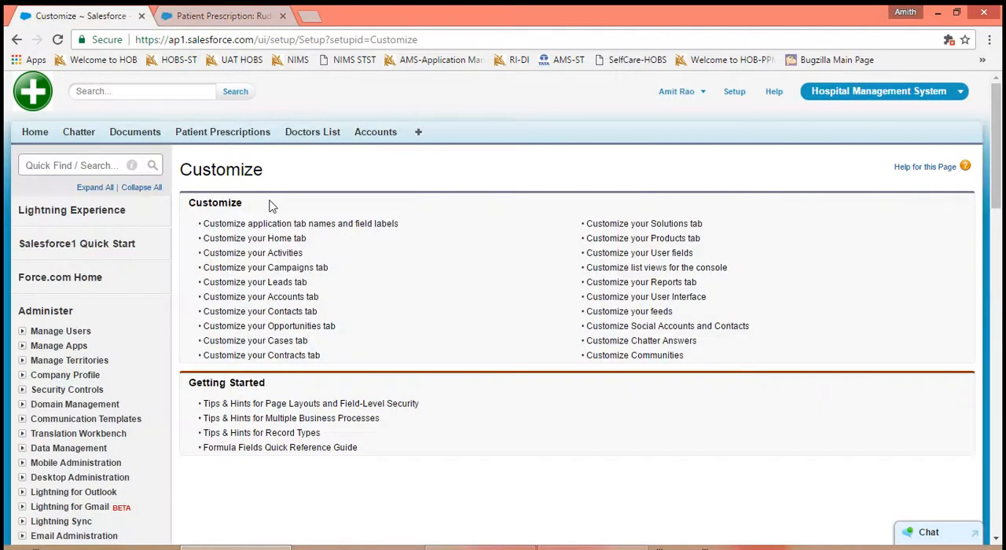
click(656, 299)
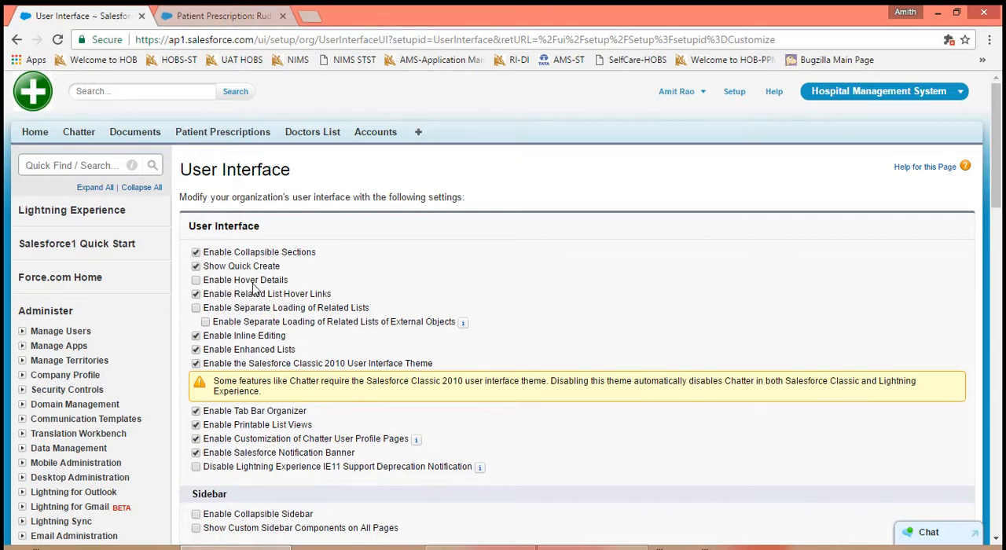
click(217, 19)
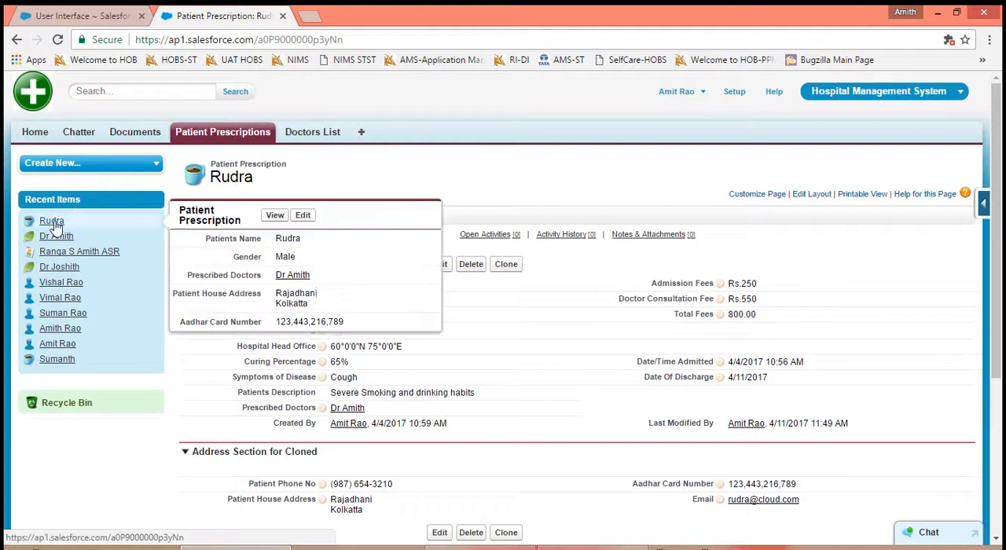
click(58, 39)
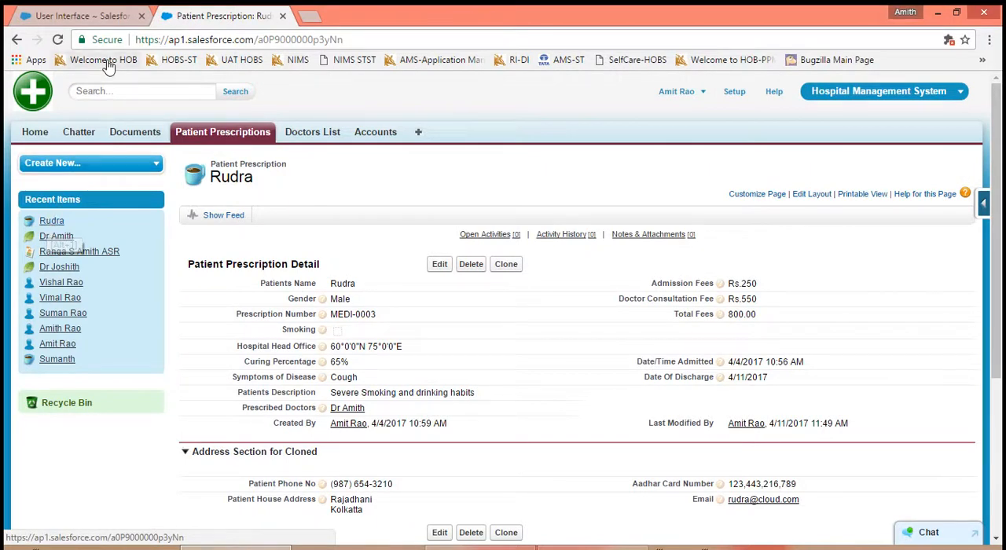
- Turn Enable Hover Details back on, and preview the Open Activities related list hover link on the patient prescription record
click(102, 17)
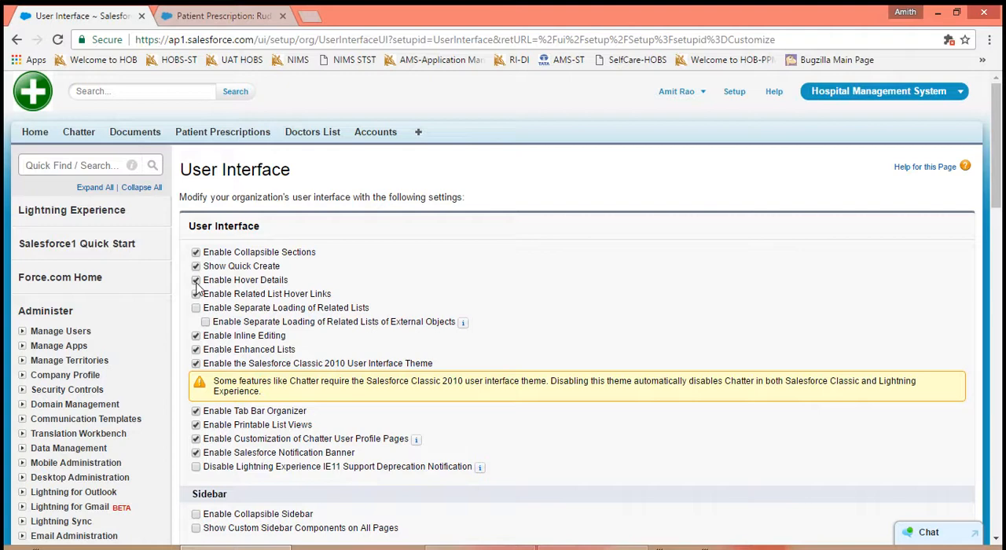
click(196, 295)
drag(332, 296, 208, 297)
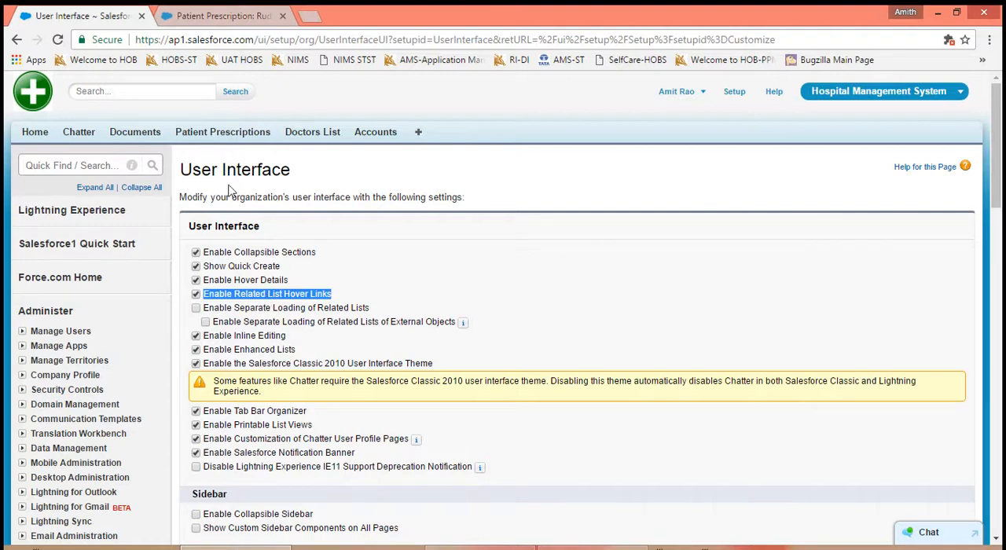
click(217, 16)
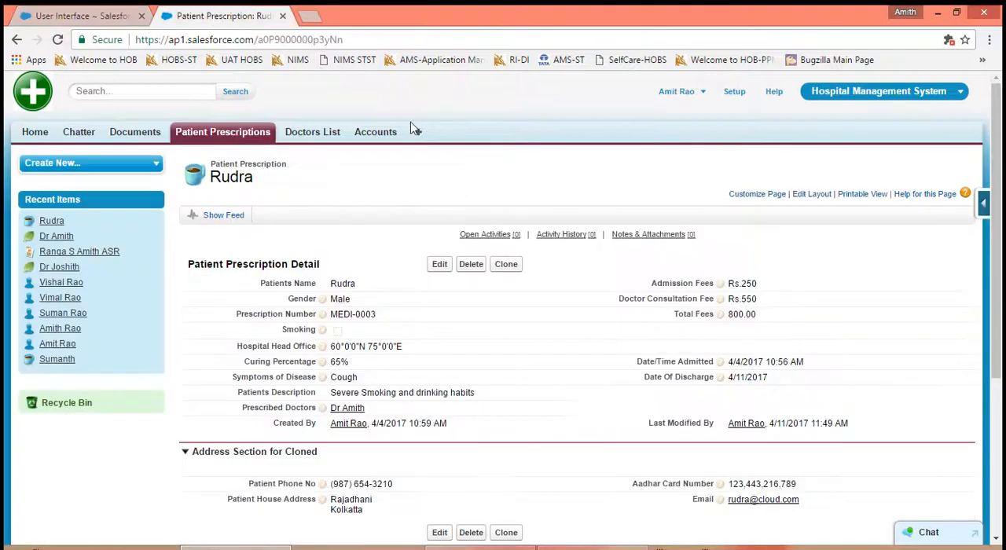
mouse_move(503, 245)
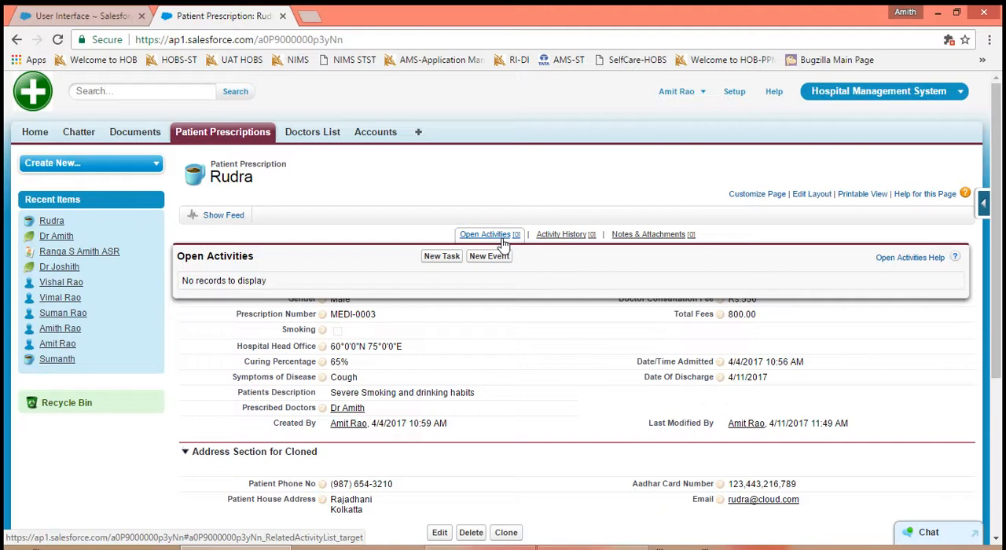
- Turn off Enable Related List Hover Links, save the User Interface settings, and reload the patient prescription record
click(82, 16)
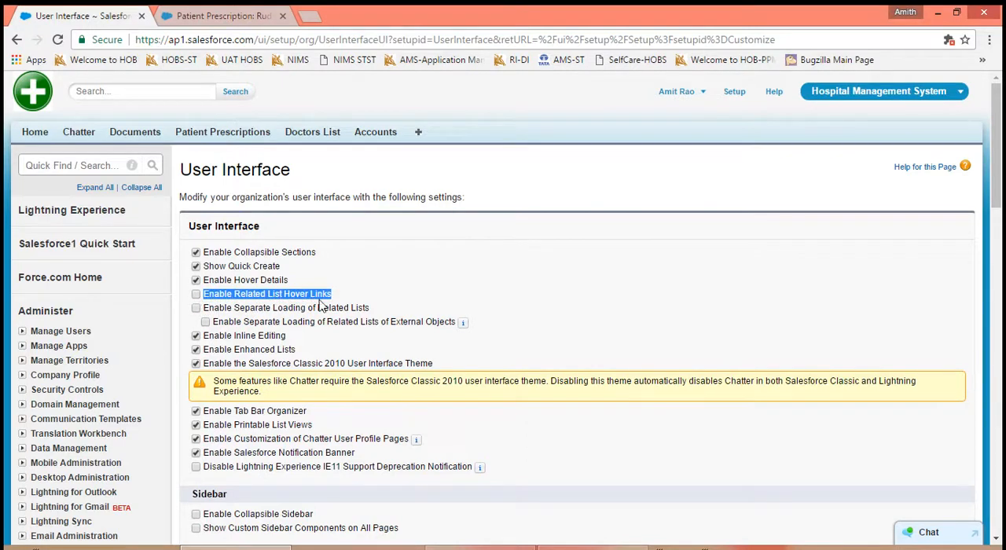
scroll(382, 307, down, 4)
scroll(503, 314, down, 4)
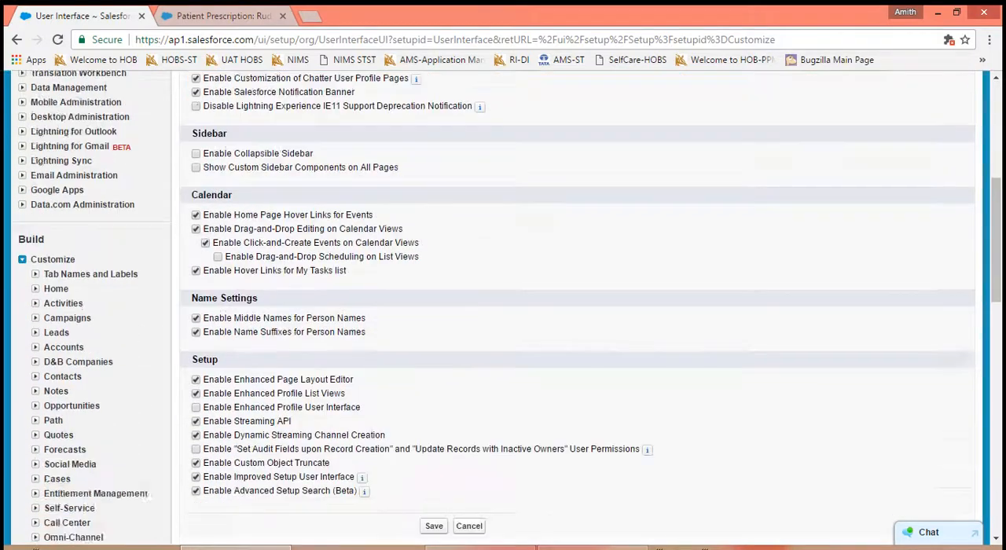
click(434, 298)
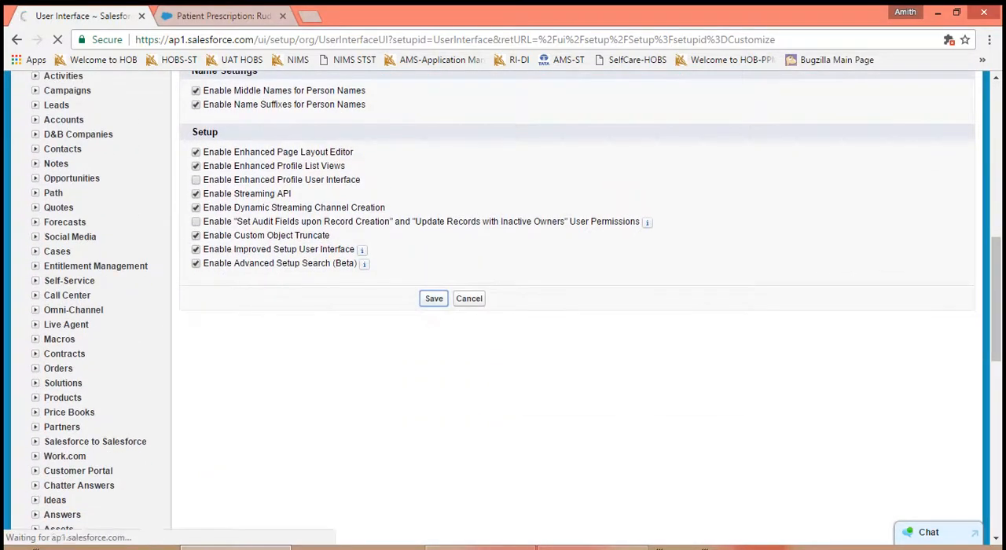
click(212, 17)
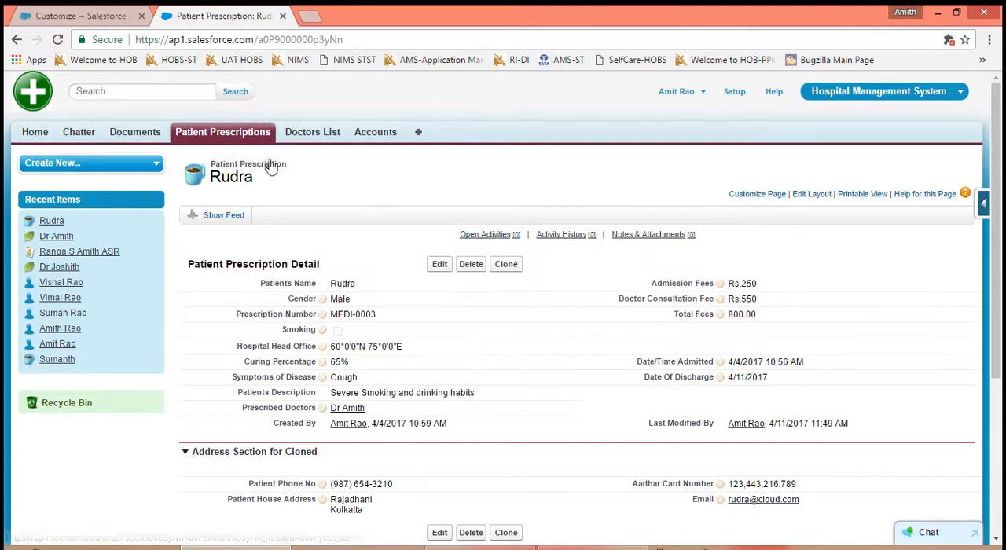
click(57, 40)
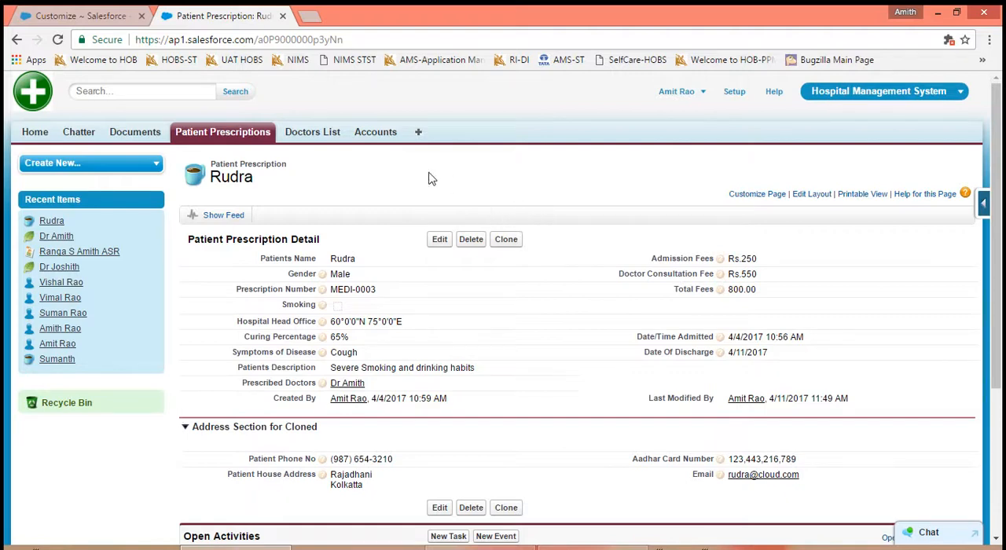
- Turn Enable Related List Hover Links back on in the User Interface settings and save them
click(96, 17)
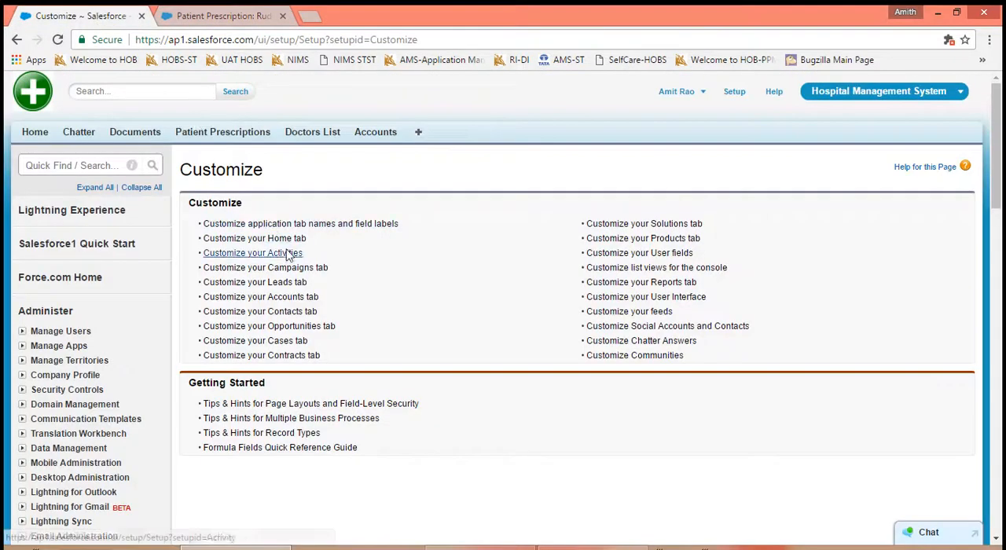
click(637, 301)
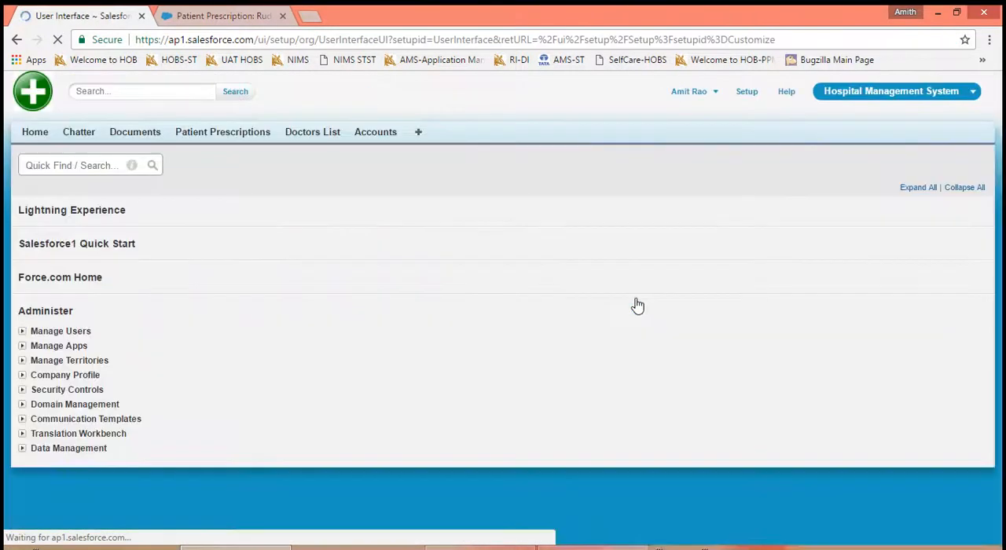
click(197, 295)
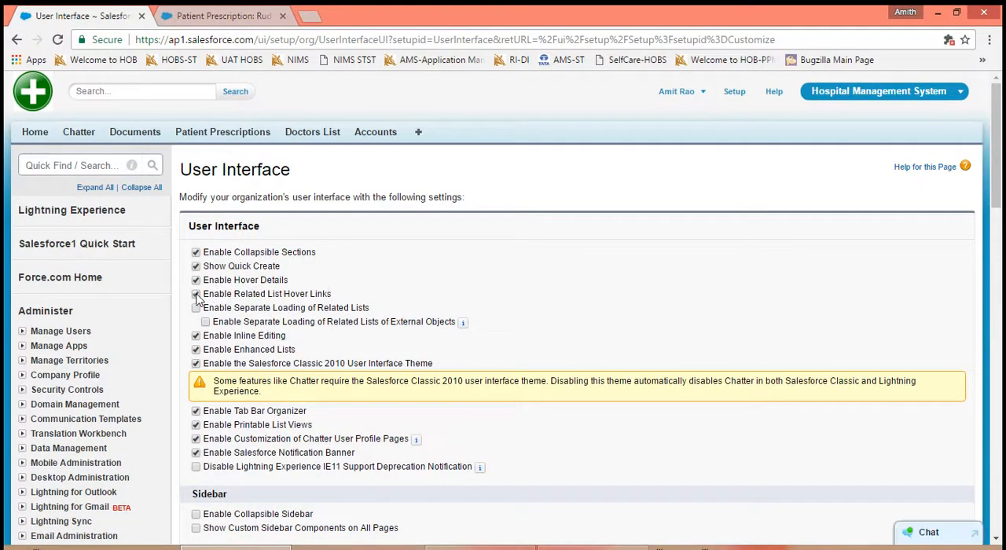
scroll(351, 356, down, 5)
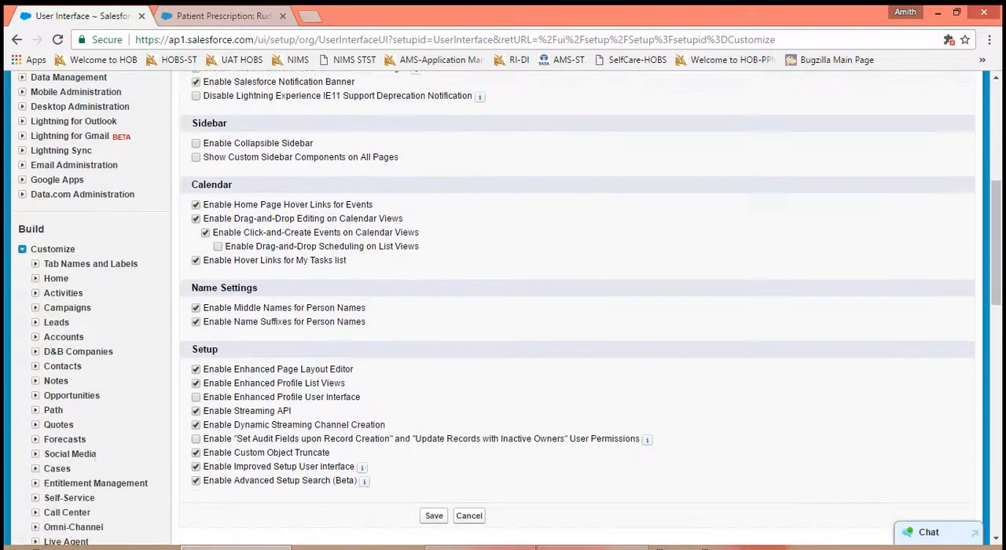
click(432, 462)
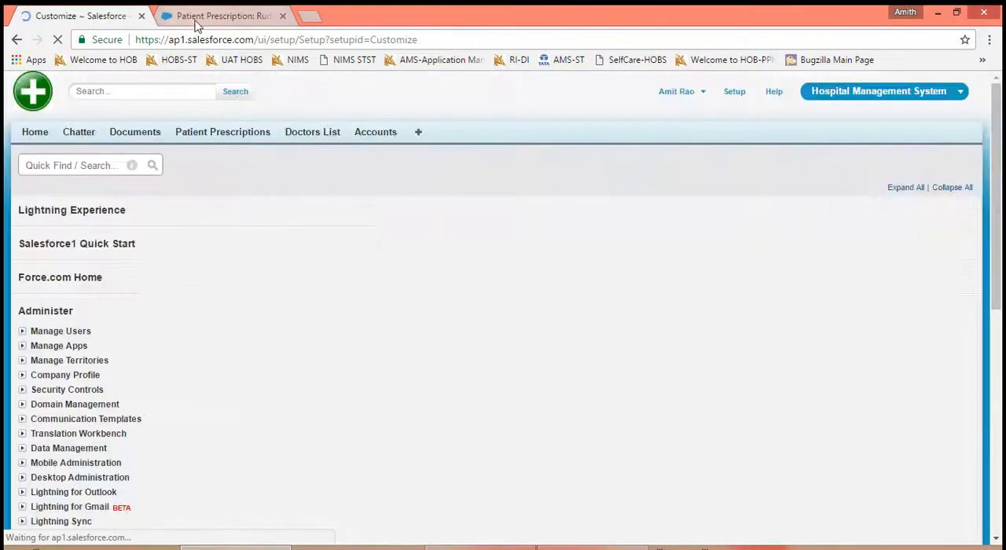
- Reload the patient prescription record and preview the Notes & Attachments related list hover link
click(196, 17)
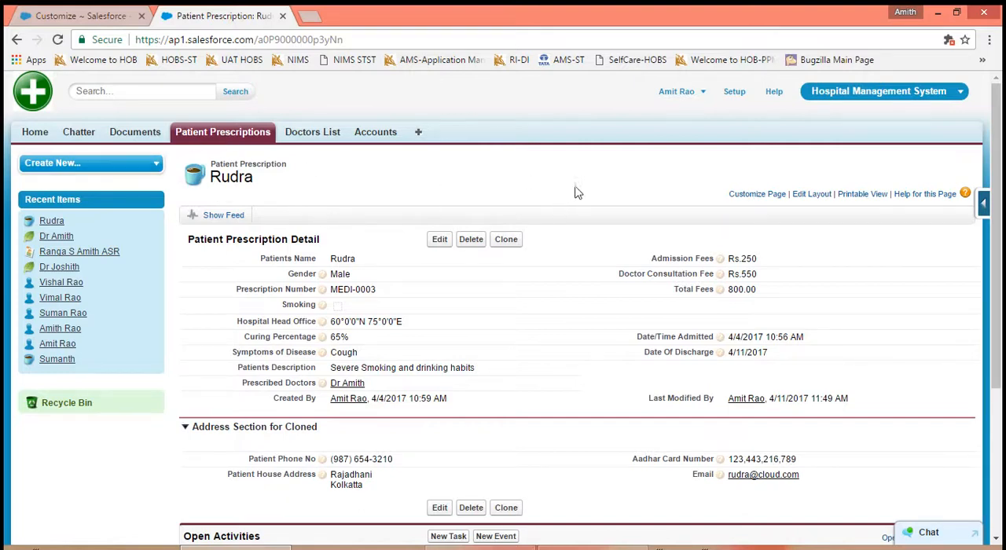
click(55, 40)
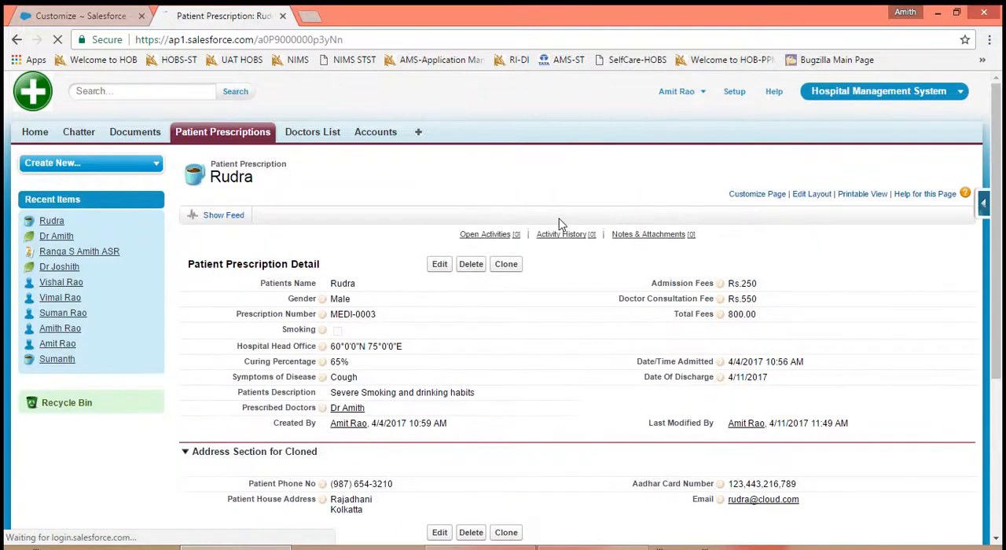
mouse_move(634, 241)
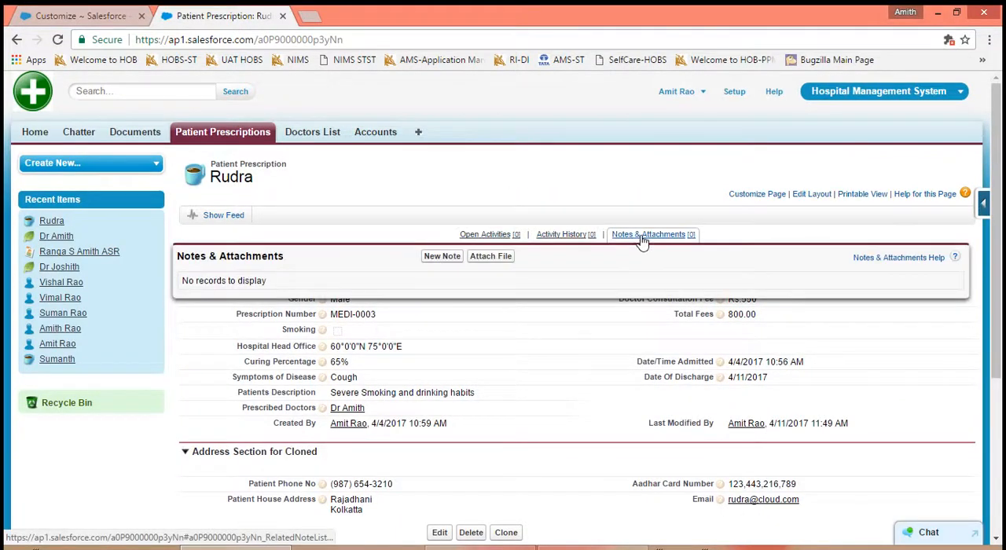
- Reopen the User Interface settings and review the Enable Separate Loading of Related Lists option
click(112, 15)
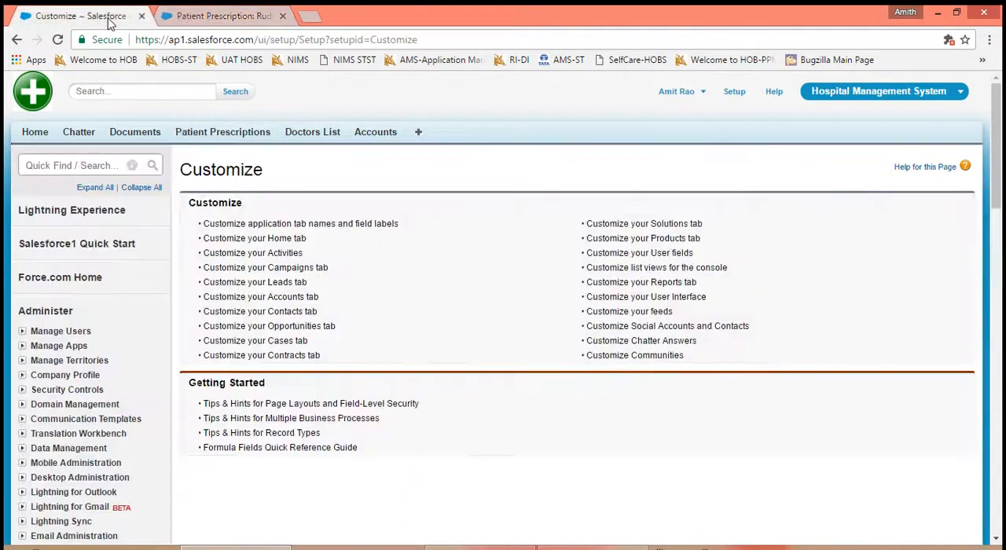
click(621, 298)
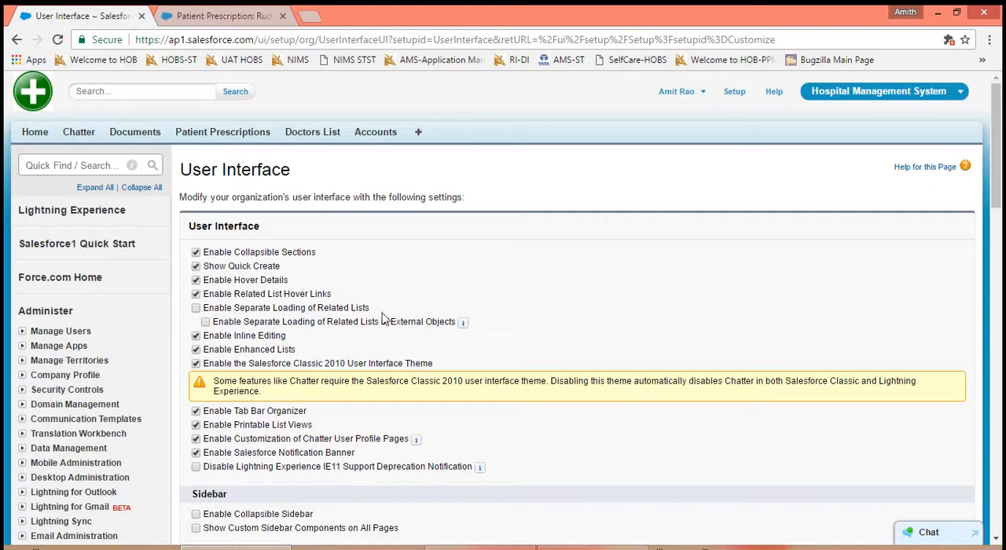
drag(369, 310, 202, 311)
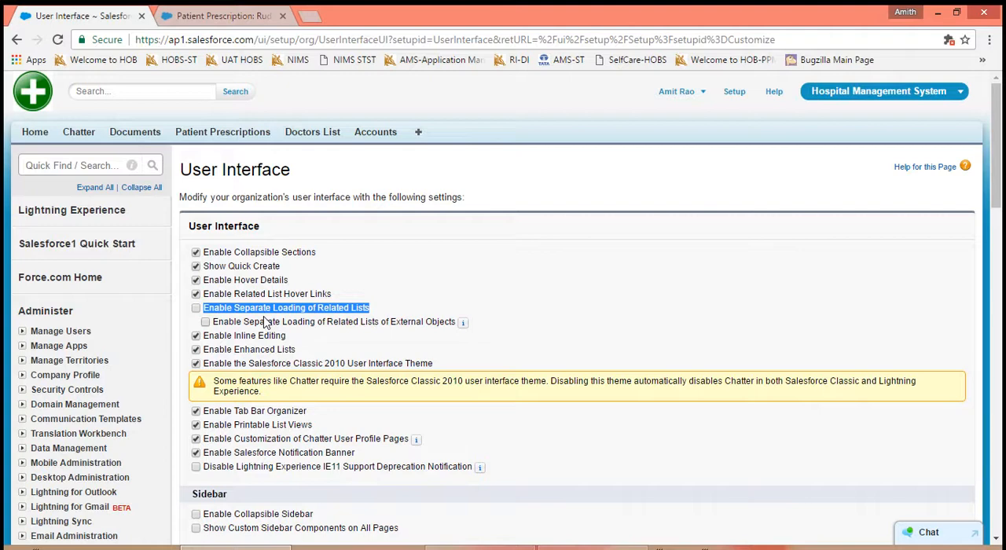
click(373, 314)
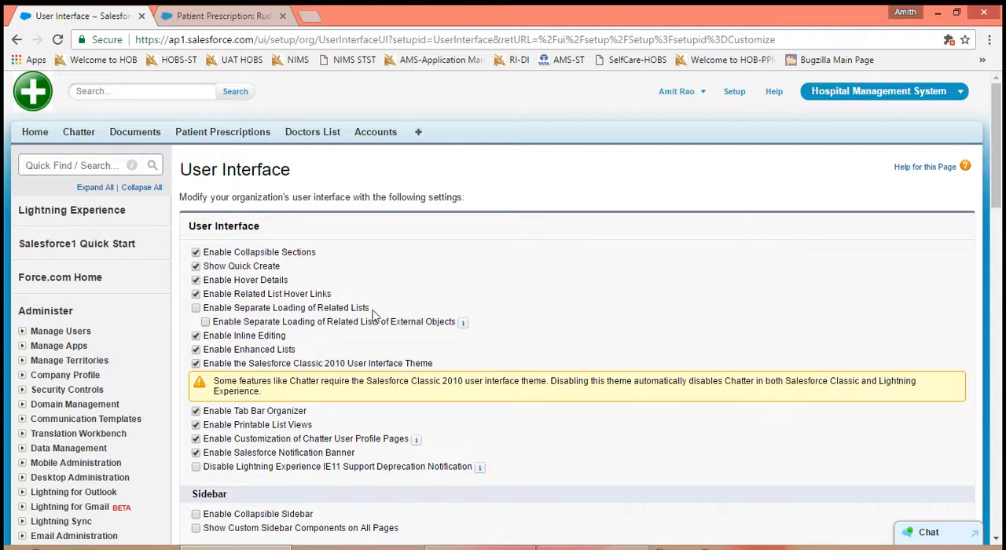
drag(374, 314, 241, 313)
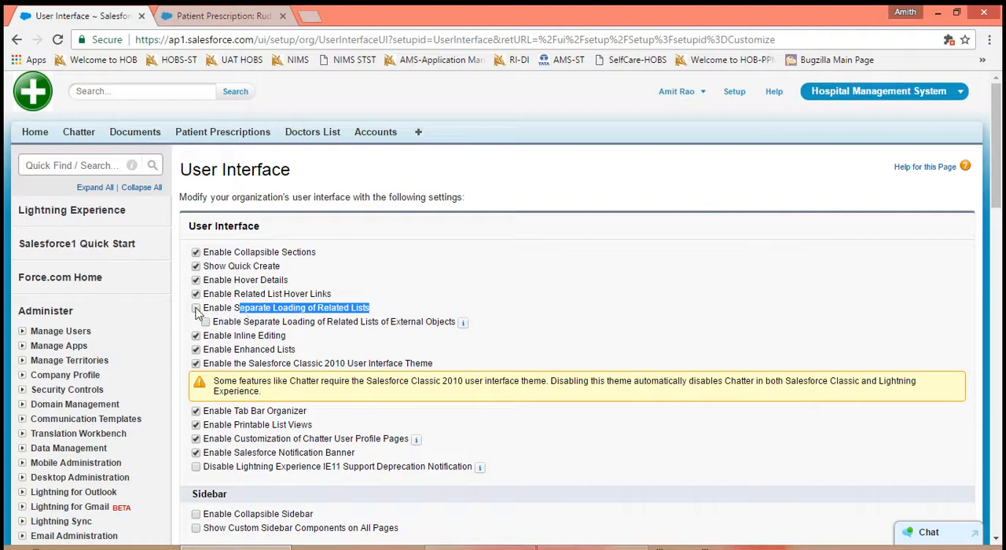
- Examine how the Open Activities, Activity History and Notes & Attachments related lists load on the patient prescription record by reloading it
click(206, 16)
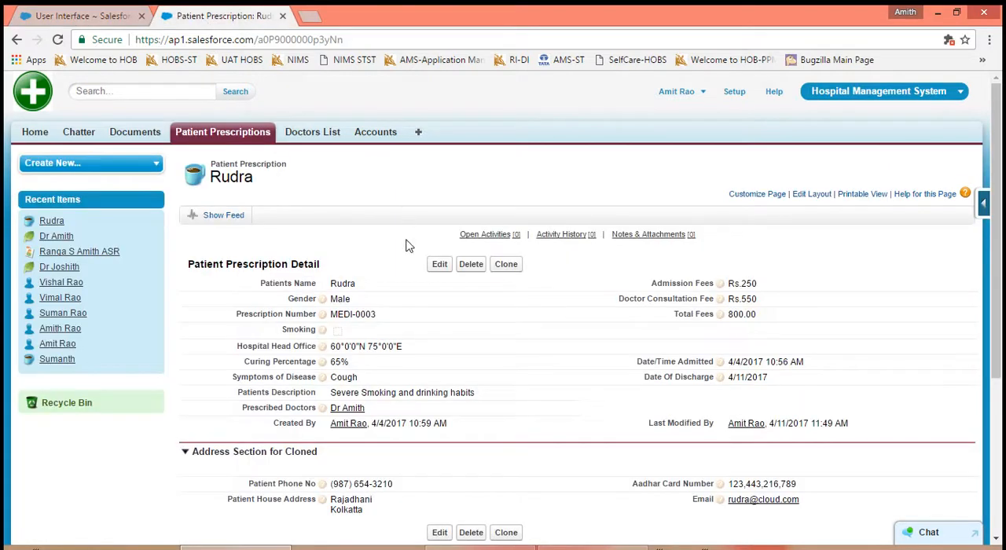
scroll(407, 244, down, 5)
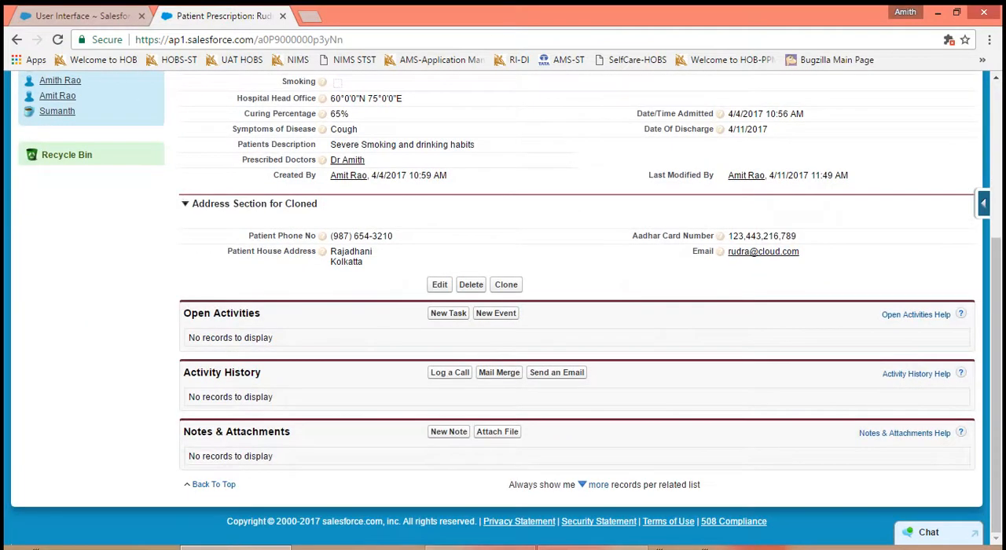
click(57, 39)
- Turn on Enable Separate Loading of Related Lists, including the option for external objects, and save the User Interface settings
click(105, 17)
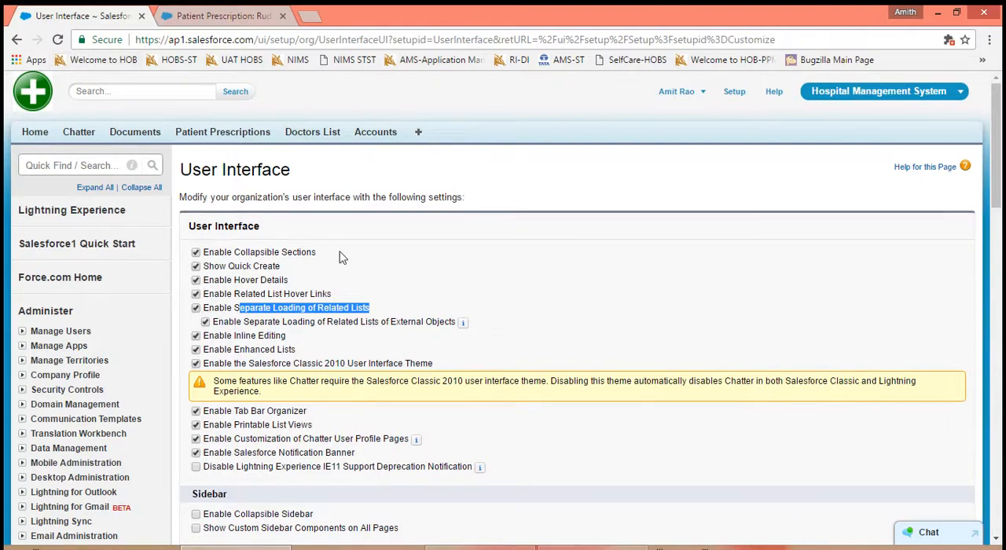
scroll(659, 413, down, 5)
scroll(433, 471, down, 1)
click(433, 462)
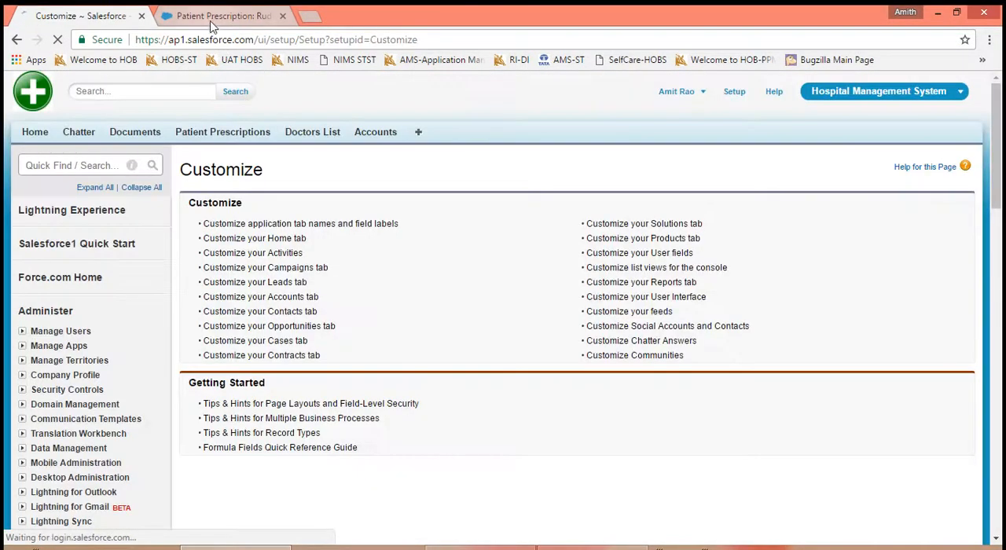
- Reload the patient prescription record twice to check whether its related lists load separately from the record details
click(211, 17)
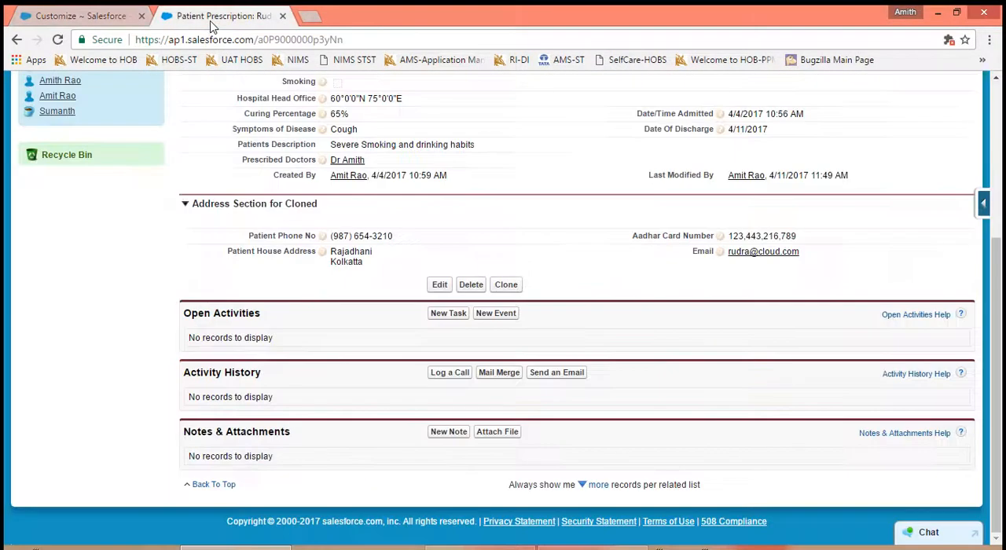
click(57, 42)
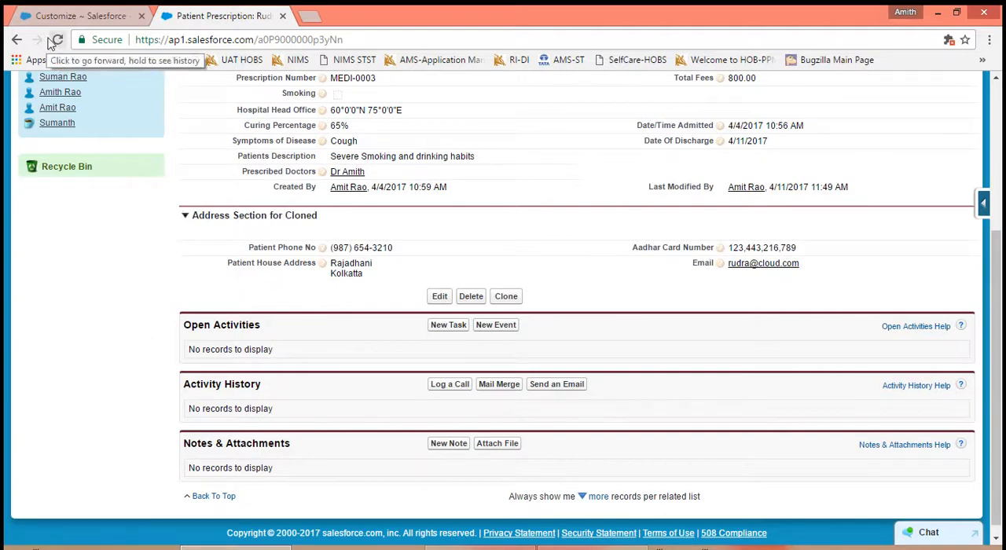
click(57, 43)
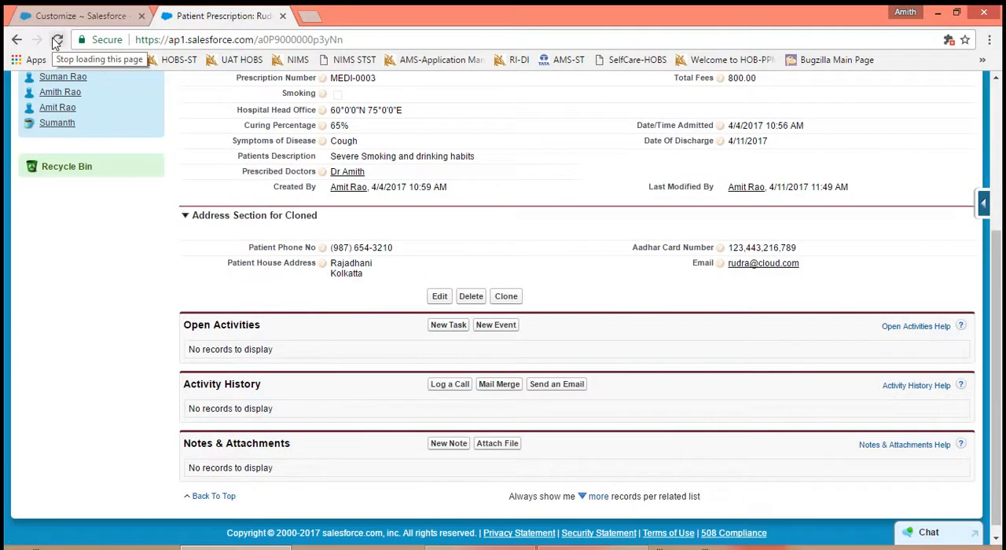
- Turn off Enable Separate Loading of Related Lists along with its external objects option in the User Interface settings
click(77, 20)
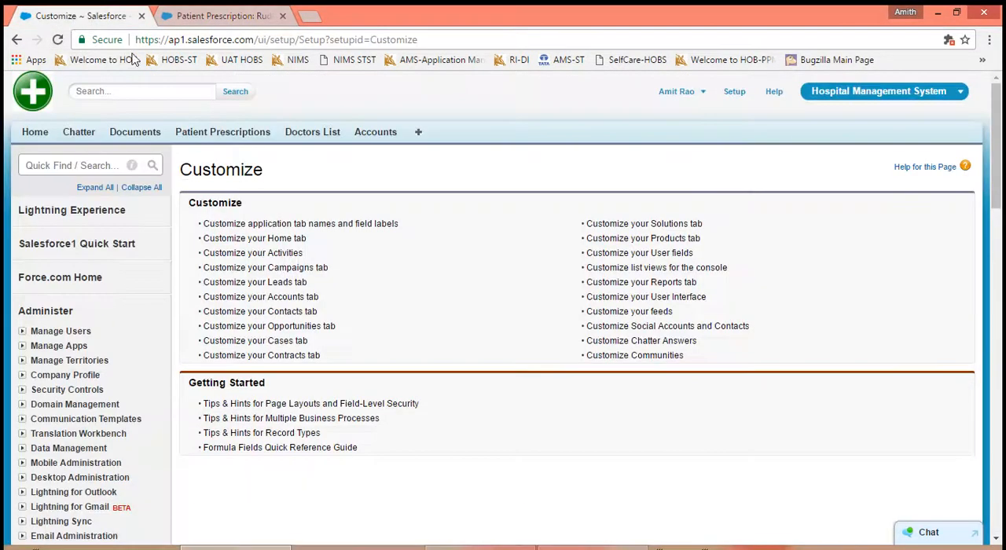
click(626, 300)
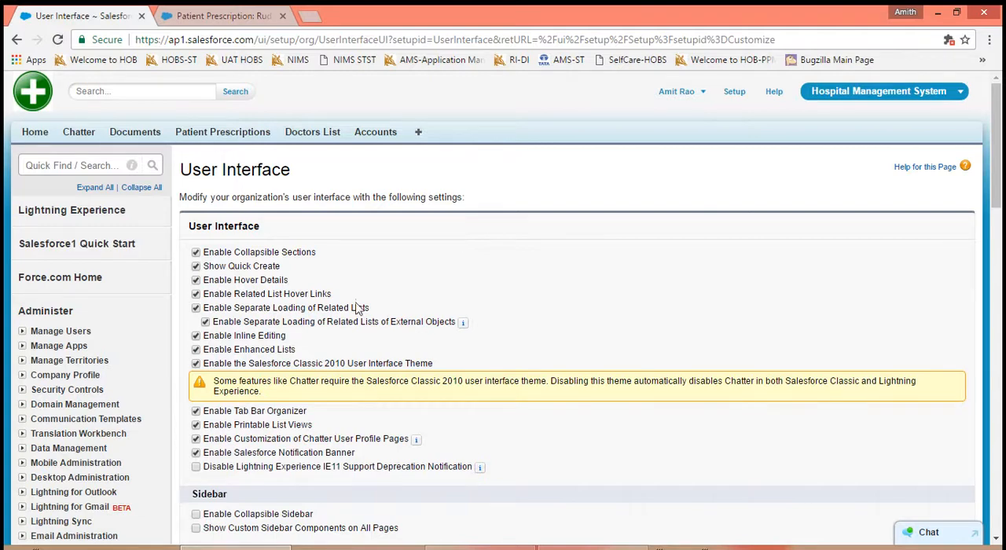
click(195, 308)
drag(215, 325, 460, 332)
mouse_move(459, 330)
- Try inline editing on the patient prescription record's Gender and Smoking fields, leaving both values as they are
click(208, 16)
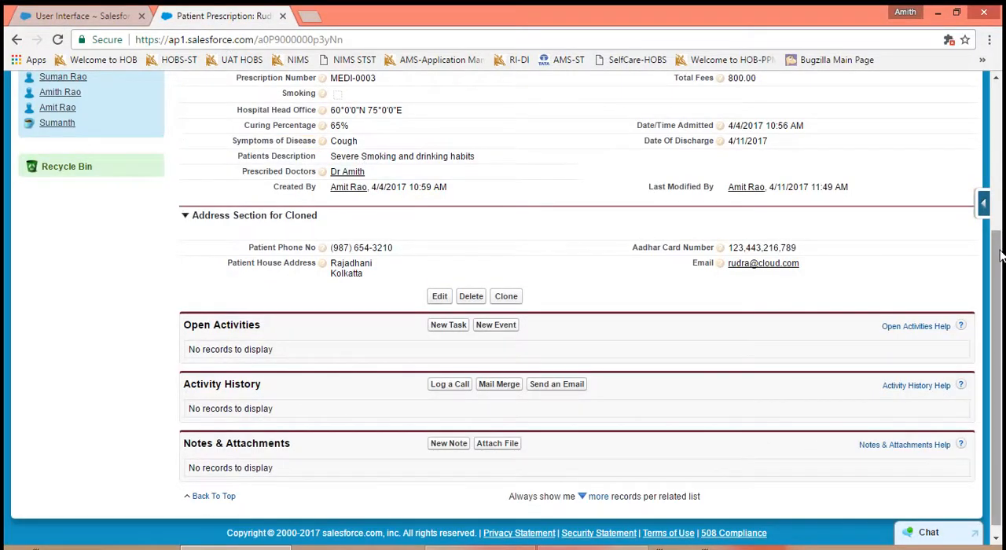
scroll(1001, 255, up, 2)
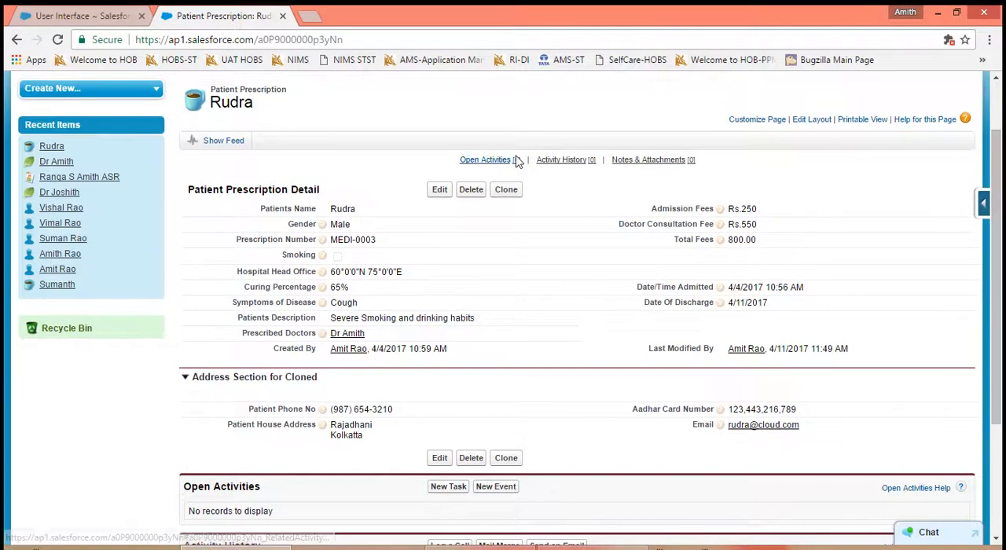
double_click(368, 226)
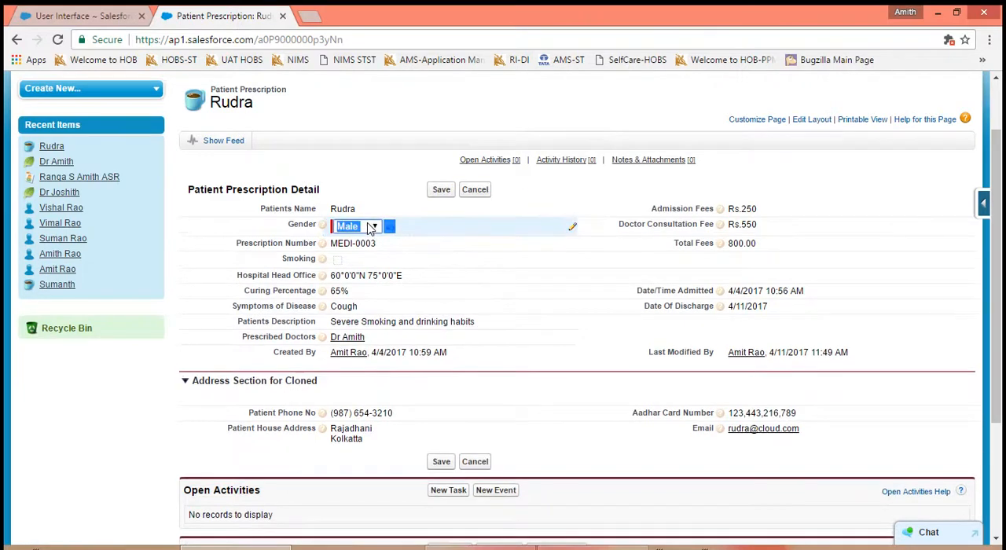
click(375, 227)
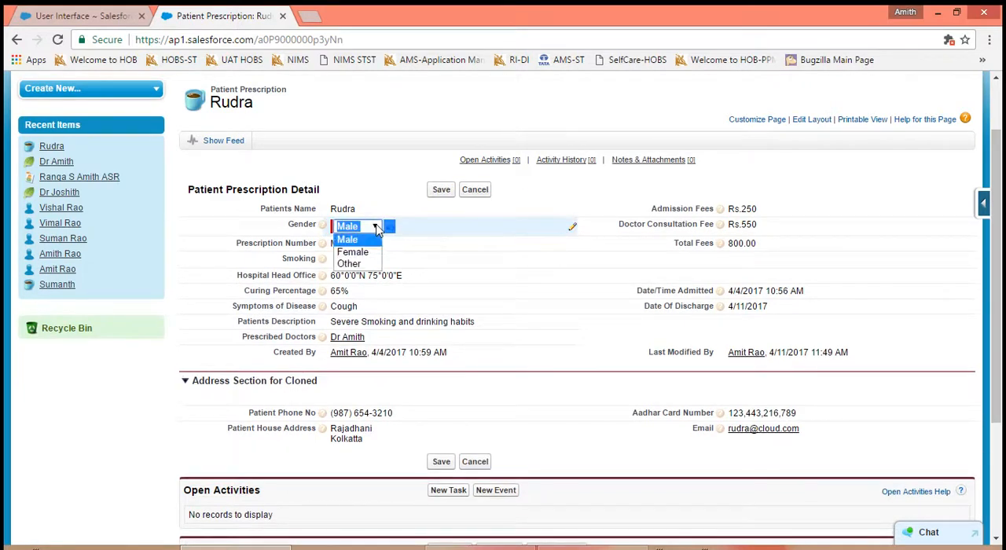
click(377, 186)
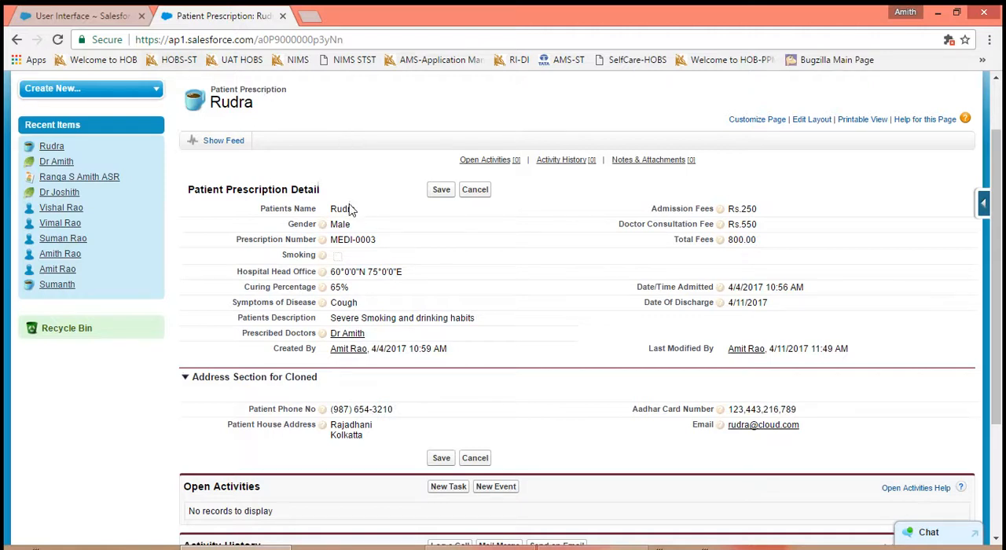
double_click(428, 266)
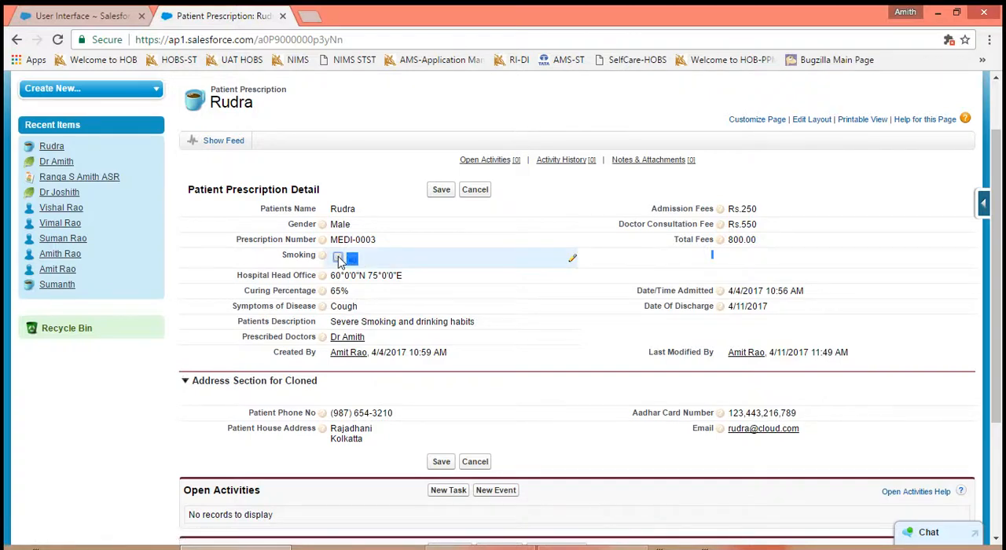
click(119, 381)
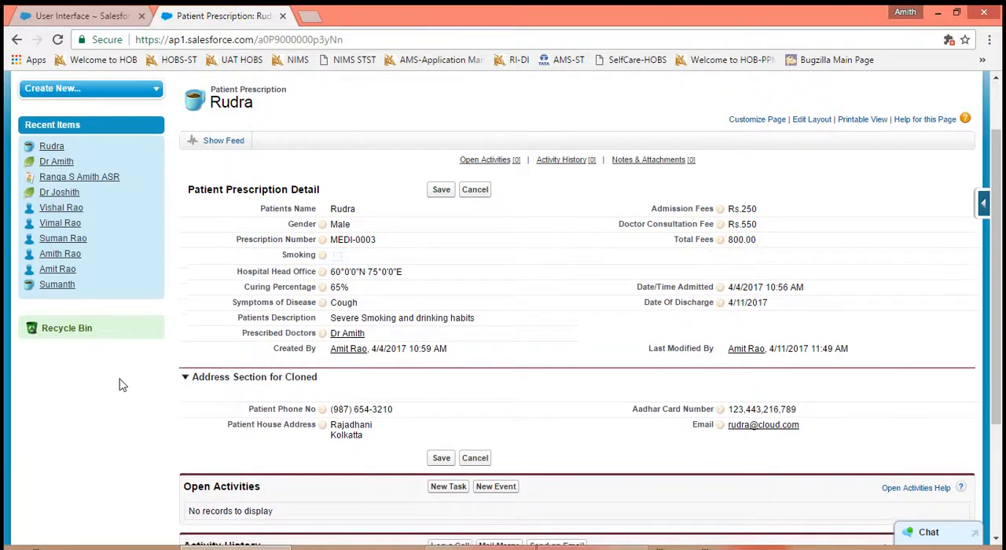
- Turn off Enable Inline Editing and save the User Interface settings
click(96, 16)
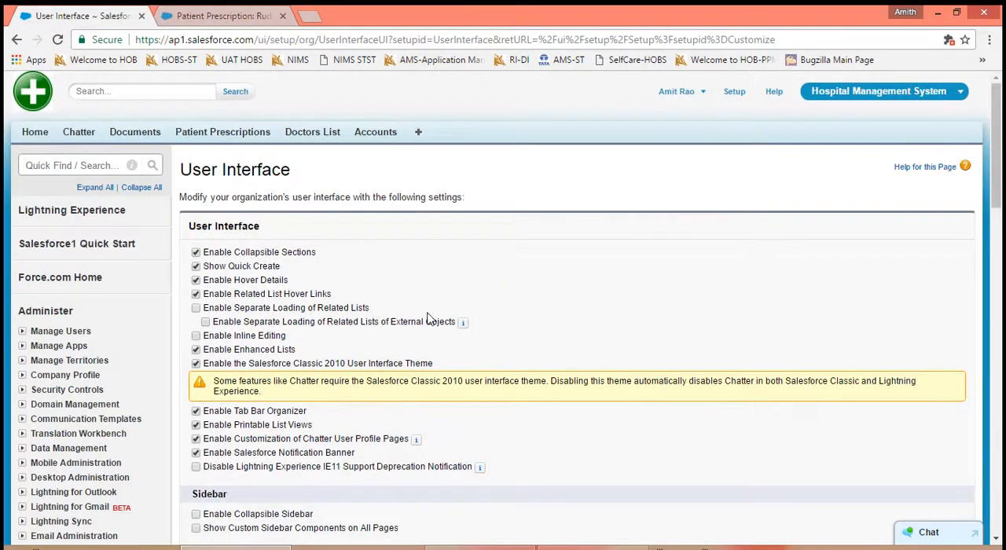
scroll(432, 319, down, 4)
scroll(433, 404, down, 3)
click(433, 404)
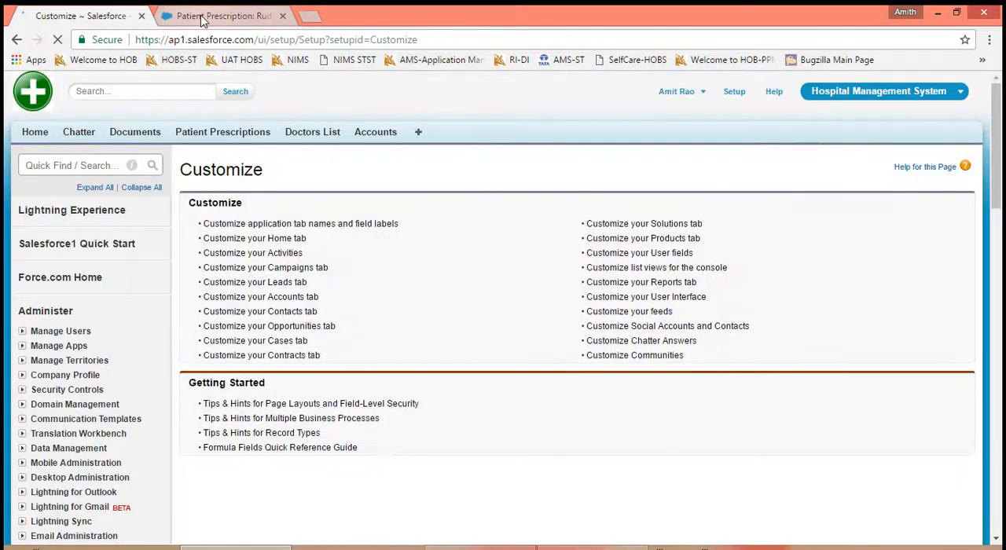
- Try inline editing the Smoking field on the patient prescription record, and reload the record to check whether inline editing is available
click(202, 17)
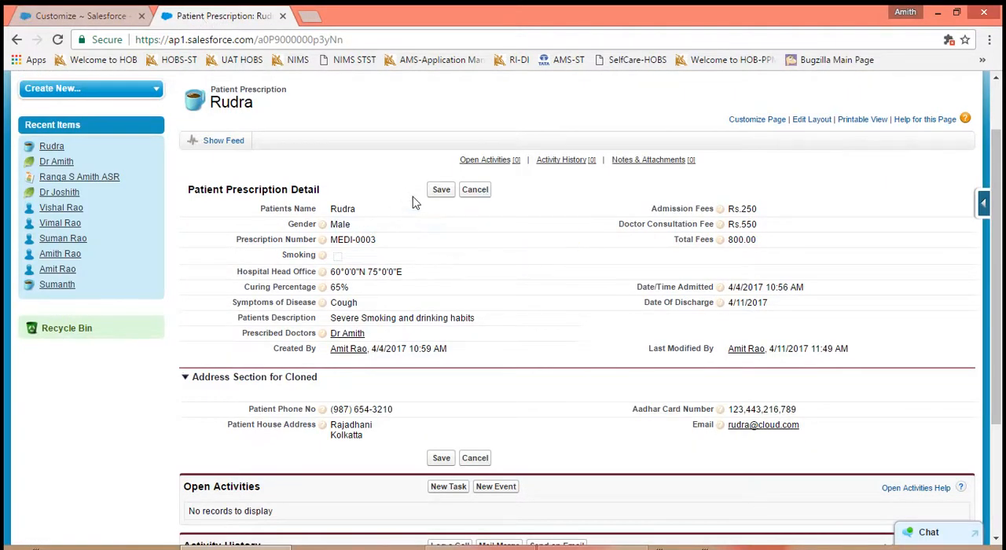
double_click(363, 258)
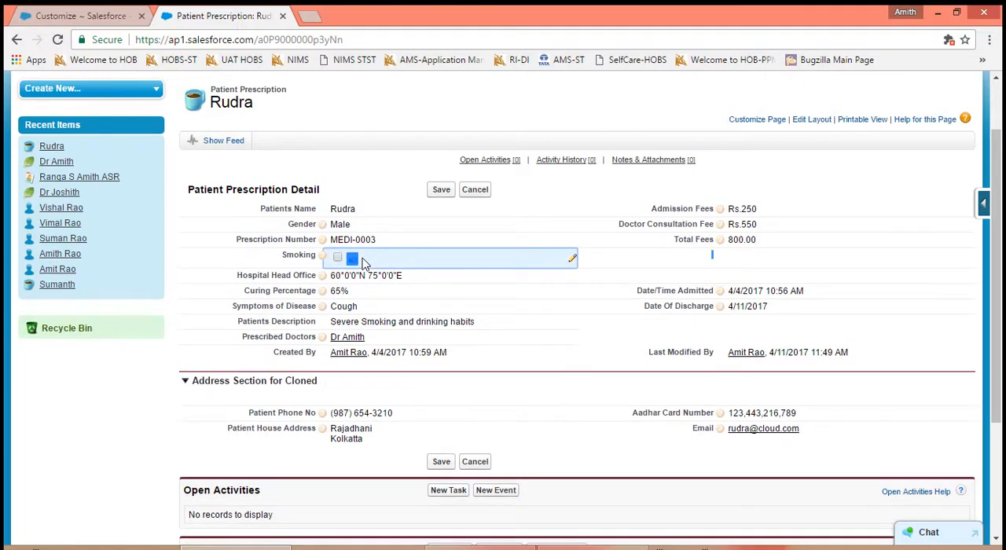
click(338, 257)
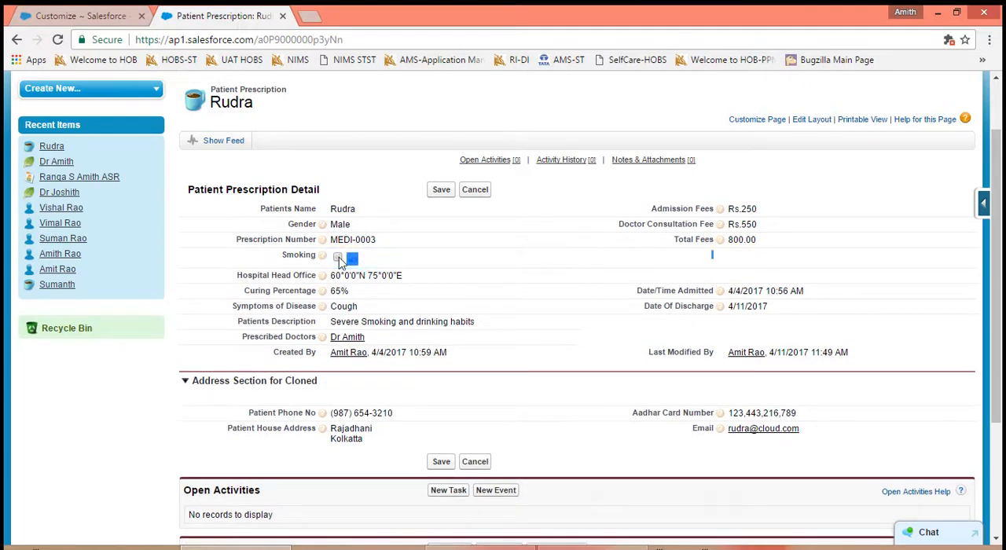
click(57, 40)
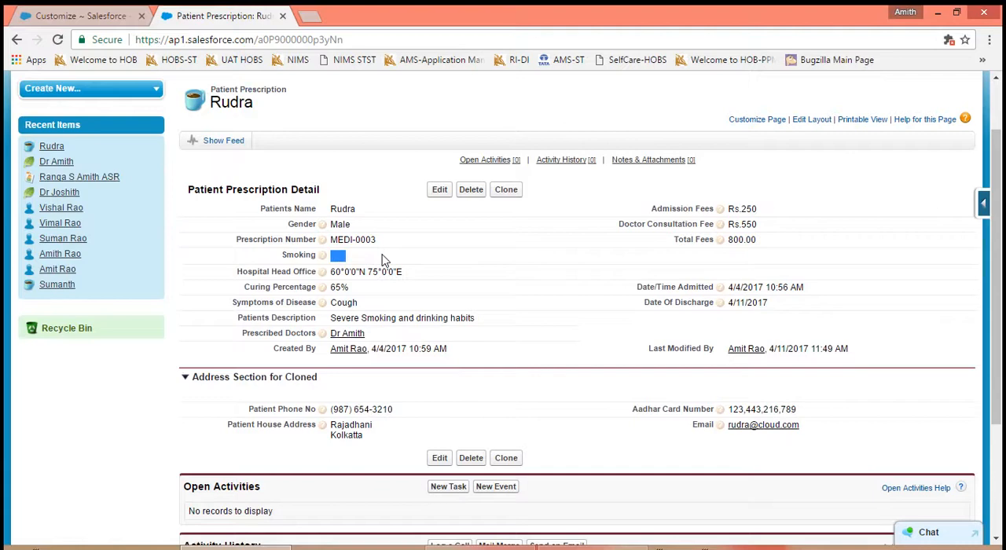
- Turn Enable Inline Editing back on in the User Interface settings and save
click(98, 17)
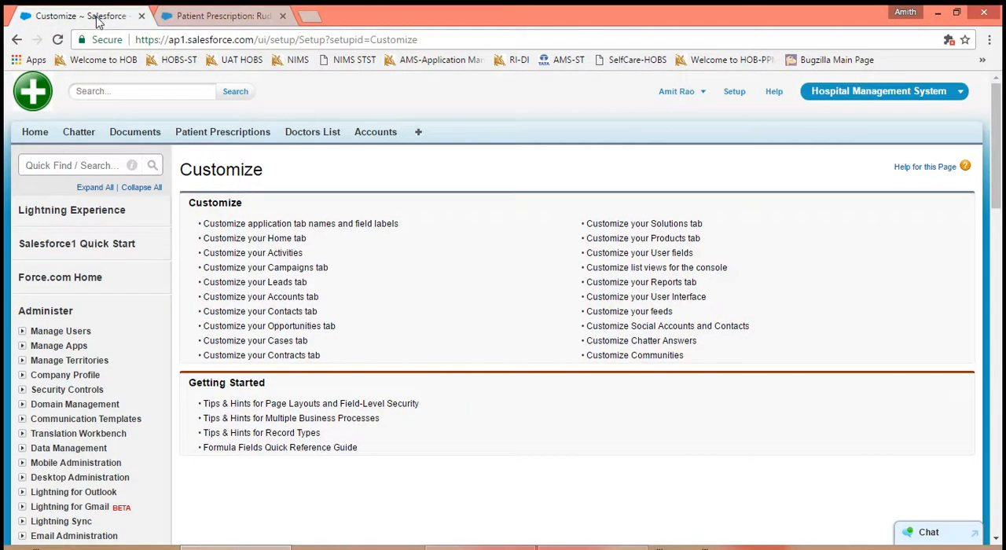
click(634, 298)
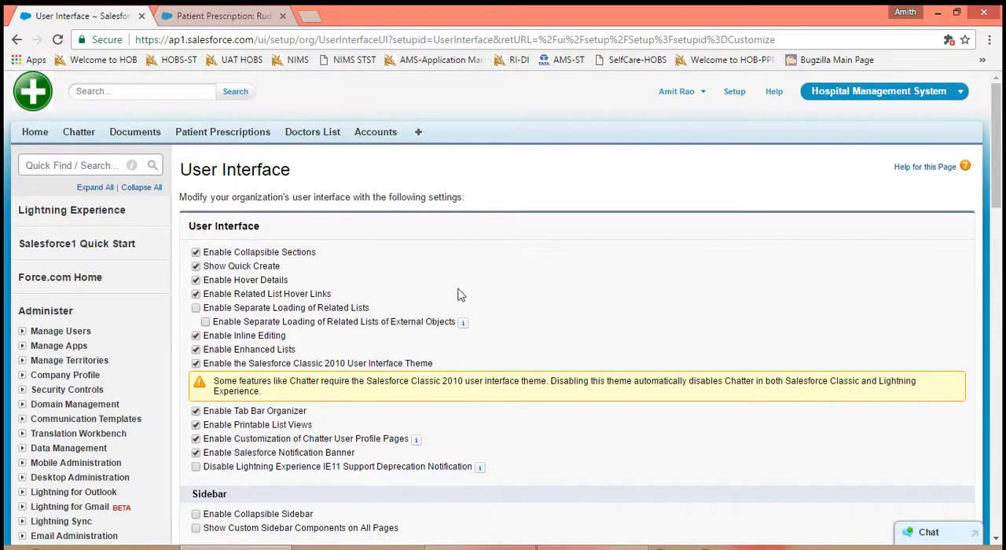
scroll(459, 294, down, 8)
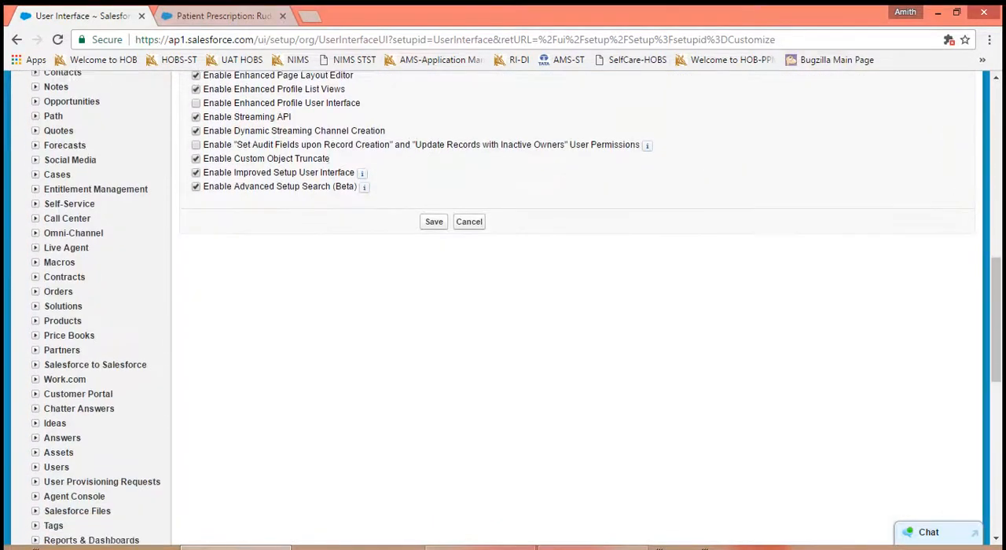
click(434, 221)
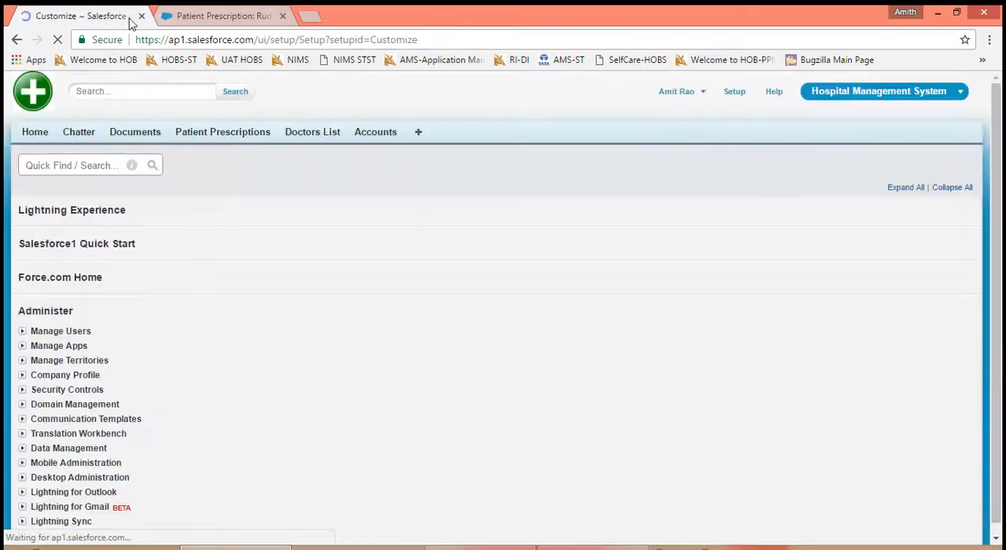
- Locate the Enable Enhanced Lists setting, and examine the All list view of Patient Prescriptions with its records-per-page options
click(686, 299)
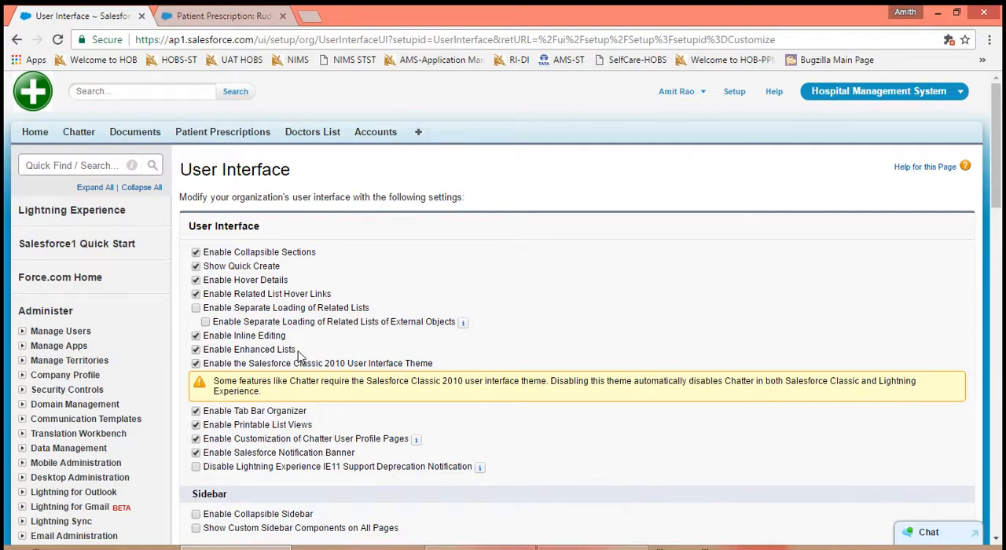
drag(298, 350, 206, 353)
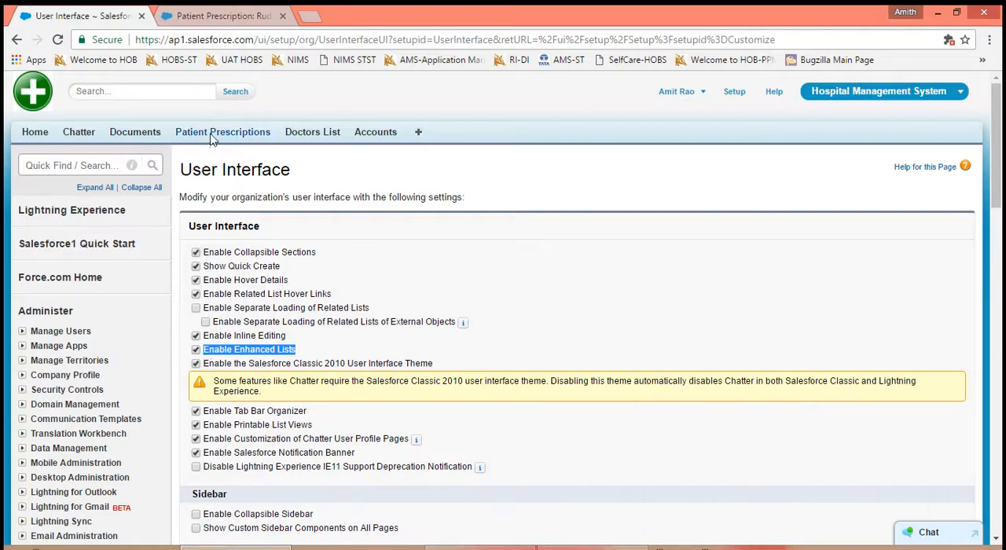
click(200, 17)
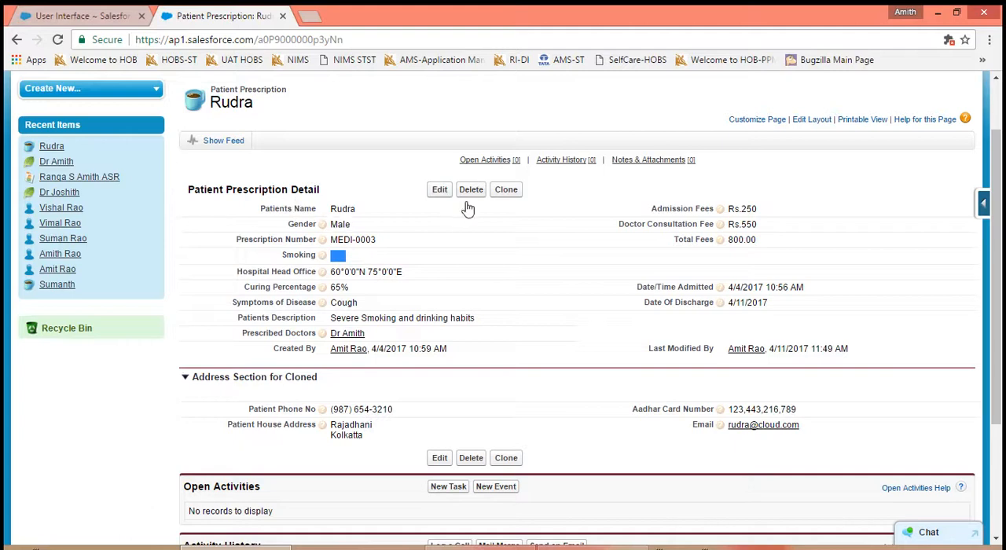
scroll(563, 393, up, 1)
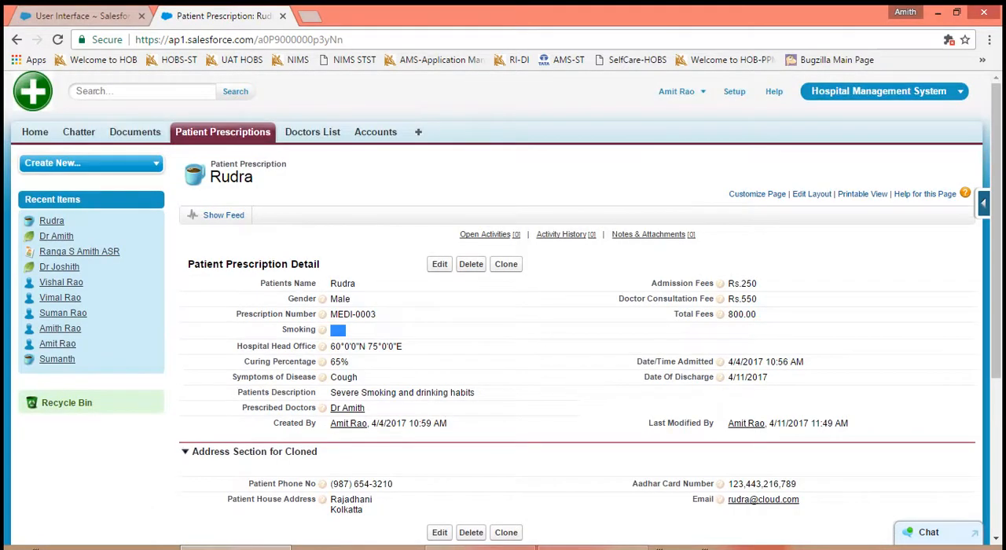
click(239, 135)
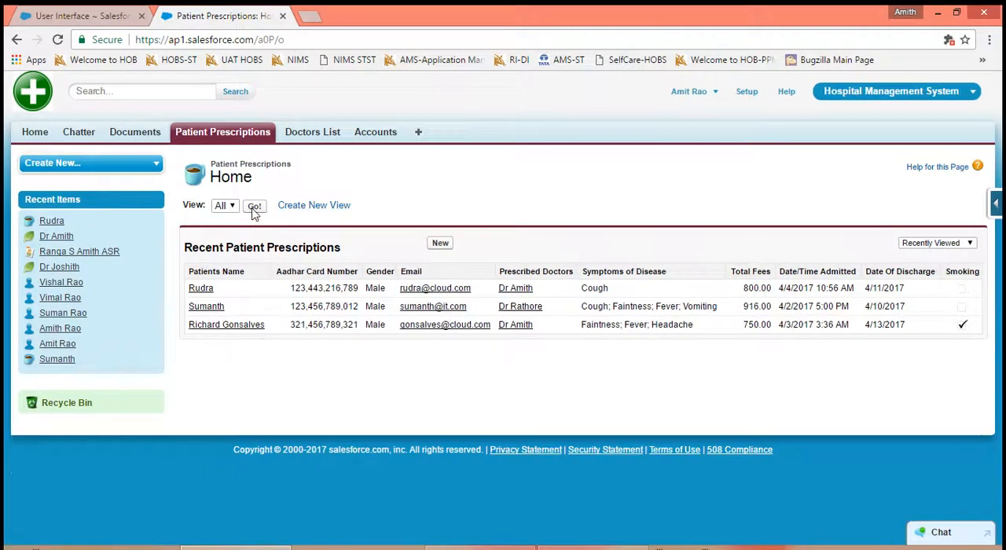
click(254, 207)
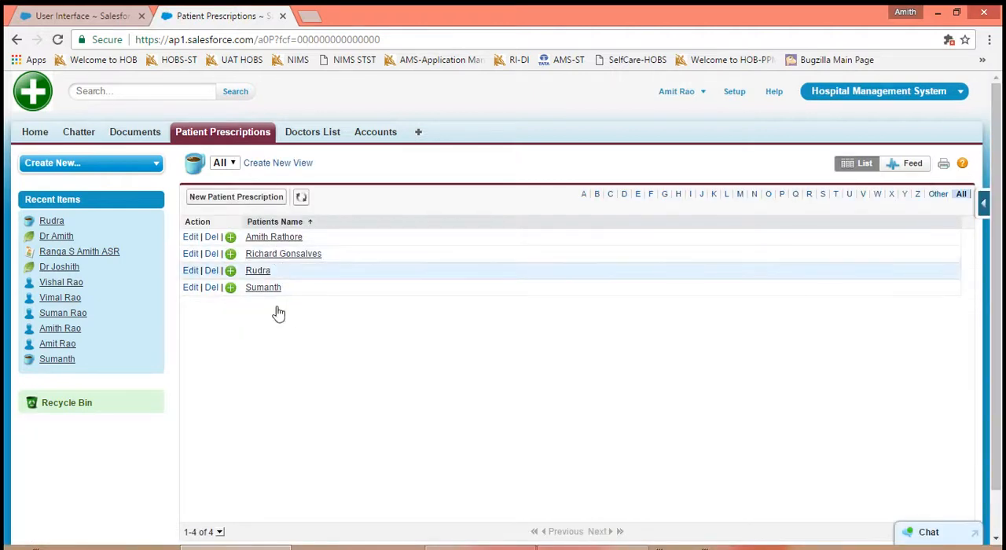
click(220, 532)
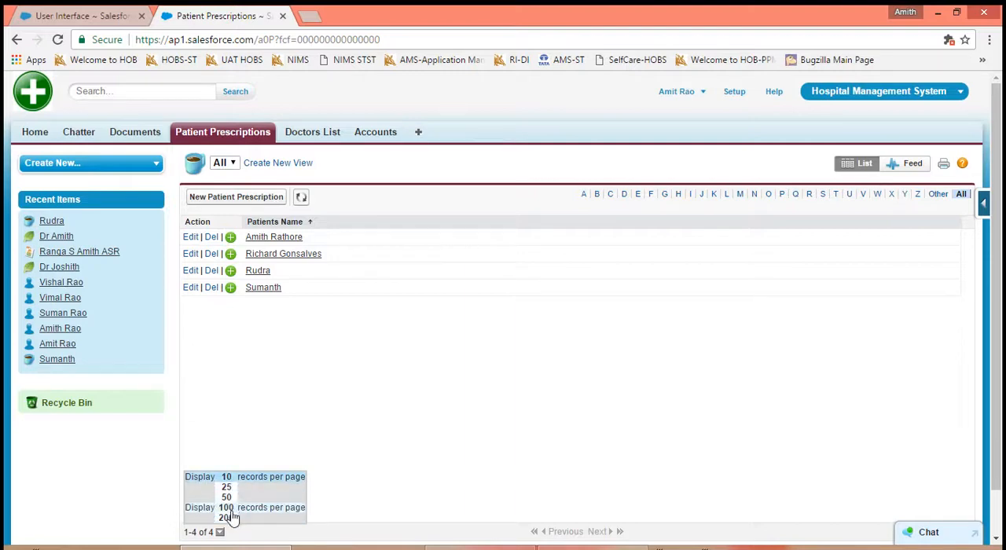
- Turn off Enable Enhanced Lists, save the settings, and reload the All list view of Patient Prescriptions to check the effect
click(112, 19)
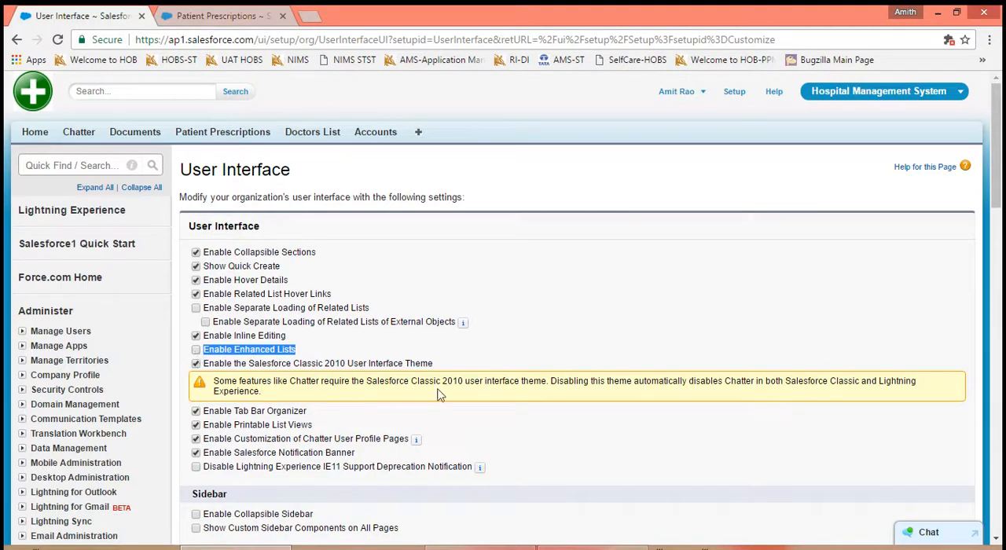
scroll(621, 395, down, 5)
scroll(502, 314, down, 3)
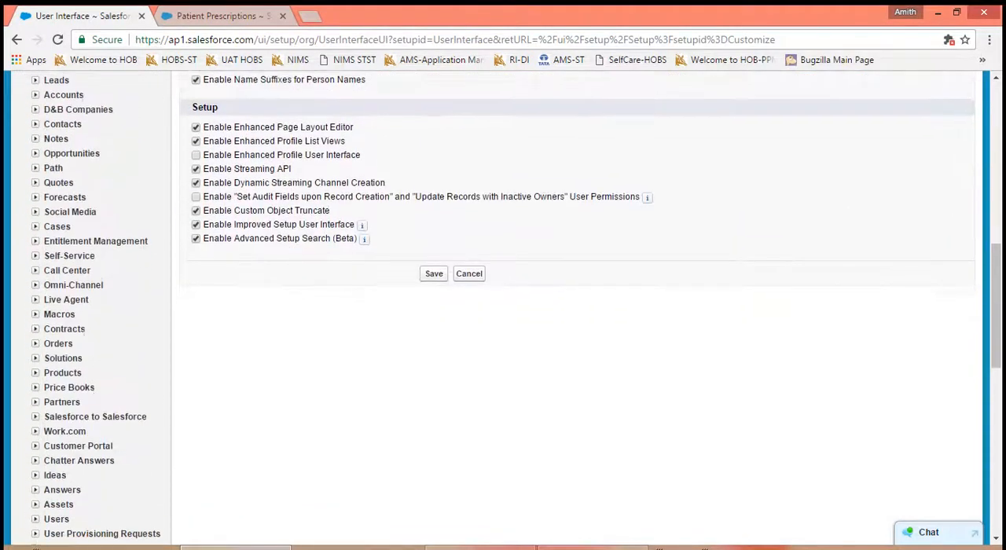
click(431, 272)
click(222, 15)
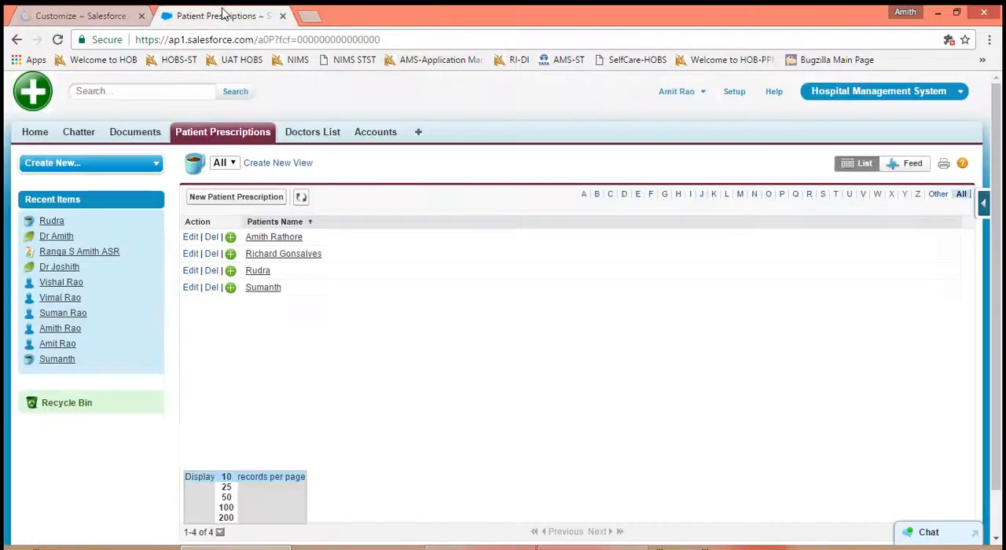
click(58, 40)
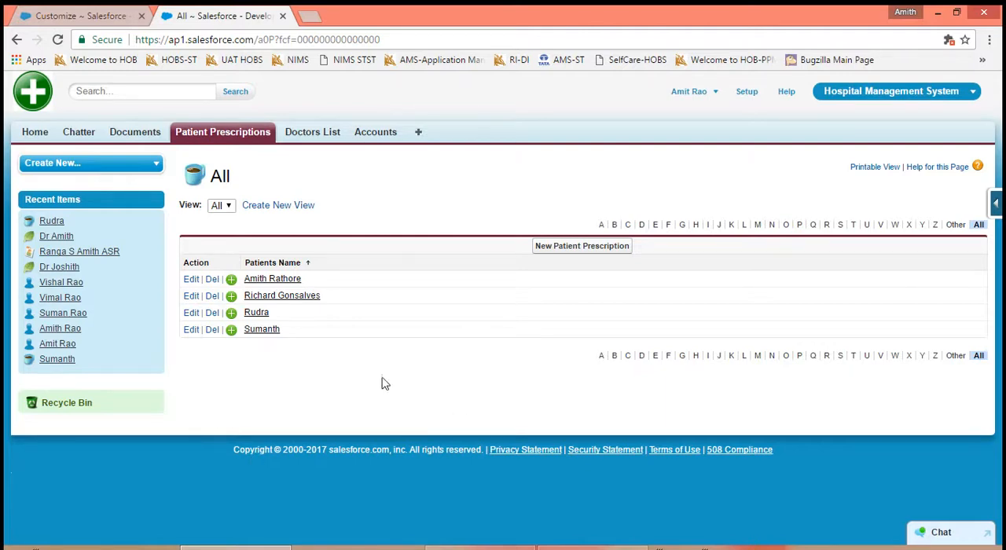
- Turn off Enable the Salesforce Classic 2010 User Interface Theme and save the User Interface settings
click(111, 17)
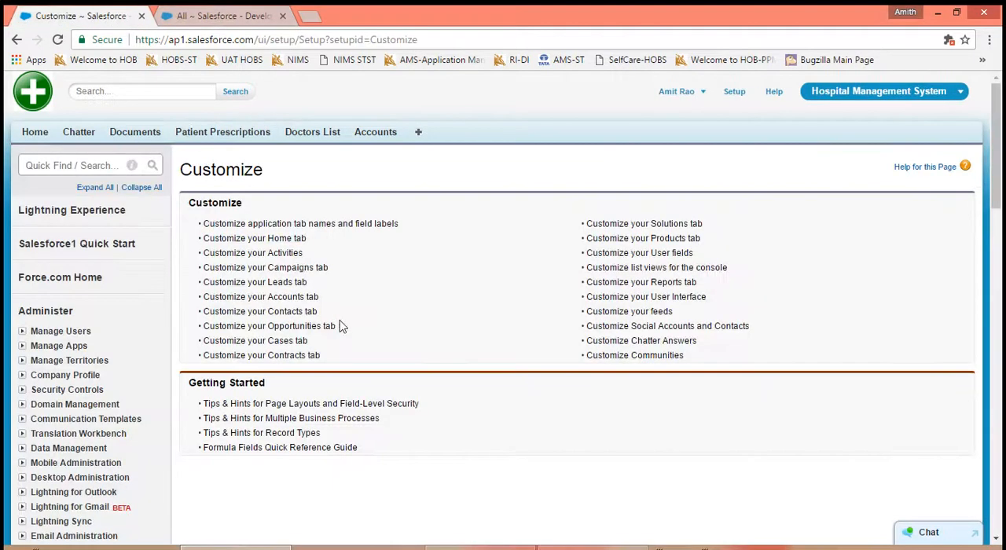
click(627, 300)
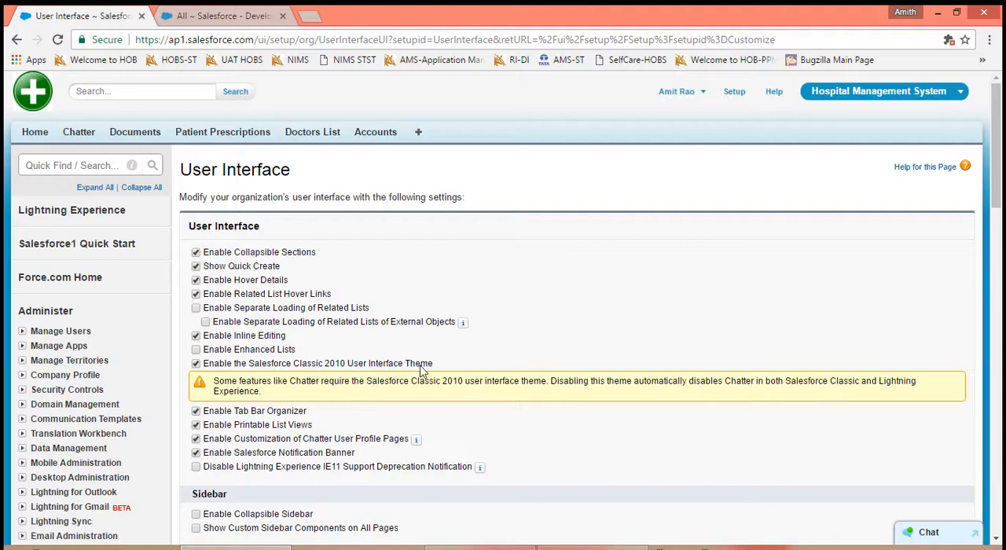
drag(433, 364, 205, 372)
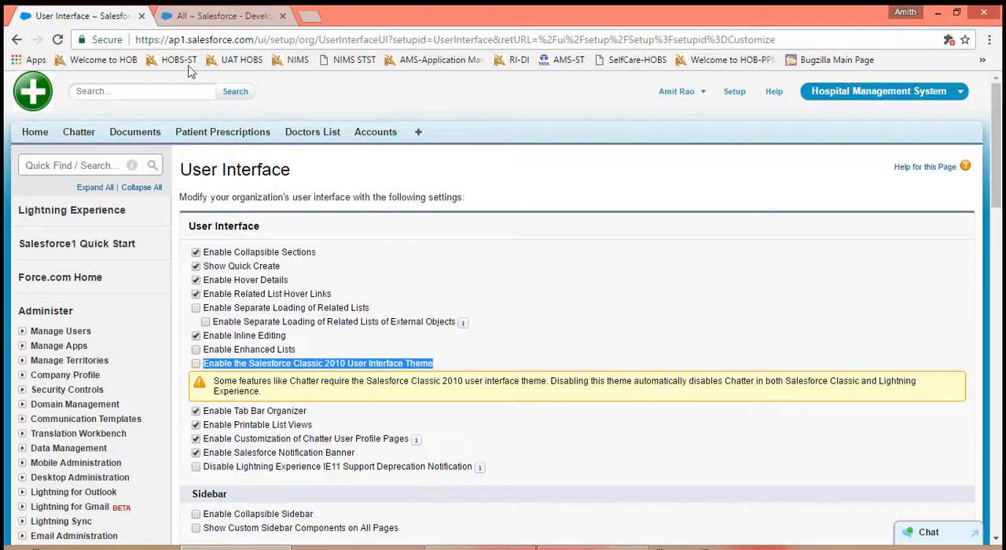
scroll(629, 389, down, 5)
click(434, 458)
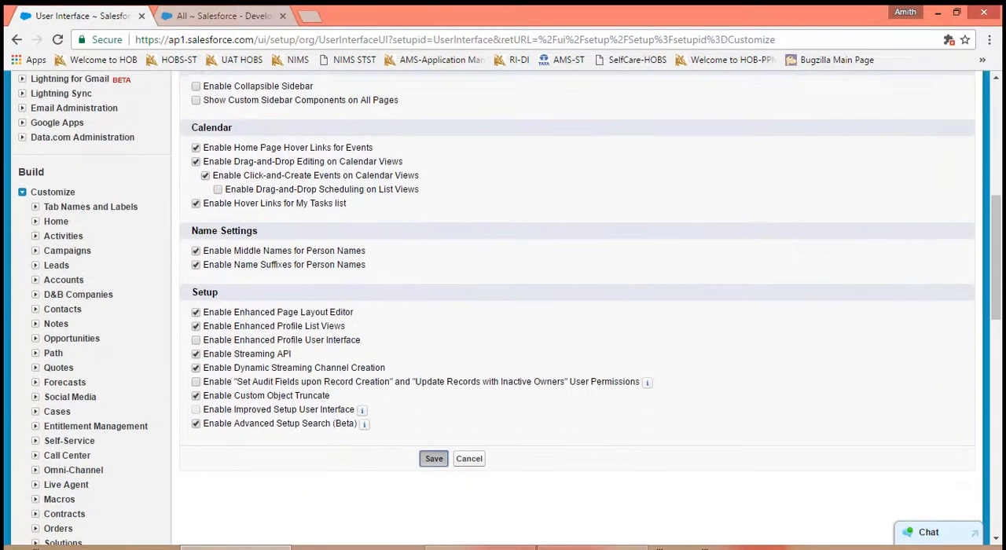
- Compare the look of the setup page and the reloaded Patient Prescriptions list with the Classic 2010 theme turned off
click(198, 16)
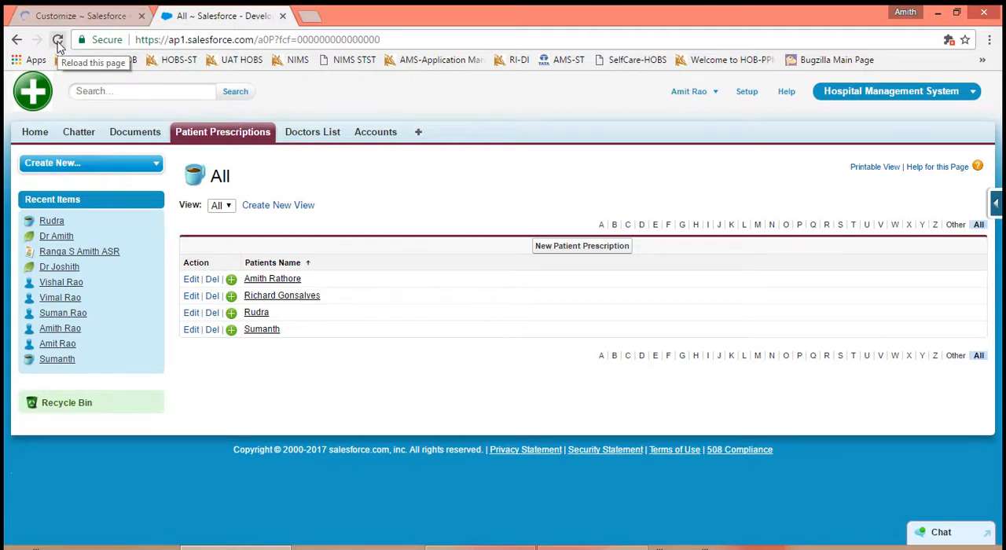
click(59, 16)
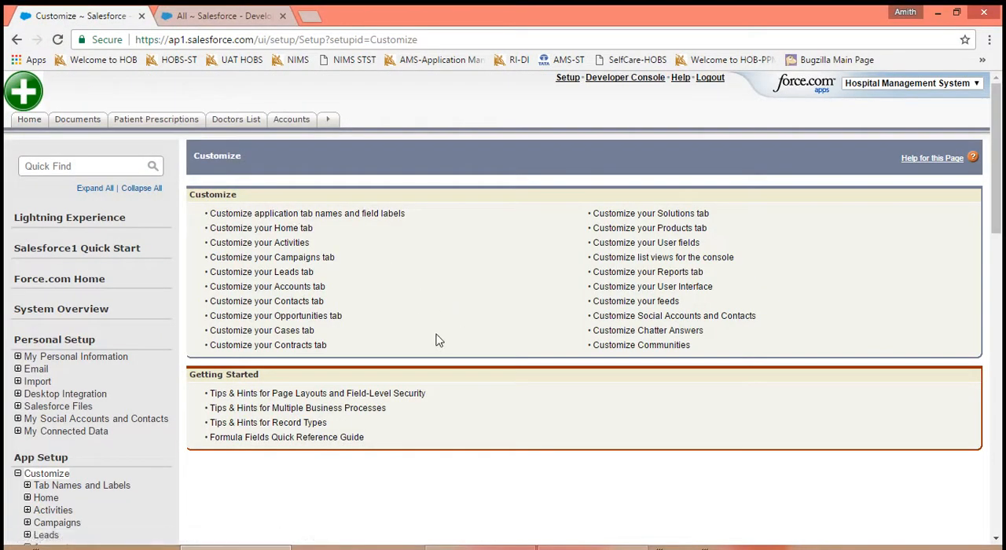
click(218, 17)
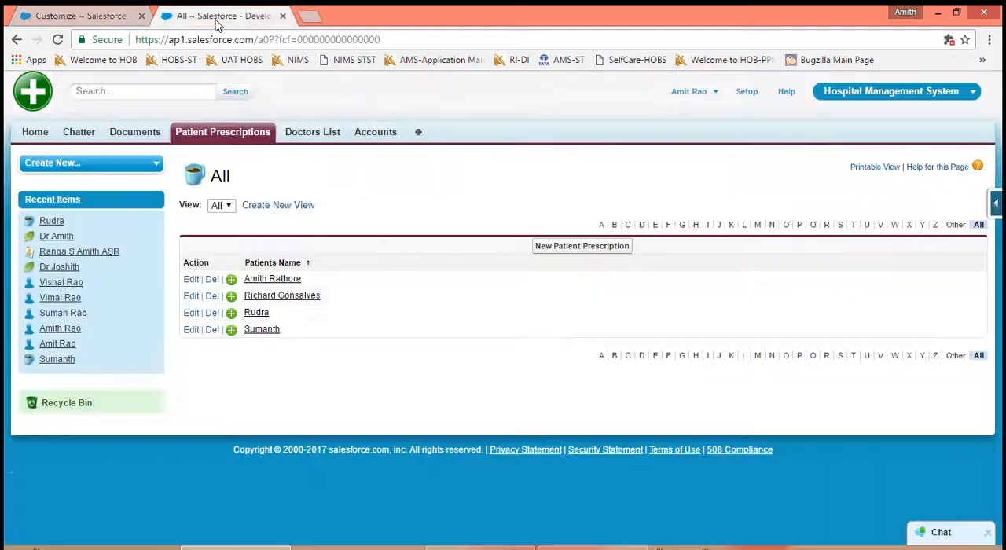
click(58, 40)
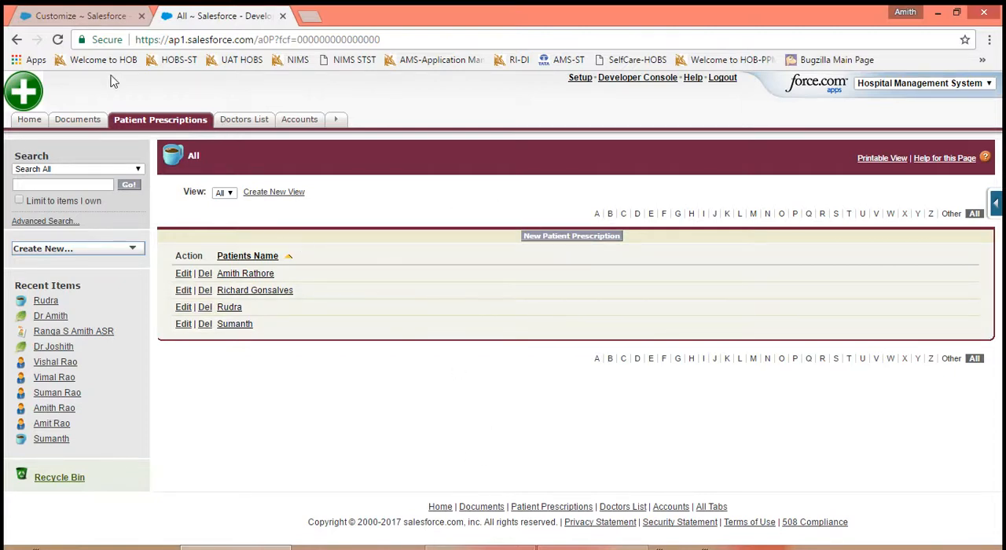
- Turn the Salesforce Classic 2010 User Interface Theme back on, accept the browser support warning, and save the settings
click(56, 17)
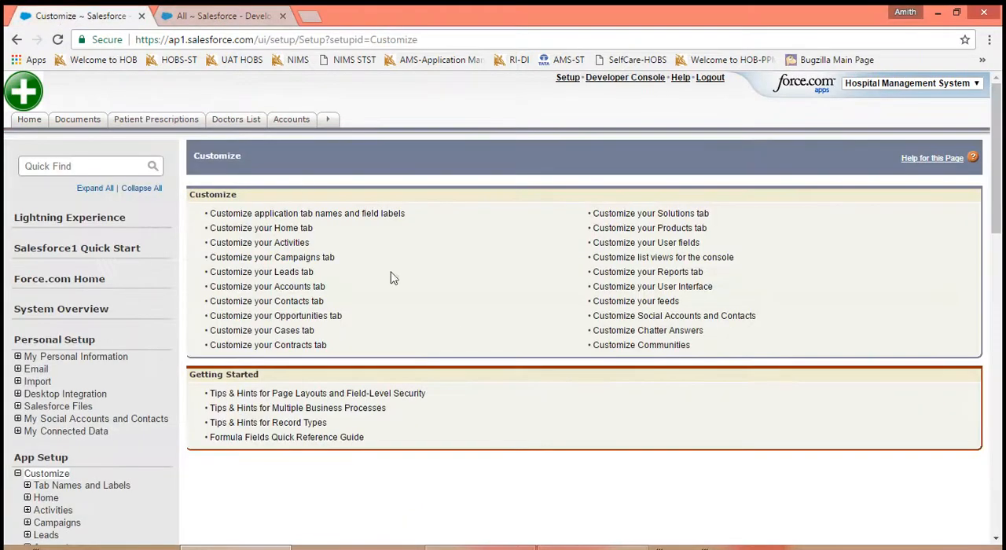
click(611, 289)
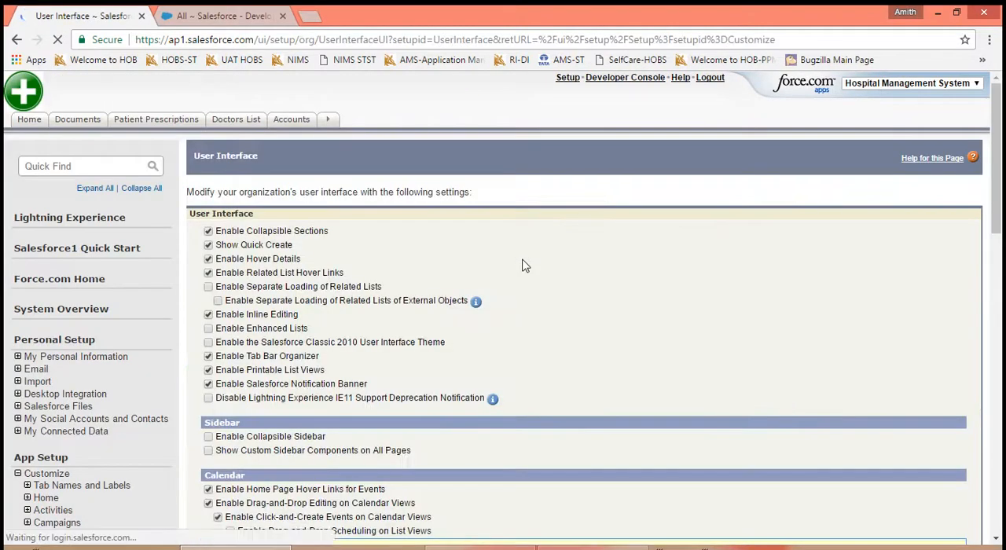
click(208, 342)
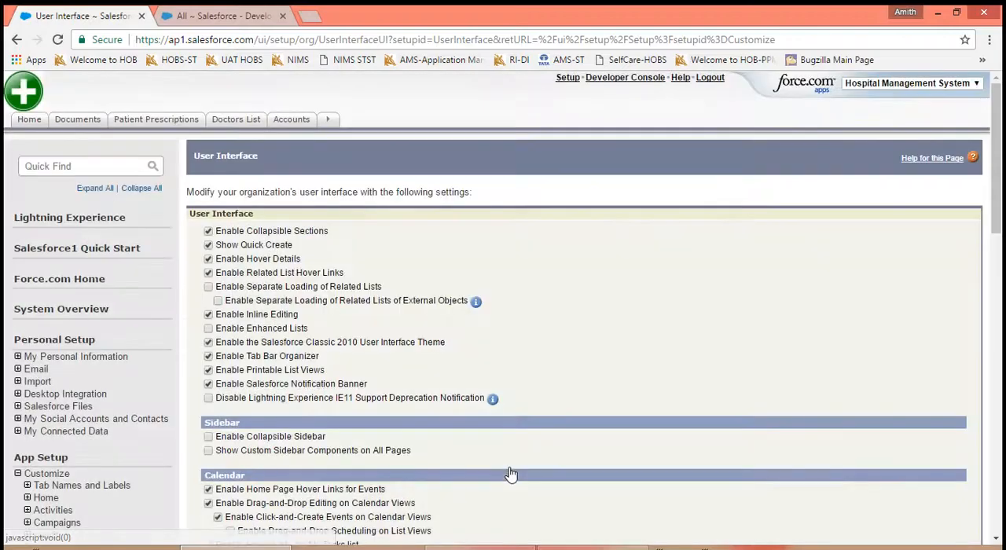
click(507, 468)
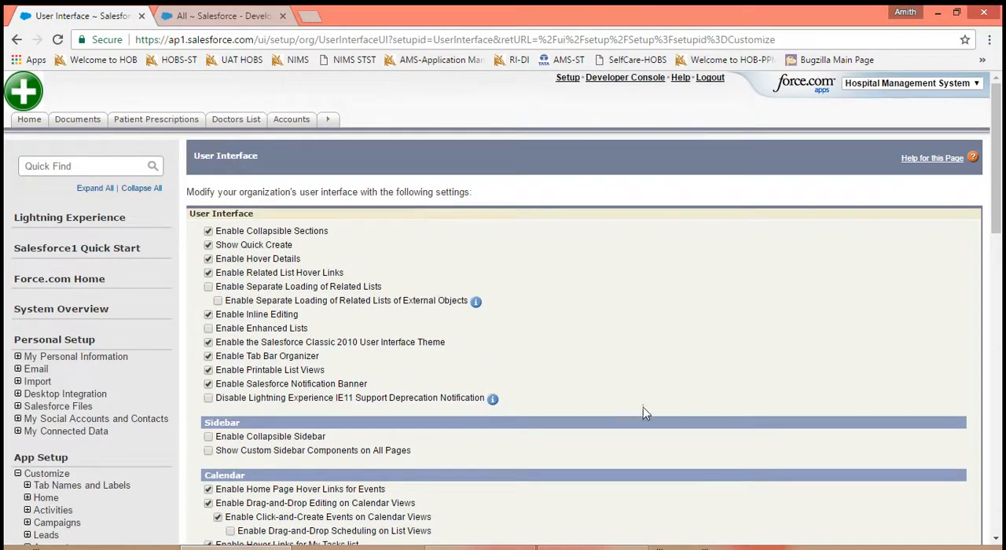
scroll(643, 407, down, 5)
click(439, 492)
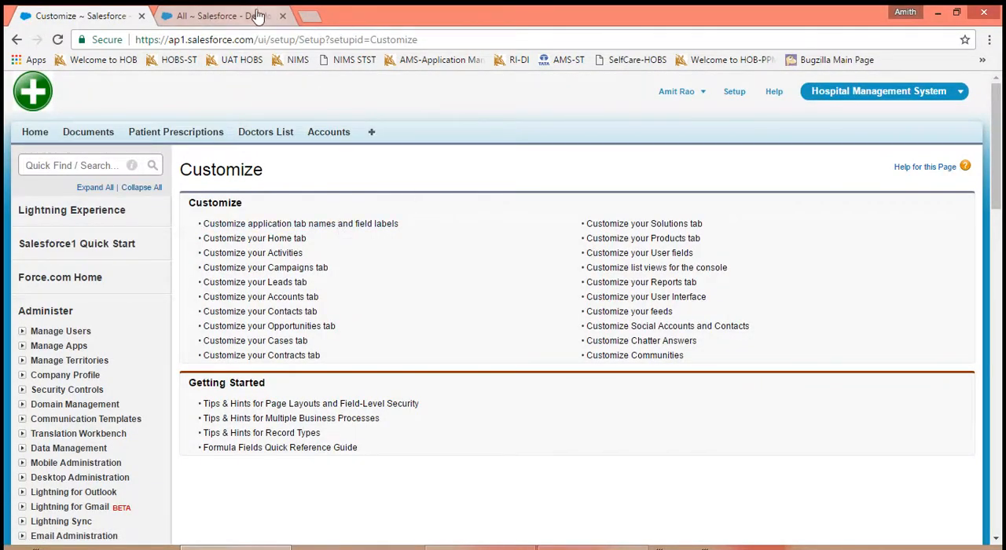
- Reload the Patient Prescriptions list to check the Classic 2010 theme, and return to the Customize setup page
click(255, 17)
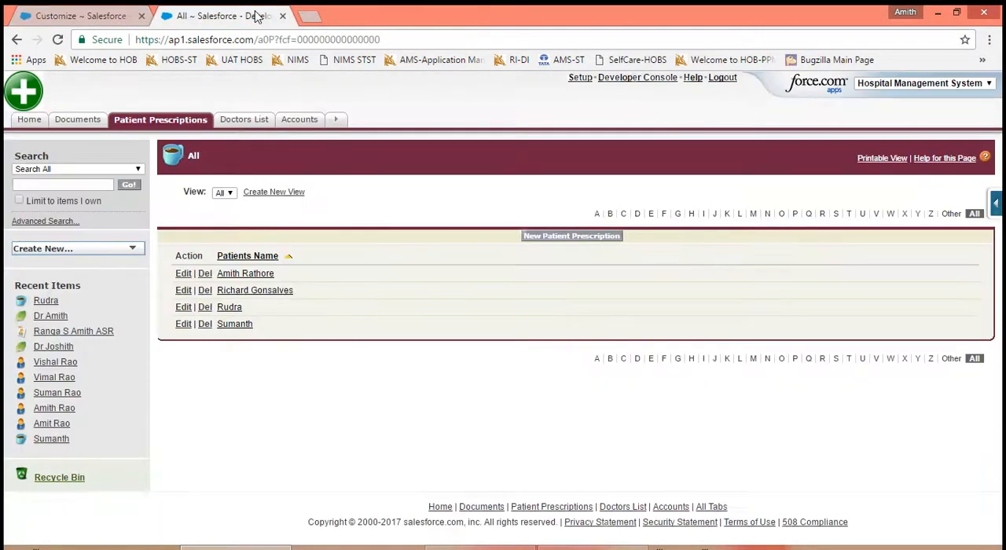
click(58, 41)
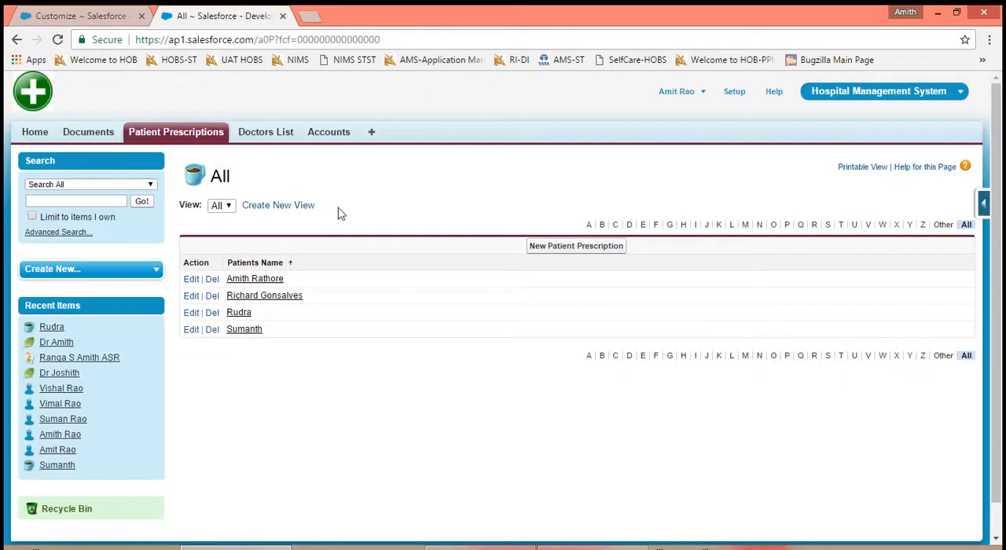
click(79, 16)
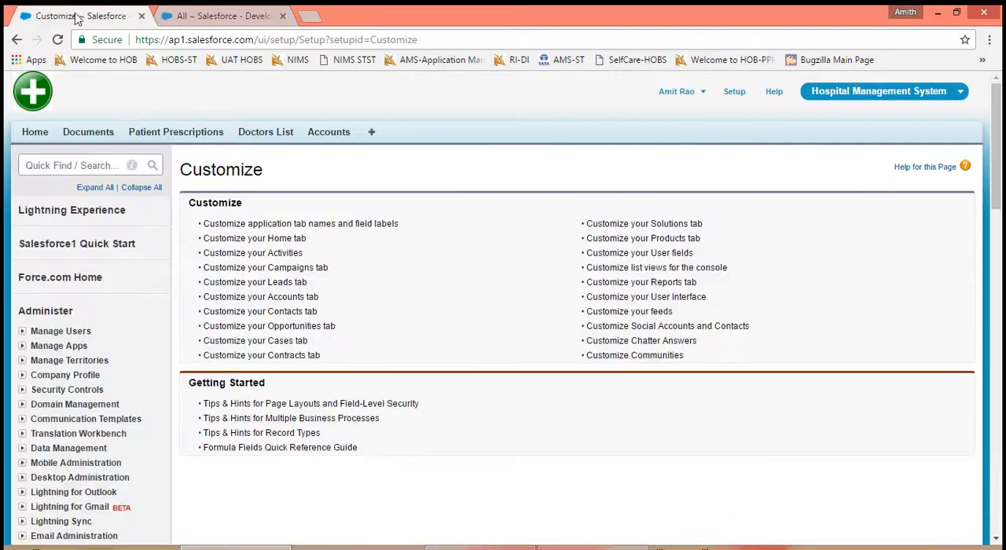
- Open the User Interface settings, and open Customize My Tabs for the Hospital Management System app in the other browser tab
click(636, 298)
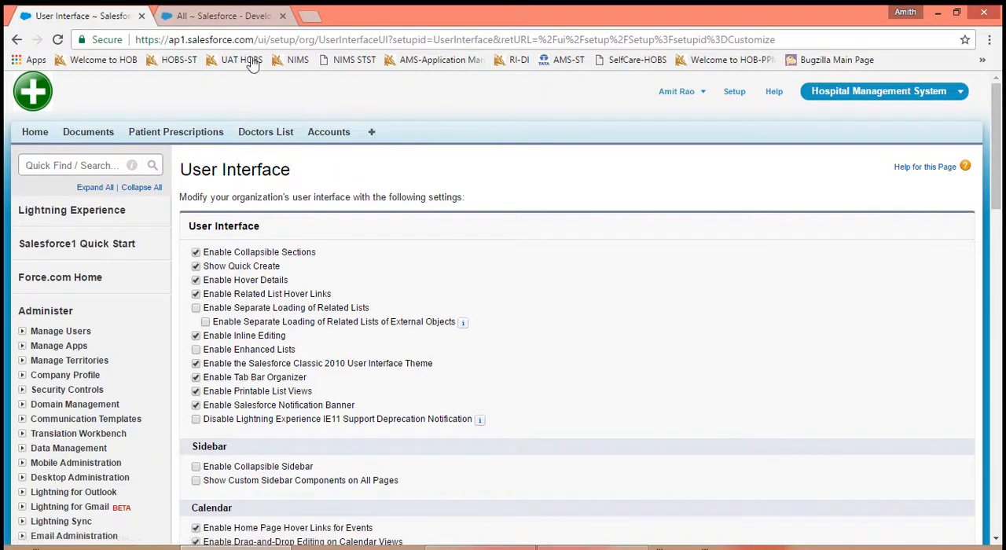
click(222, 22)
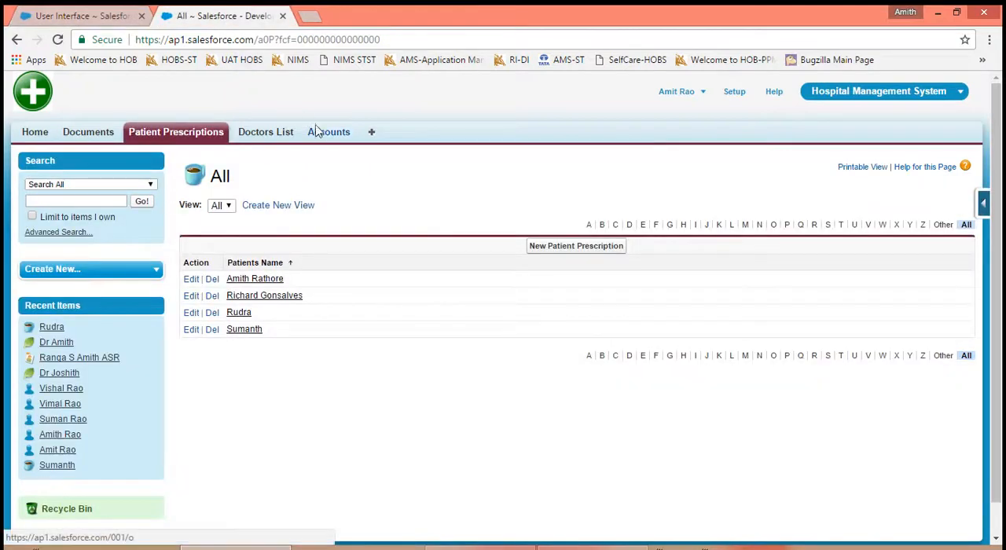
click(374, 134)
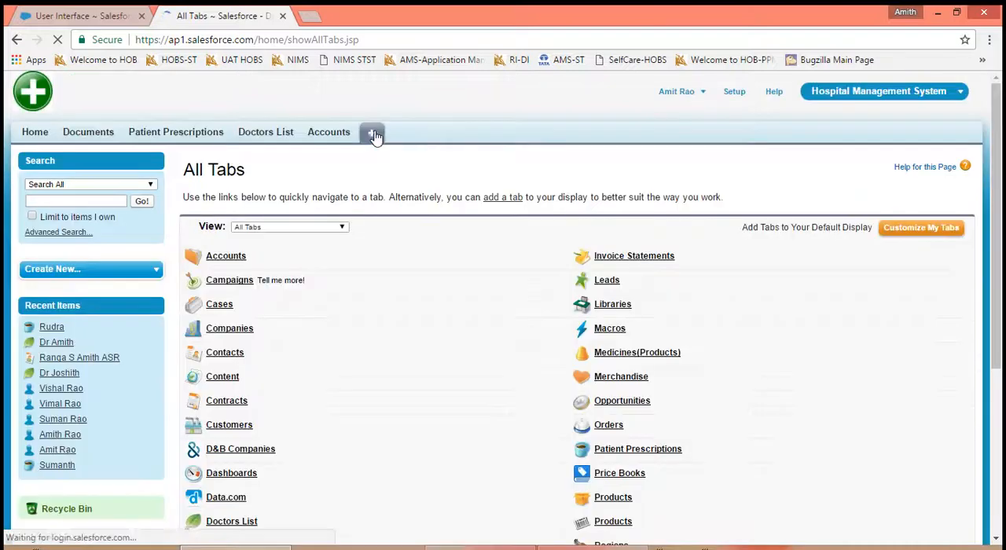
click(909, 239)
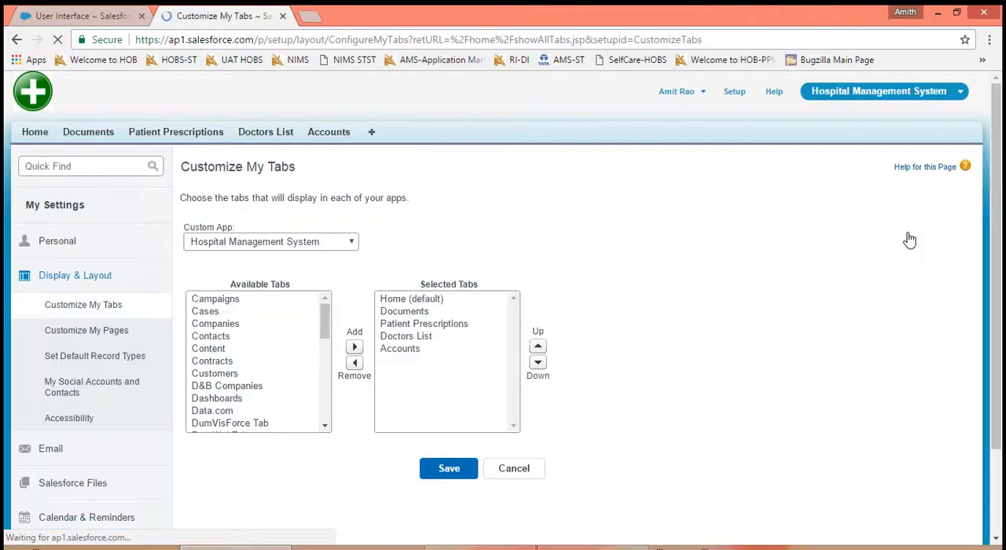
- Add Campaigns, Cases, Companies, Contacts, Content, Contracts, Customers, D&B Companies, Dashboards and Data.com to the app's tabs, save, and check the overflow list
click(201, 413)
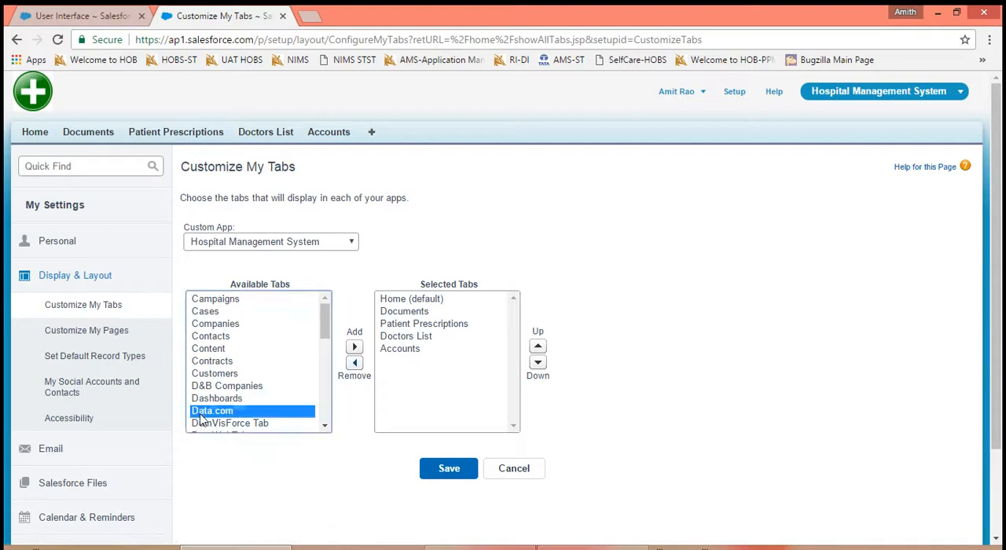
shift+click(201, 402)
shift+click(201, 387)
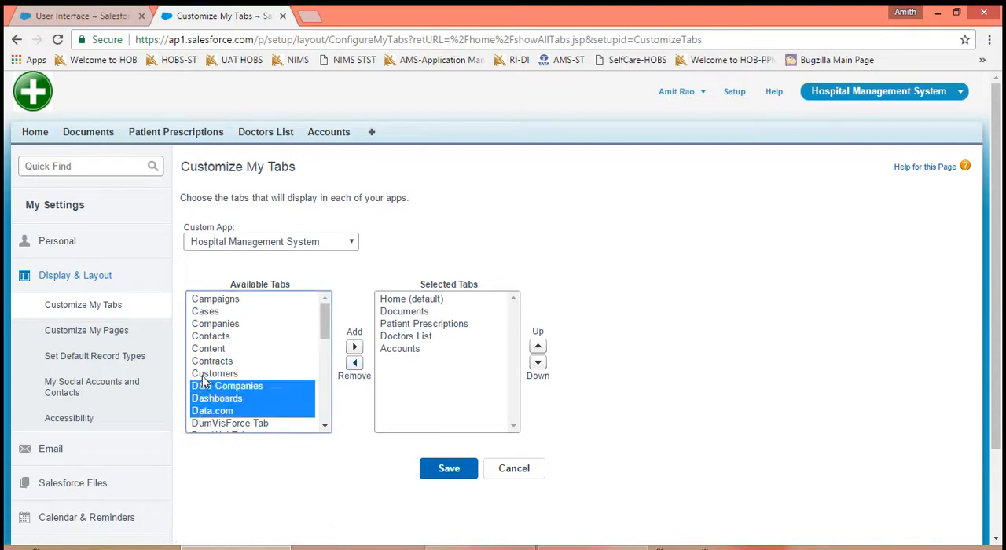
shift+click(202, 377)
shift+click(203, 361)
shift+click(202, 349)
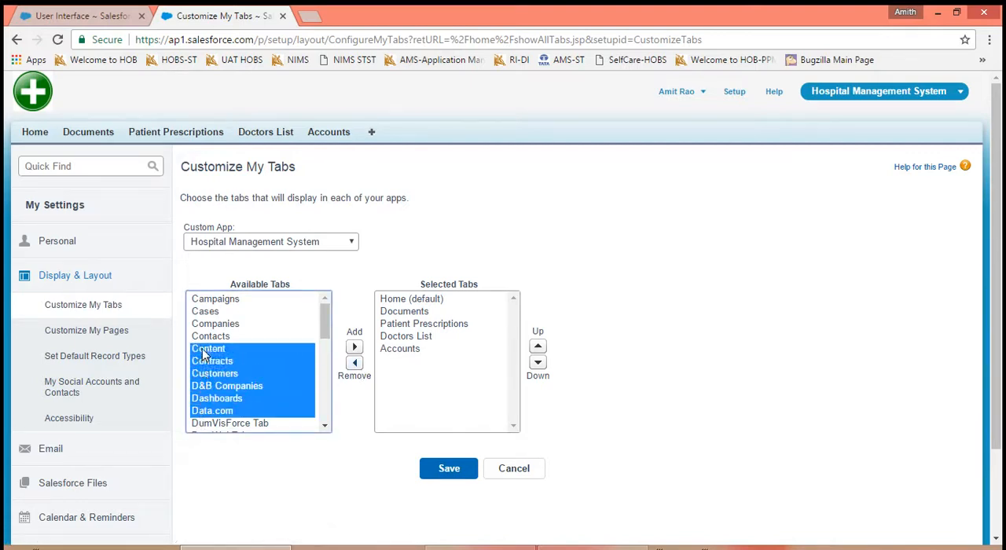
shift+click(203, 338)
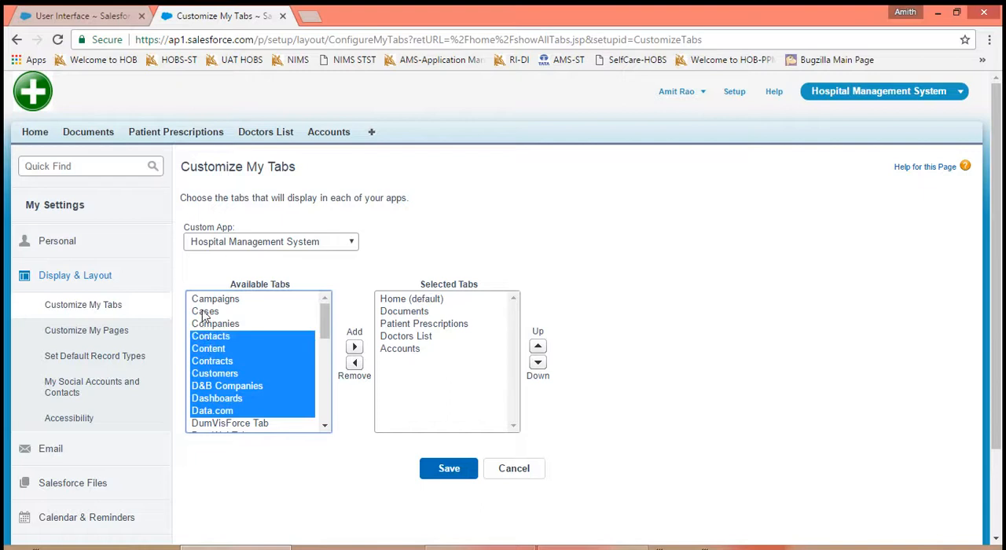
ctrl+click(203, 300)
ctrl+click(204, 312)
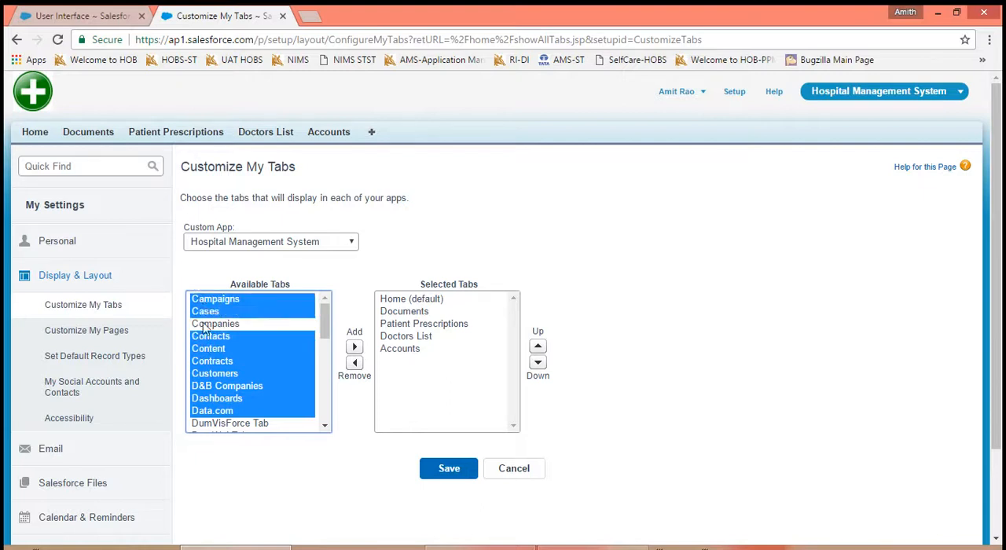
ctrl+click(206, 325)
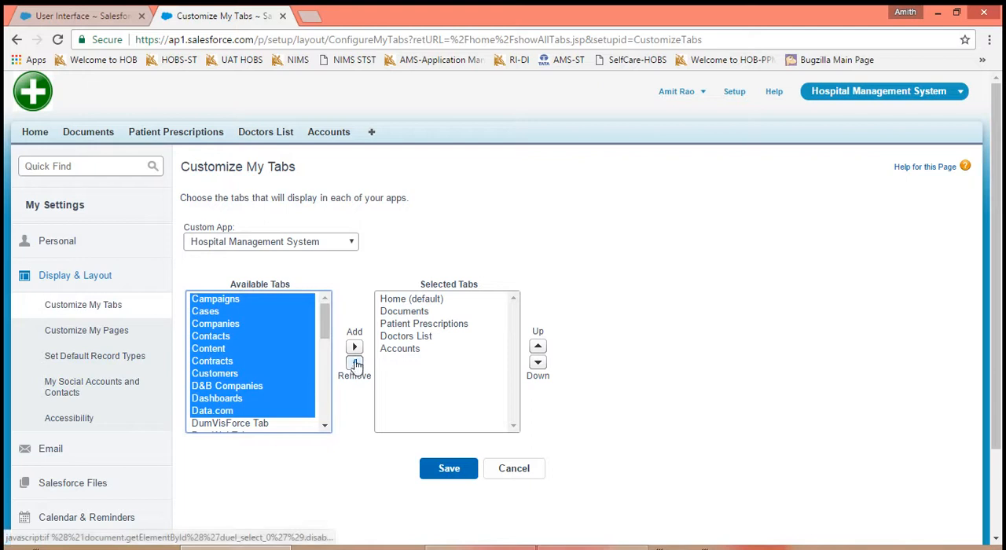
click(353, 346)
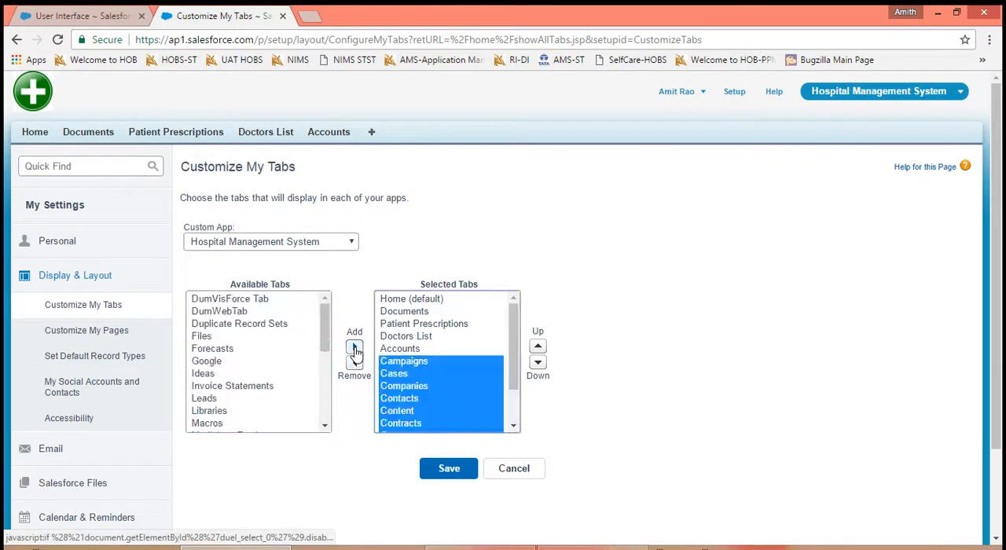
click(457, 473)
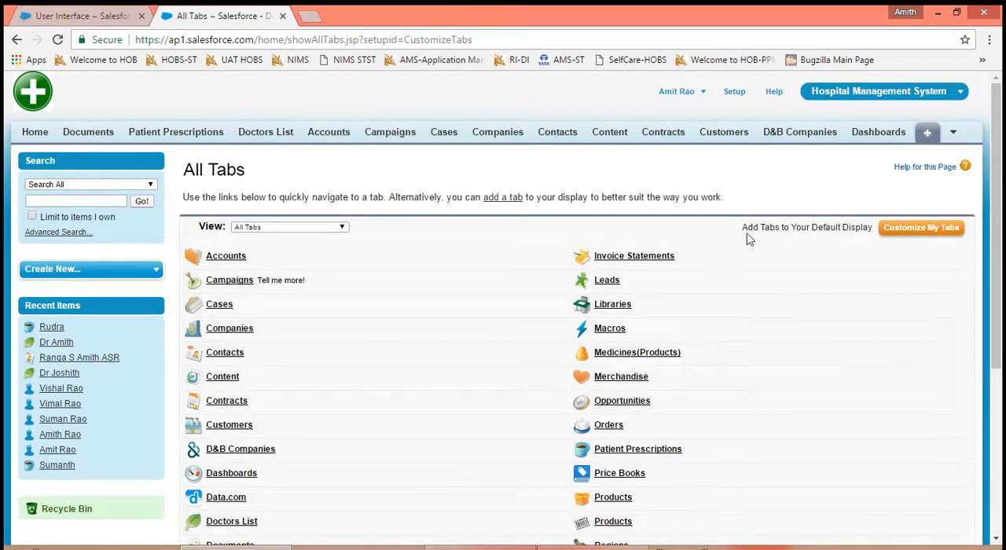
click(952, 135)
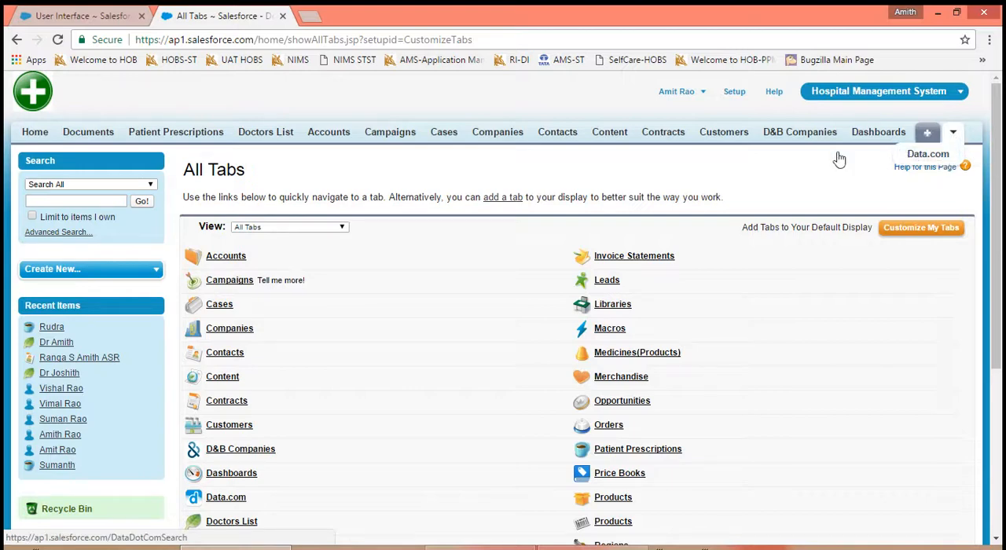
- Add Files, Forecasts, Google, Invoice Statements, Leads and Libraries to the app's tabs, save, and check the tab bar's overflow list
click(886, 231)
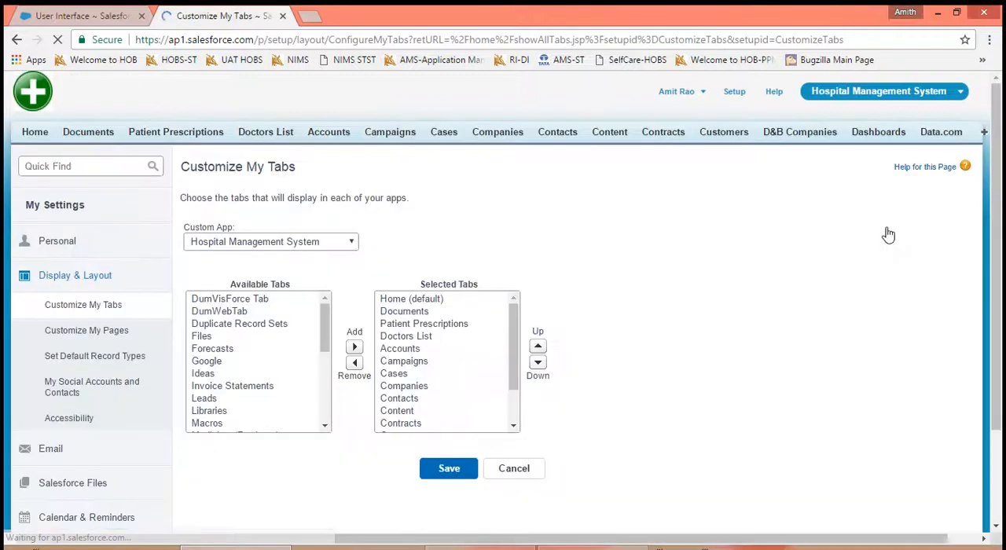
click(209, 411)
drag(206, 402, 208, 385)
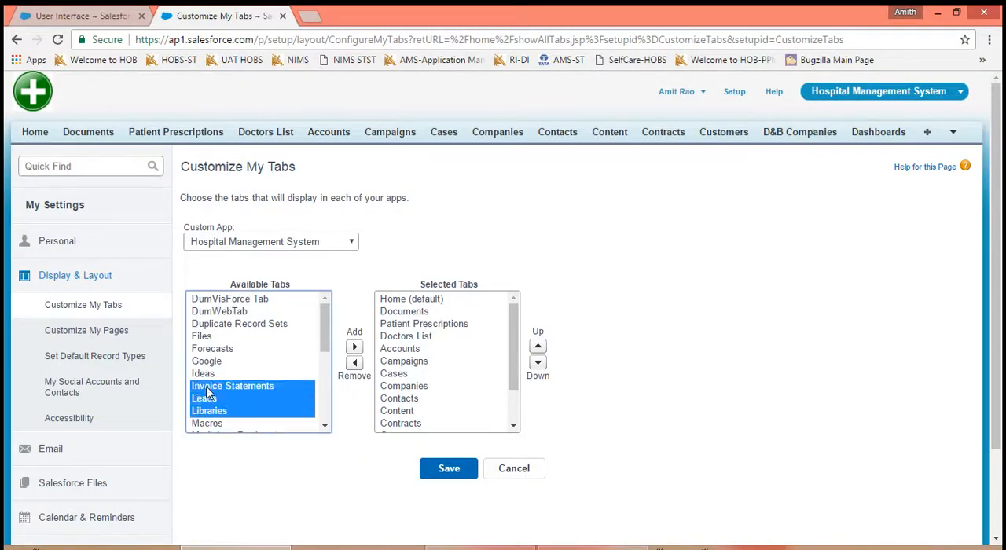
ctrl+click(208, 337)
ctrl+click(212, 351)
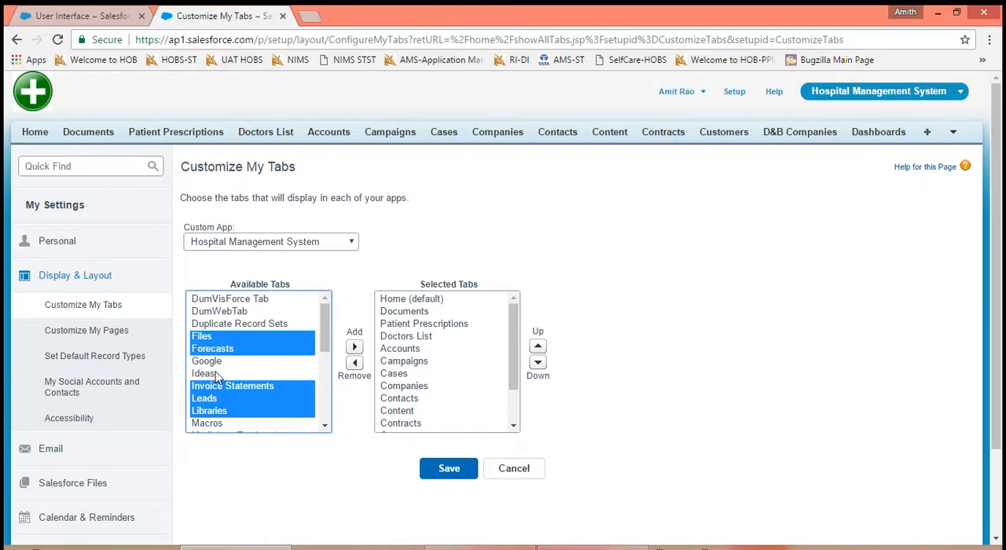
ctrl+click(212, 361)
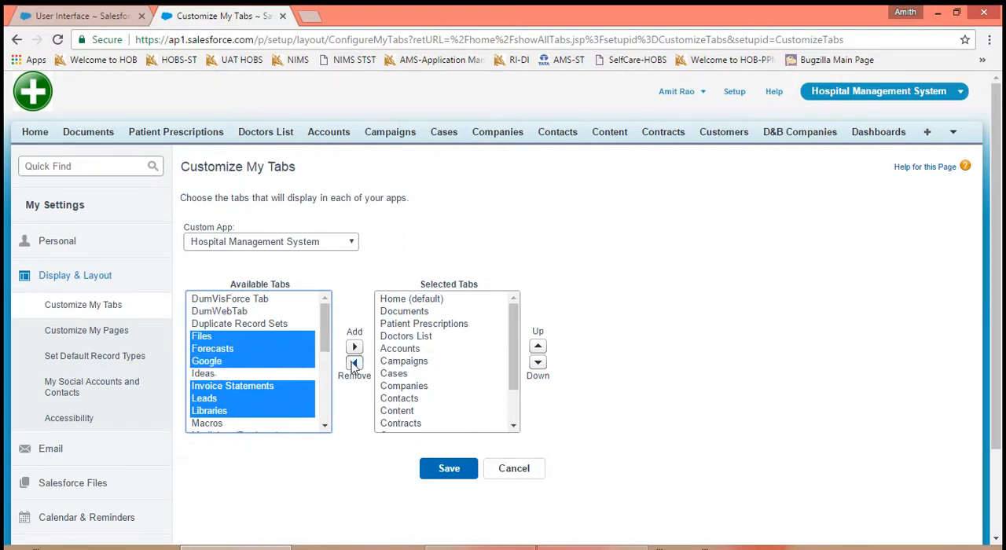
click(354, 348)
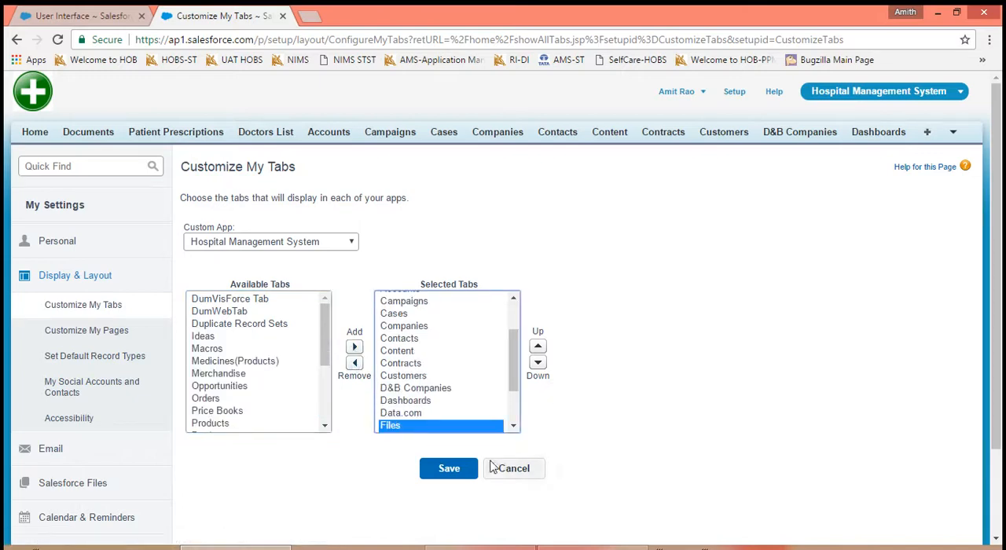
click(457, 471)
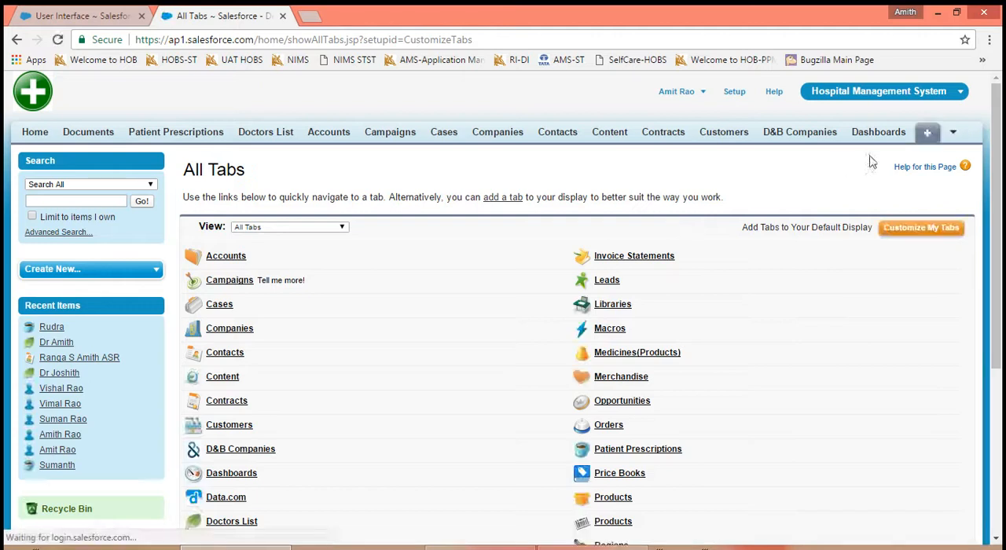
click(953, 133)
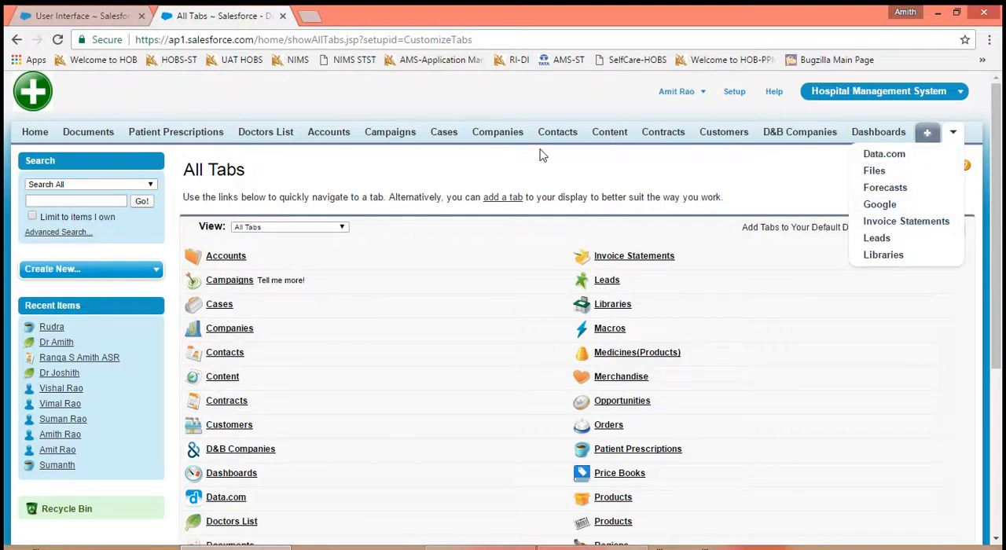
- Turn off Enable Tab Bar Organizer and save the User Interface settings
click(68, 17)
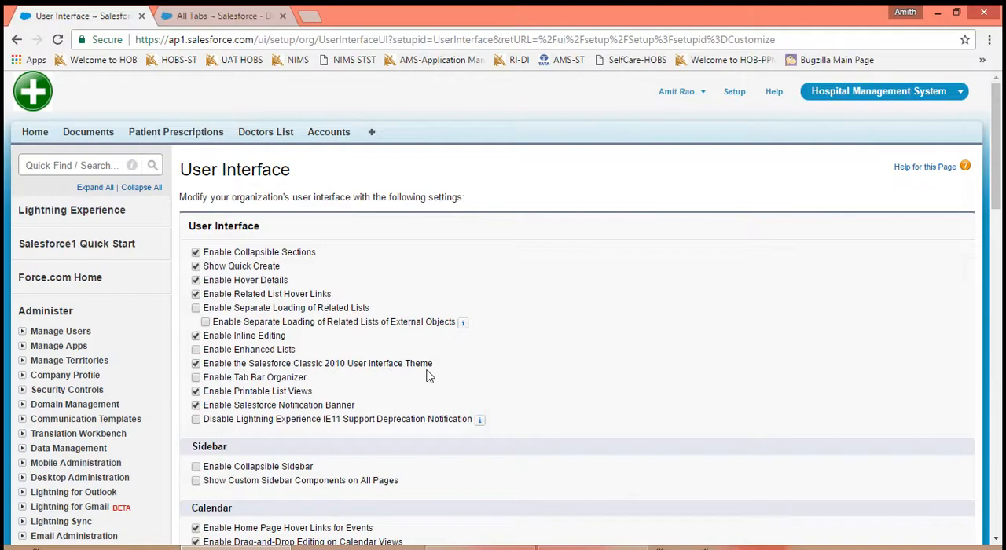
scroll(428, 376, down, 5)
click(434, 453)
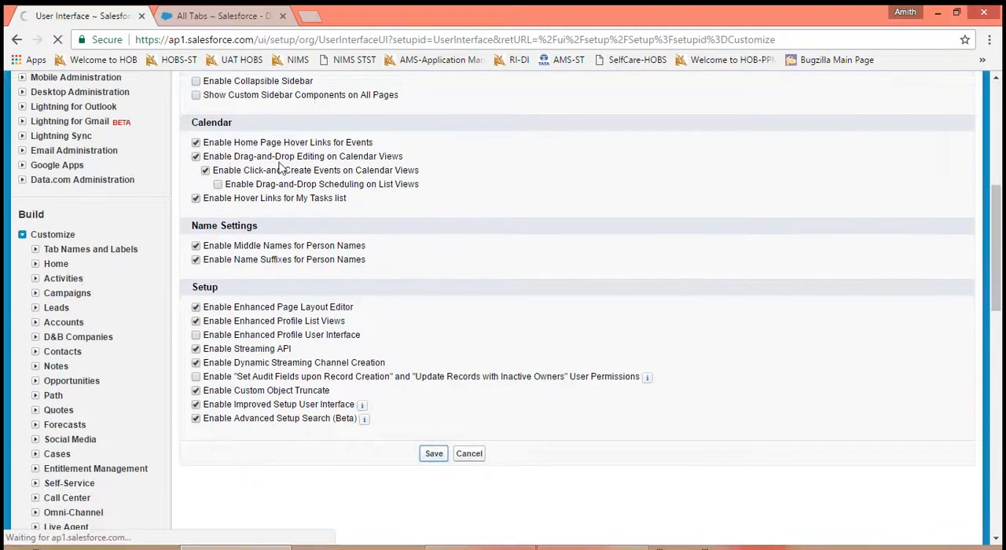
- Reload the All Tabs page and examine the full width of the tab bar with the organizer turned off
click(218, 17)
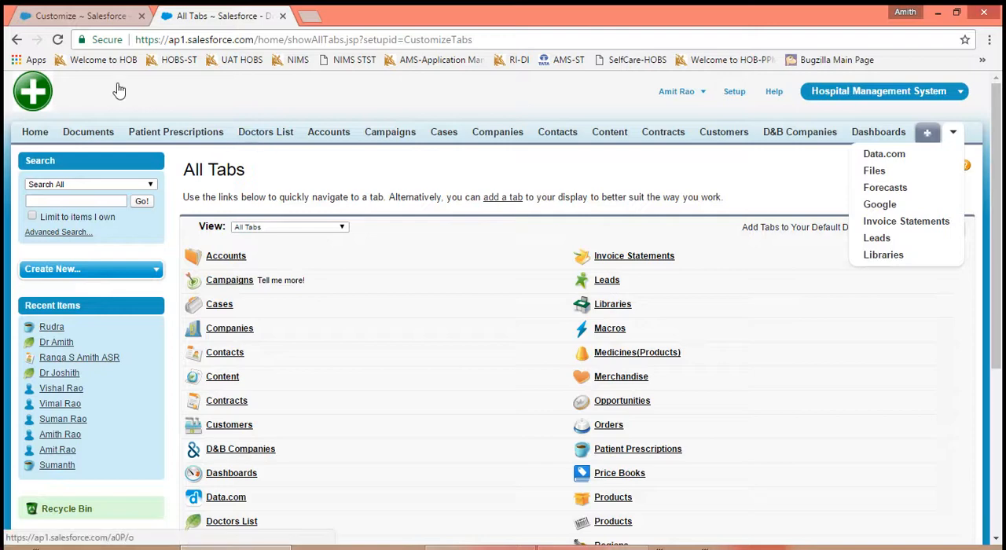
click(57, 40)
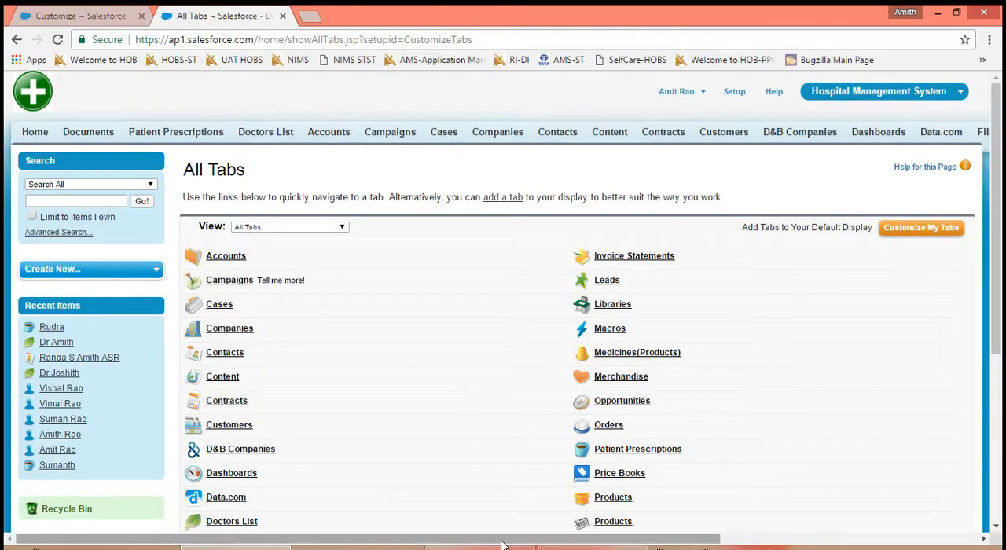
drag(503, 545, 783, 527)
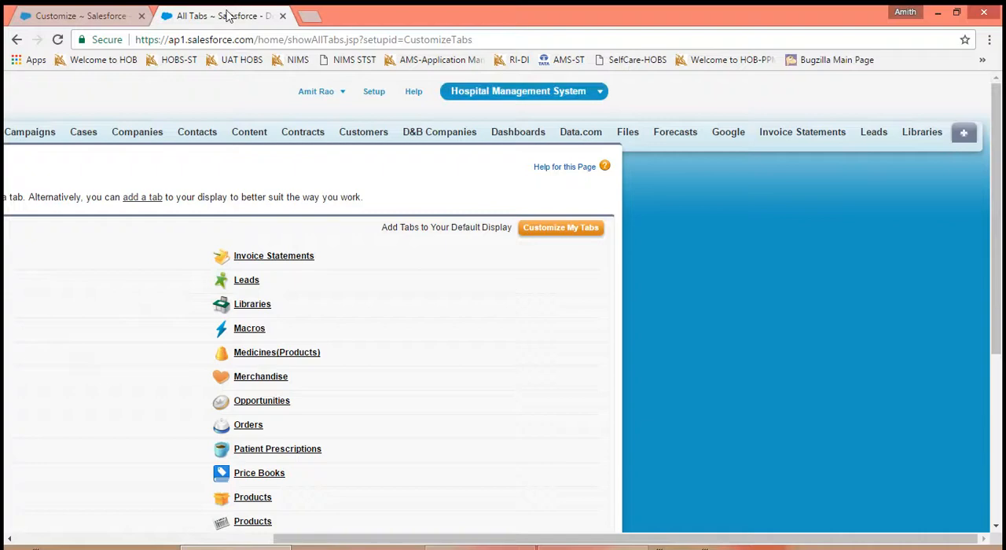
- Turn Enable Tab Bar Organizer back on and save the User Interface settings
click(96, 17)
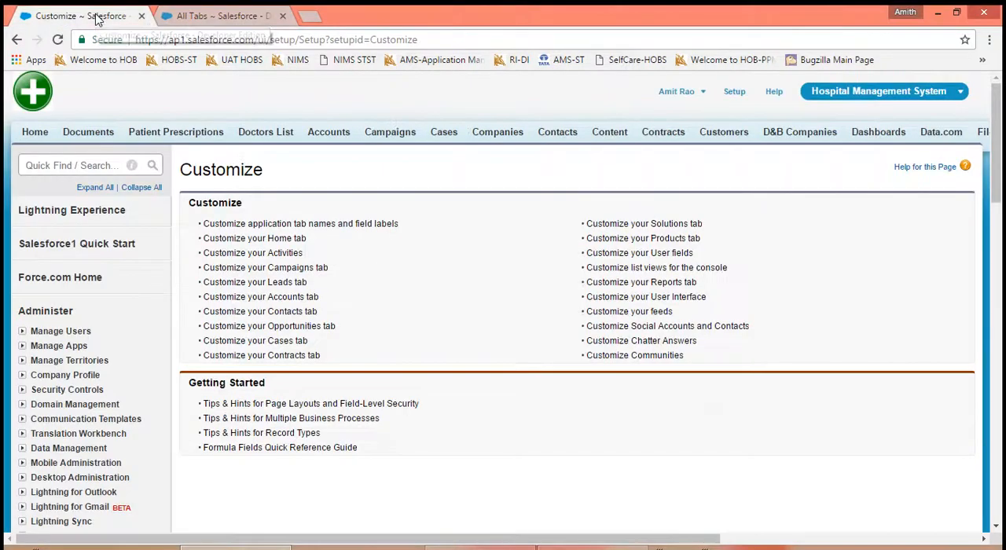
click(652, 296)
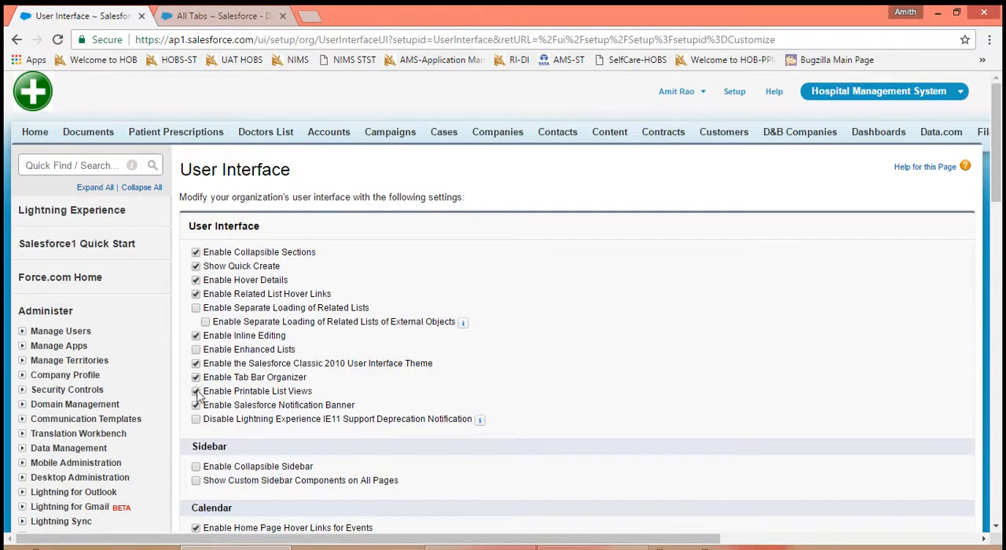
click(197, 405)
click(223, 17)
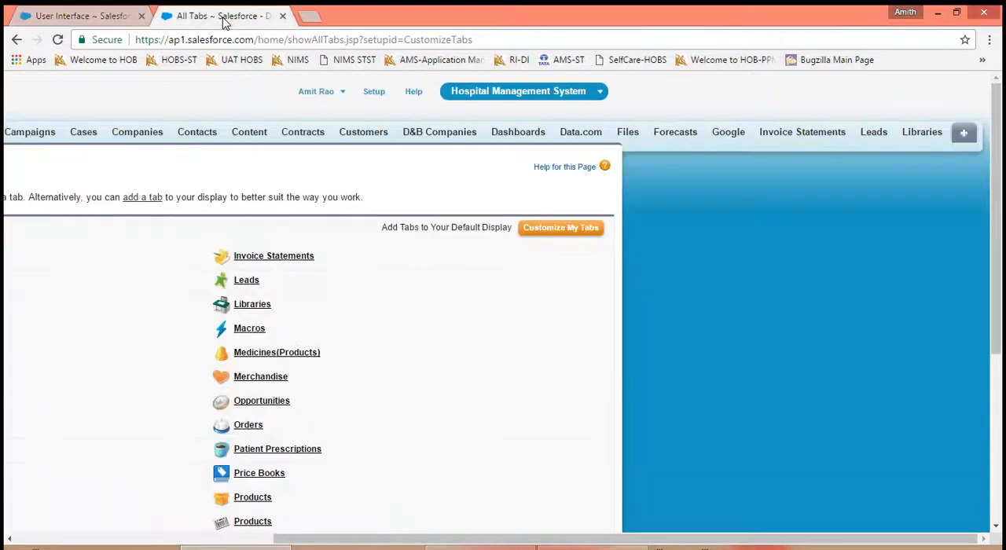
click(59, 39)
click(126, 19)
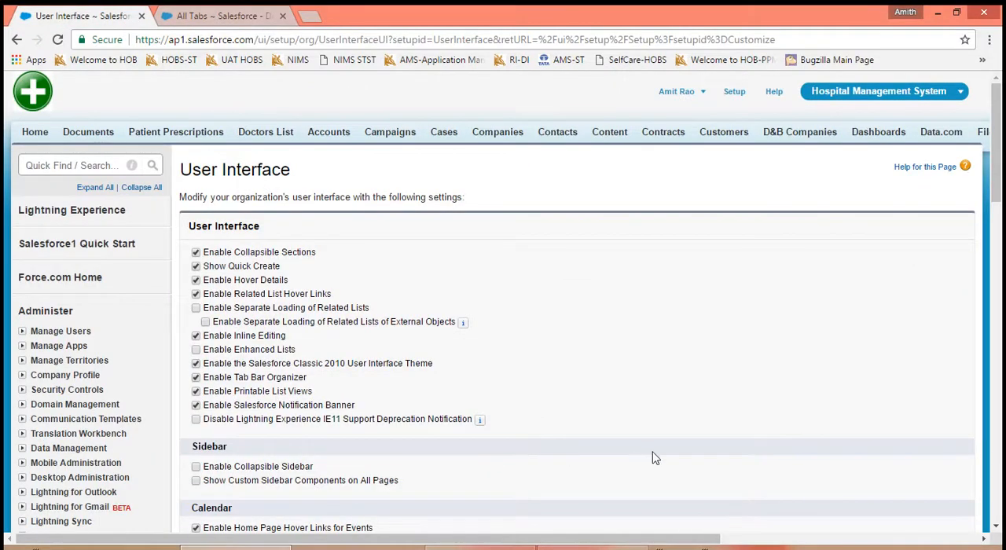
scroll(652, 458, down, 4)
click(433, 514)
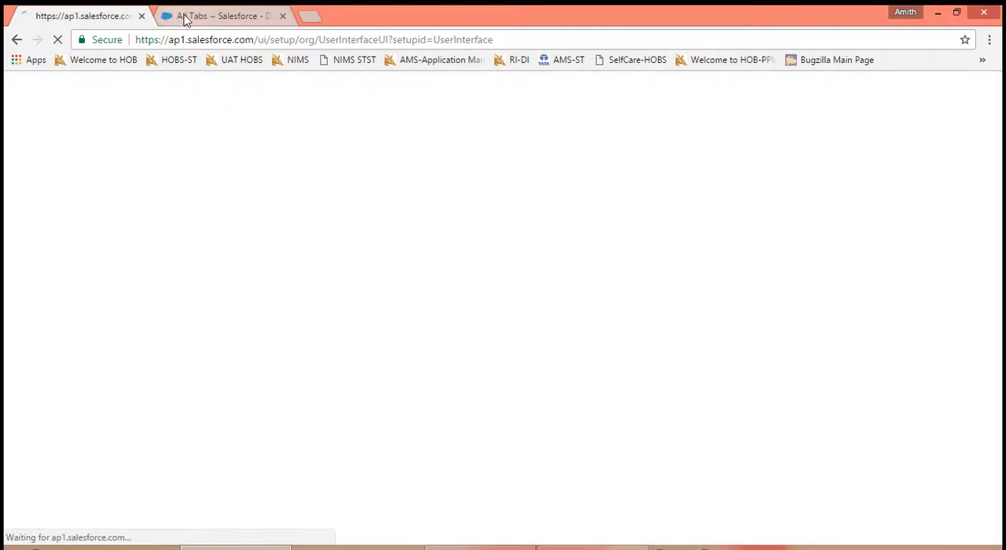
- Reload the All Tabs page to check the tab bar with the organizer on, and reopen the User Interface settings
click(187, 16)
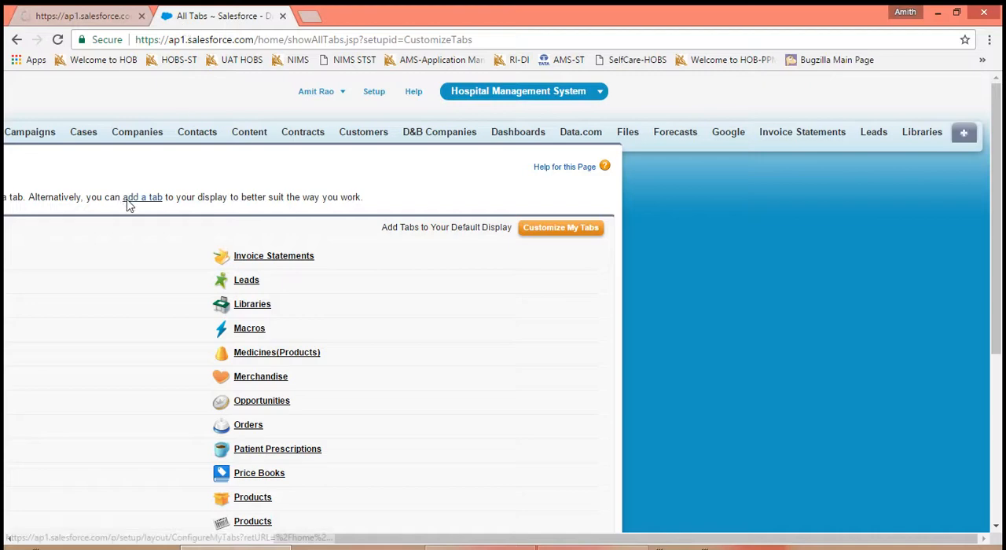
click(57, 40)
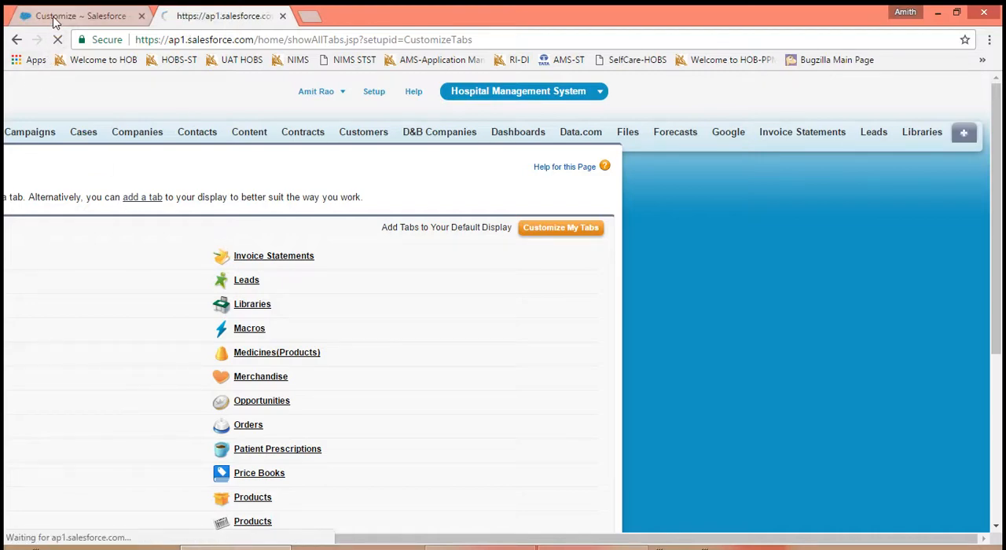
click(47, 16)
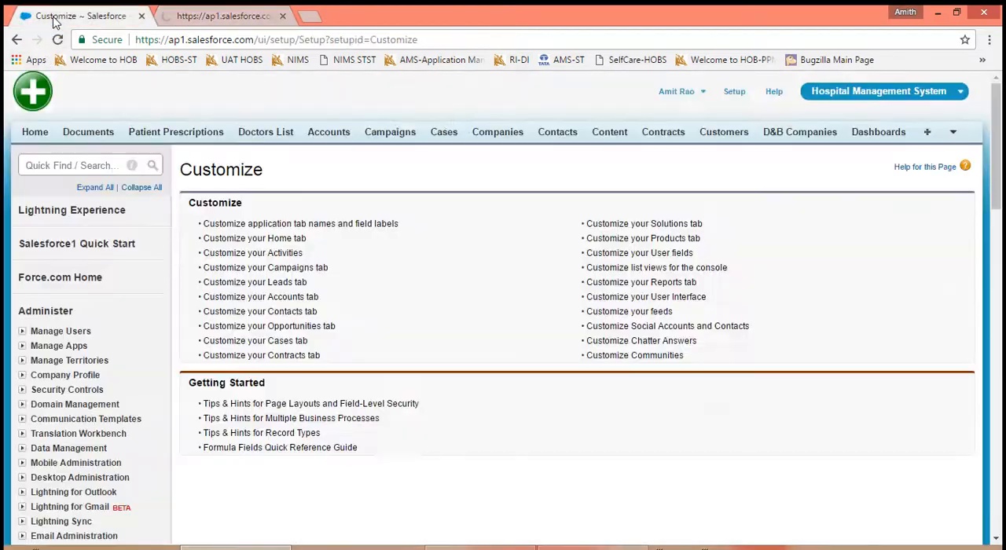
click(636, 296)
click(223, 17)
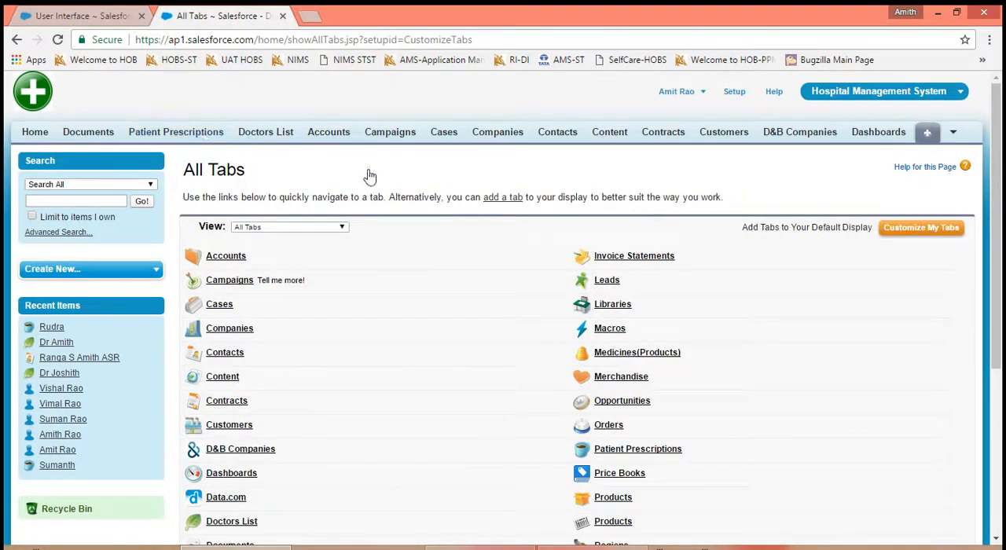
- Remove Cases, Companies, Content and Contracts from the selected tabs of the Hospital Management System app
click(895, 240)
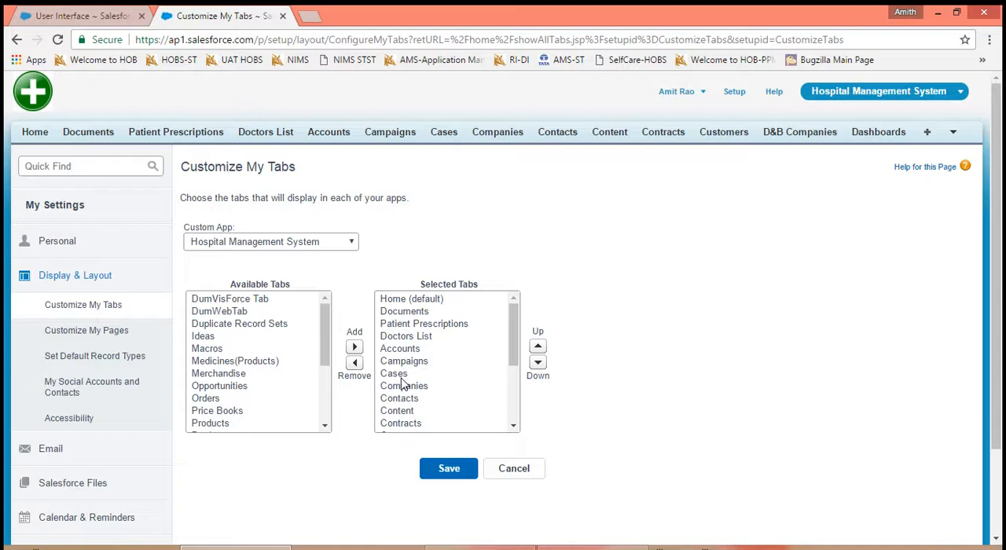
drag(401, 378, 400, 414)
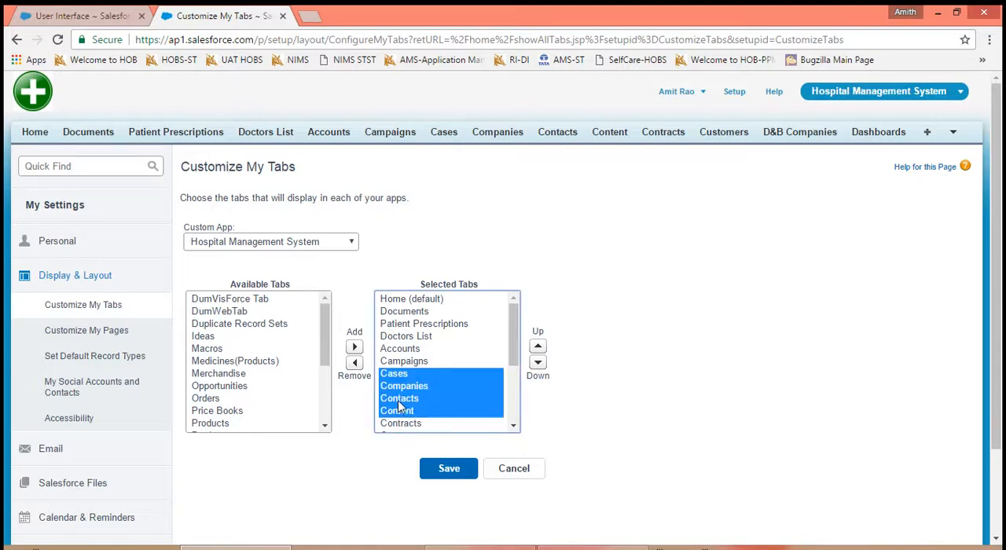
ctrl+click(398, 400)
ctrl+click(402, 424)
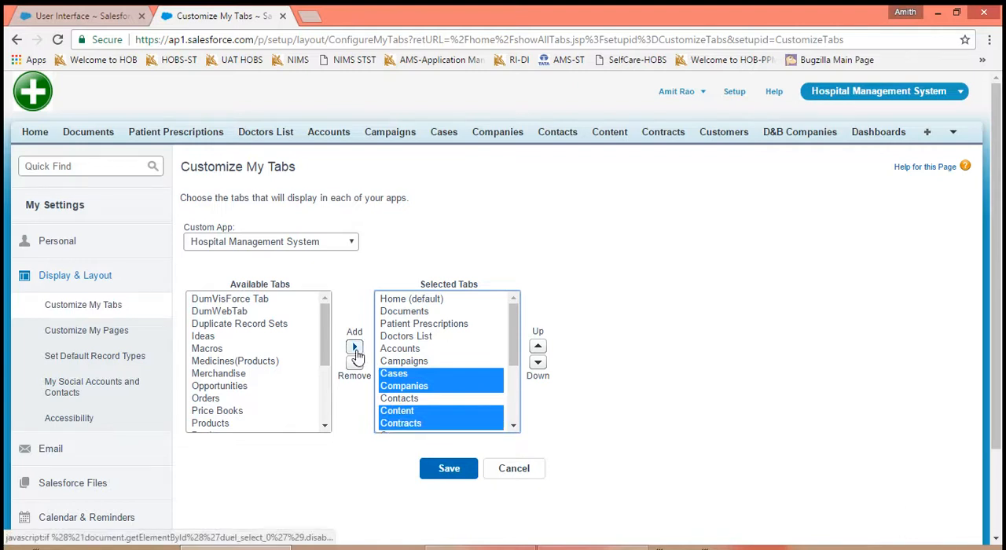
click(355, 363)
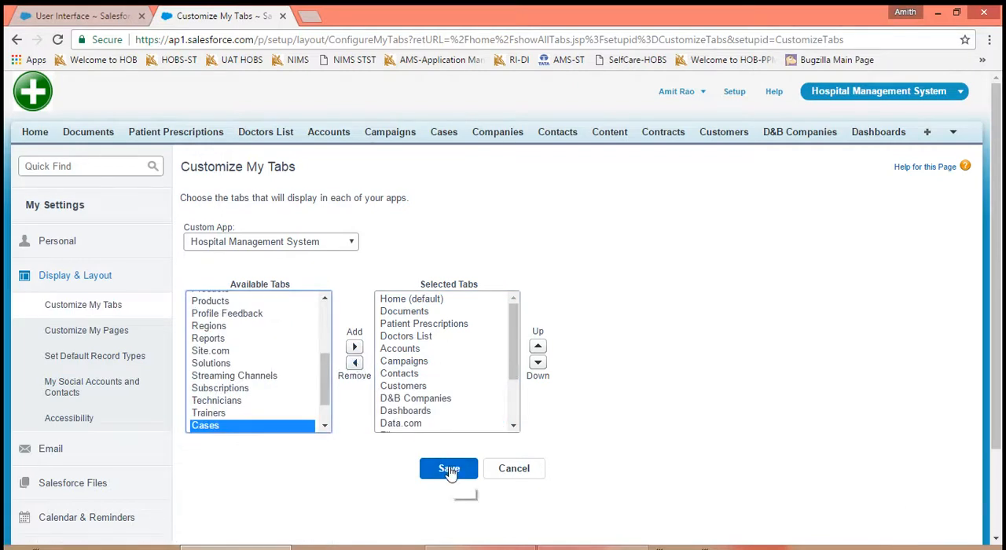
- Select Data.com, Files, Forecasts, Google and Invoice Statements among the selected tabs, and save the tab customization
click(413, 424)
scroll(413, 428, down, 2)
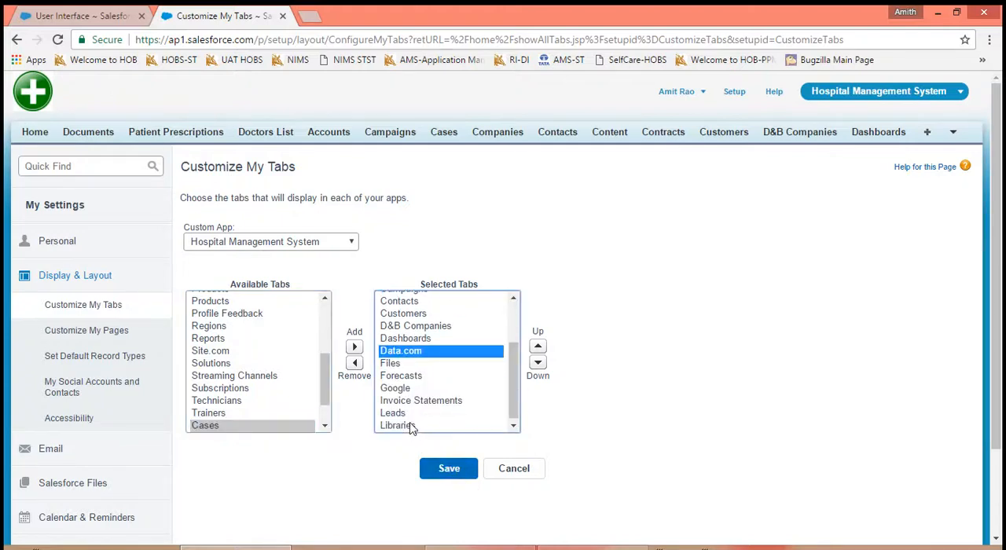
ctrl+click(408, 401)
ctrl+click(400, 390)
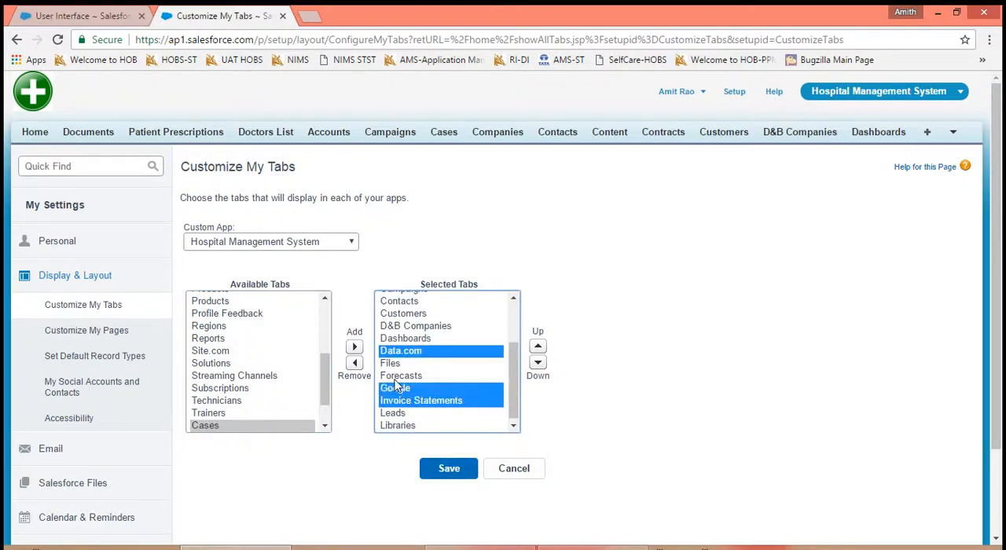
ctrl+click(395, 378)
ctrl+click(388, 365)
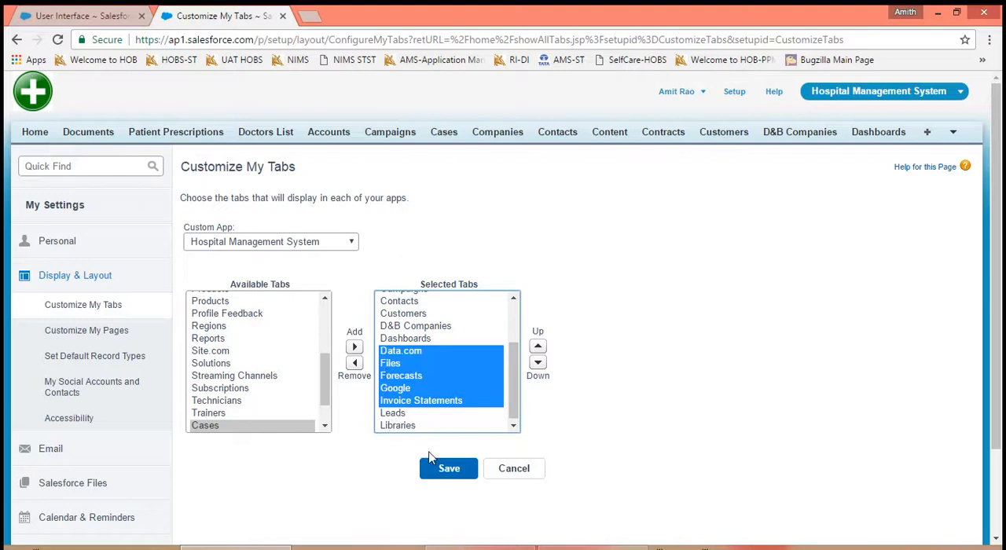
click(441, 474)
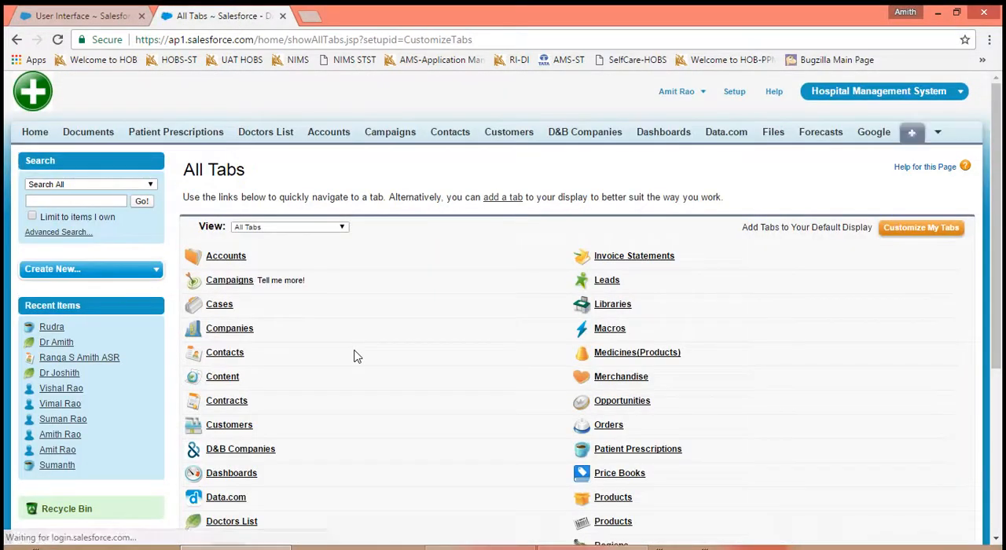
- Remove Customers, D&B Companies, Dashboards and Data.com from the Hospital Management System app's selected tabs and save
click(911, 232)
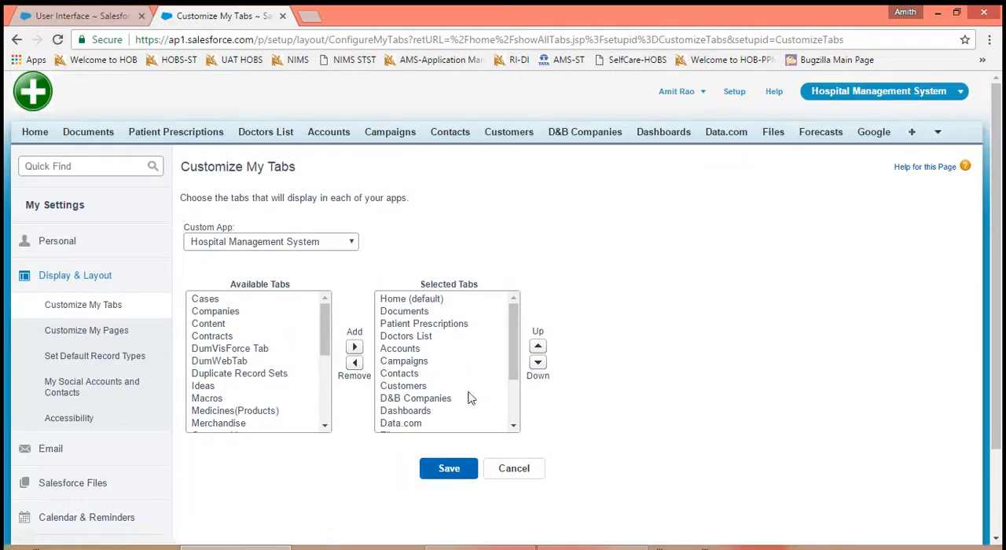
click(435, 401)
shift+click(407, 416)
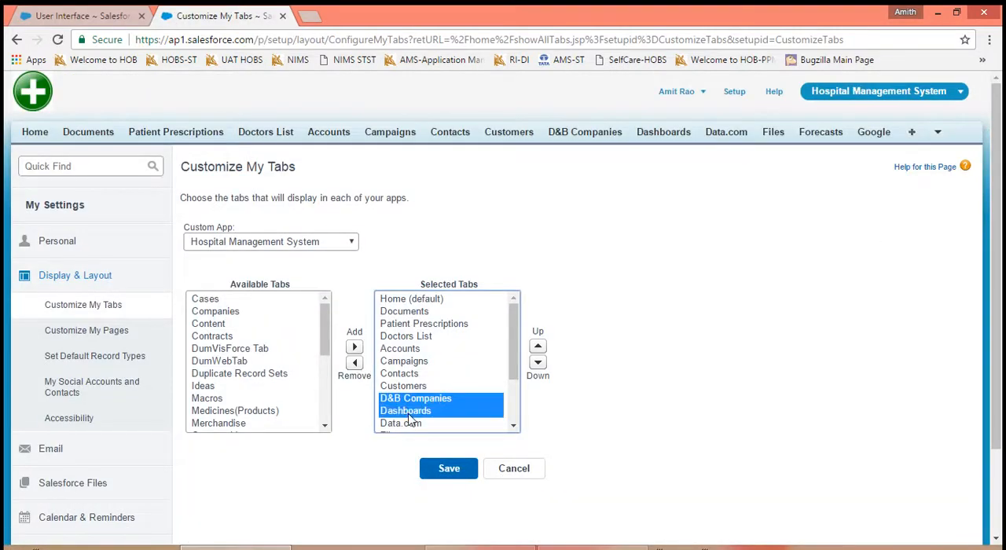
shift+click(405, 424)
ctrl+click(403, 386)
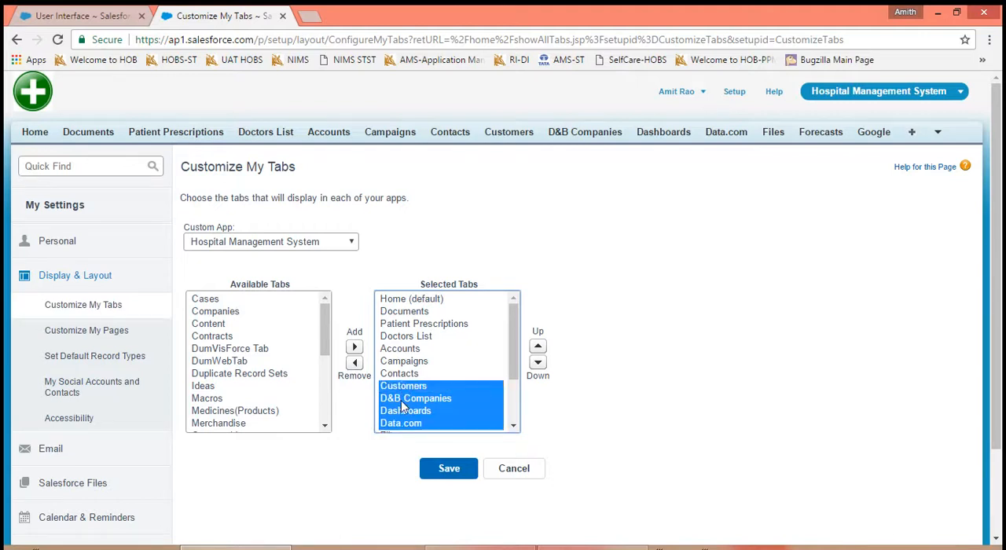
click(353, 362)
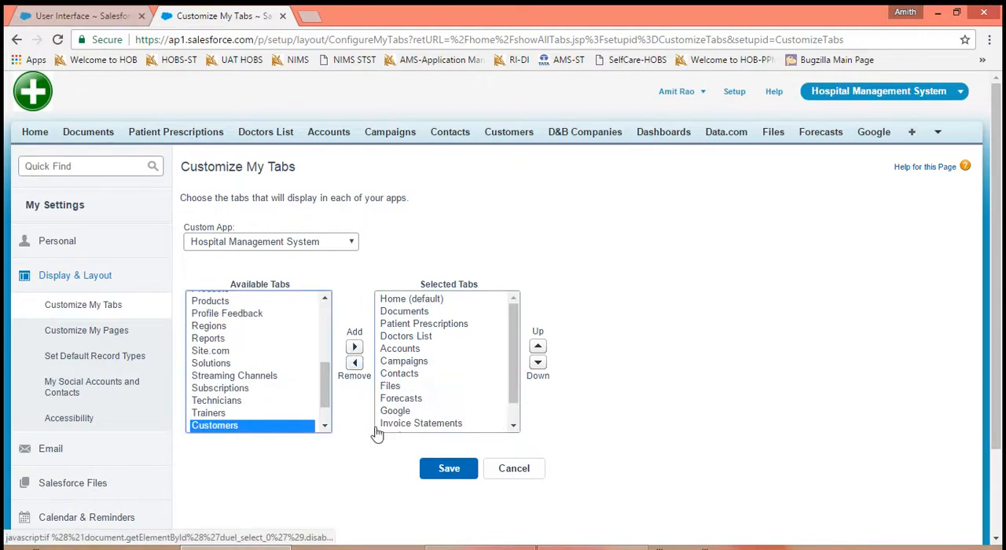
click(432, 476)
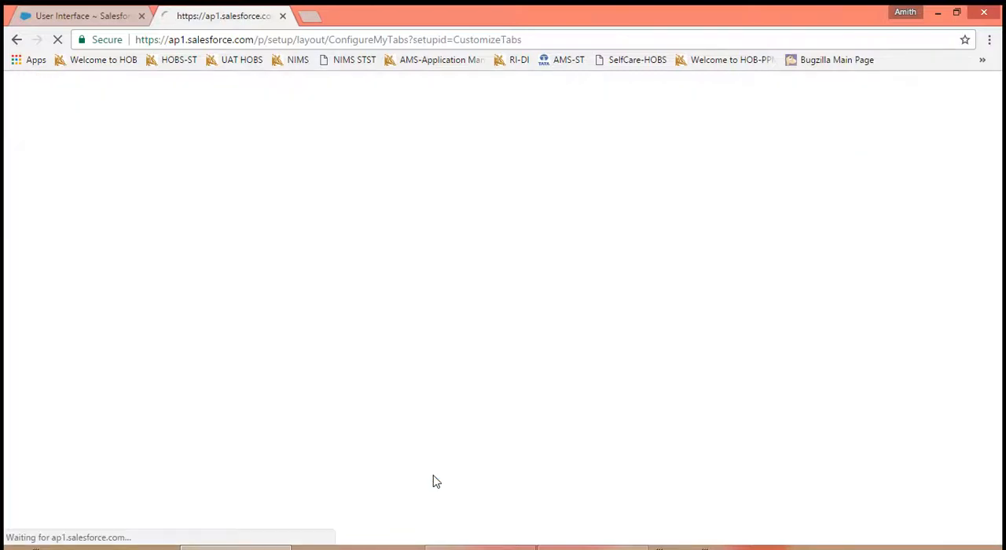
- Review the User Interface settings around Enable Printable List Views and return to the All Tabs page
click(122, 17)
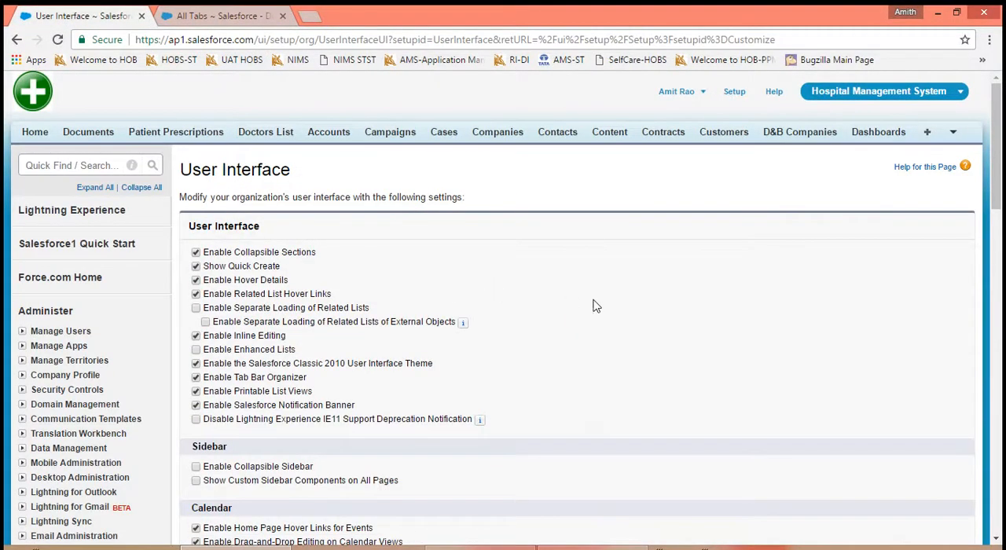
scroll(707, 364, down, 2)
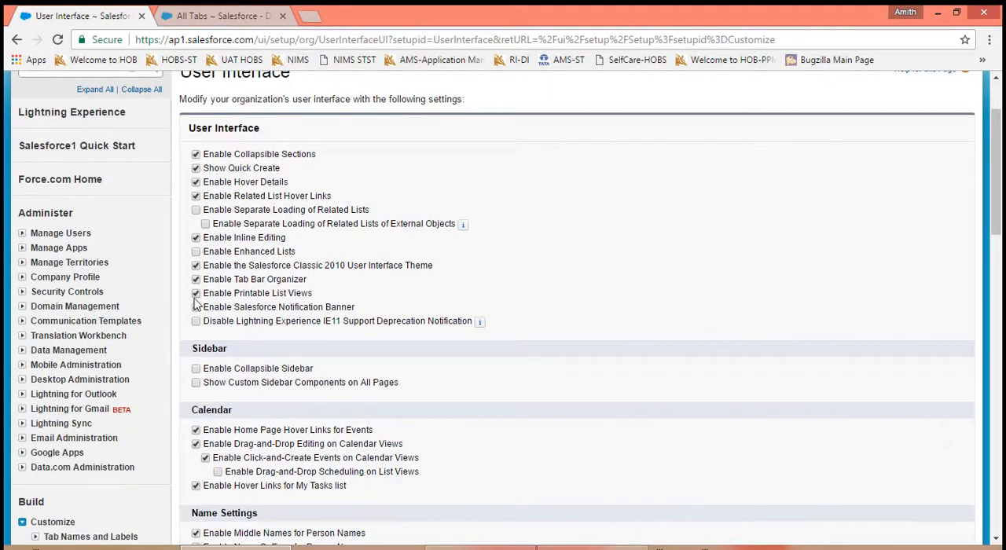
click(220, 17)
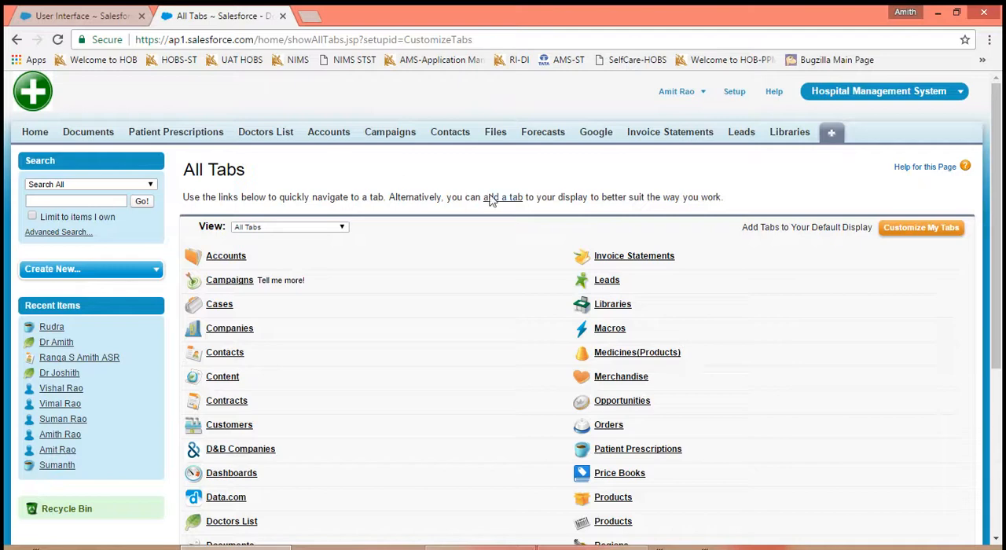
- Check the Accounts New This Week view and a patient prescription record against the Enable Printable List Views setting
click(327, 133)
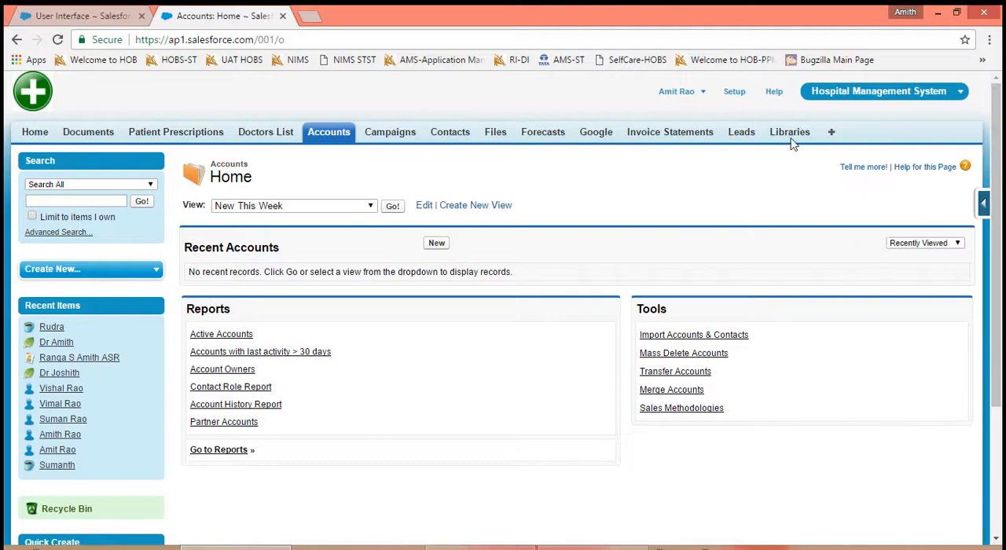
click(391, 208)
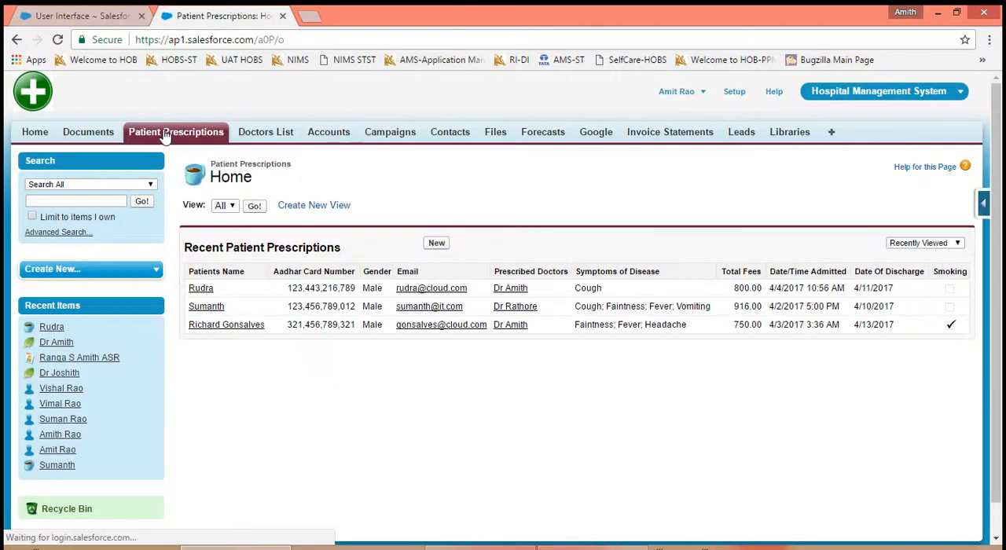
click(202, 289)
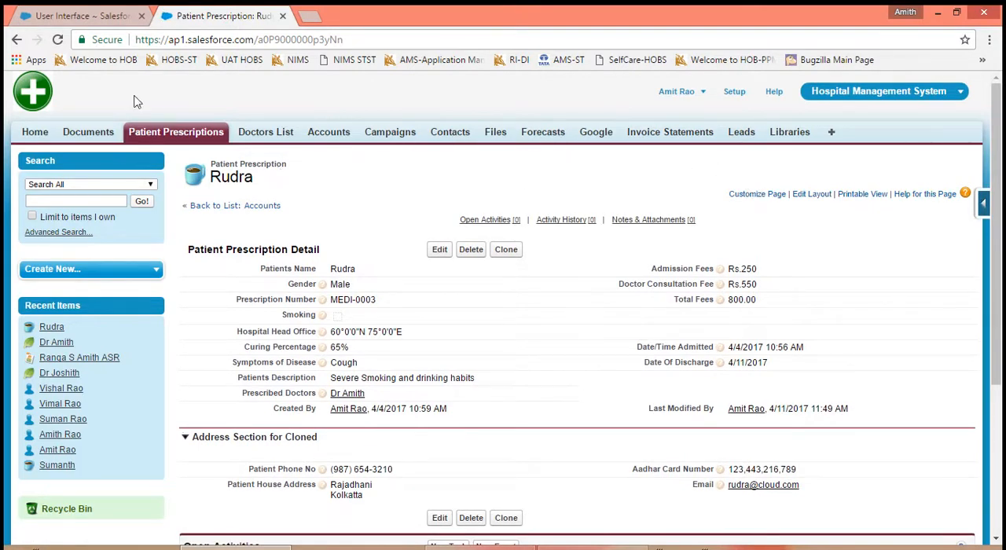
click(114, 17)
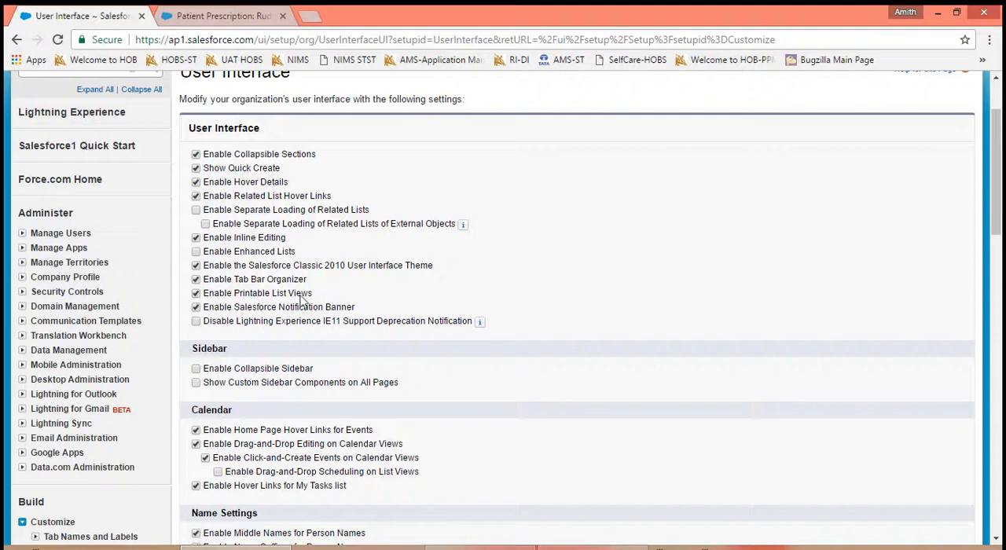
click(192, 17)
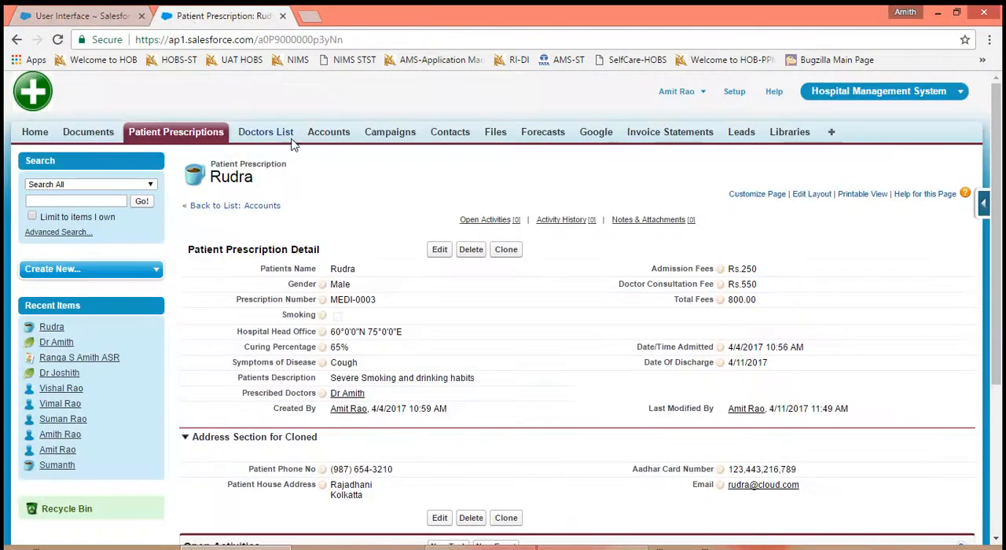
click(330, 135)
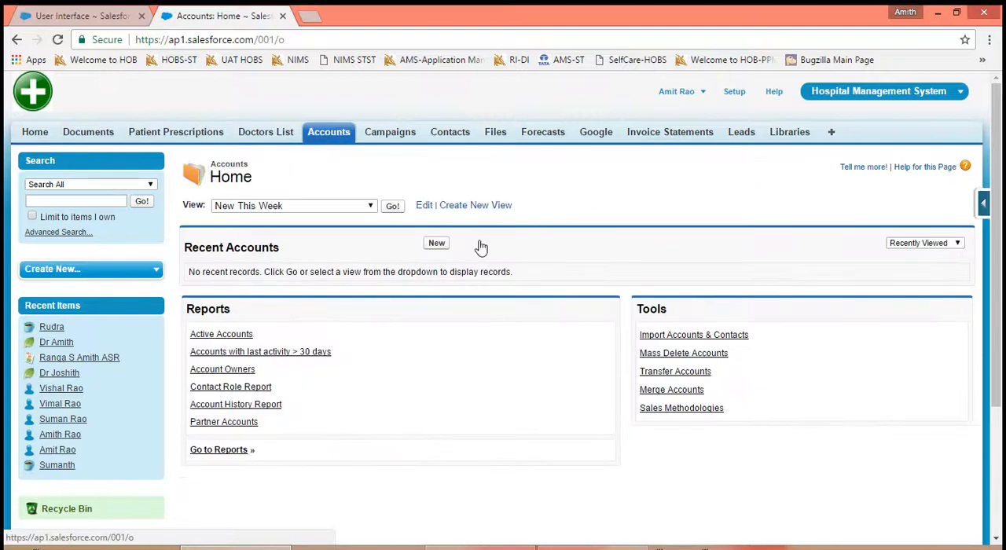
click(436, 244)
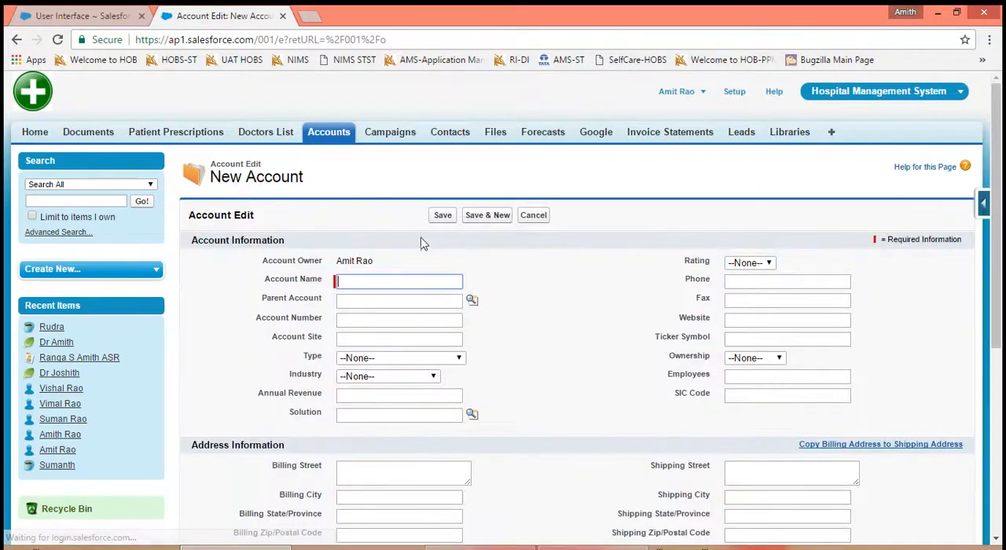
click(531, 220)
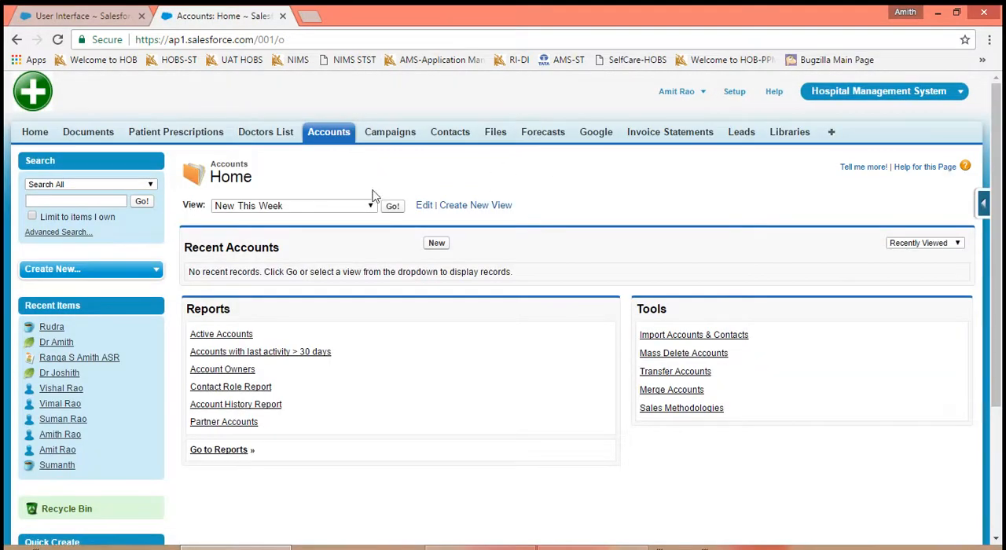
- Examine the New This Week view of Accounts and the All view of Doctors List for the Printable View link
click(334, 136)
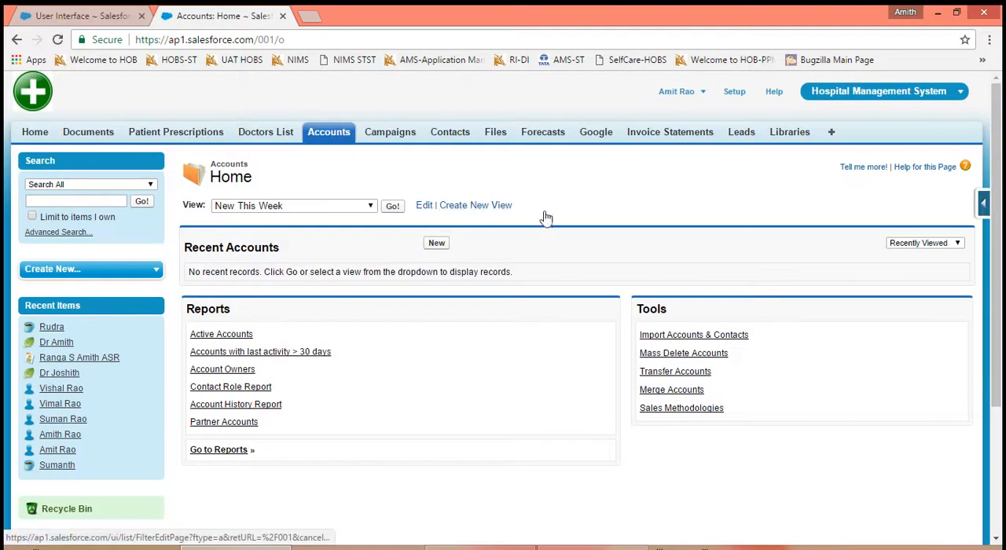
click(392, 207)
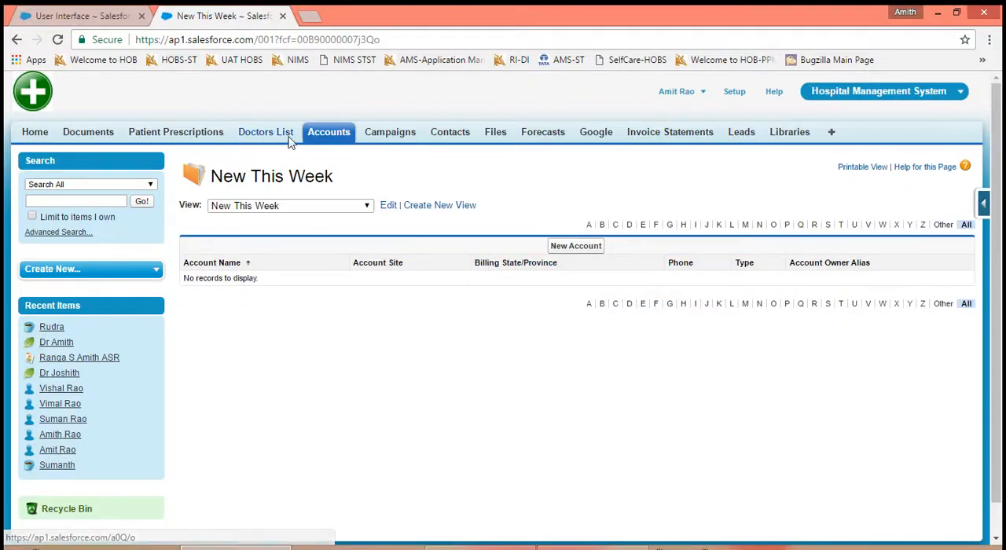
click(259, 132)
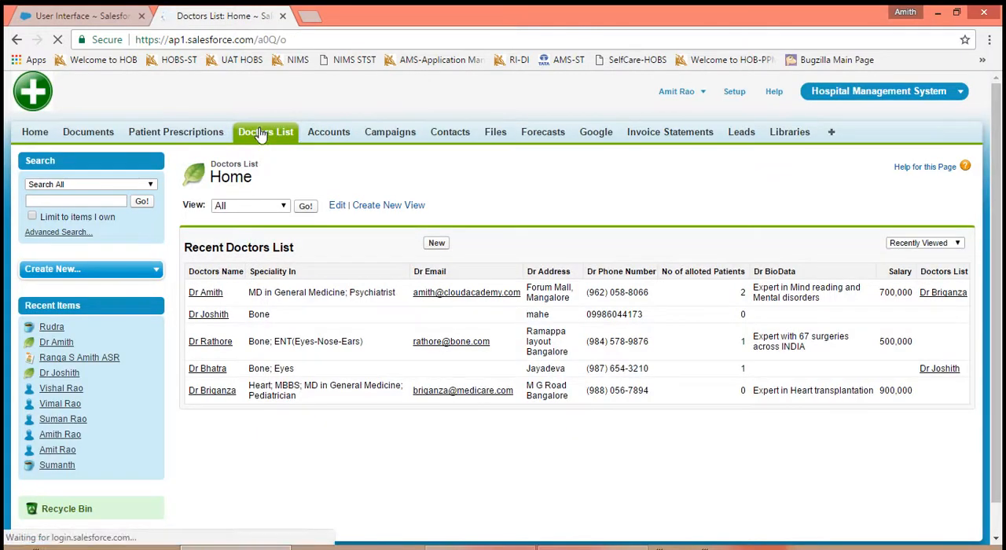
click(305, 205)
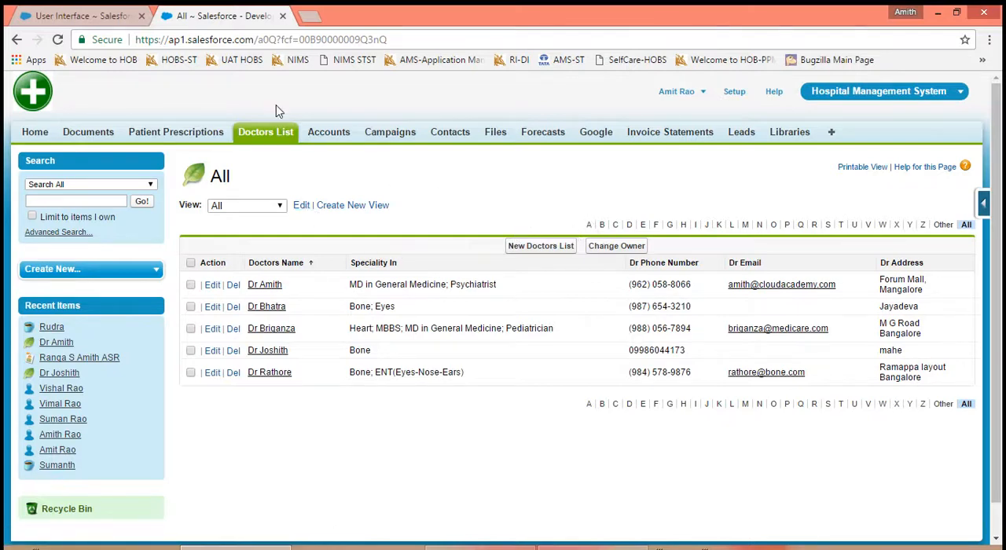
- Turn off Enable Printable List Views and save the User Interface settings
click(105, 18)
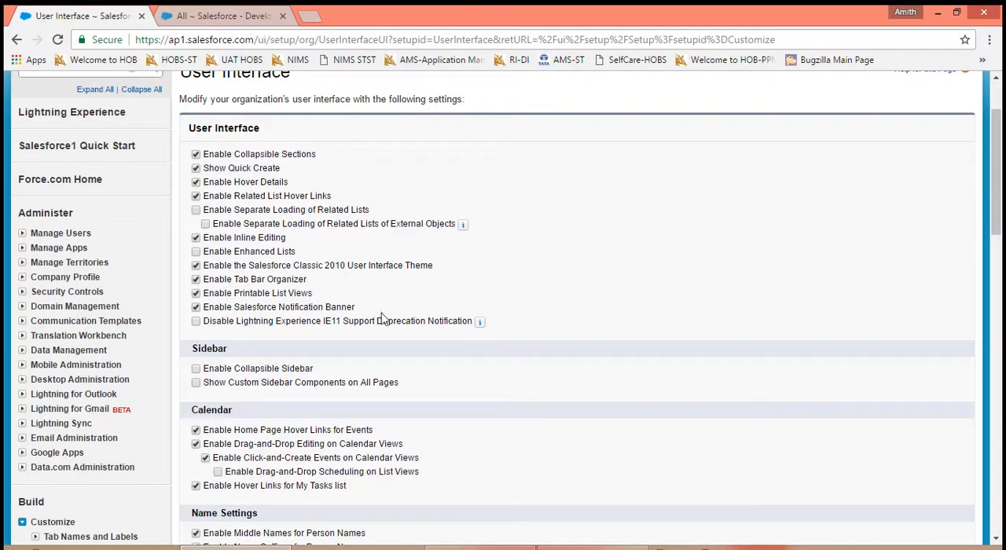
scroll(640, 445, down, 4)
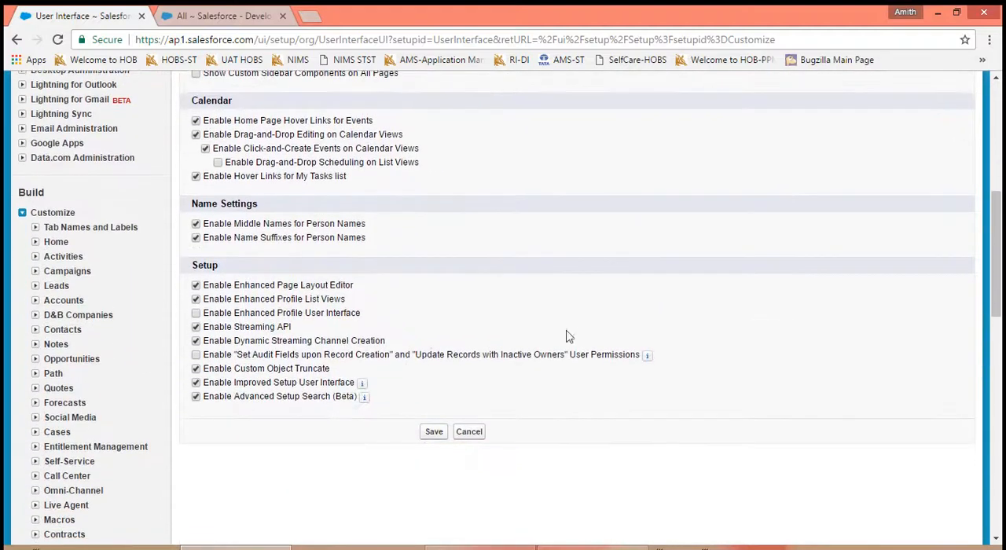
click(434, 433)
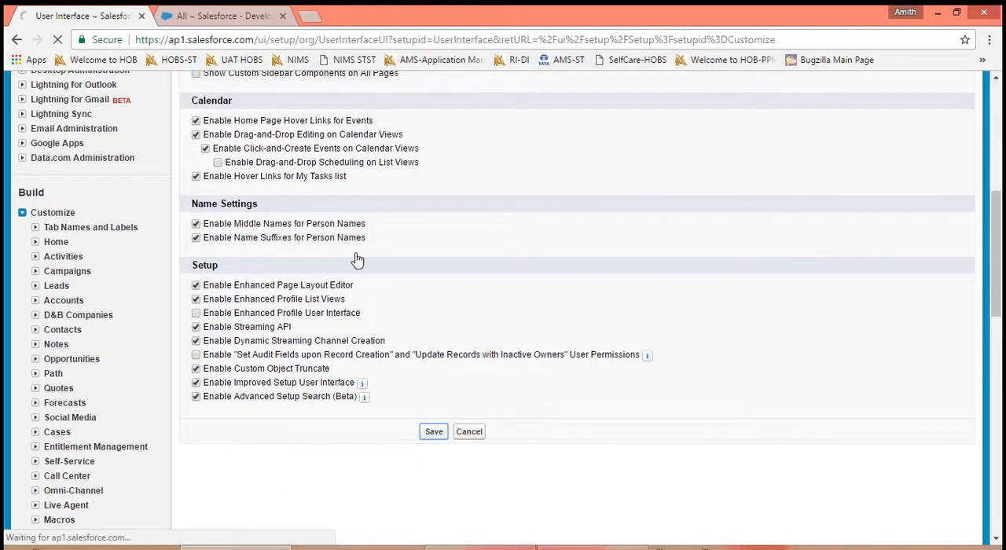
- Reload the All view of Doctors List to check its Printable View link, and revisit the Enable Printable List Views setting
click(179, 17)
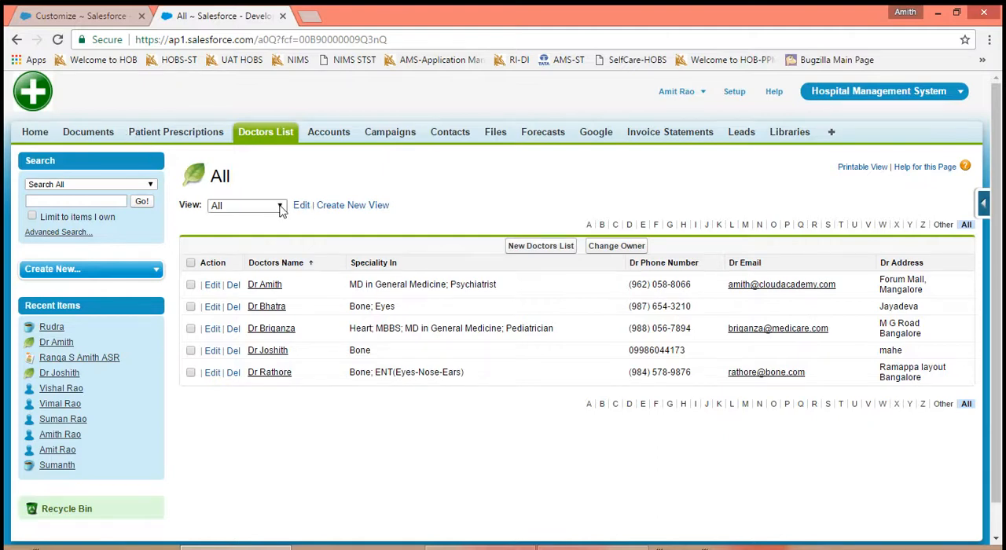
click(57, 40)
click(593, 548)
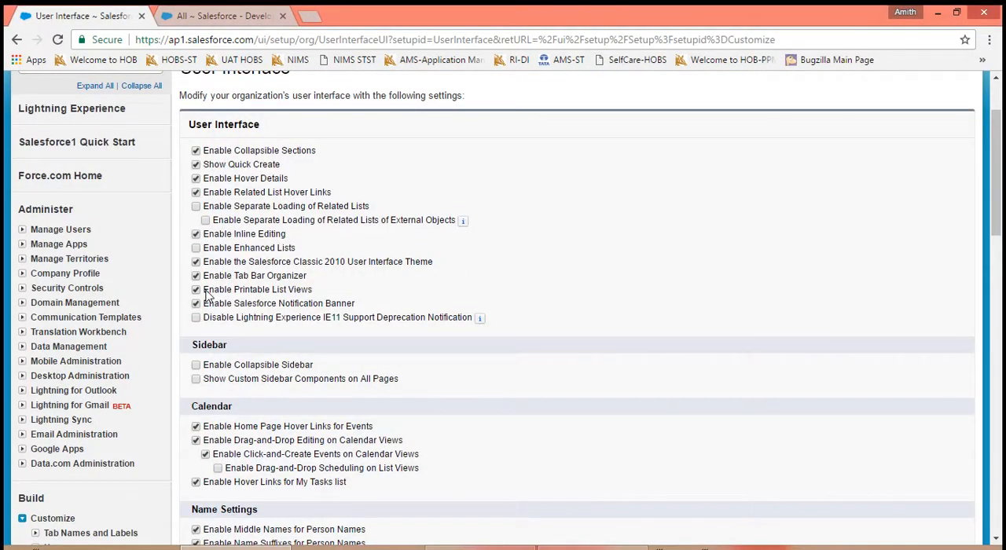
drag(204, 290, 311, 293)
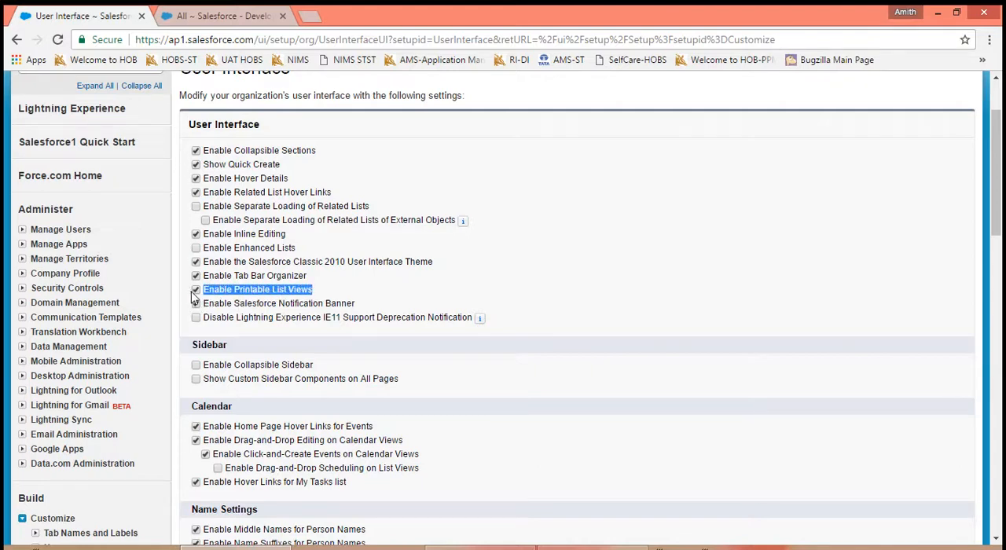
click(192, 16)
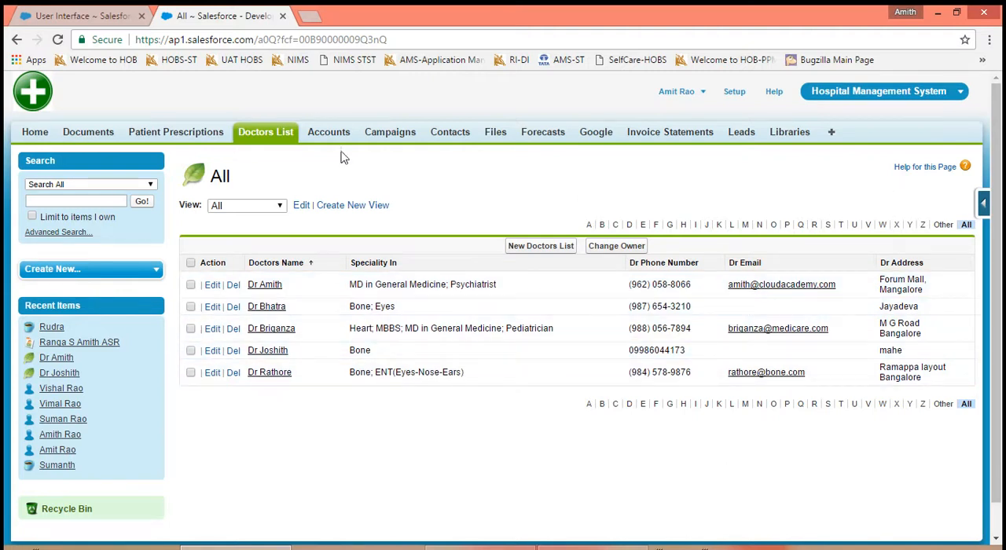
- Turn on Enable Printable List Views and save the User Interface settings
click(240, 134)
click(76, 15)
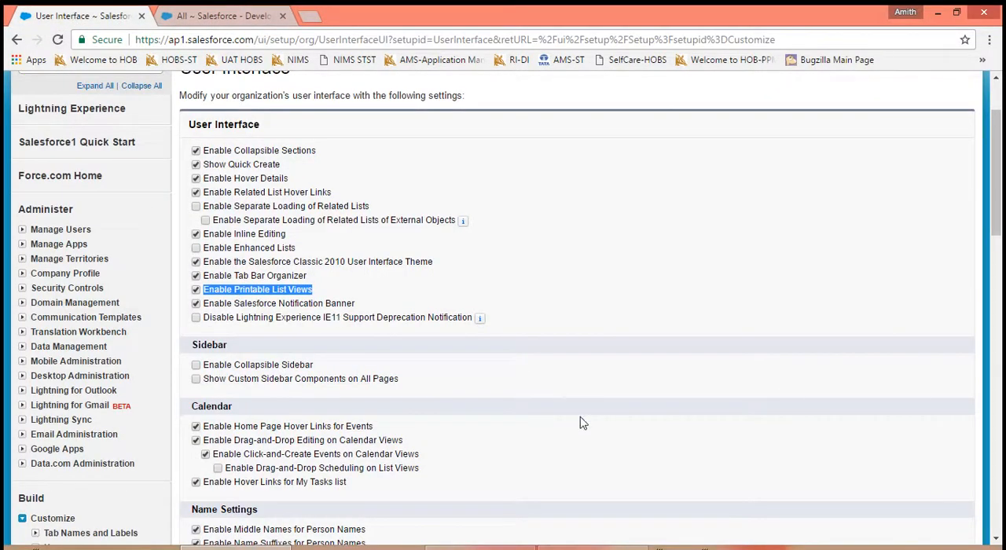
scroll(692, 393, down, 4)
click(434, 446)
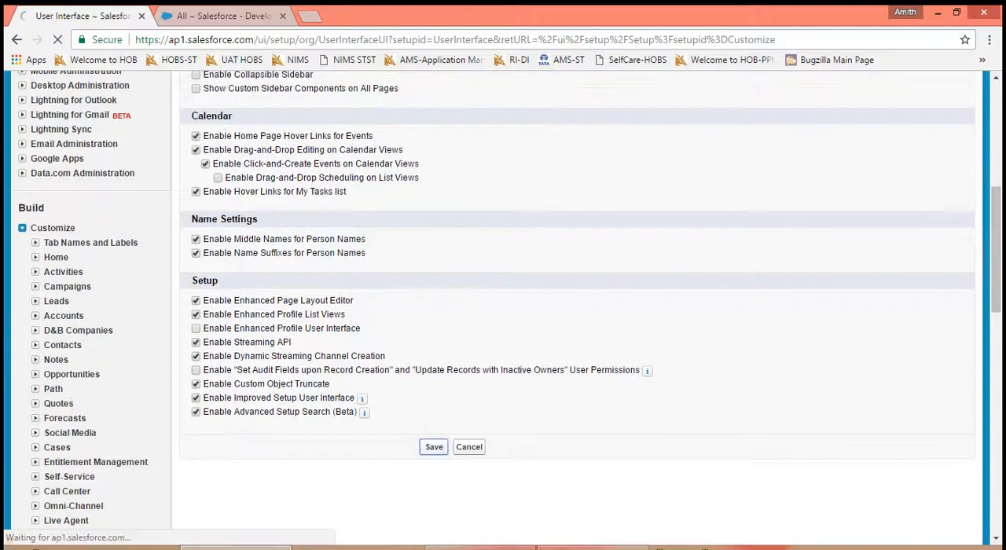
- Reload the All view of Doctors List, look at its Printable View, and close the printable window
click(201, 15)
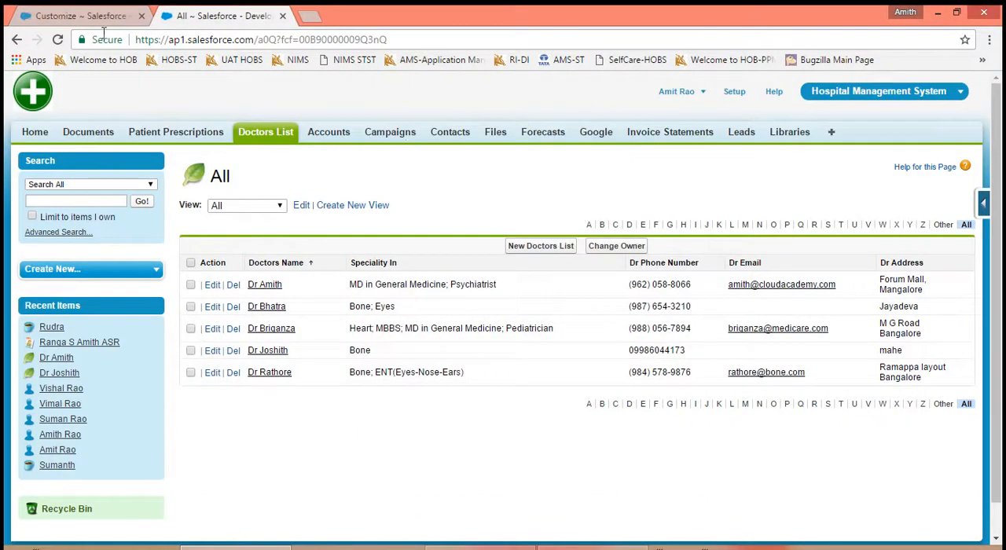
click(58, 39)
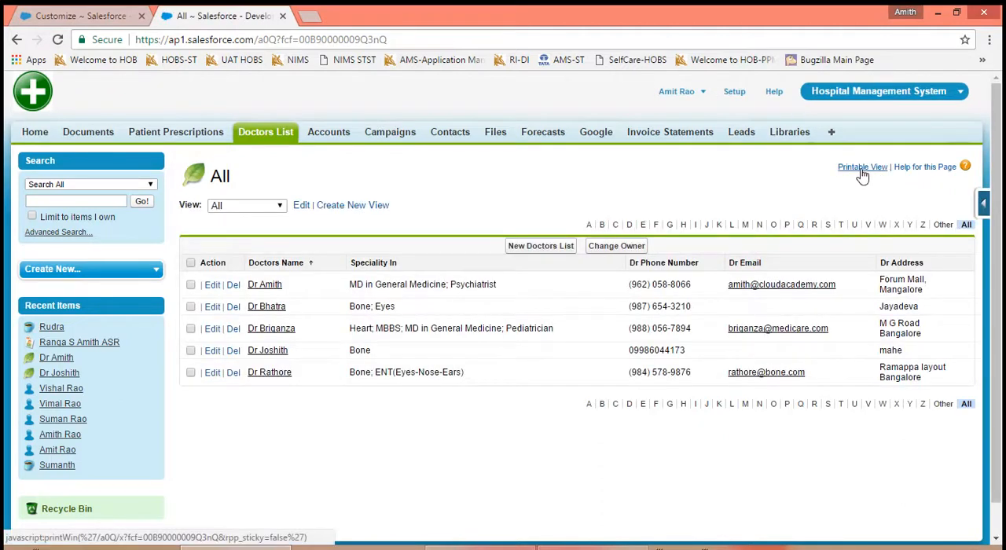
click(862, 167)
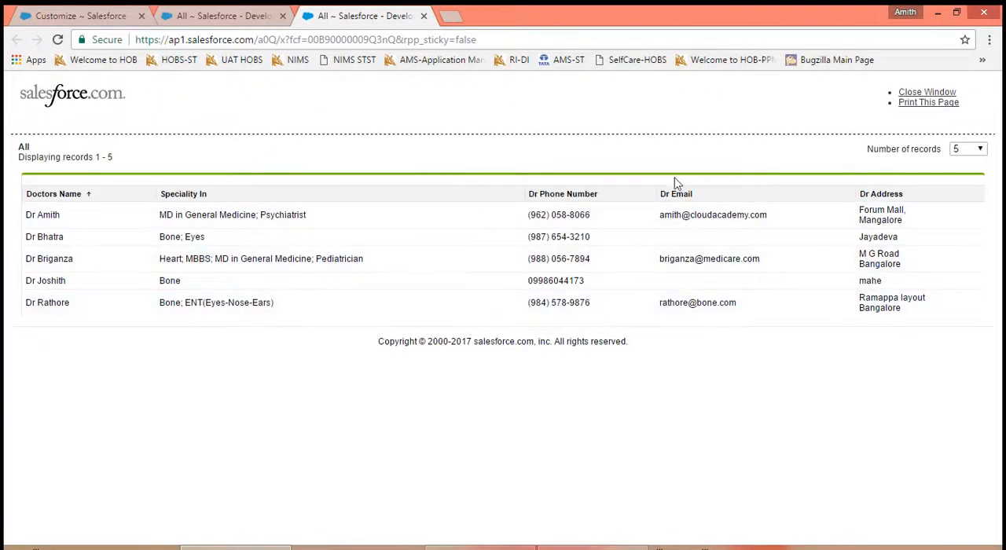
click(927, 93)
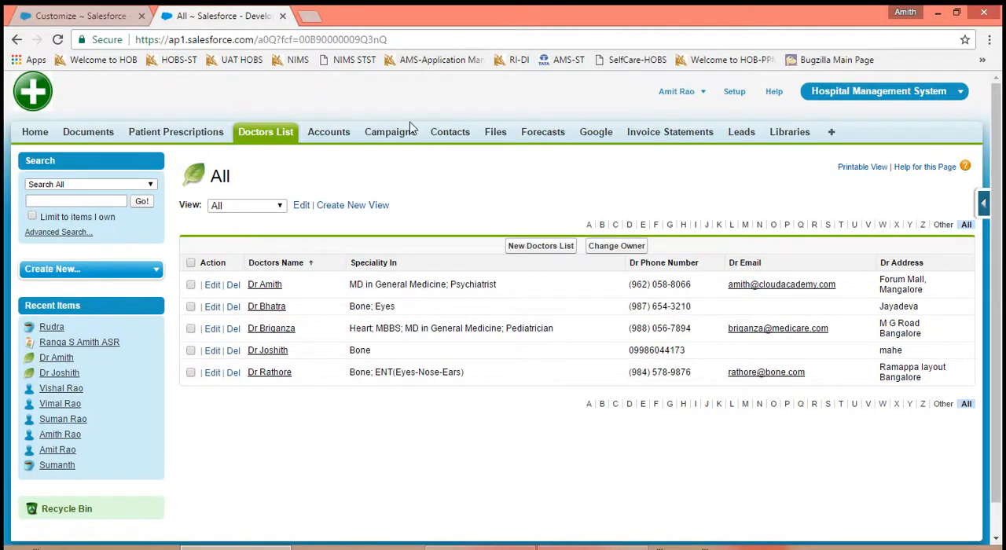
- Reopen the User Interface settings, disable Enable Printable List Views, and save
click(99, 17)
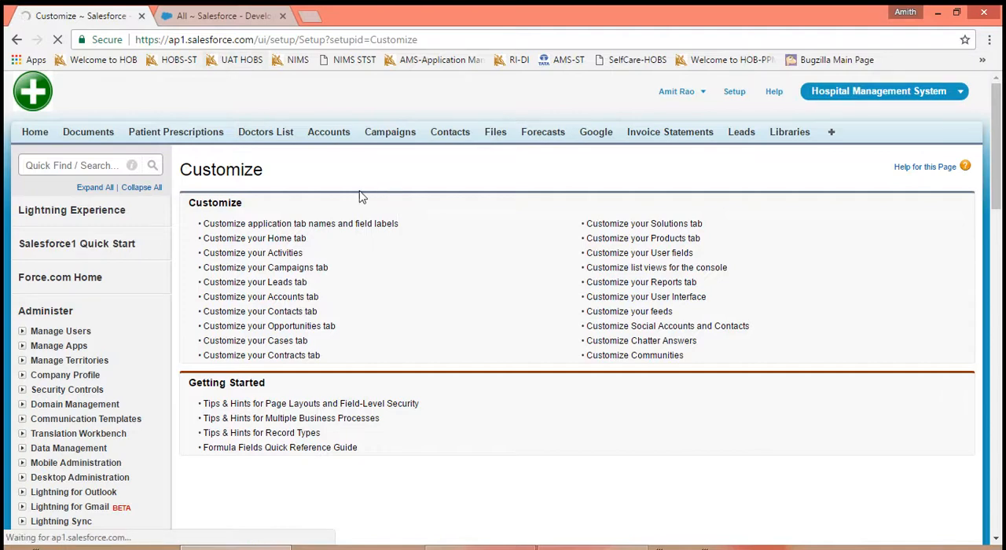
click(240, 22)
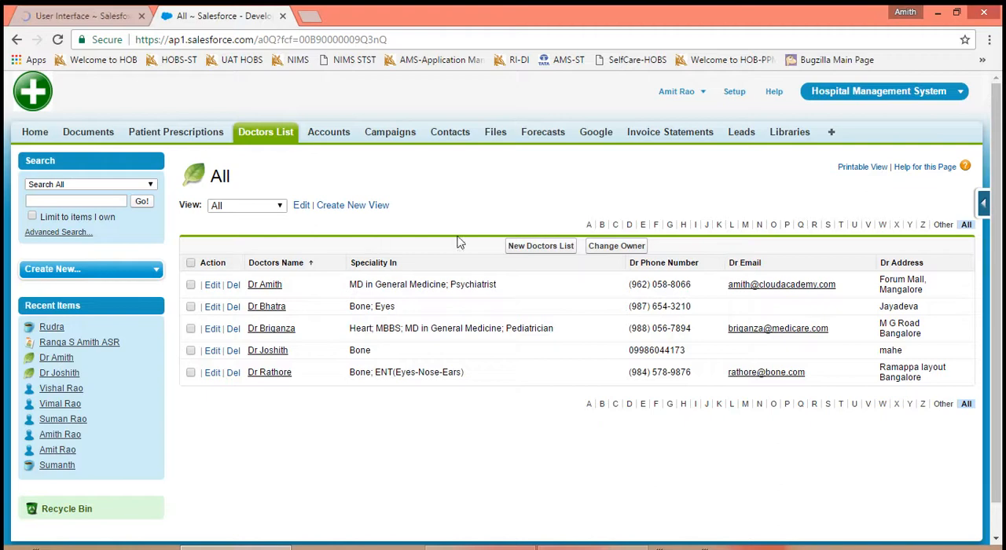
click(108, 22)
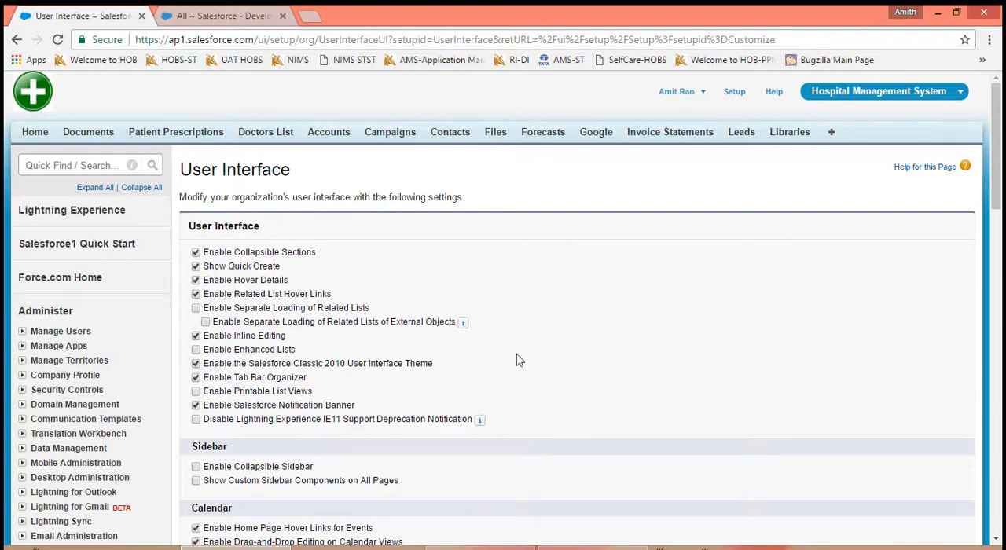
scroll(517, 360, down, 5)
click(434, 455)
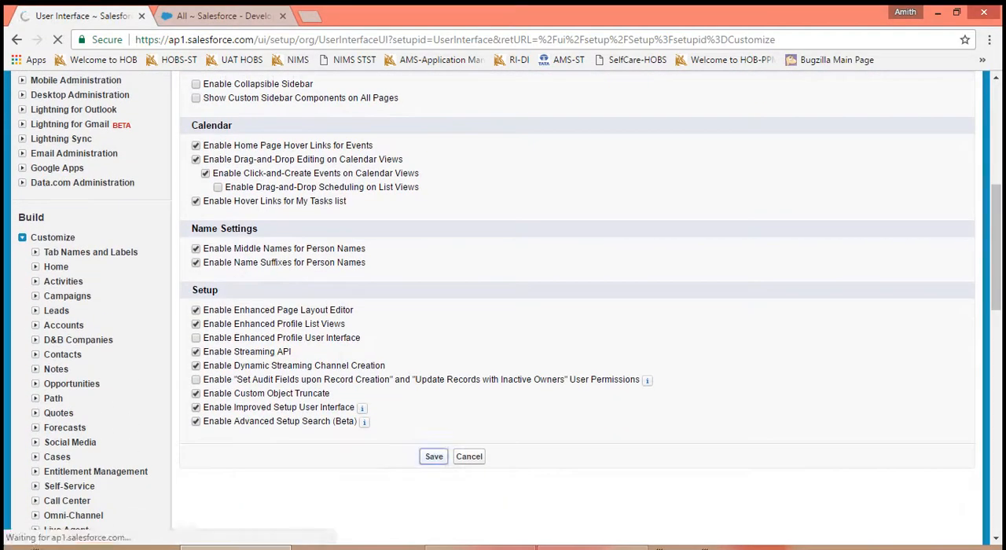
- Reload the All view of Doctors List to check for the Printable View link, and return to the User Interface settings
click(223, 16)
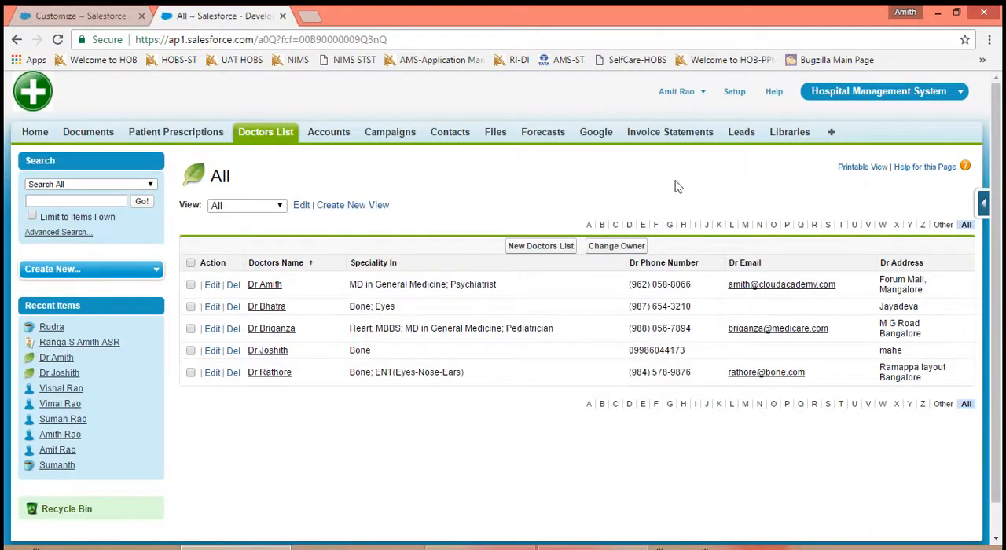
click(58, 40)
click(94, 16)
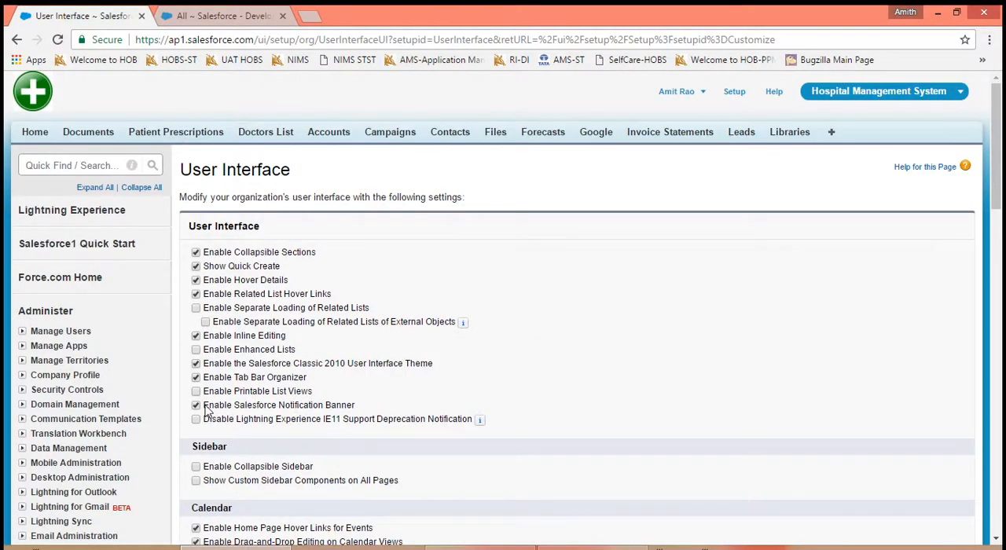
- Examine the Enable Salesforce Notification Banner setting, checking the Home and Google pages for a banner and postponing the Chatter prompt
drag(247, 413, 357, 414)
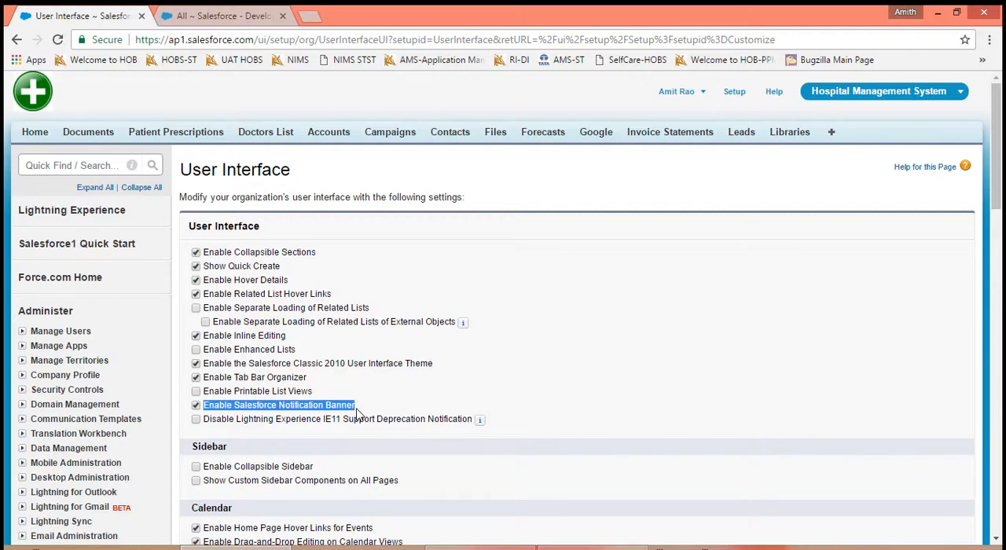
click(200, 17)
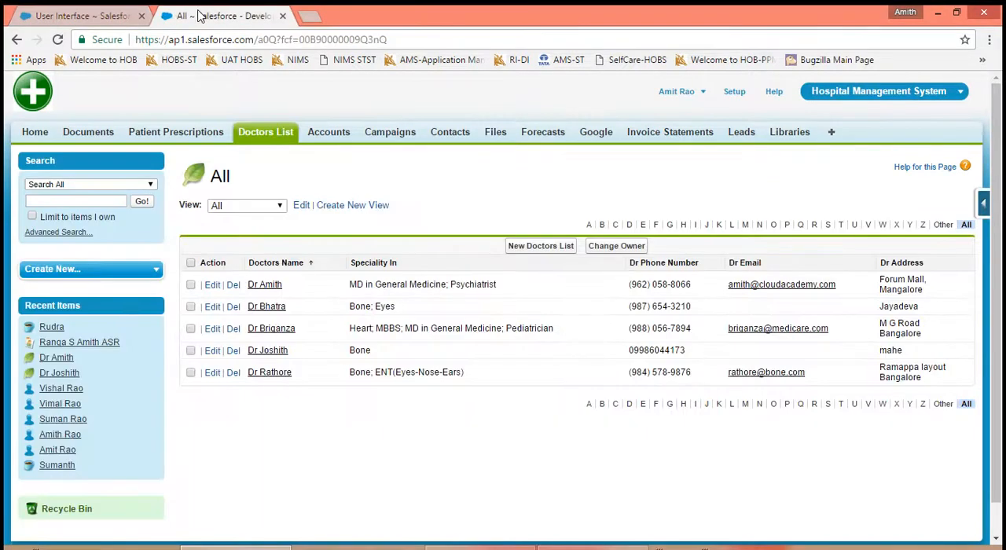
click(30, 139)
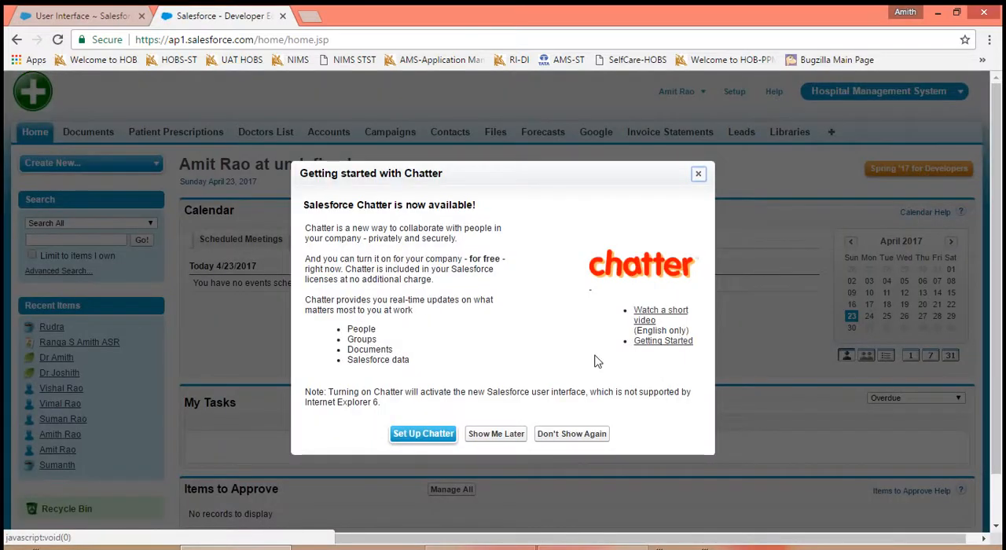
click(491, 437)
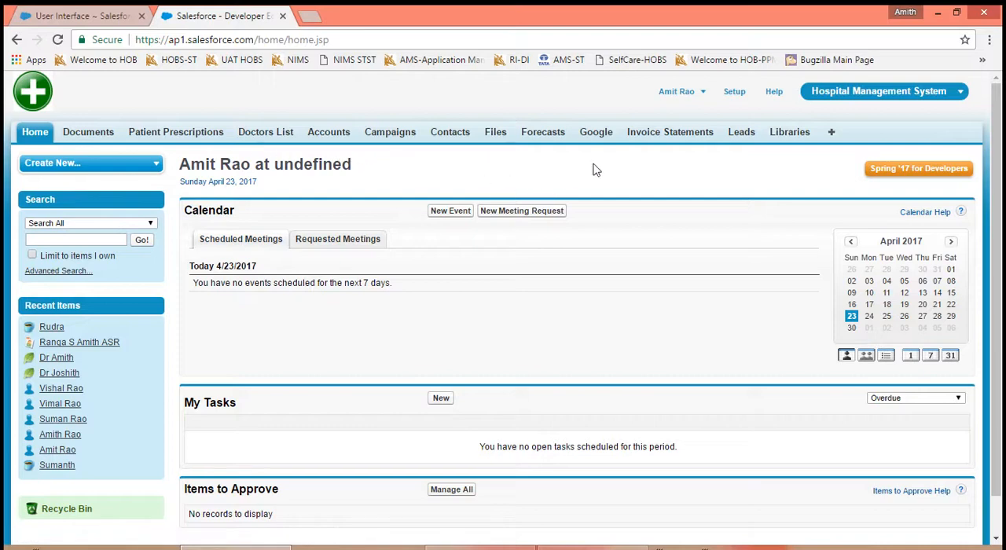
click(602, 139)
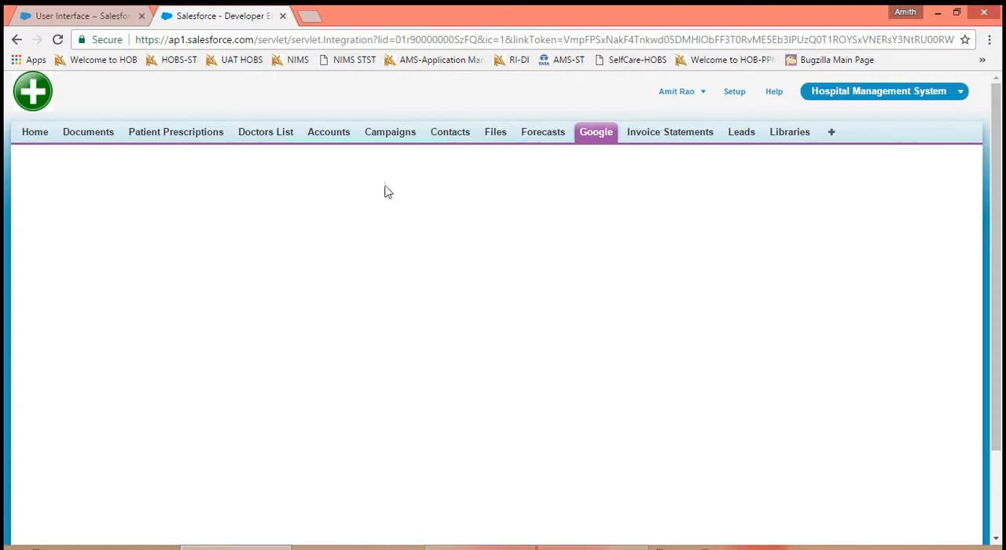
- Turn off Enable Salesforce Notification Banner and save the User Interface settings
click(98, 17)
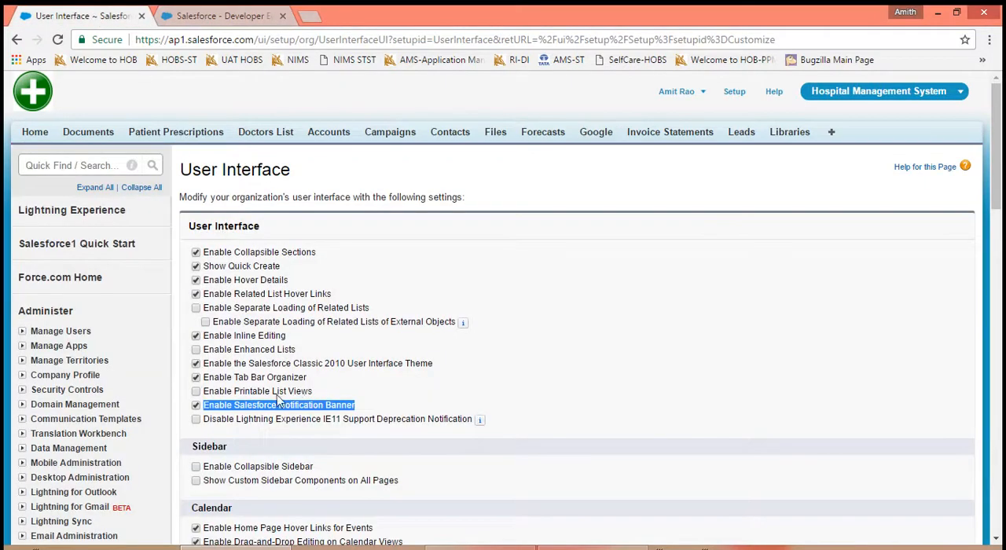
click(196, 405)
click(564, 389)
scroll(564, 389, down, 8)
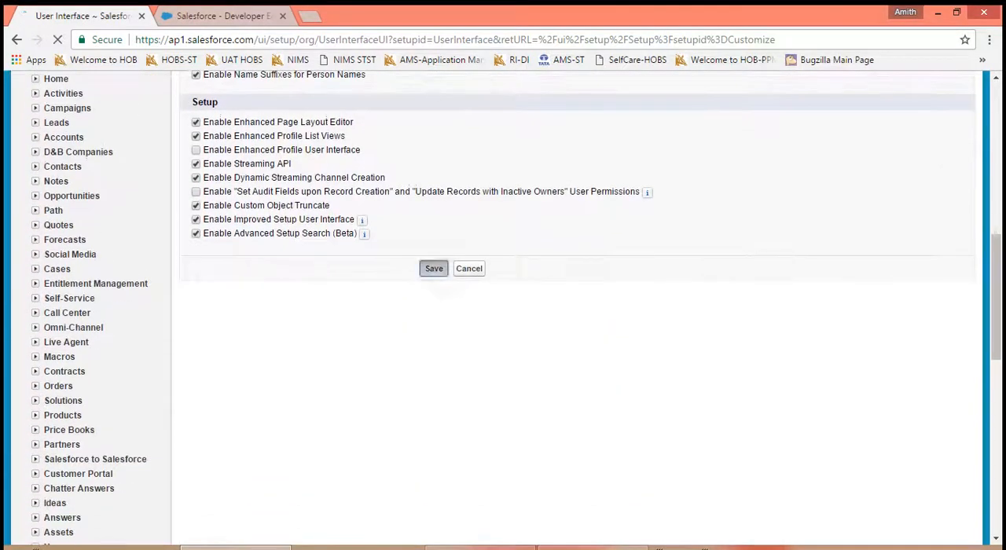
click(433, 268)
- Reload the Google page and open the Contacts home page to check for a notification banner
click(217, 20)
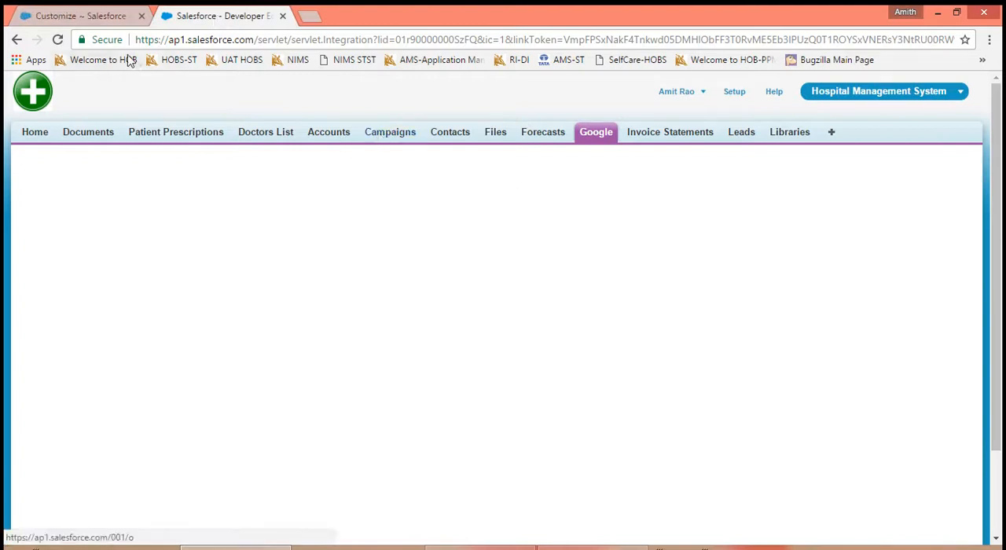
click(58, 39)
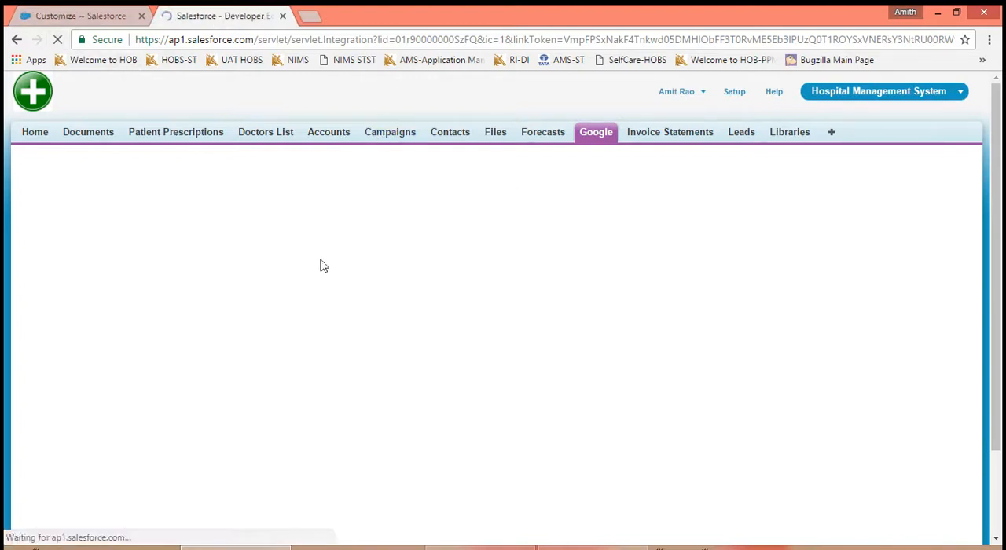
click(446, 135)
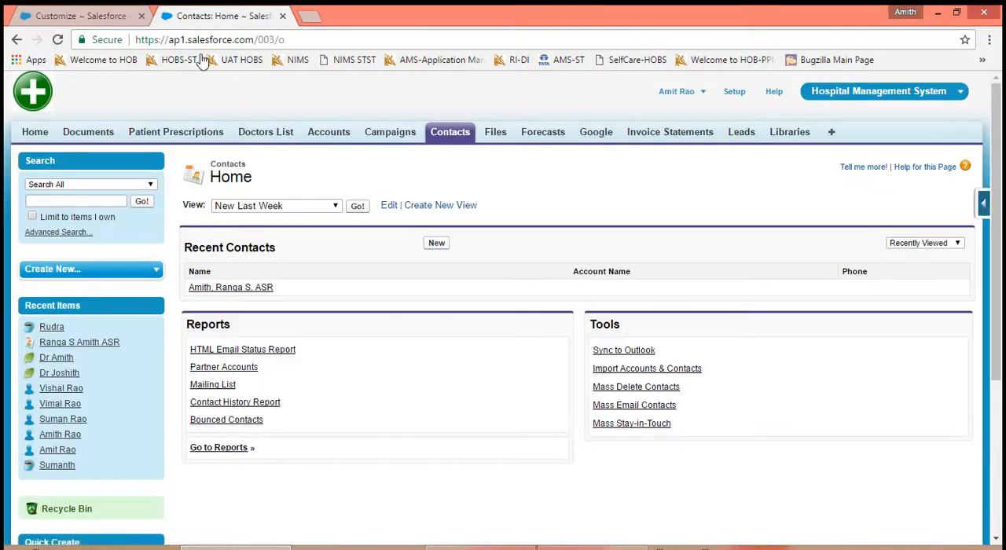
- Reopen the User Interface settings and turn Enable Salesforce Notification Banner back on
click(85, 21)
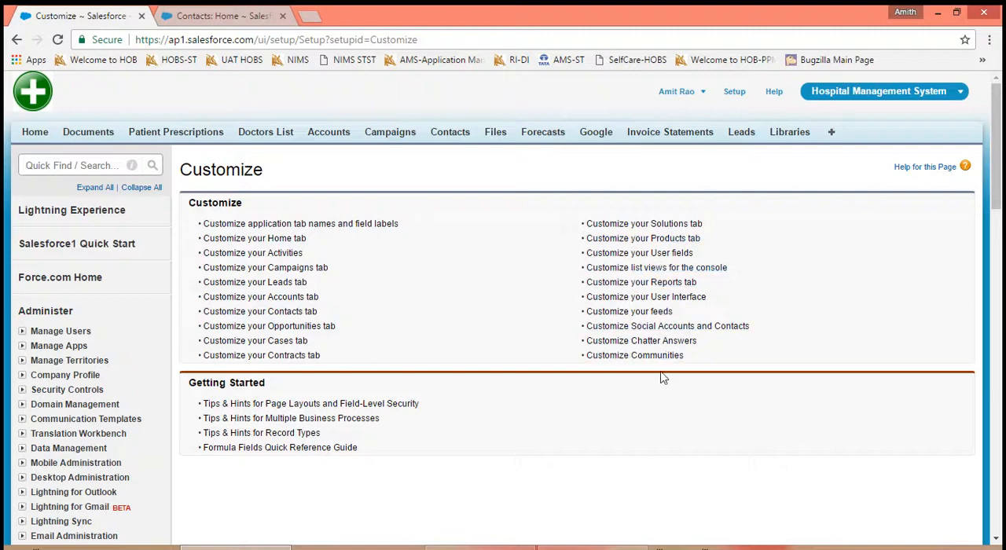
click(632, 298)
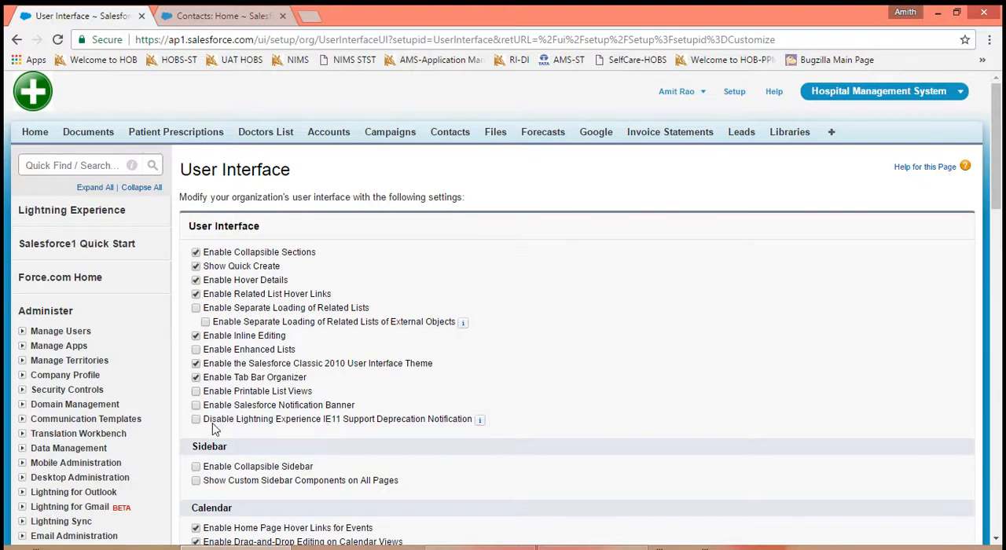
click(196, 405)
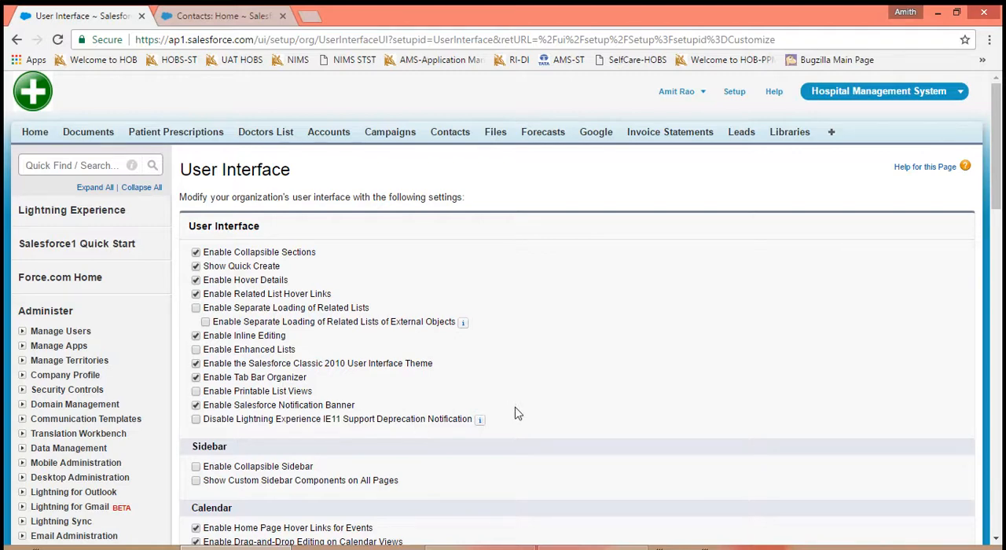
- Turn on Enable Collapsible Sidebar, comparing with the current Contacts home page, and save the User Interface settings
scroll(689, 448, down, 2)
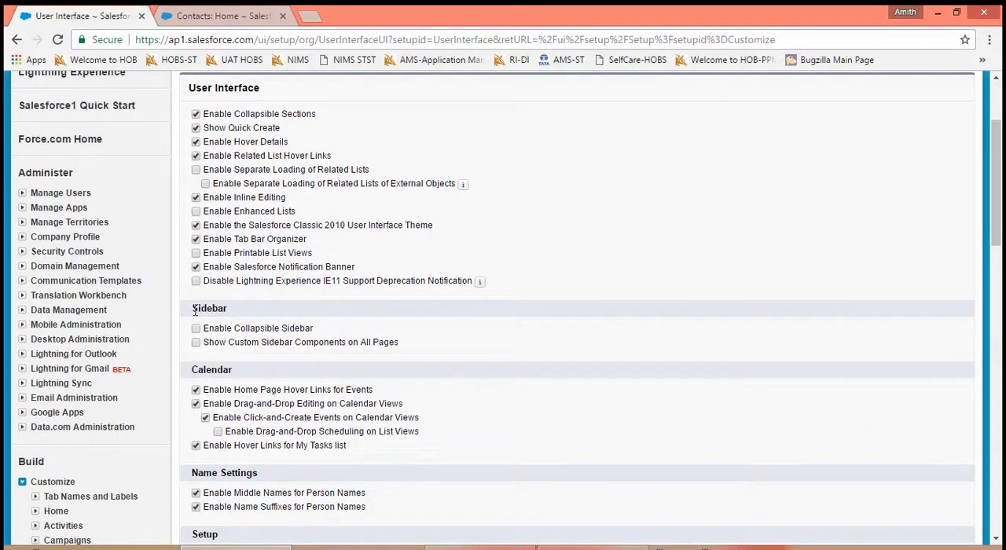
drag(195, 309, 400, 351)
click(401, 351)
click(196, 330)
click(212, 16)
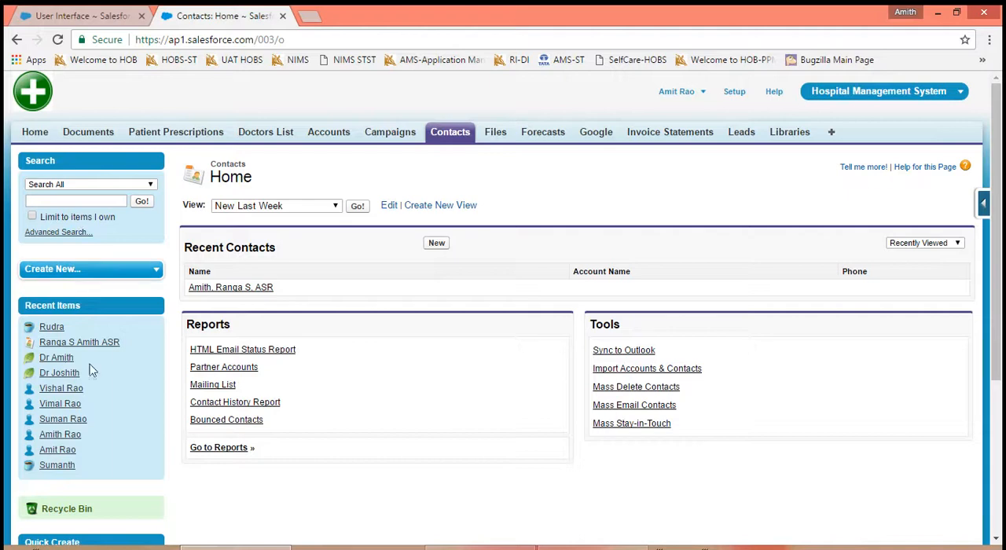
click(110, 18)
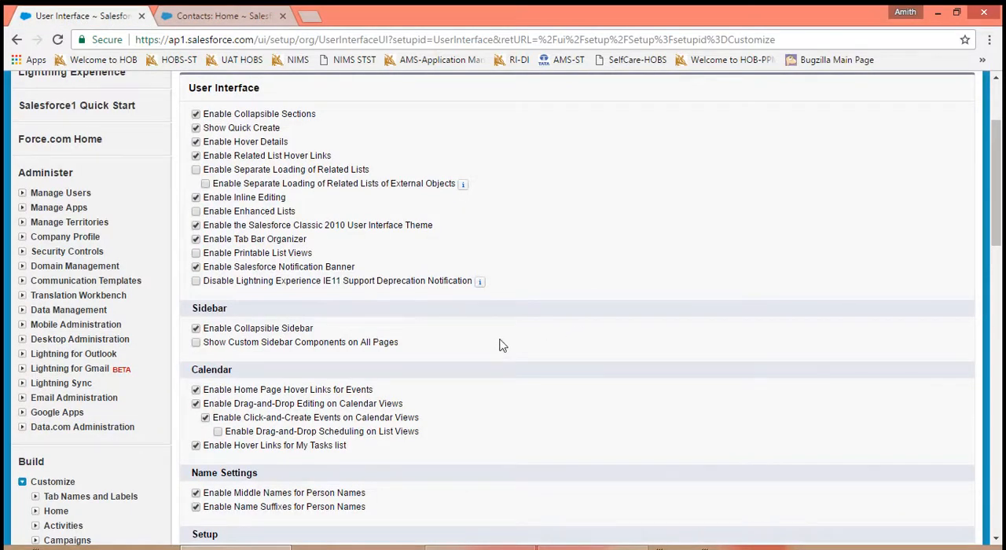
scroll(500, 346, down, 5)
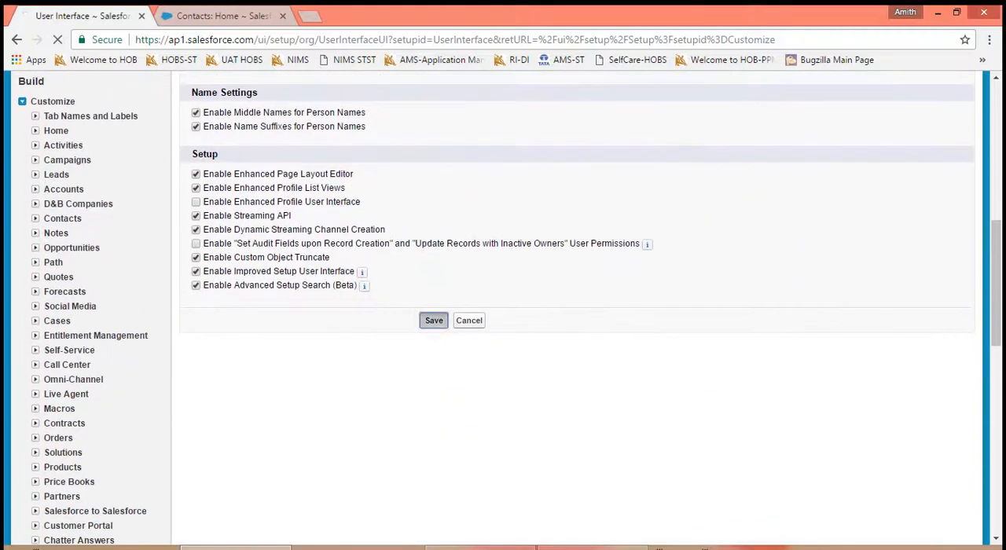
click(432, 320)
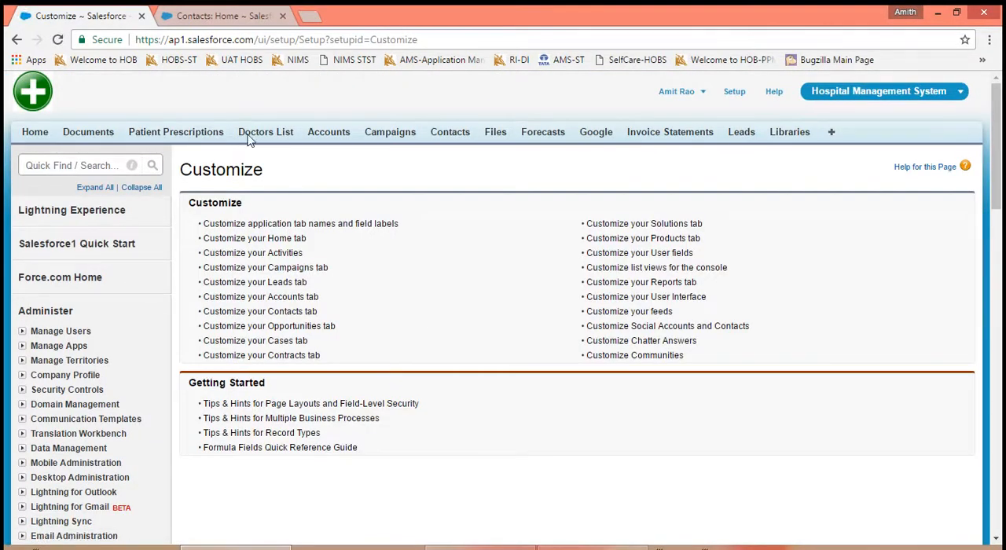
- Reload the Contacts home page to check how the sidebar behaves, and return to the Customize setup page
click(206, 17)
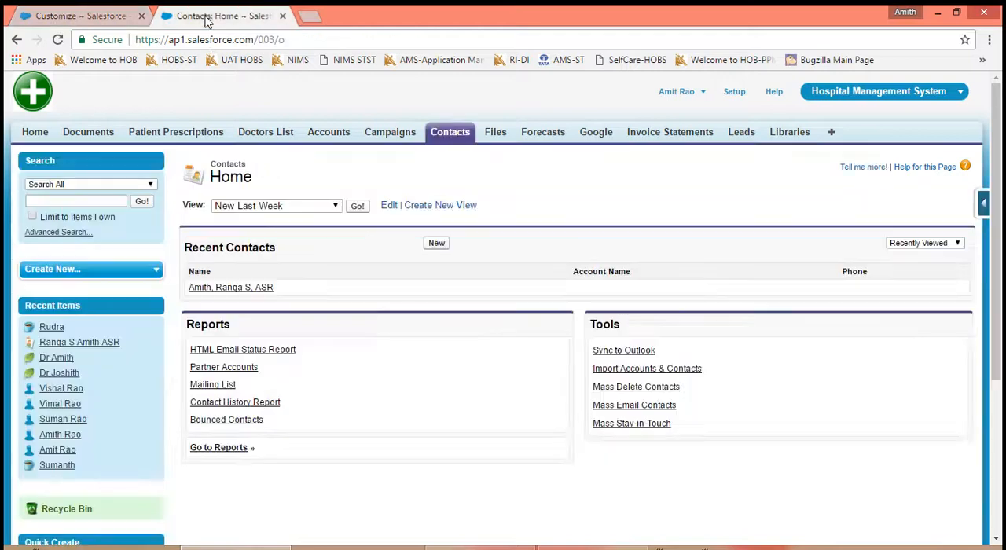
click(56, 42)
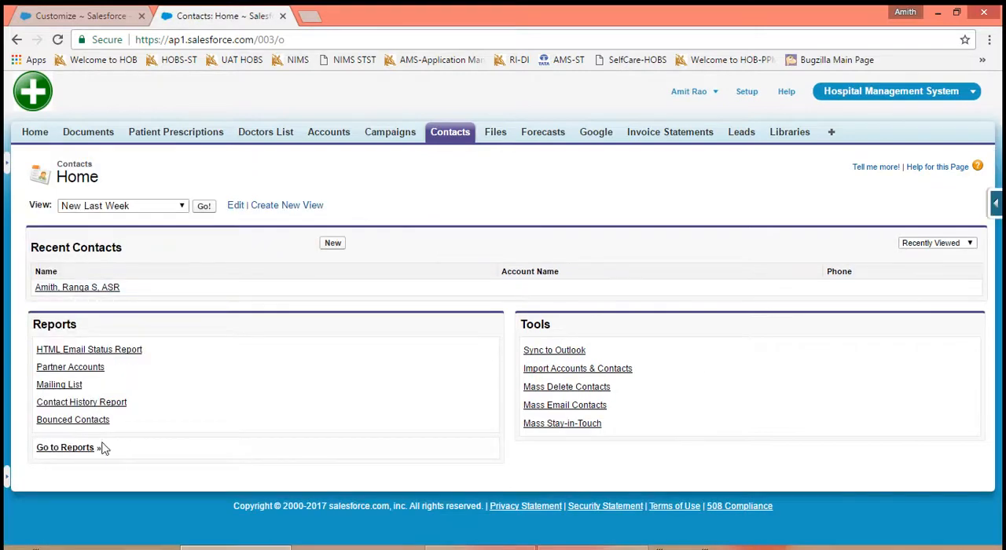
click(110, 16)
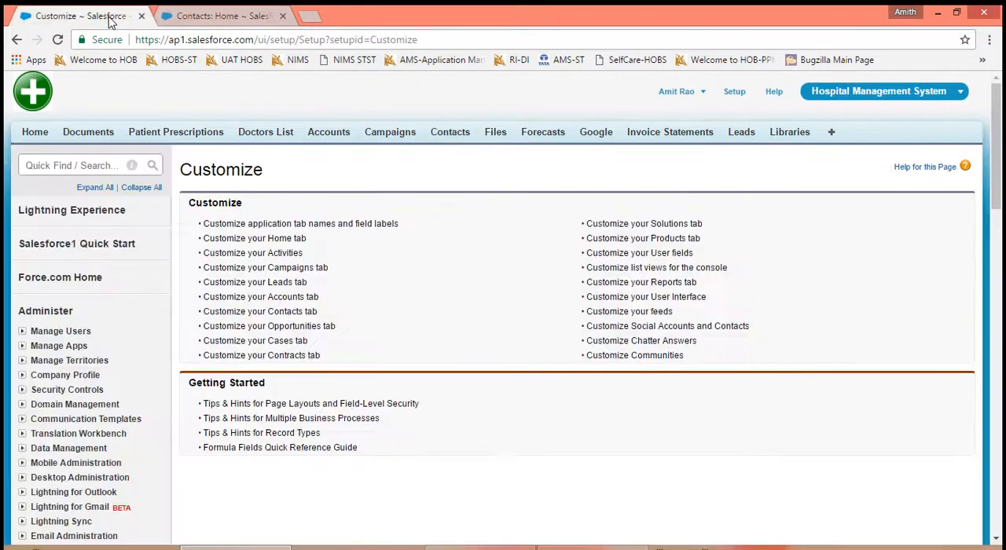
- Reopen the User Interface settings, turn off Enable Collapsible Sidebar and save
click(637, 298)
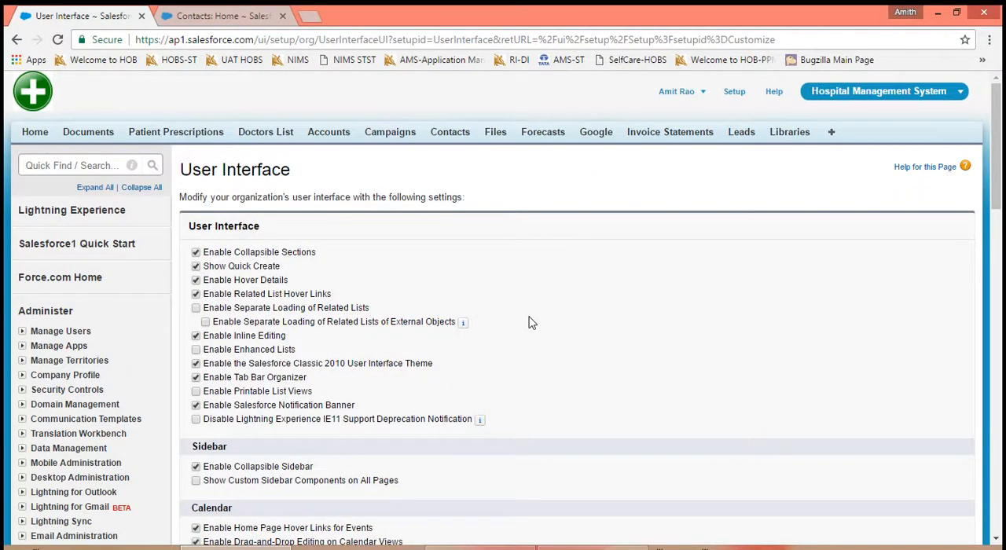
scroll(730, 332, down, 4)
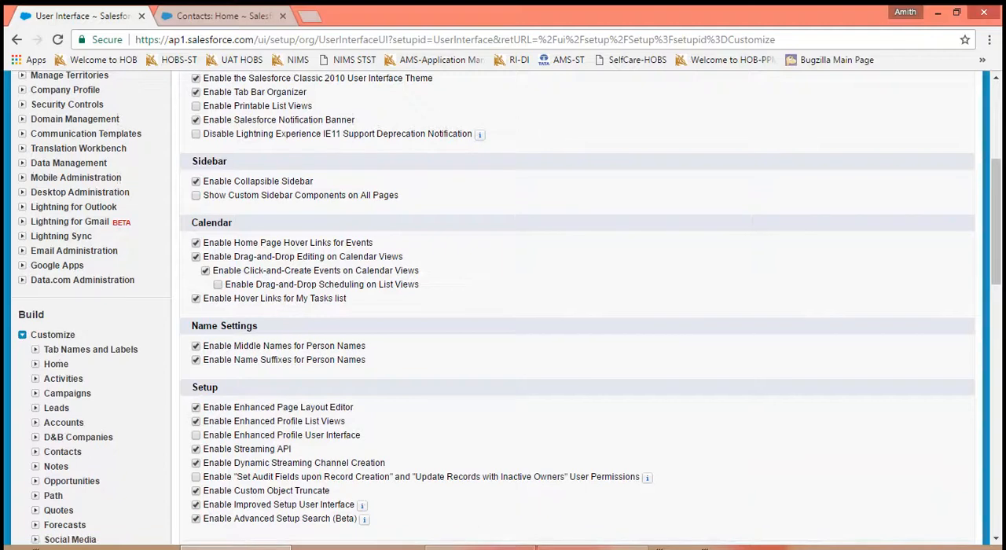
click(195, 181)
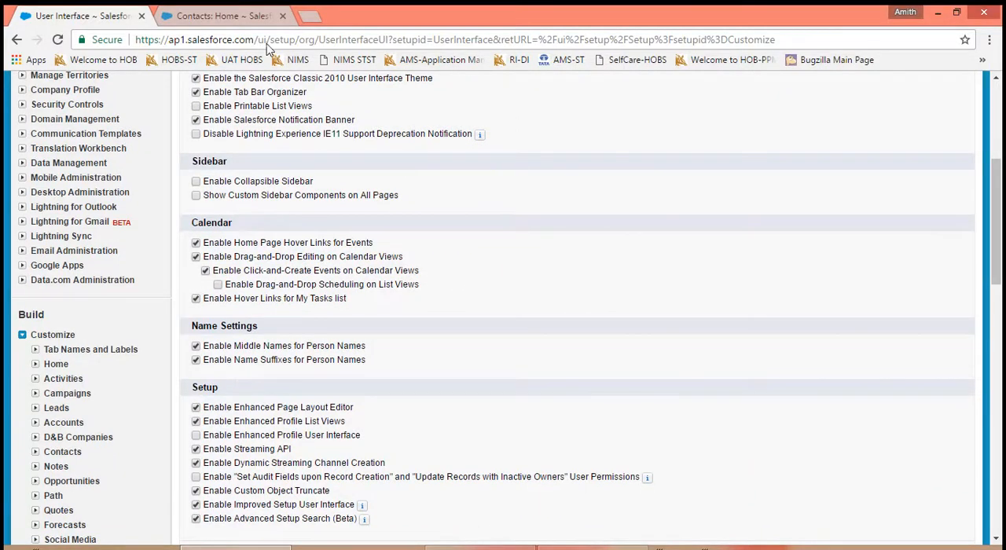
click(243, 19)
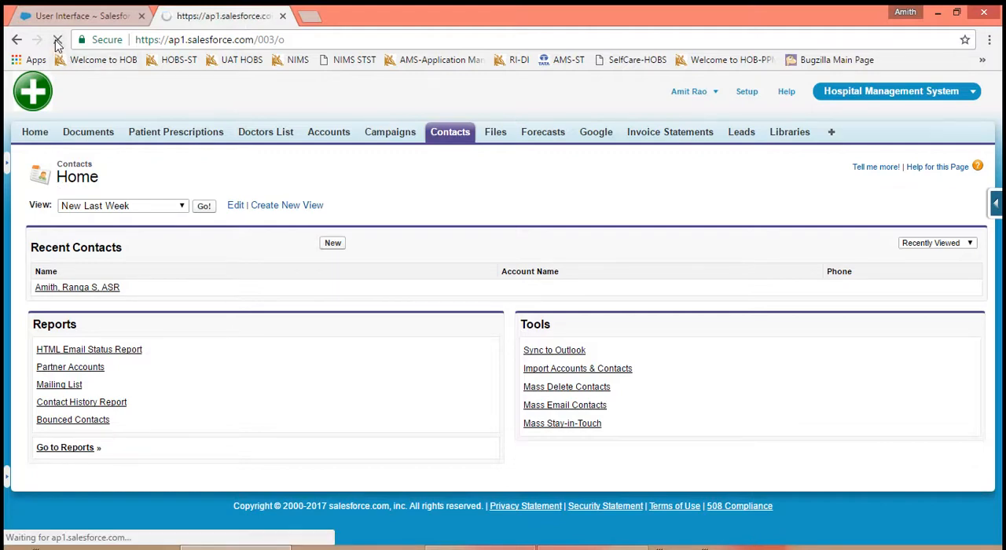
click(69, 18)
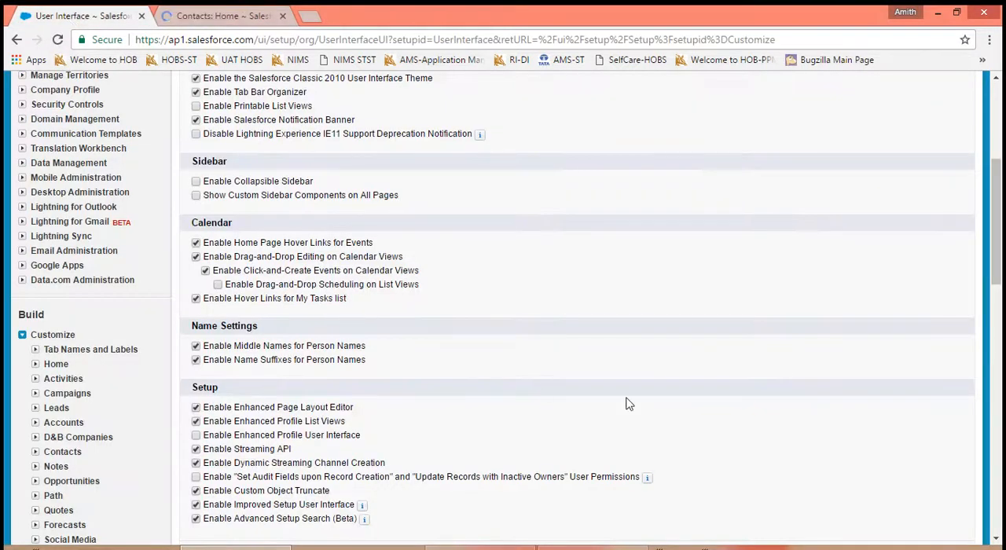
scroll(797, 328, down, 3)
click(432, 249)
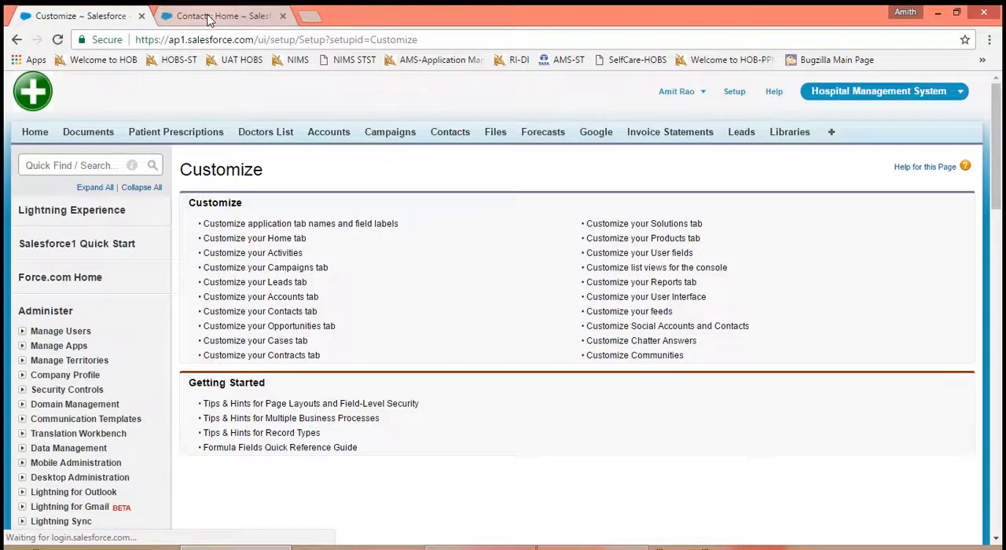
- Reload the Contacts home page to check its sidebar and reopen the User Interface settings
click(210, 15)
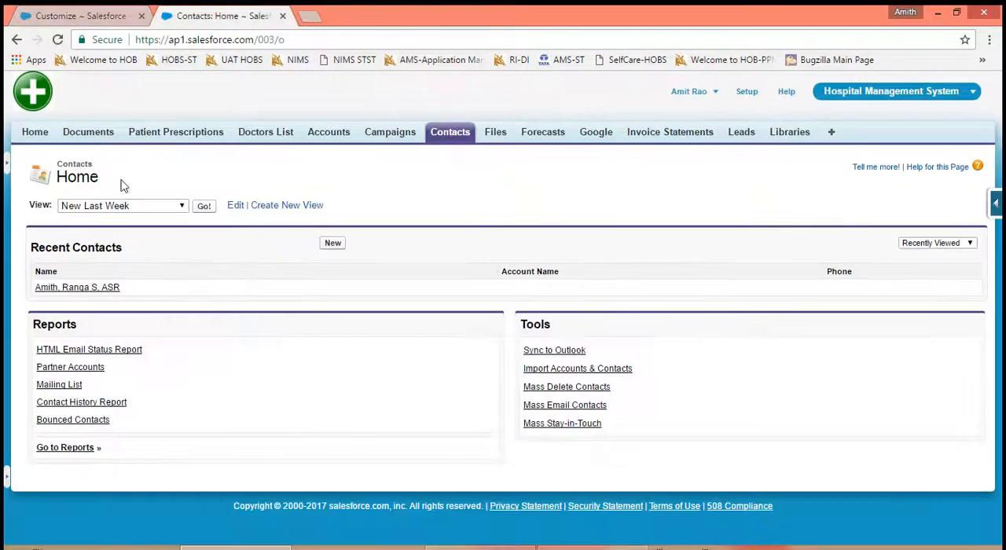
click(57, 40)
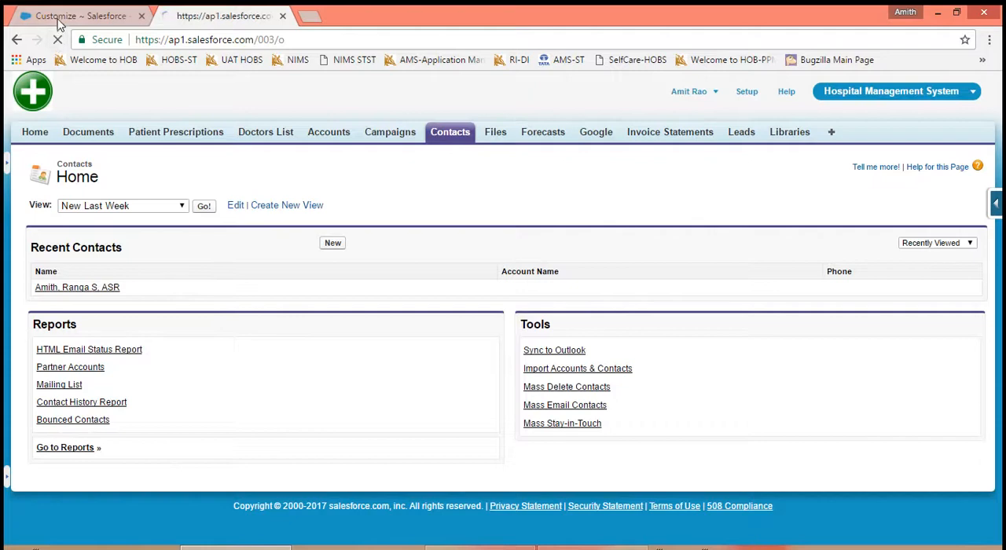
click(58, 19)
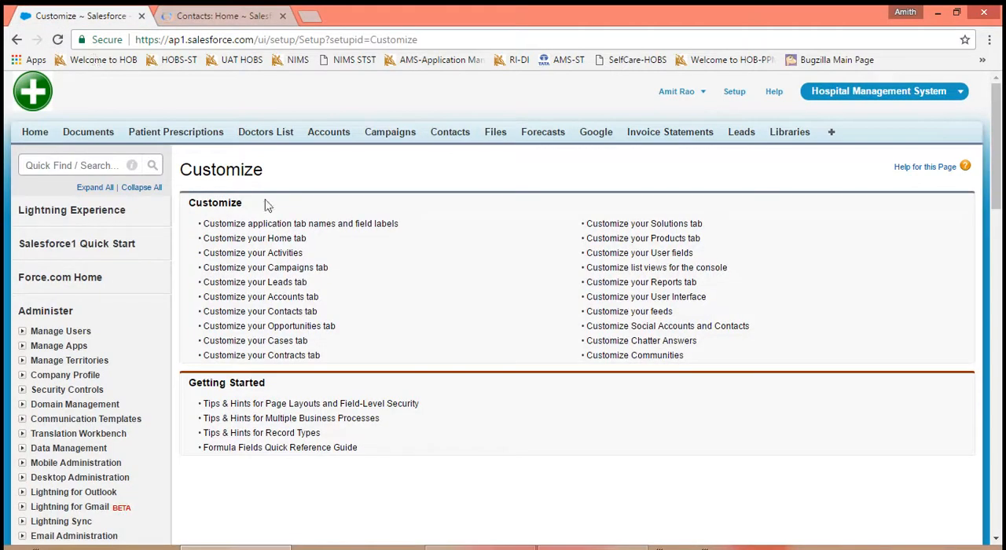
click(611, 298)
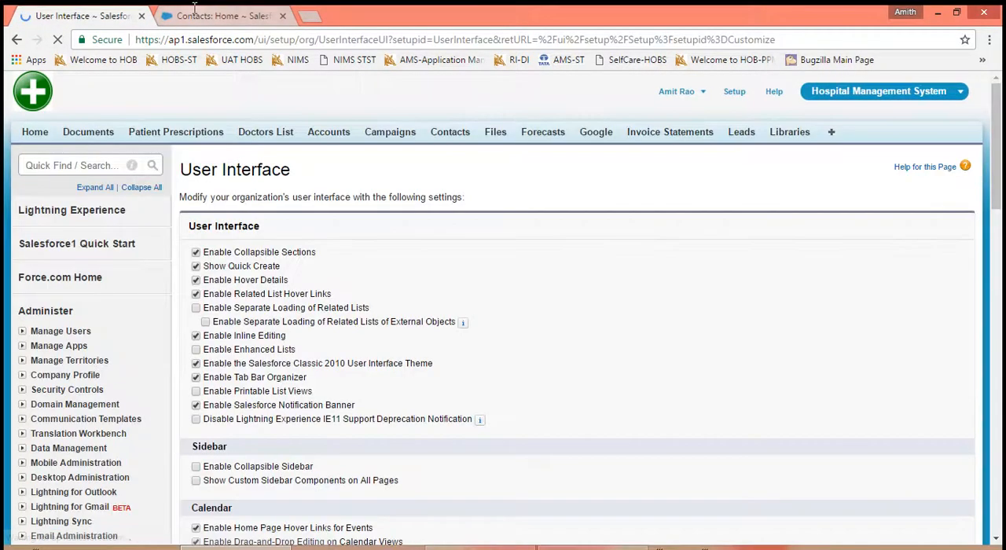
click(193, 9)
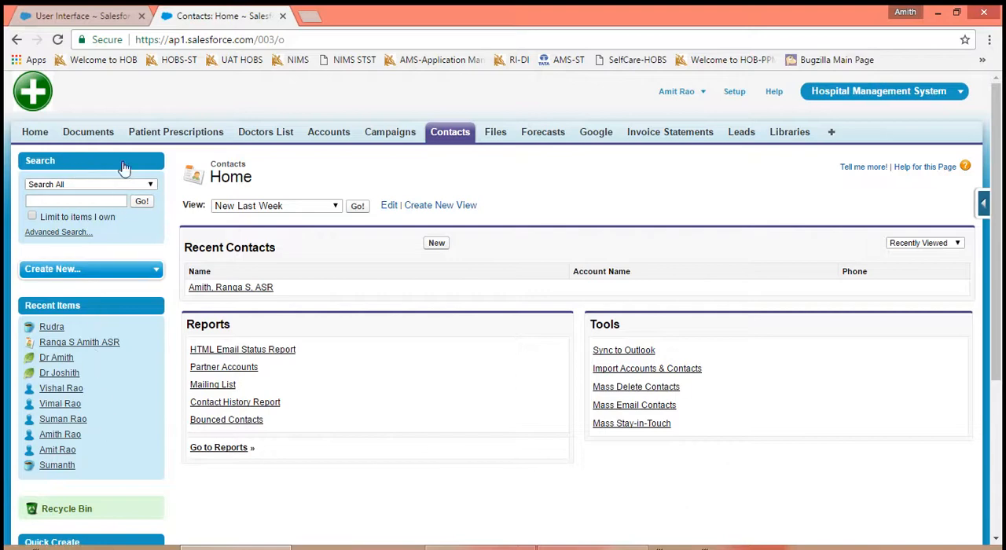
click(112, 16)
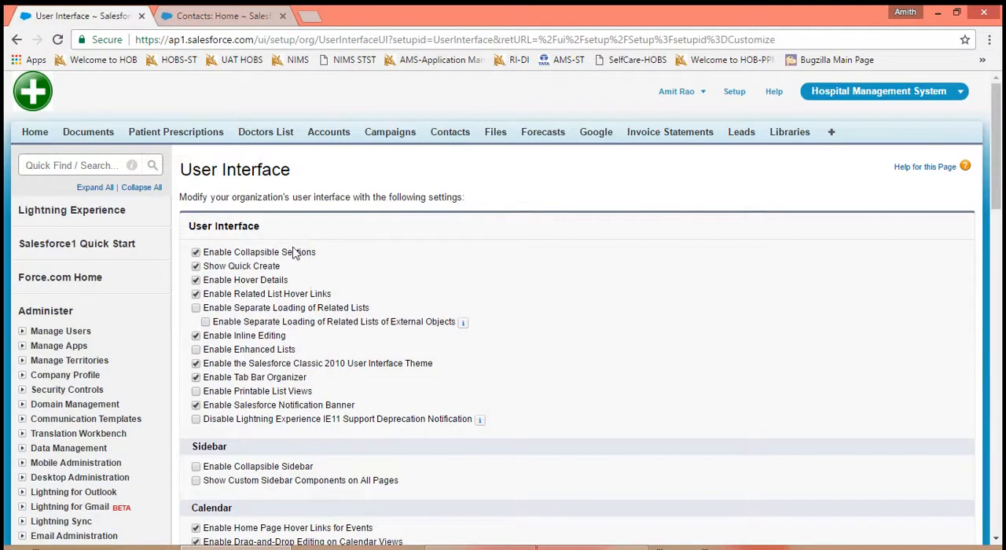
- Turn off Enable Middle Names for Person Names and Enable Name Suffixes for Person Names, and save the settings
scroll(635, 308, down, 3)
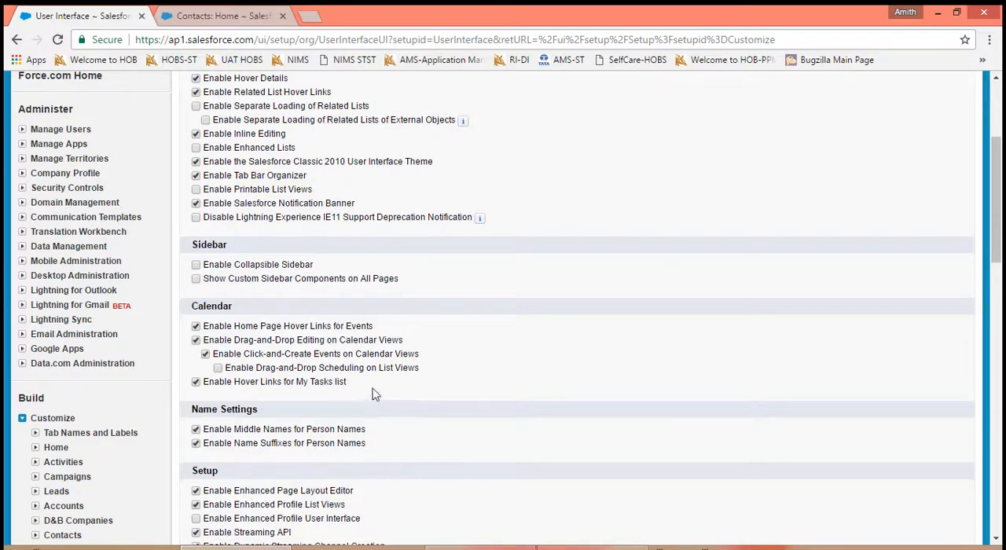
drag(373, 395, 198, 336)
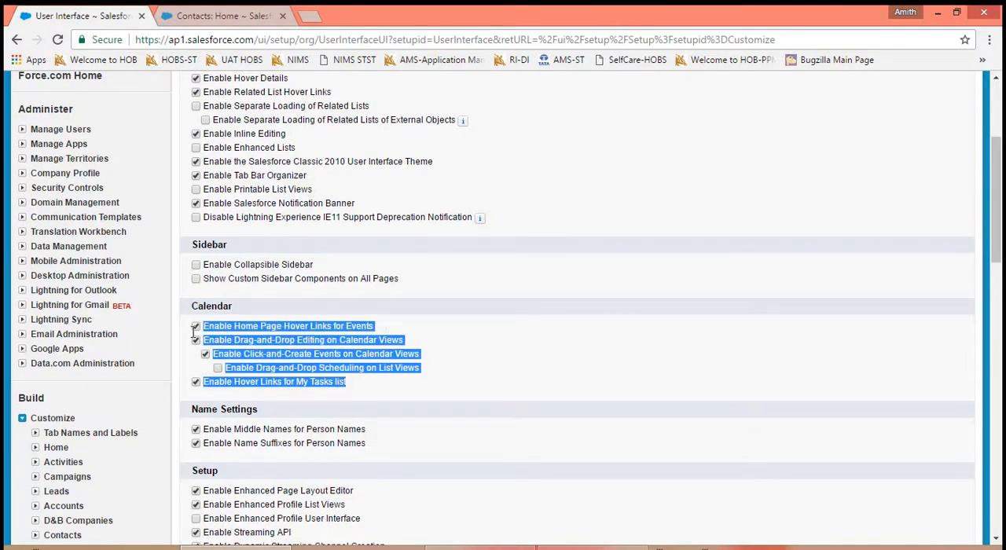
click(410, 448)
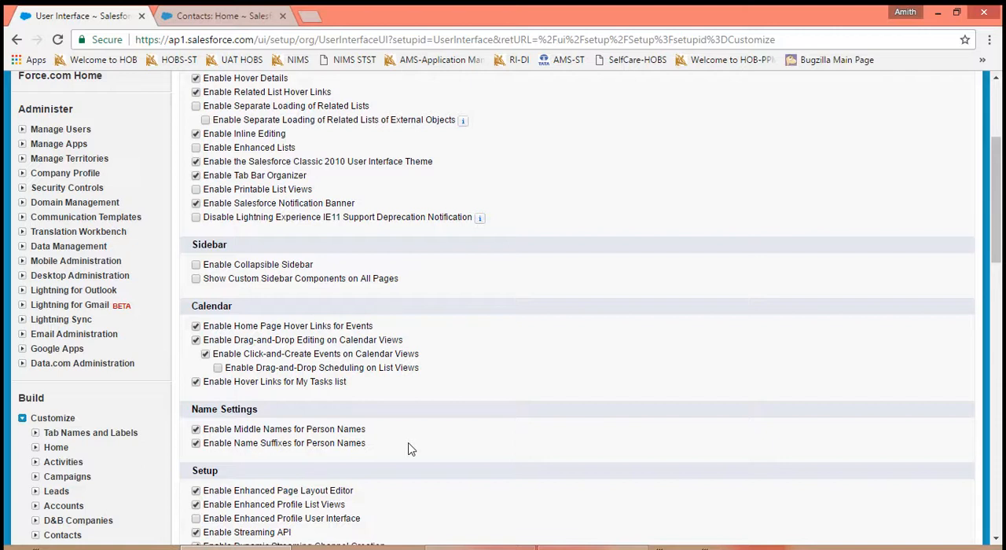
drag(408, 445, 403, 465)
click(403, 465)
click(196, 443)
click(197, 429)
scroll(408, 447, down, 4)
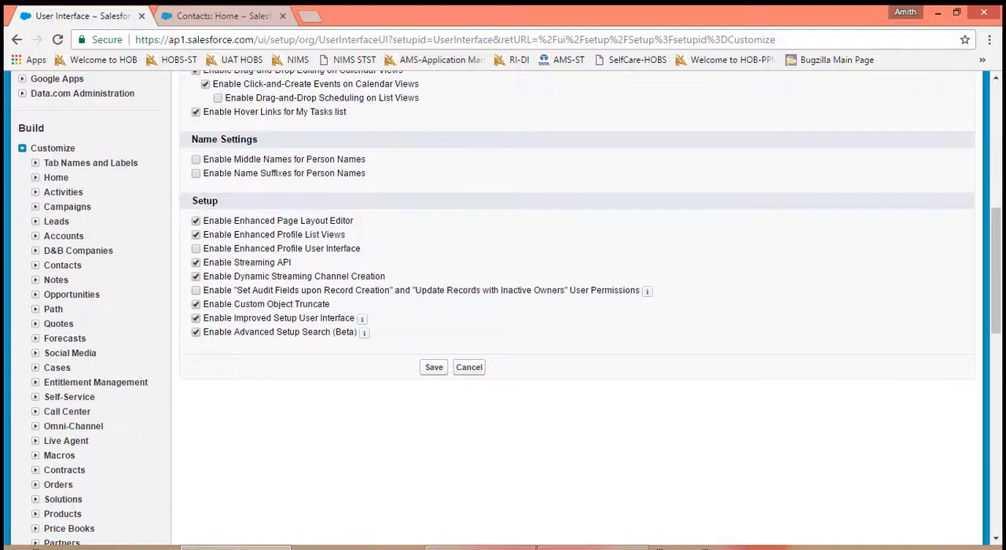
click(433, 367)
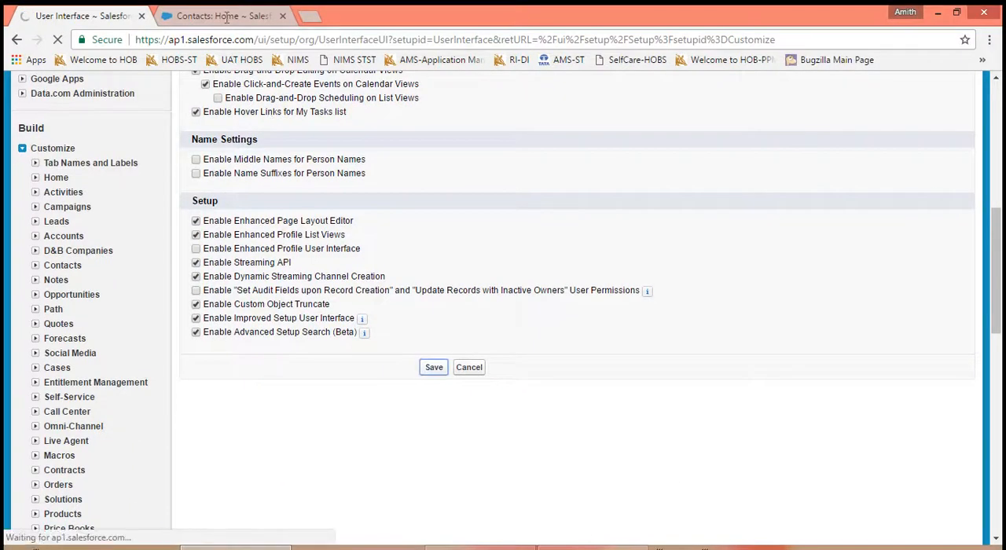
- Open the contact listed under Recent Contacts for editing to check which name fields are offered
click(227, 16)
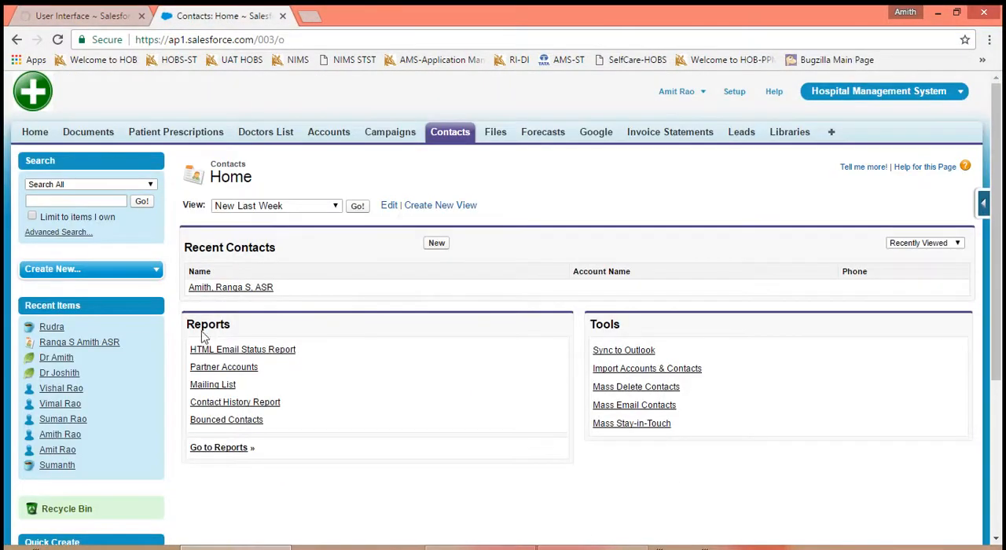
click(227, 290)
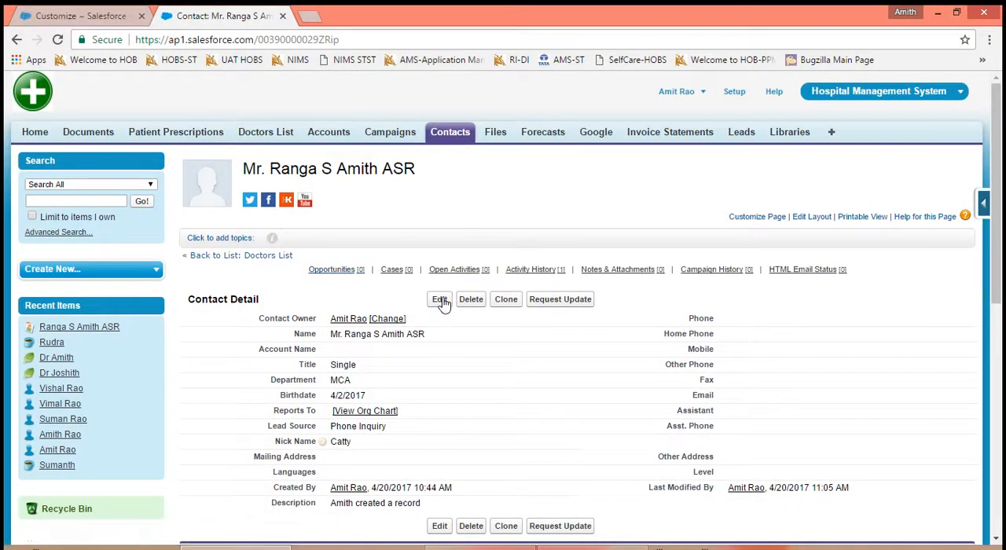
click(440, 299)
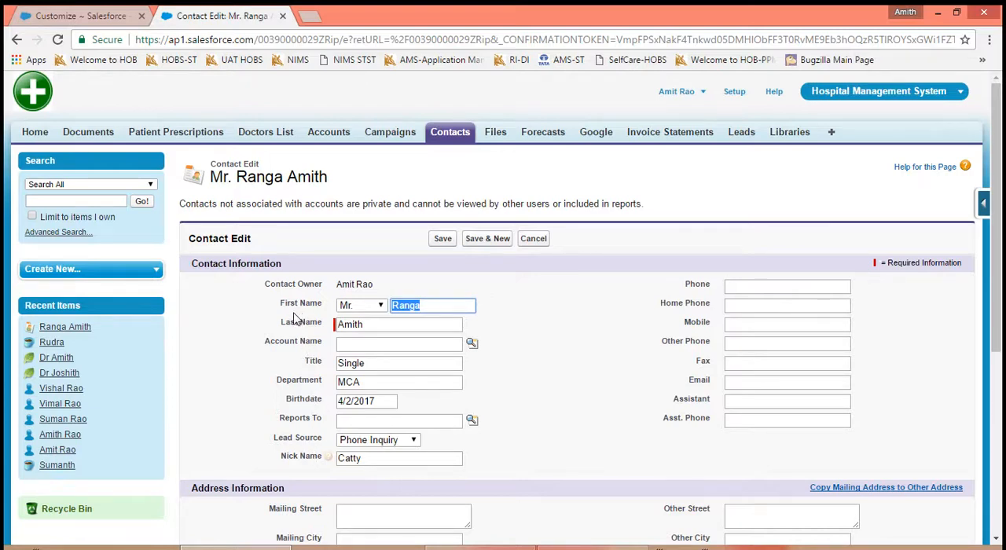
- Reopen the User Interface settings, turn middle names and name suffixes for person names back on, and save
click(110, 18)
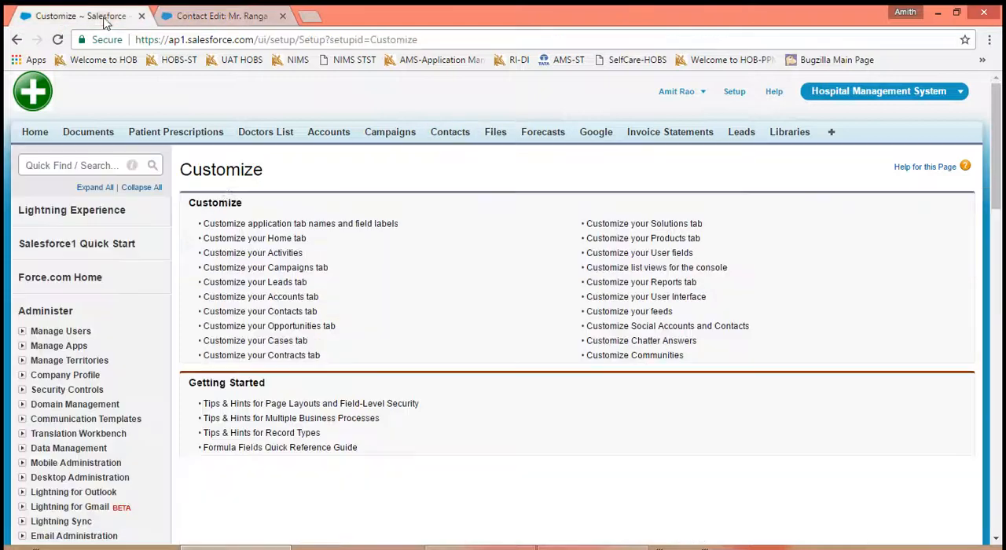
click(632, 297)
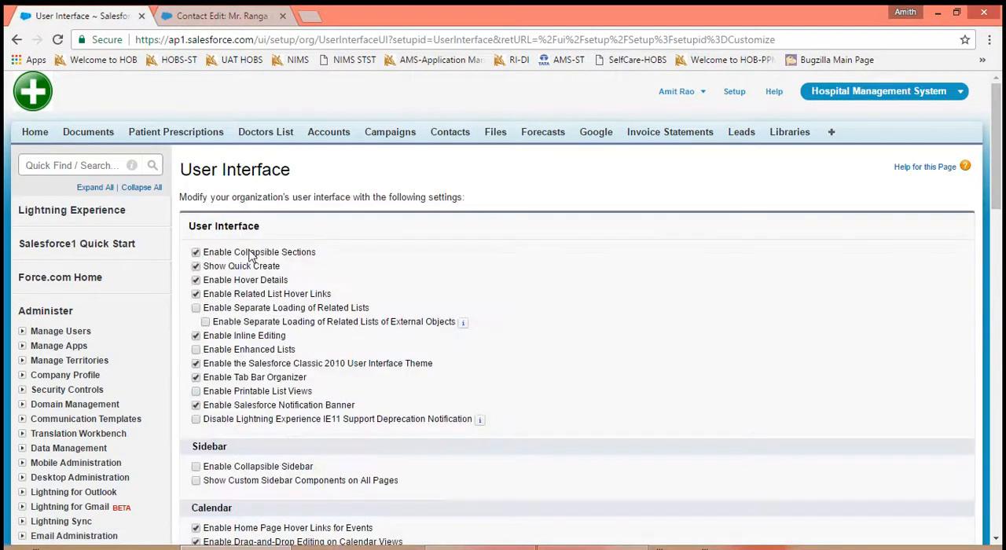
scroll(353, 517, down, 3)
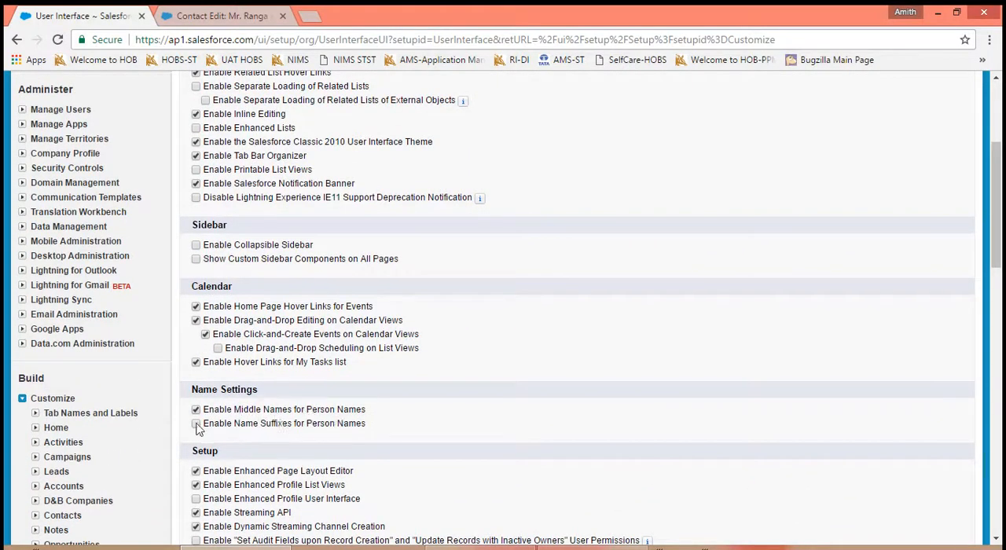
click(196, 425)
scroll(395, 223, down, 4)
click(432, 328)
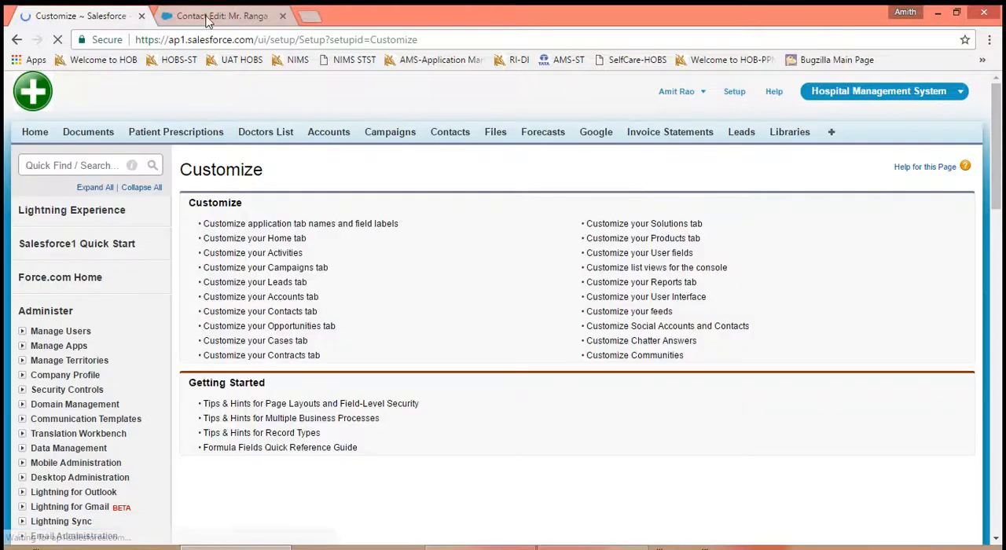
- Reload the contact's edit form and check the Middle Name and Suffix fields
click(211, 16)
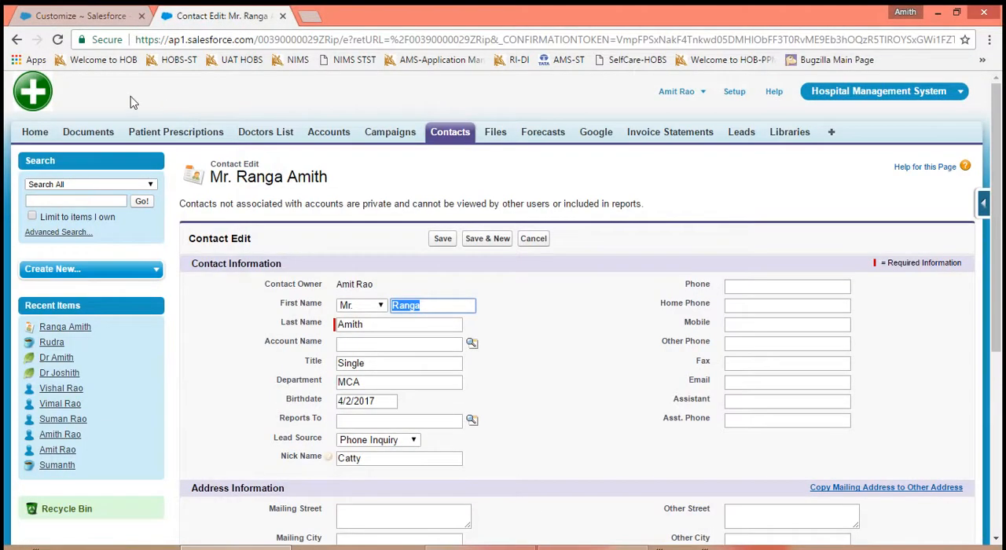
click(58, 39)
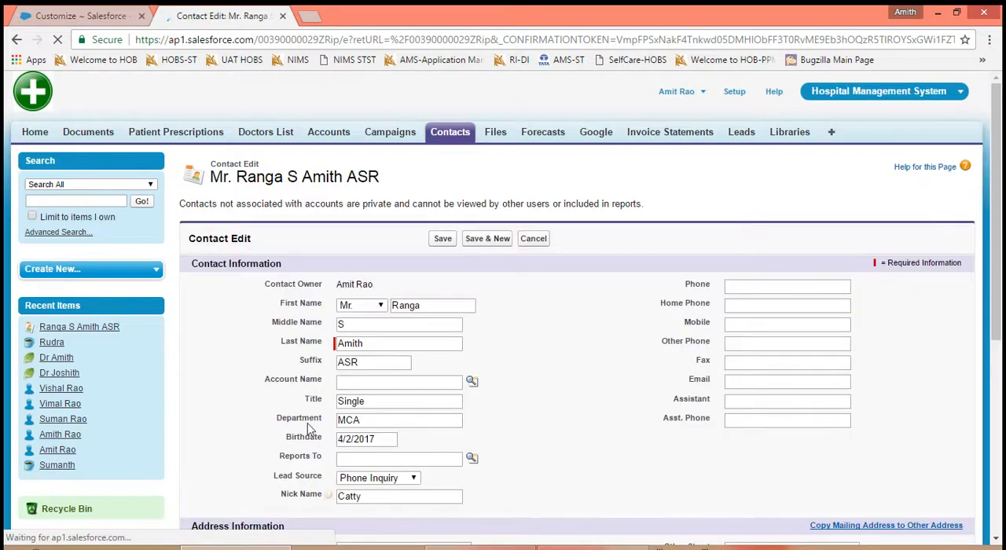
click(347, 325)
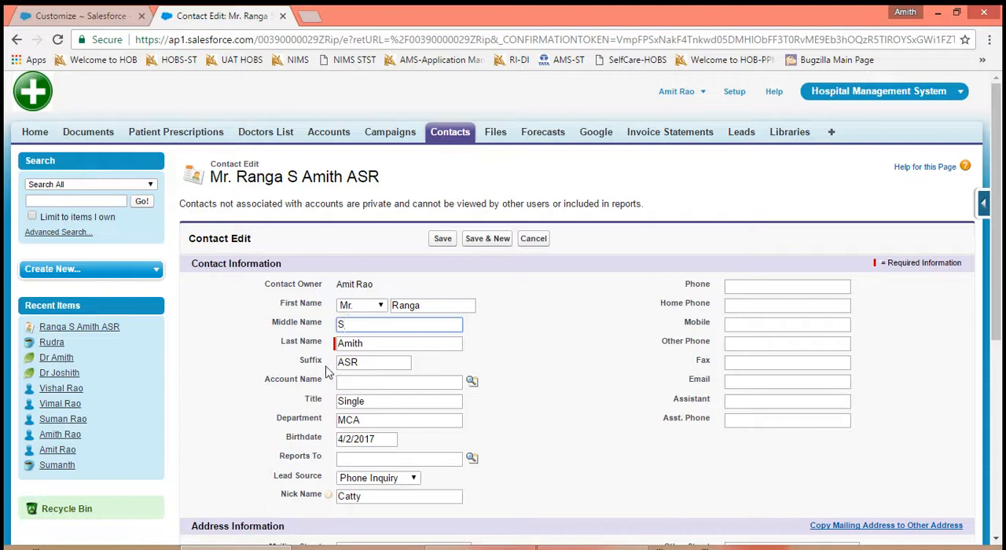
click(368, 362)
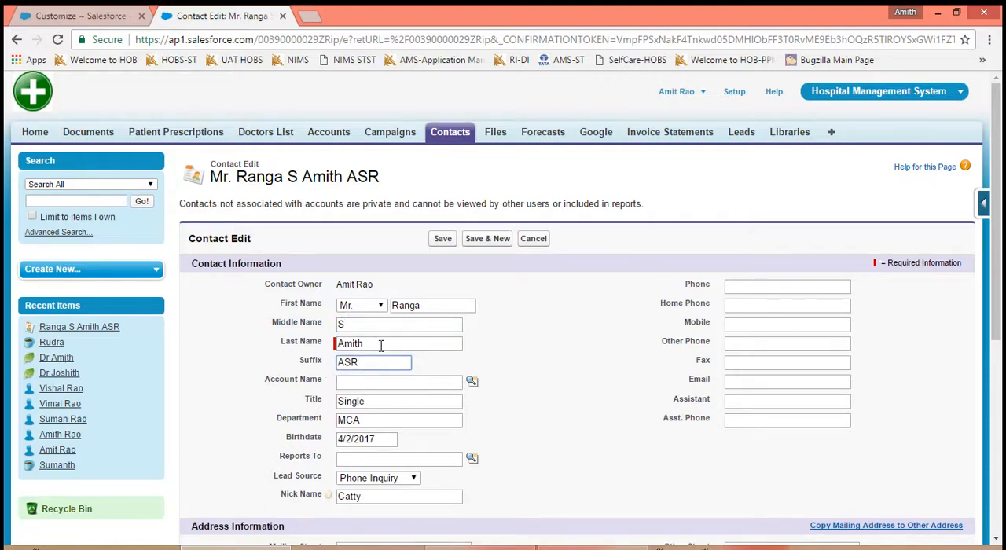
- Save the contact record and reopen the User Interface settings at the Setup section
click(445, 238)
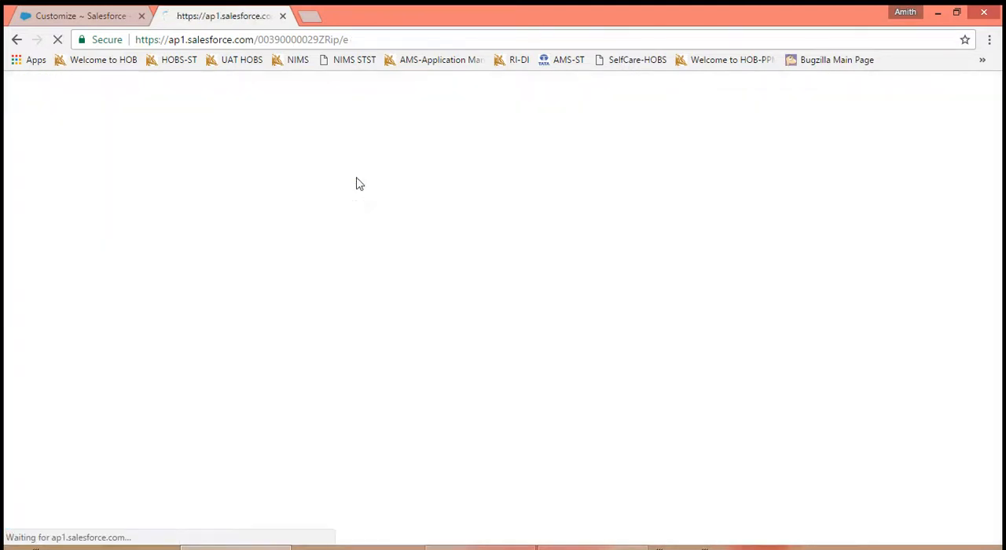
click(105, 15)
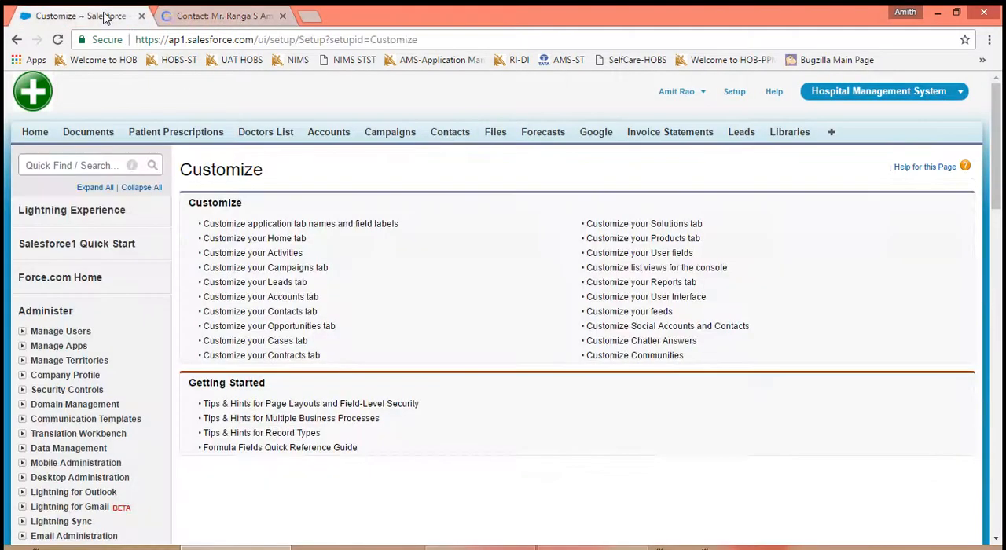
click(665, 299)
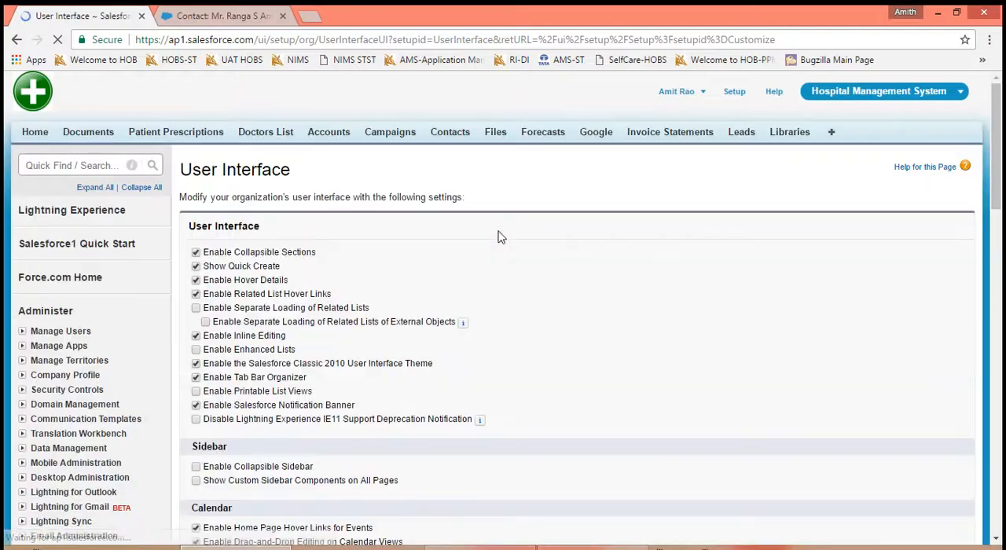
scroll(571, 348, down, 3)
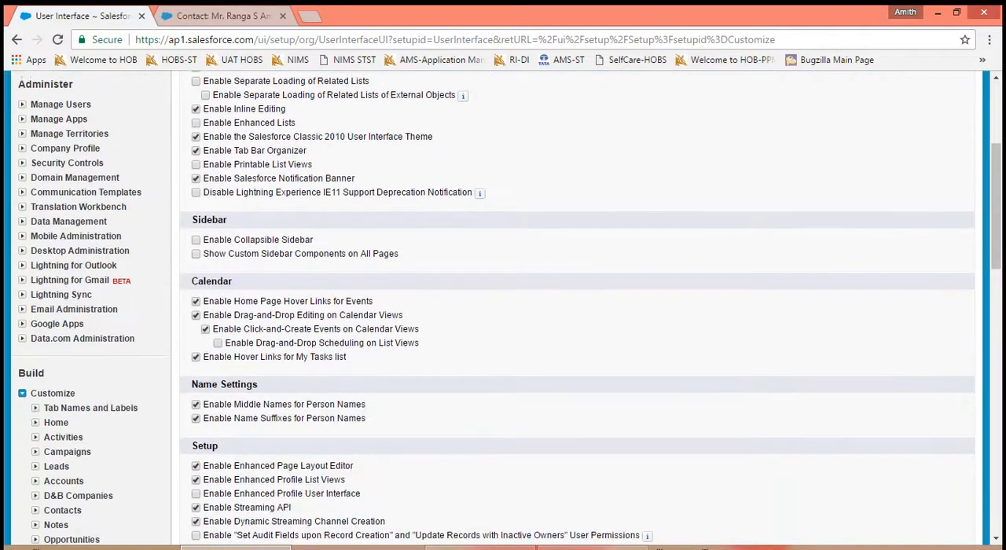
scroll(702, 306, down, 3)
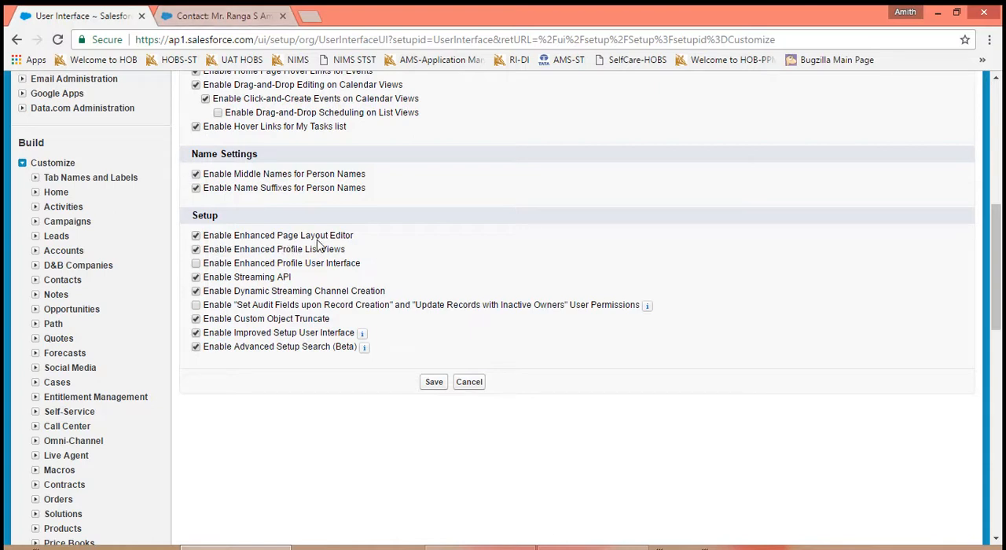
- Open the first recent patient prescription and look over its page layout in the layout editor
click(203, 12)
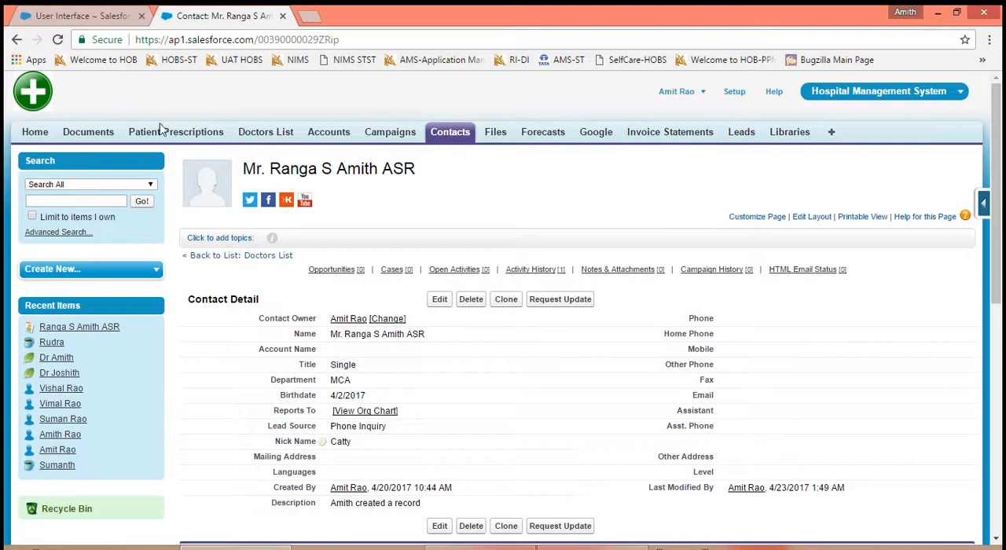
click(161, 132)
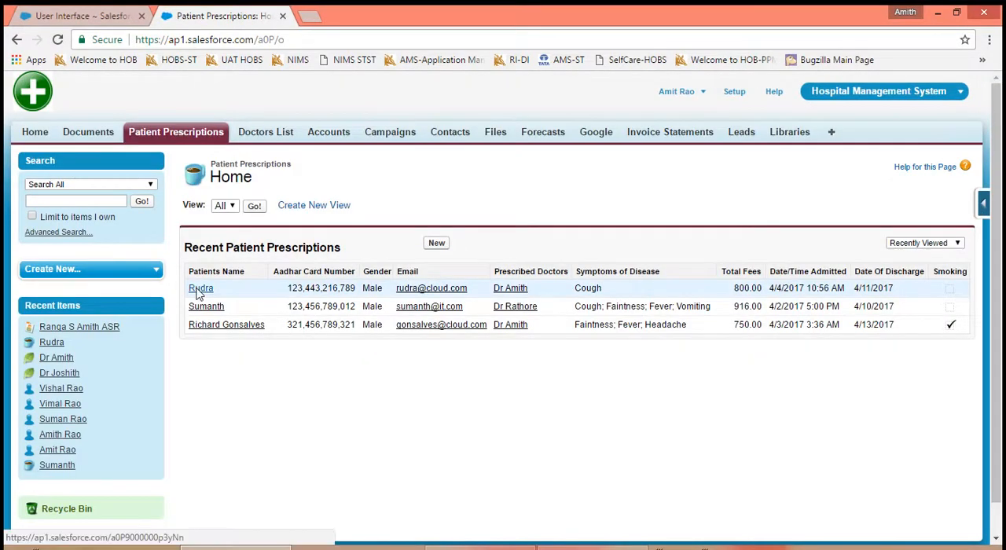
click(199, 289)
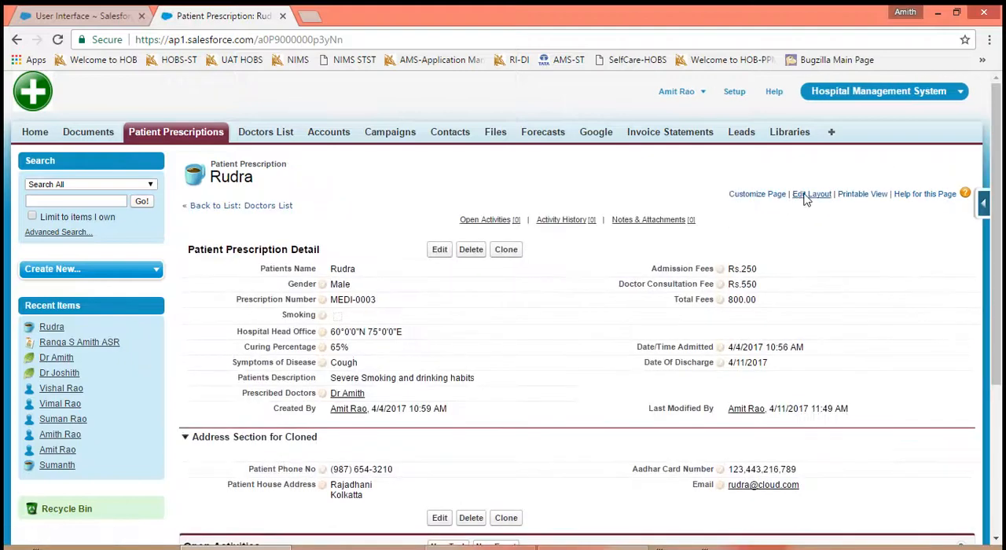
click(806, 196)
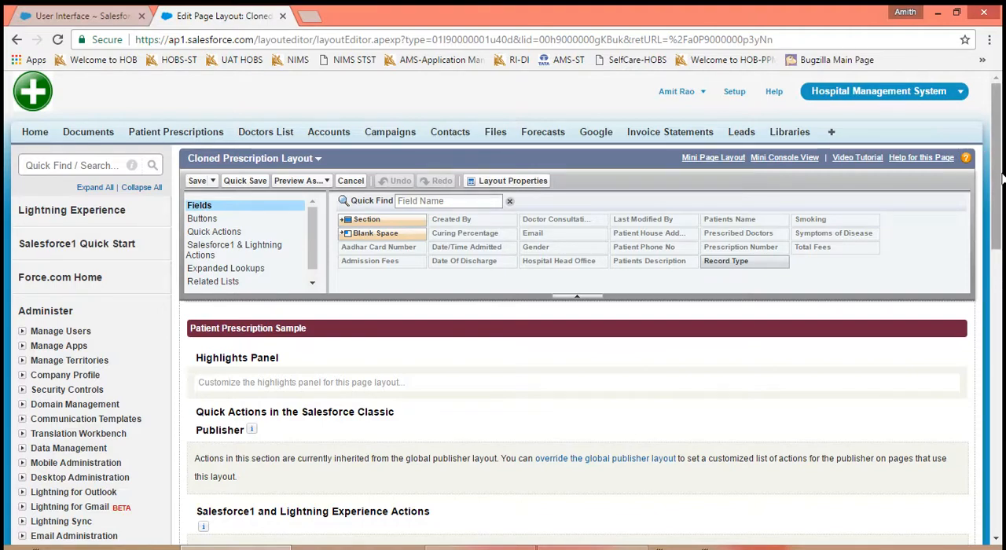
drag(1000, 179, 1000, 117)
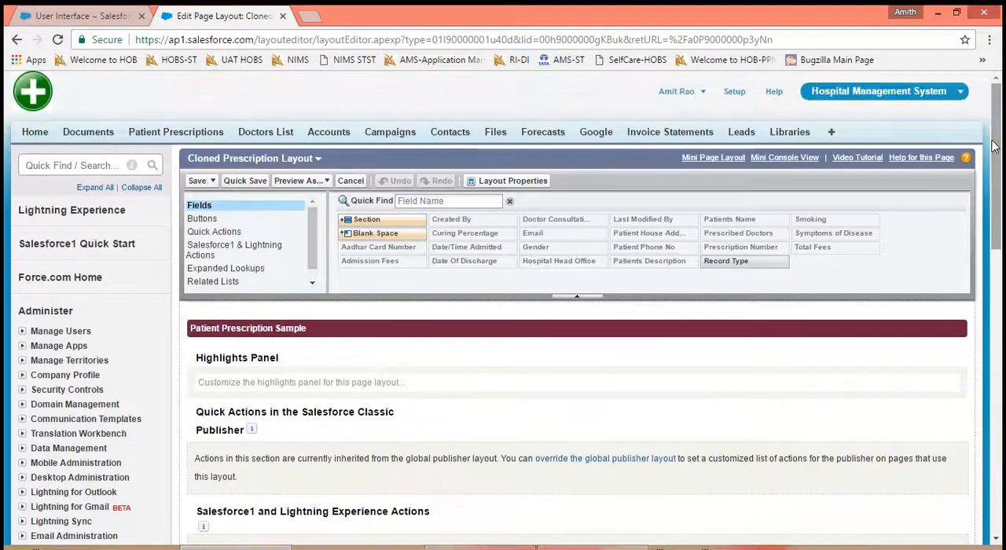
- Turn off Enable Enhanced Page Layout Editor, save, and reload the prescription's layout editor to check the effect before returning to the record
click(55, 15)
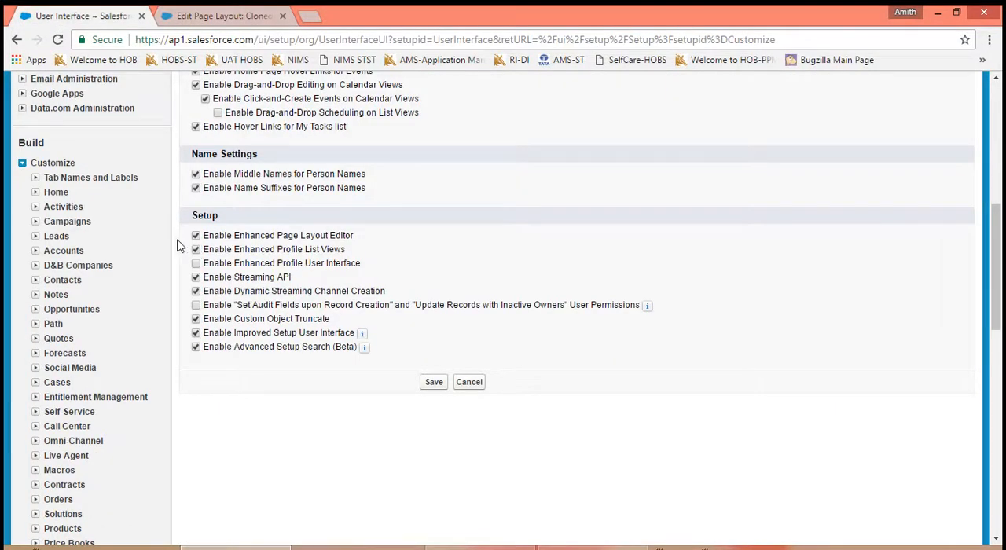
click(437, 384)
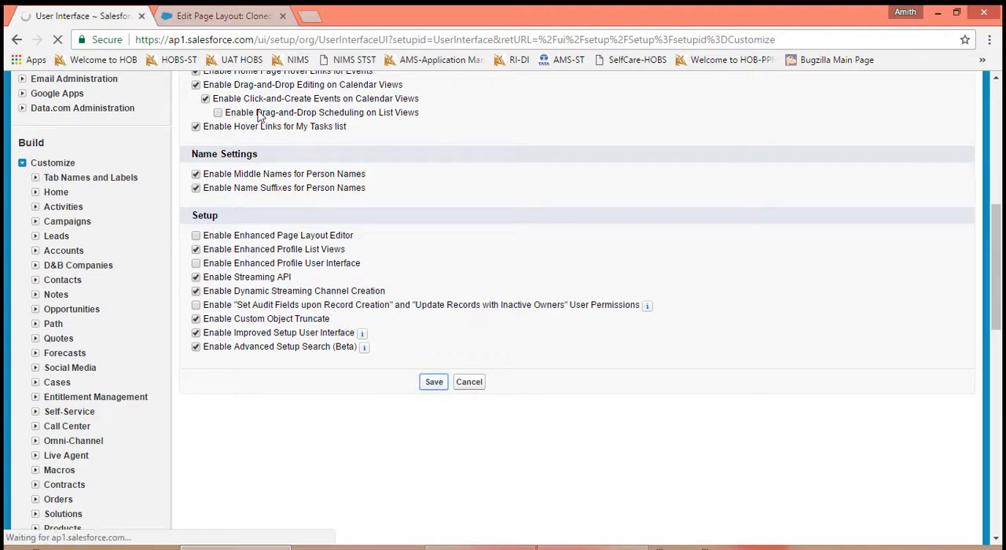
click(234, 17)
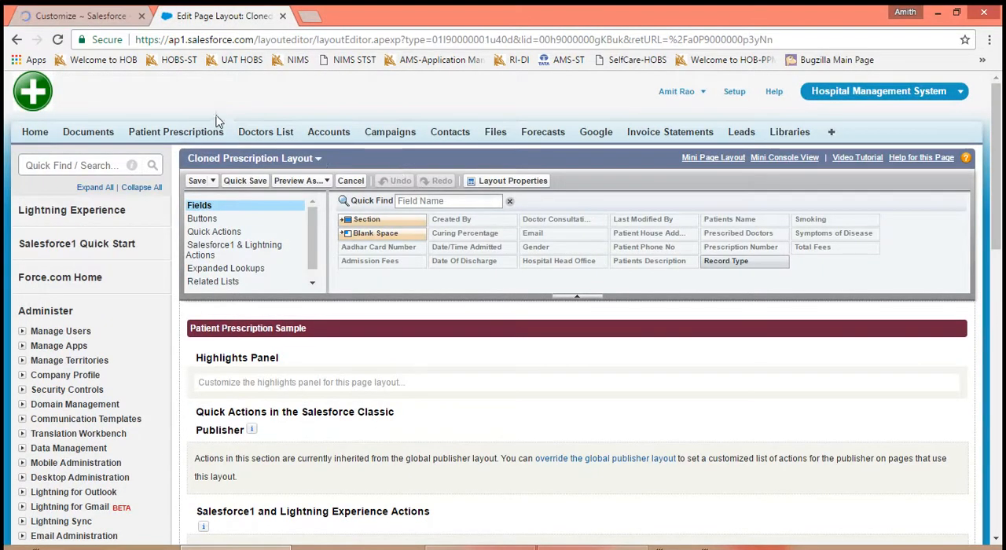
click(57, 40)
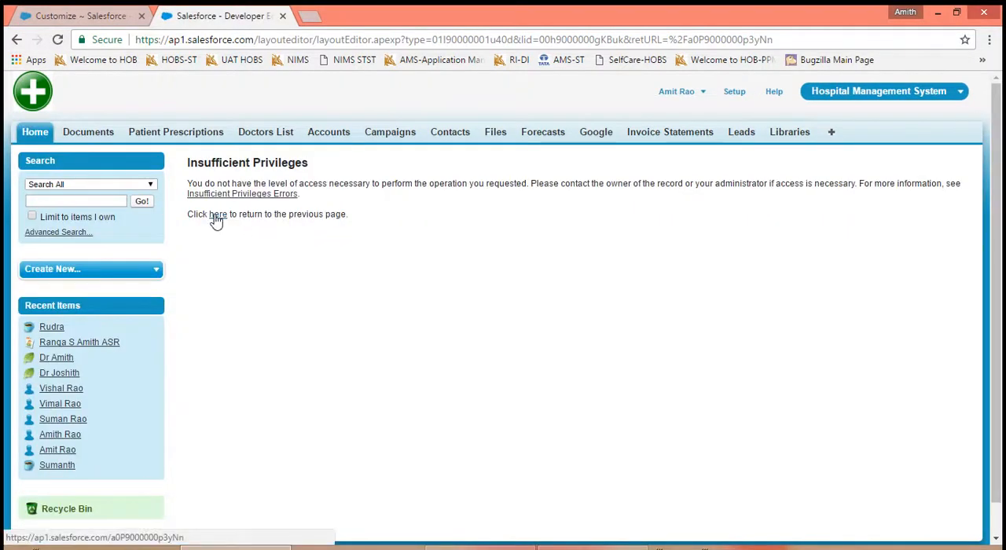
click(216, 221)
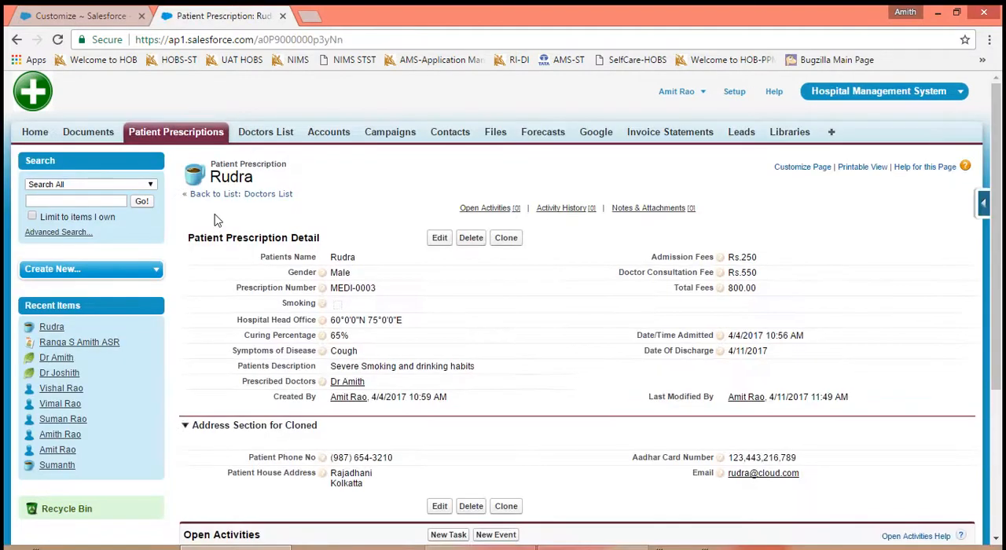
- Open the second recent patient prescription, check its detail page and edit form for layout options, and return to the prescriptions list without saving
click(200, 140)
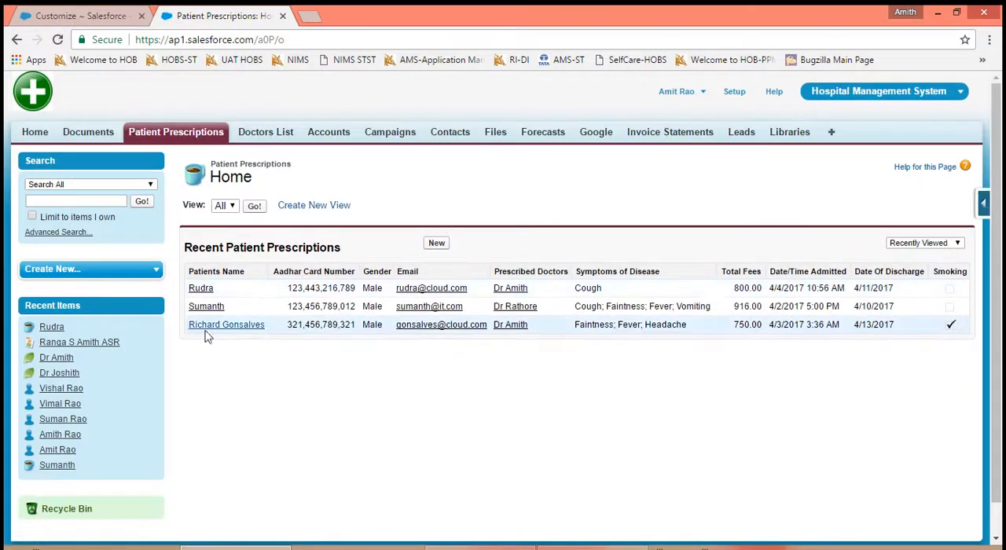
click(202, 311)
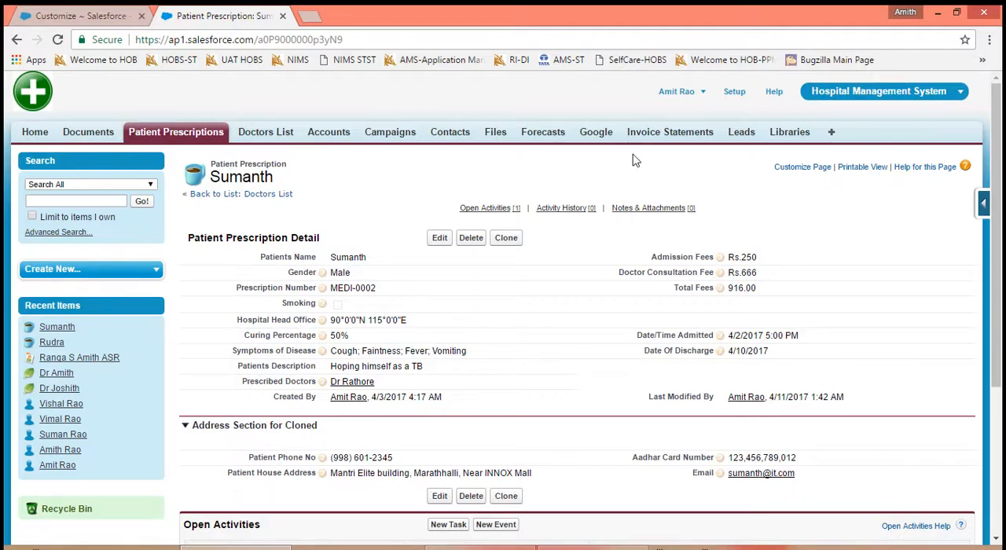
click(440, 240)
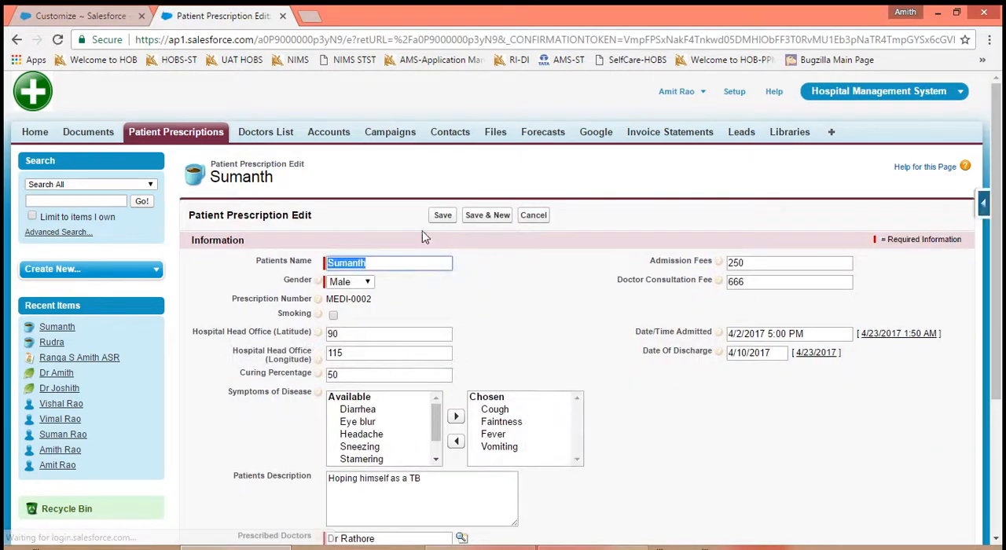
click(534, 217)
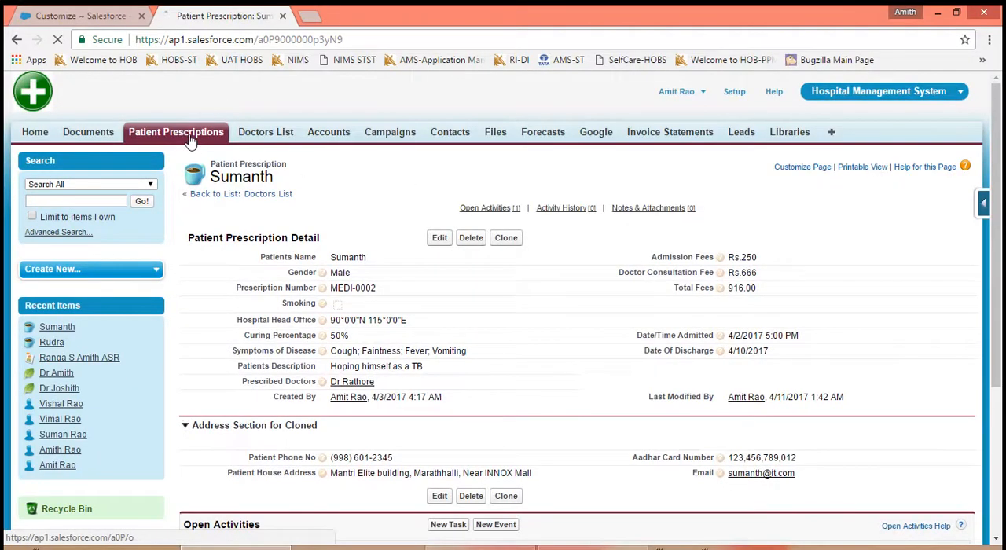
click(189, 138)
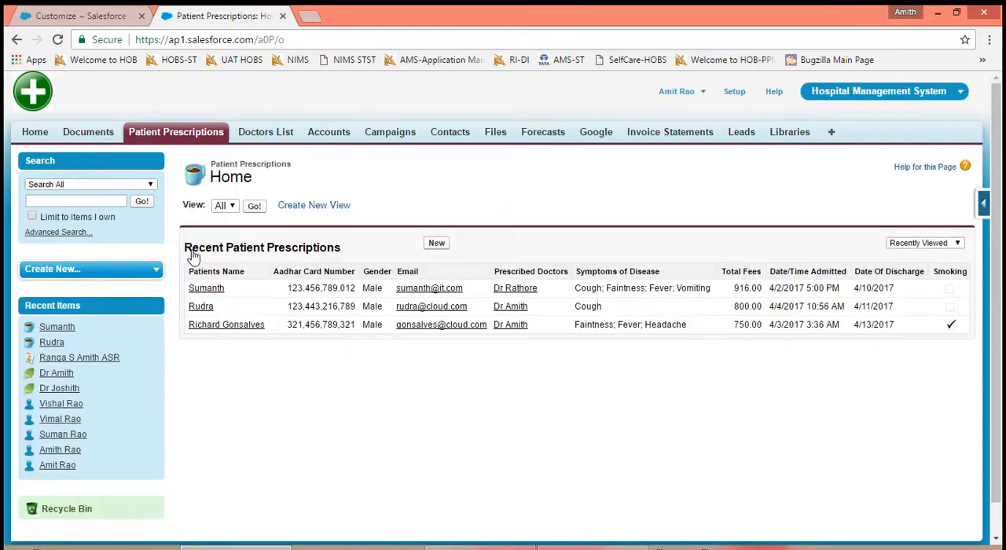
- Reopen the User Interface settings, turn Enable Enhanced Page Layout Editor back on, and save
click(101, 16)
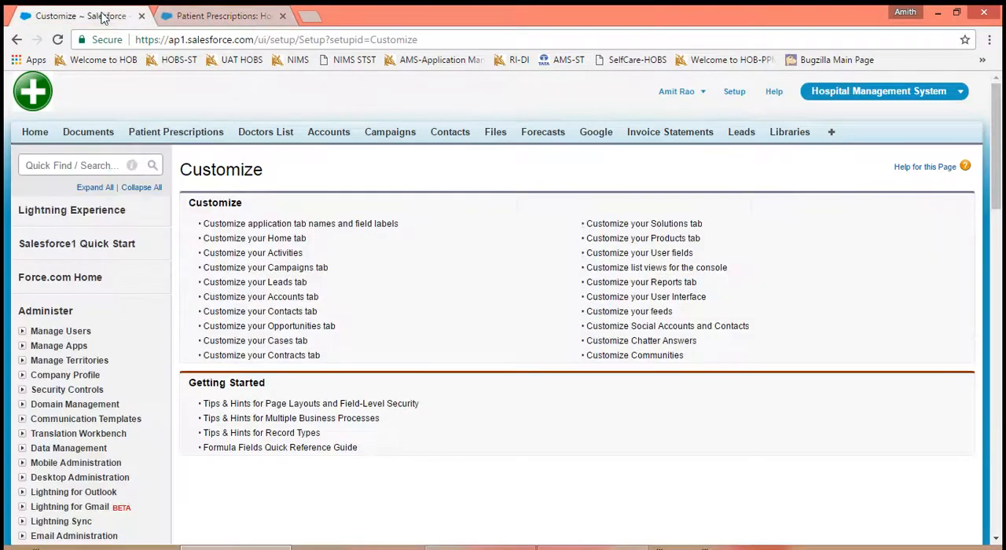
click(632, 302)
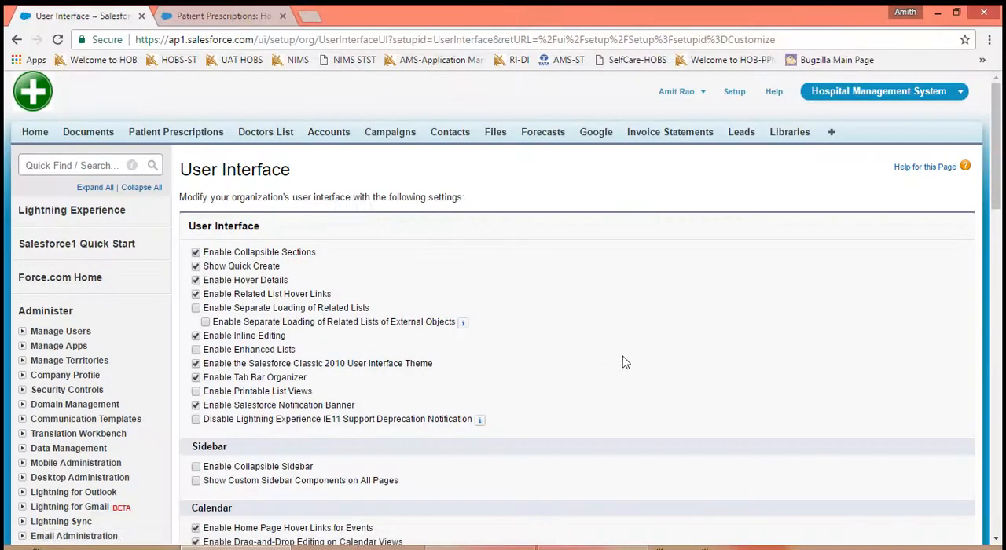
scroll(625, 362, down, 3)
scroll(577, 314, down, 2)
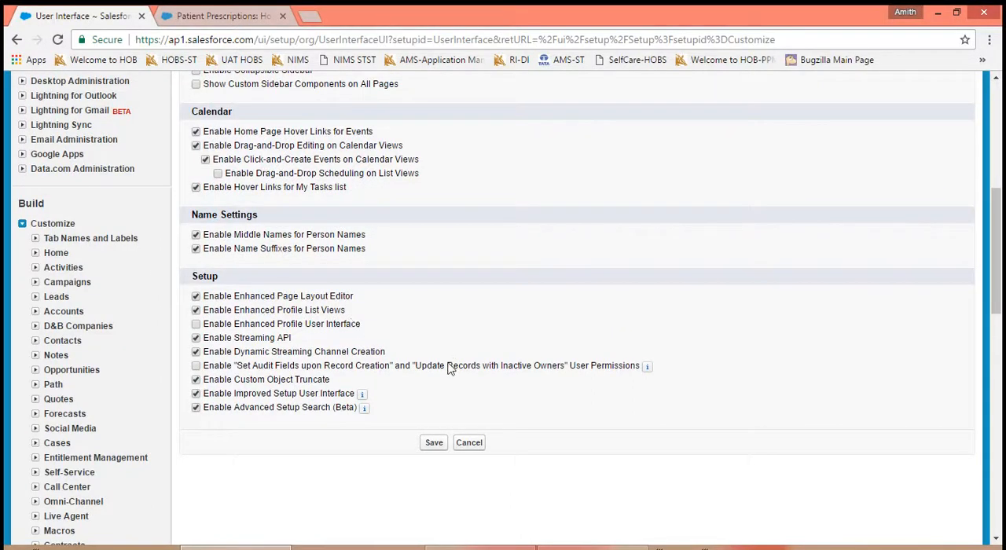
click(438, 444)
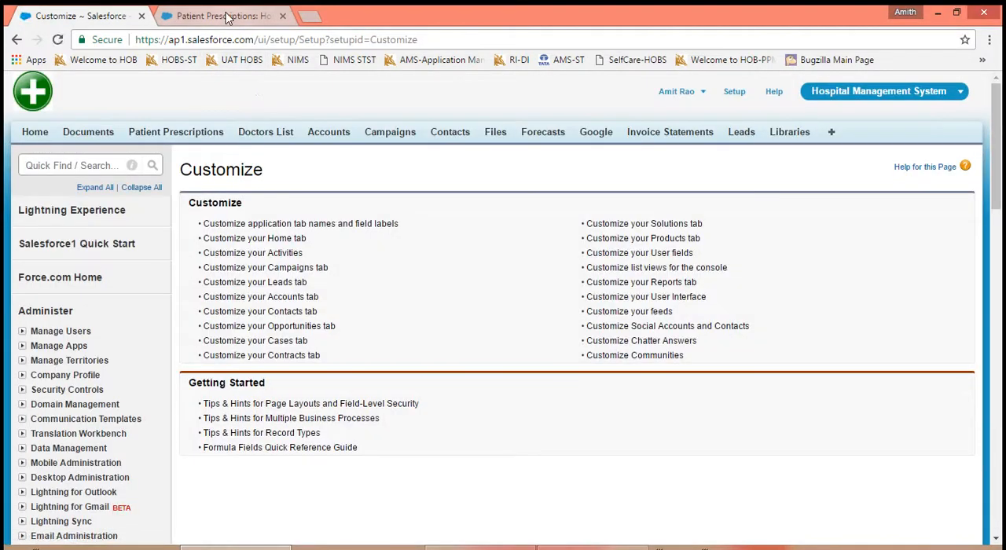
- Open the most recently viewed patient prescription's page layout for editing and check that the enhanced editor is available
click(227, 17)
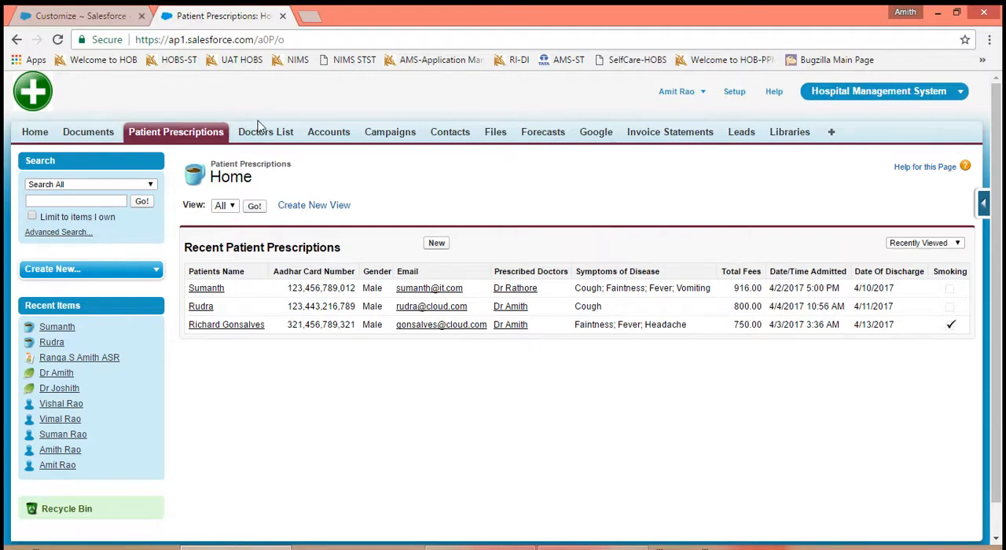
click(206, 290)
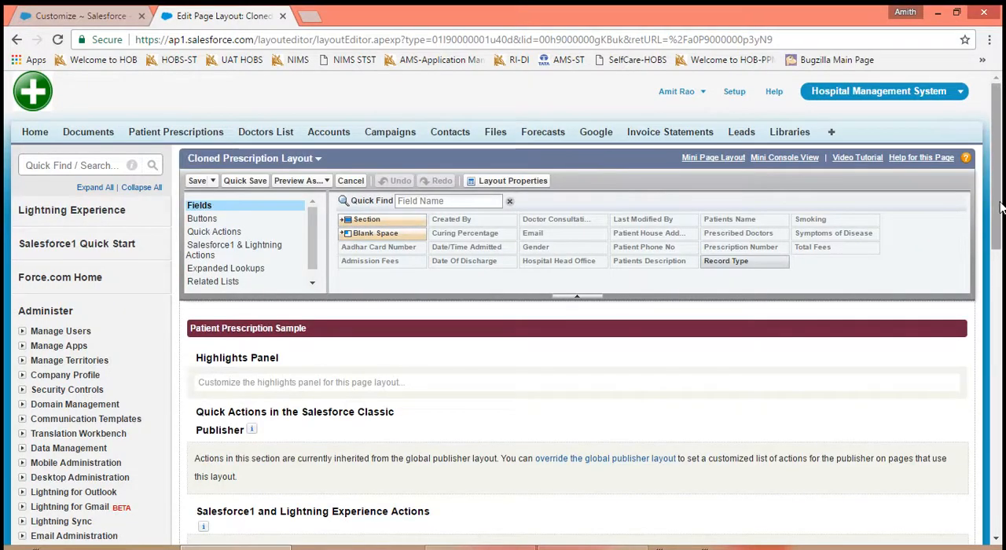
drag(997, 206, 1001, 385)
scroll(967, 250, up, 10)
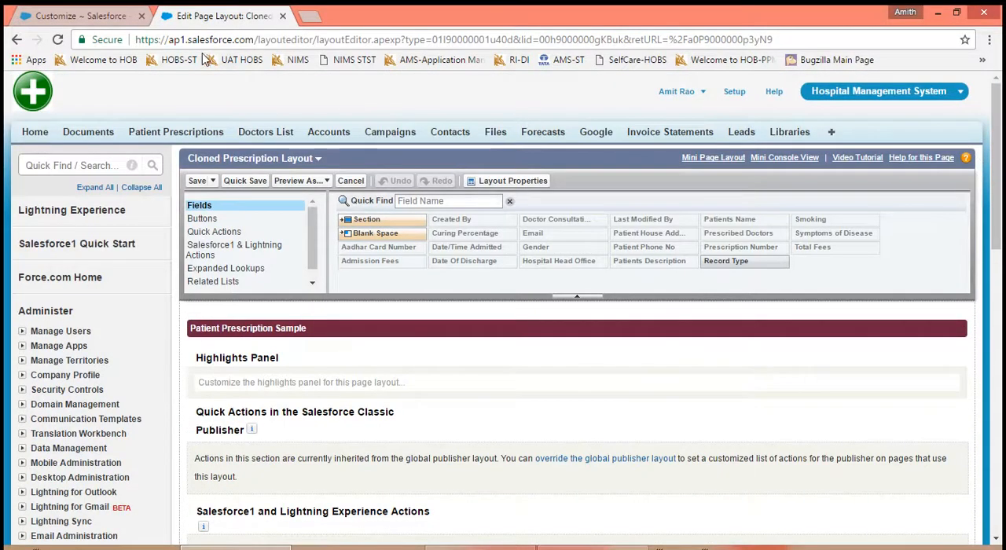
- Turn off Enable Enhanced Page Layout Editor again in the User Interface settings and save
click(91, 15)
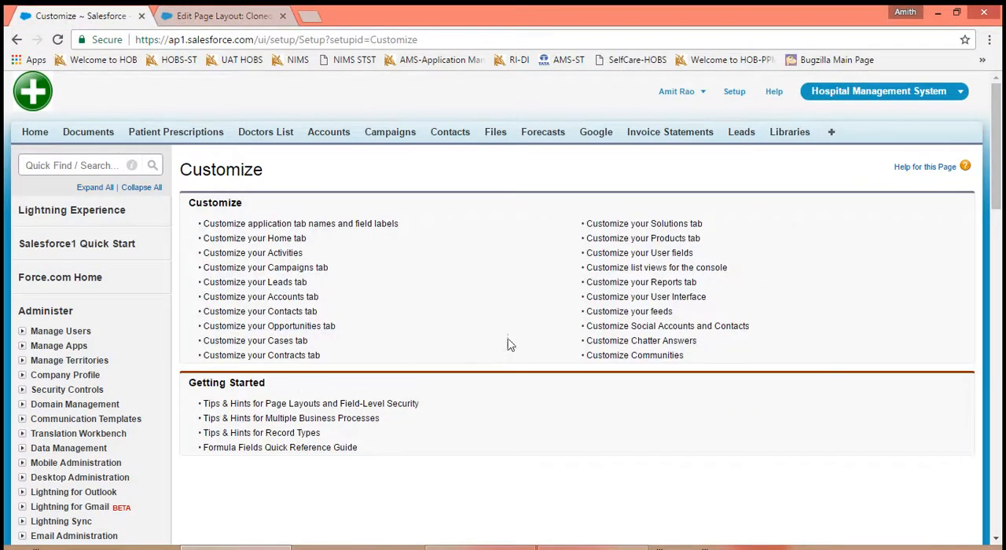
click(639, 298)
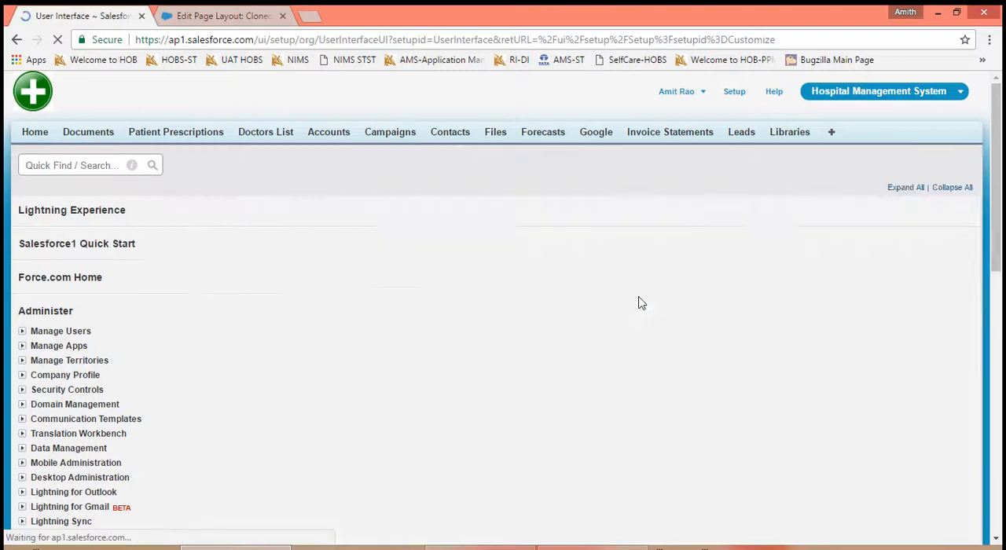
scroll(701, 408, down, 3)
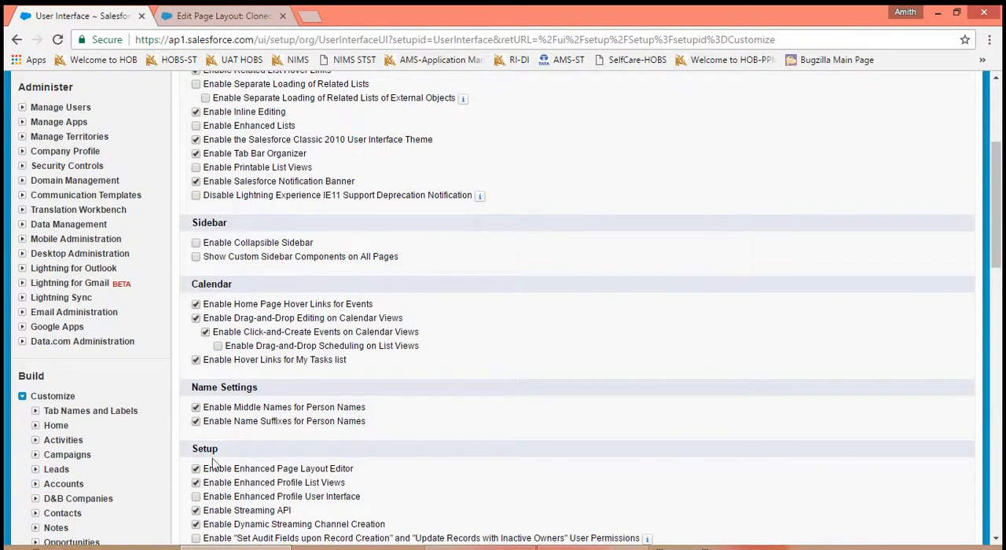
click(196, 469)
scroll(743, 317, down, 2)
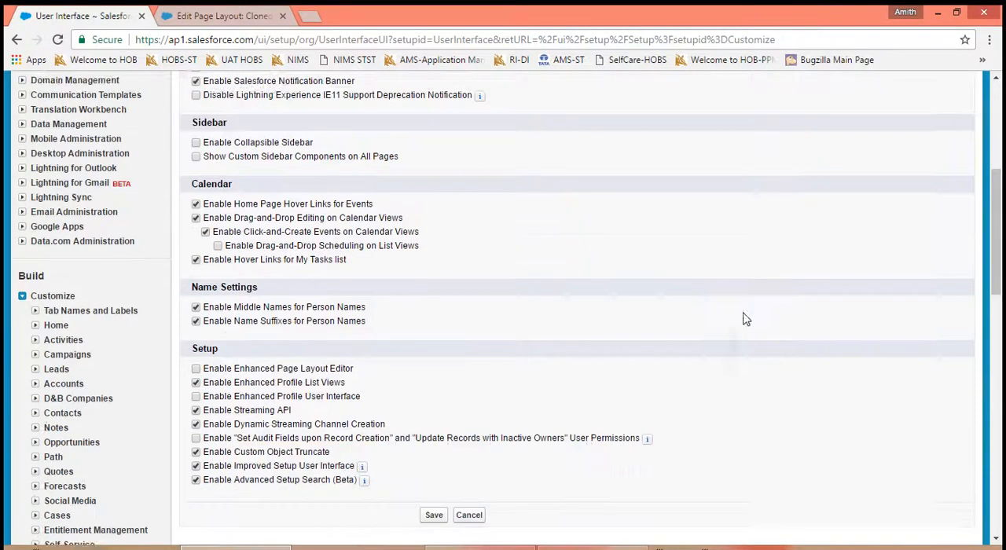
click(434, 448)
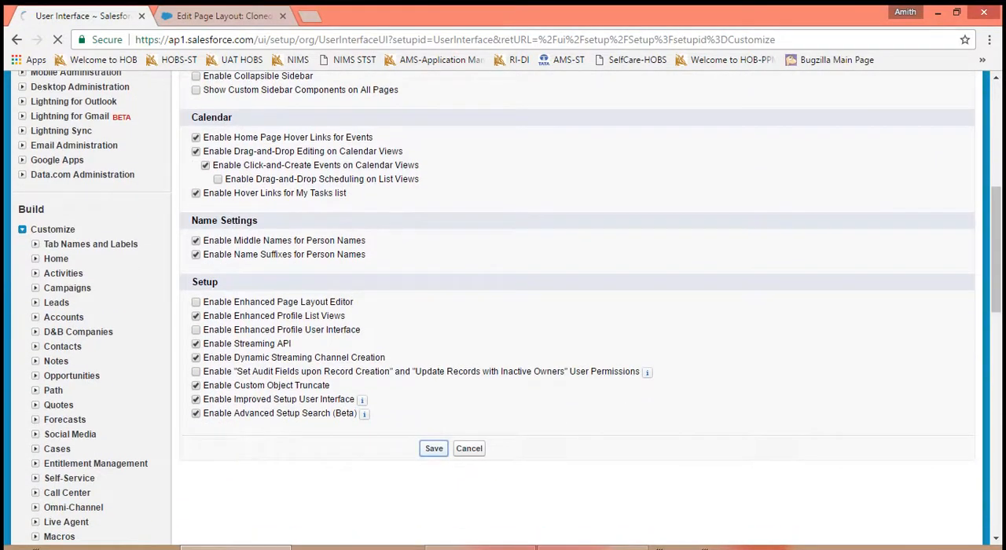
- Reload the prescription's page layout editor and open the help on insufficient privileges errors
click(214, 17)
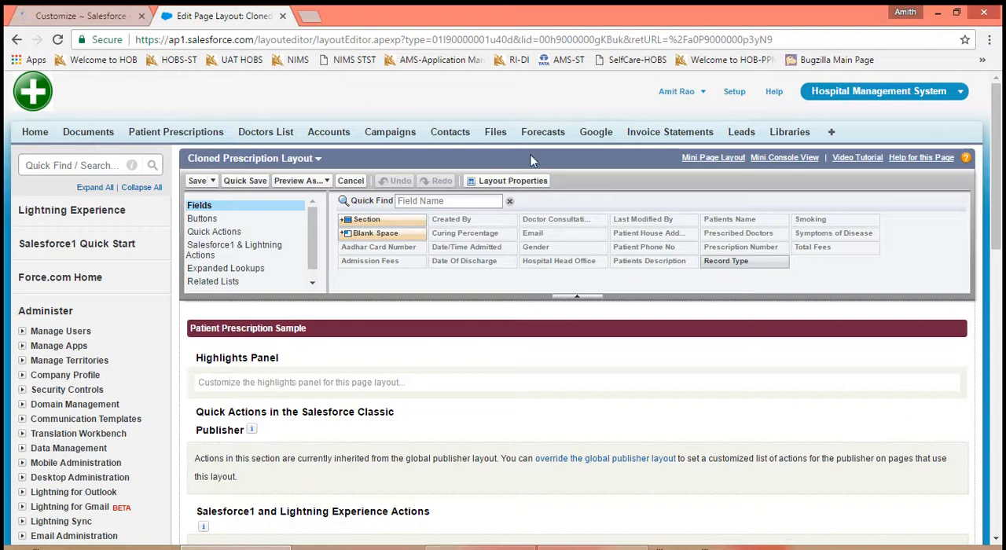
click(57, 39)
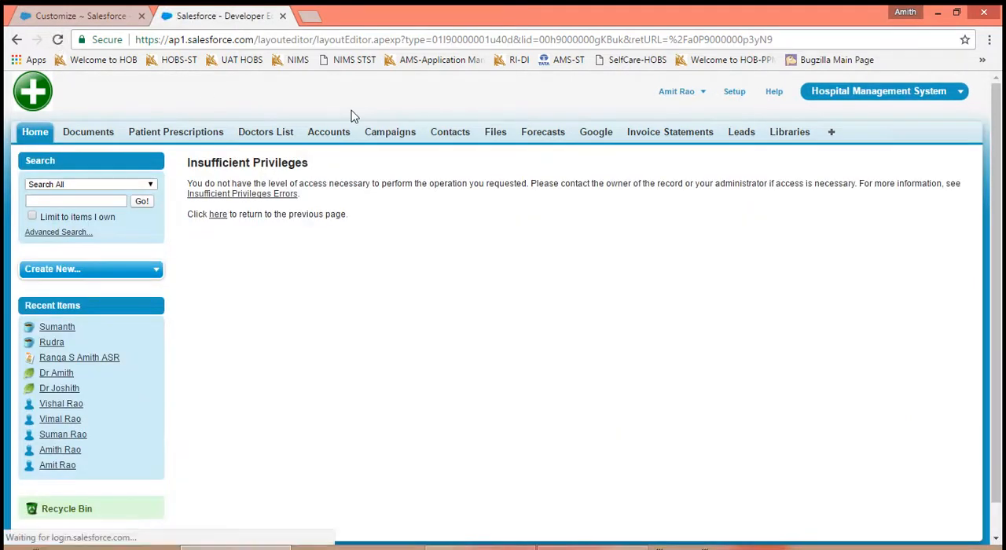
click(236, 195)
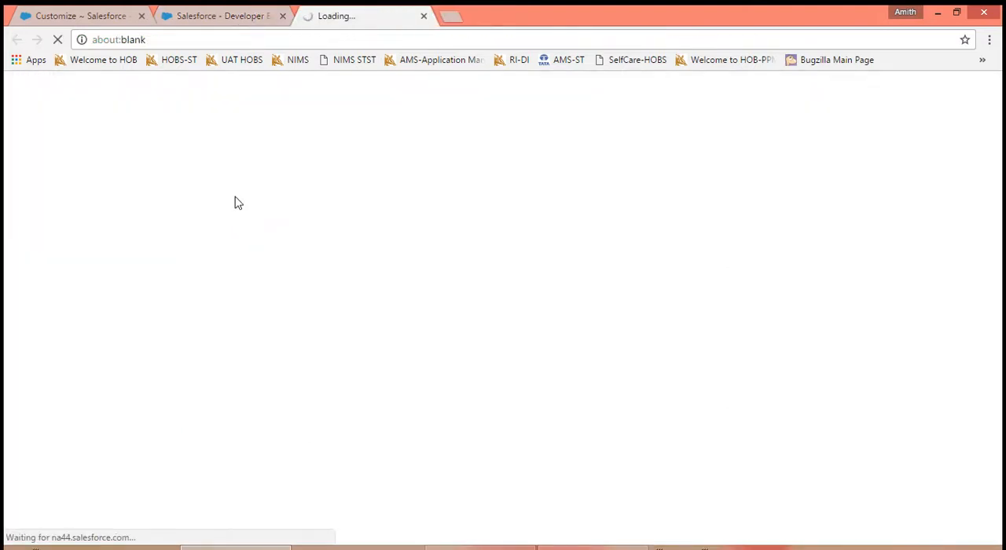
- Close the extra browser tabs and reopen the User Interface settings from the Customize page
click(249, 19)
click(282, 17)
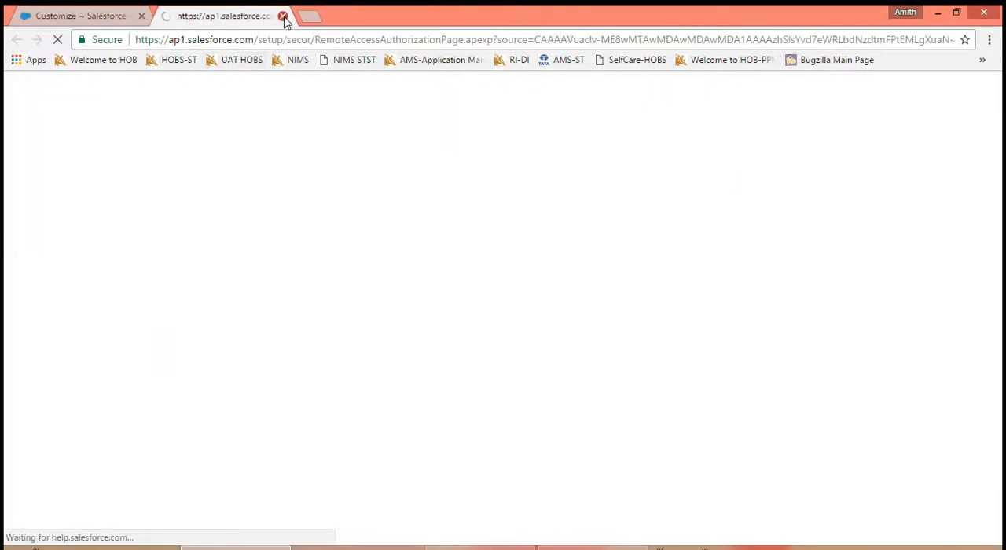
click(283, 16)
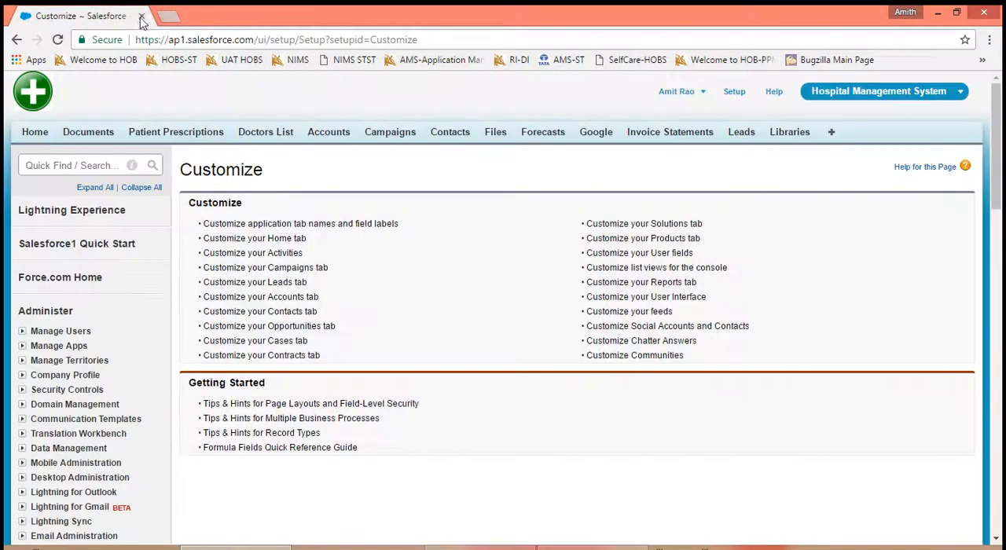
click(689, 300)
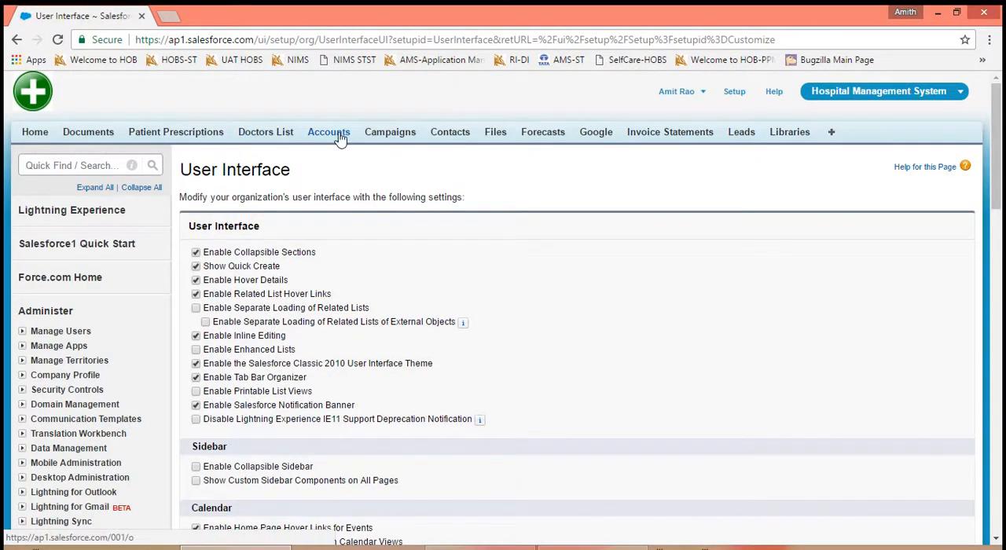
click(340, 139)
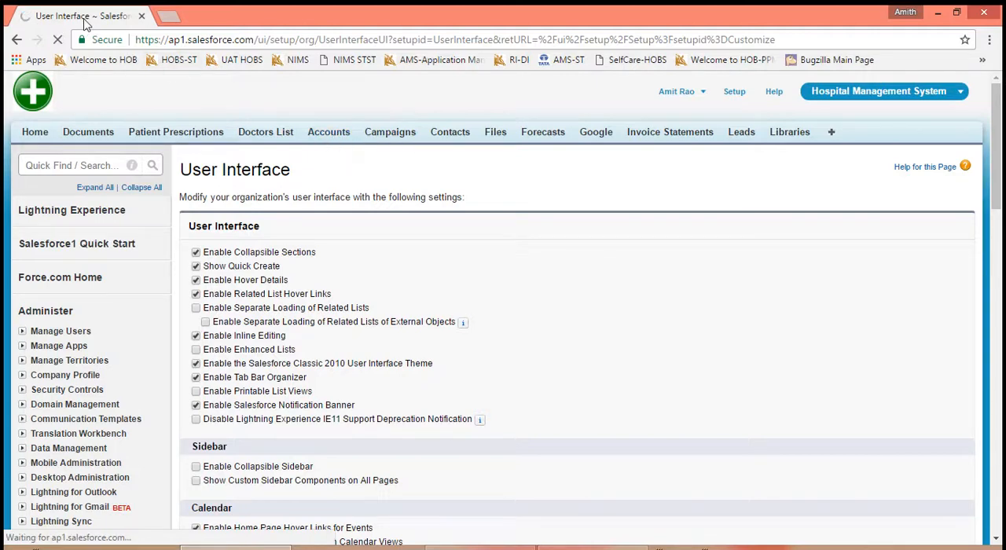
click(17, 40)
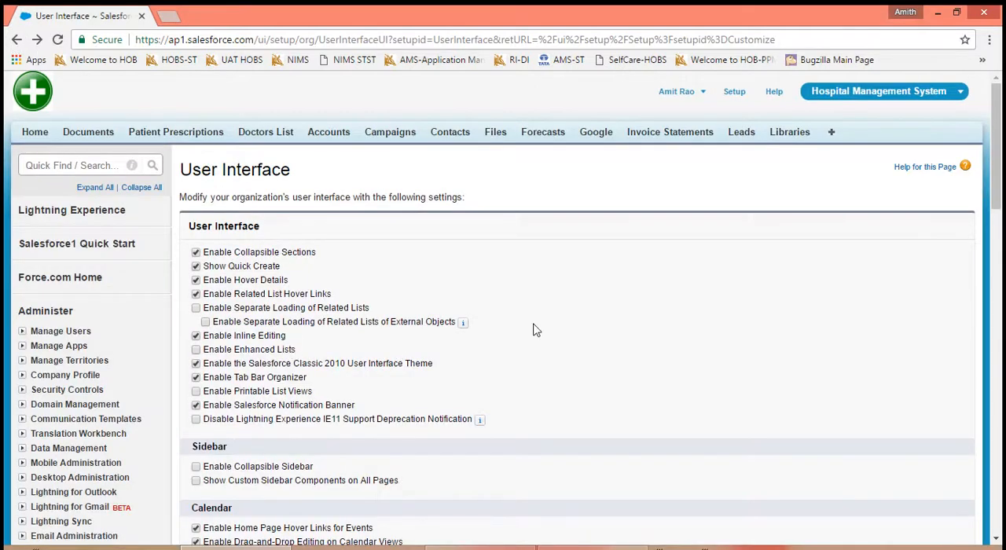
drag(533, 330, 424, 215)
click(492, 175)
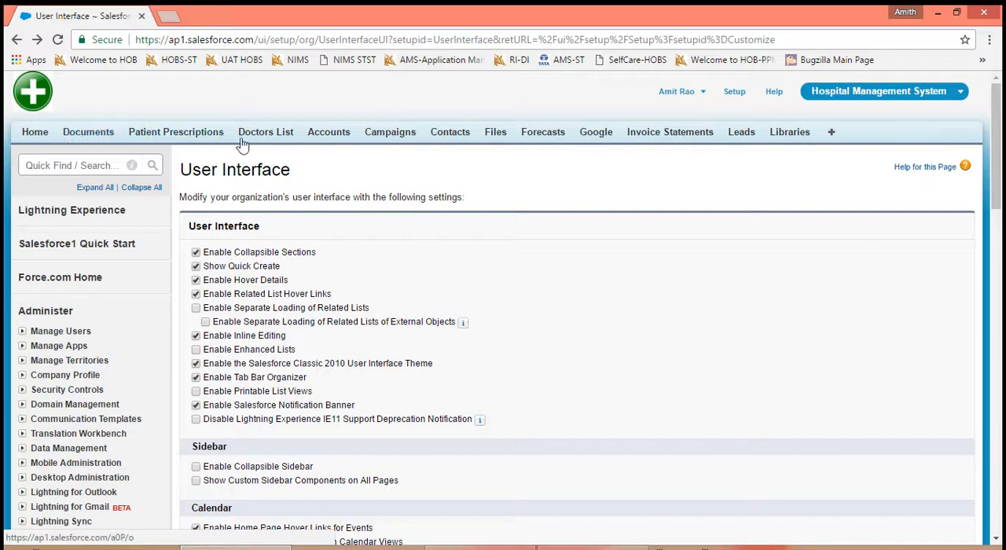
- Open the Accounts home page in a separate browser tab and switch to it
right_click(333, 132)
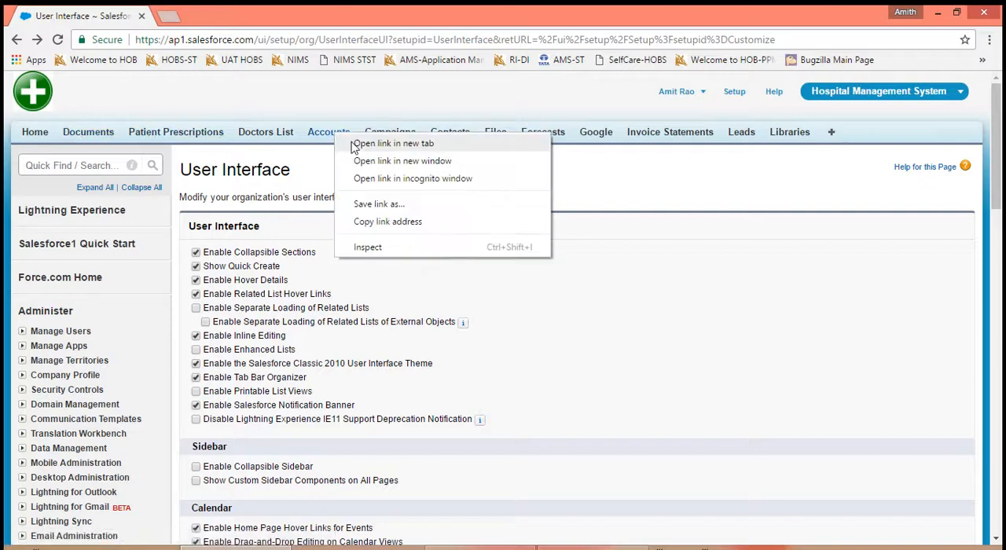
click(354, 141)
click(222, 17)
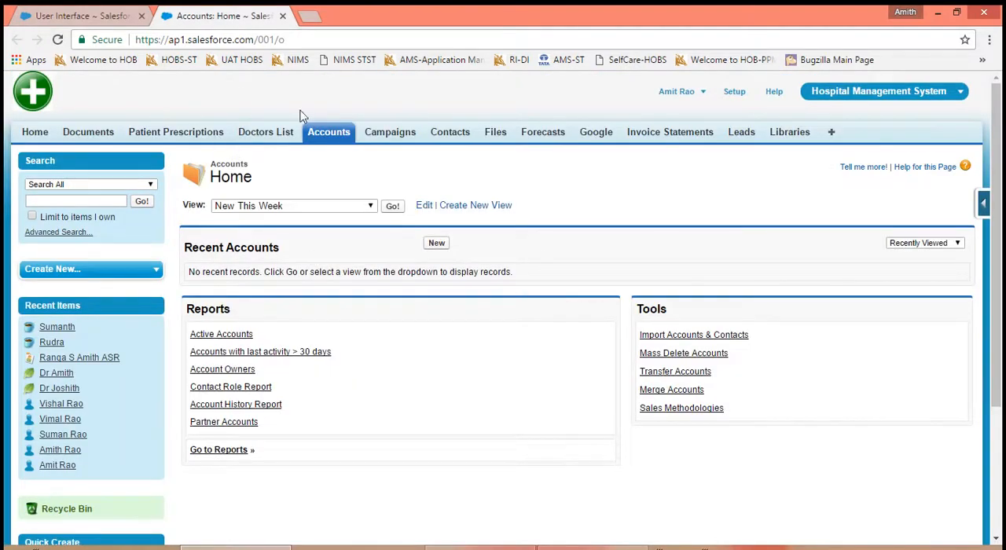
- Open the recent contact's record, view its name fields in the edit form, cancel without changes, and reopen the record from Contacts
click(439, 139)
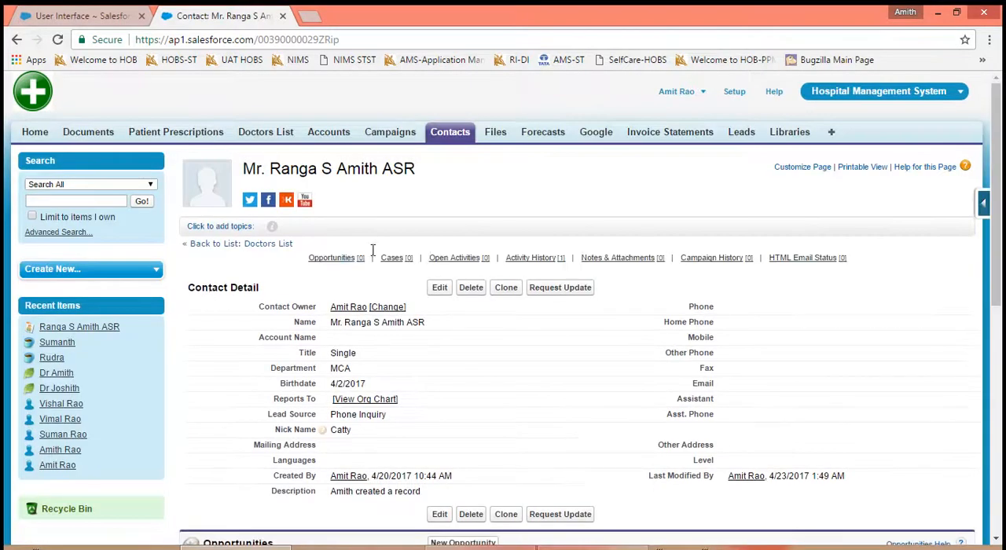
click(438, 288)
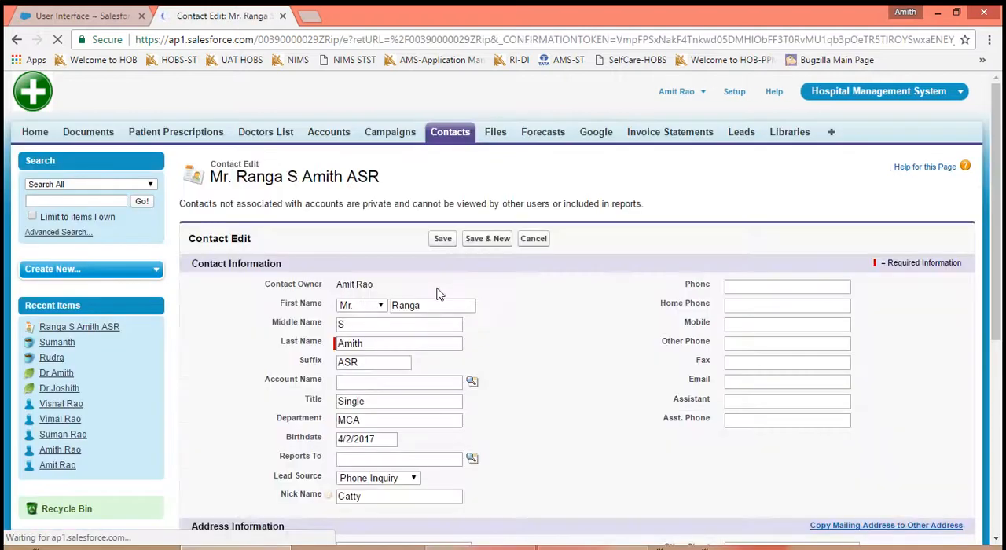
click(528, 244)
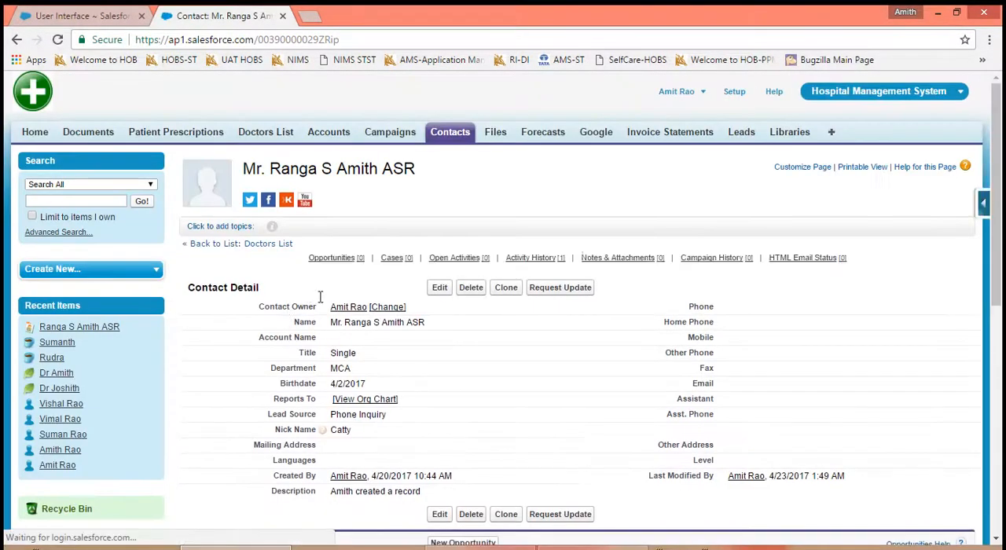
click(446, 134)
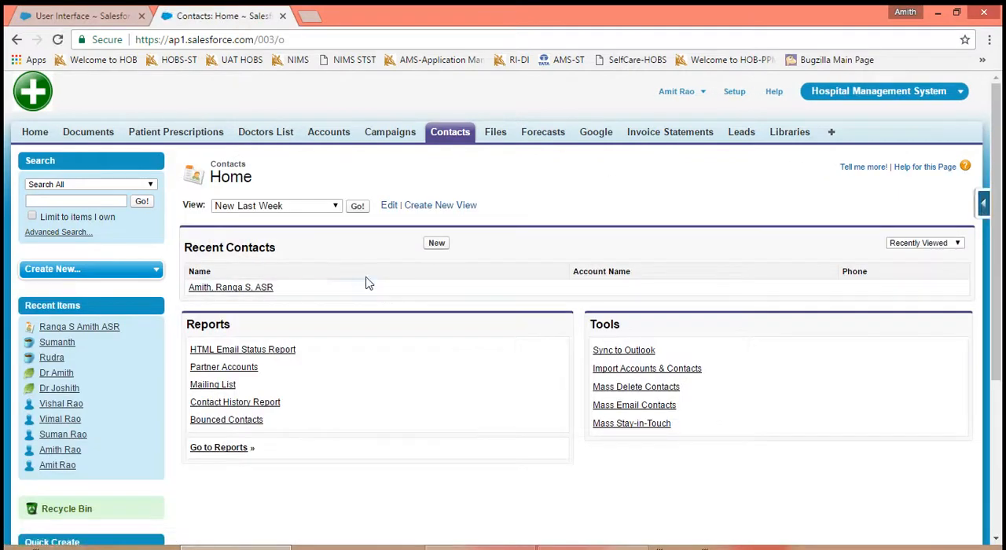
click(260, 287)
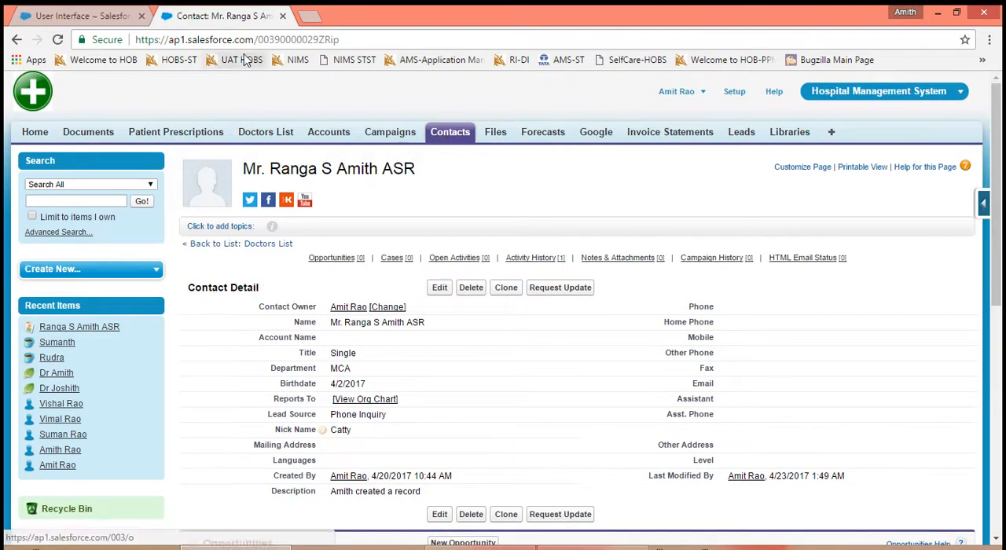
- Return to the User Interface settings and review the Name Settings and Setup options
click(106, 22)
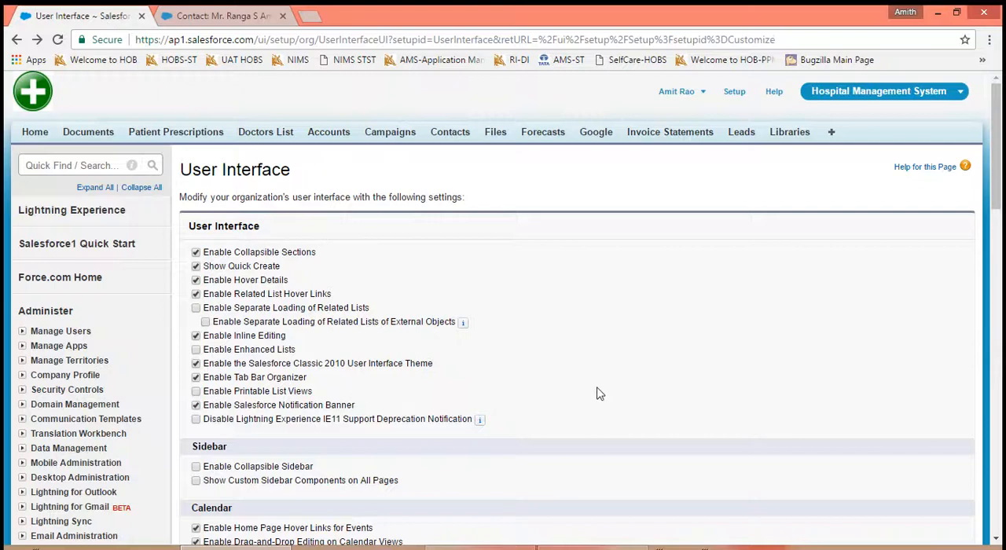
scroll(590, 388, down, 3)
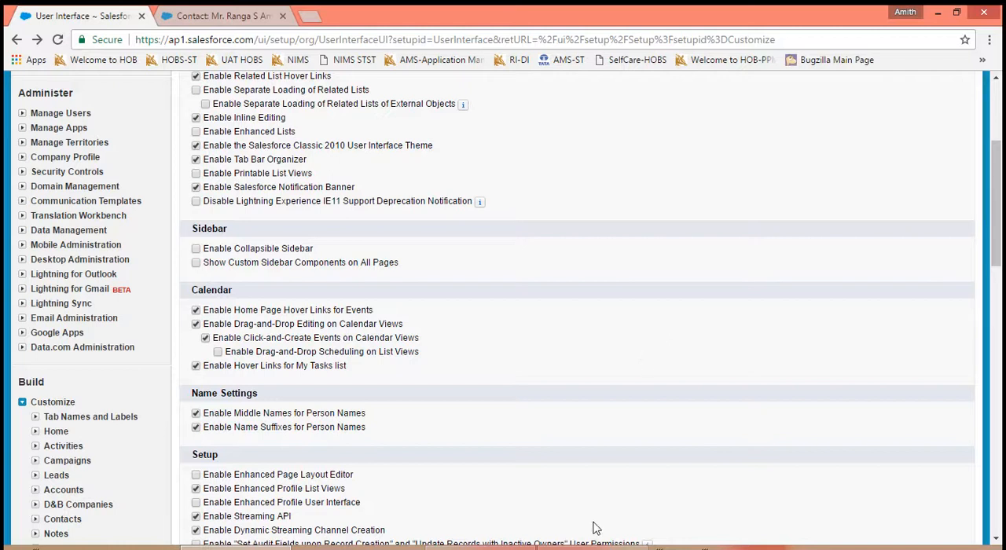
click(554, 547)
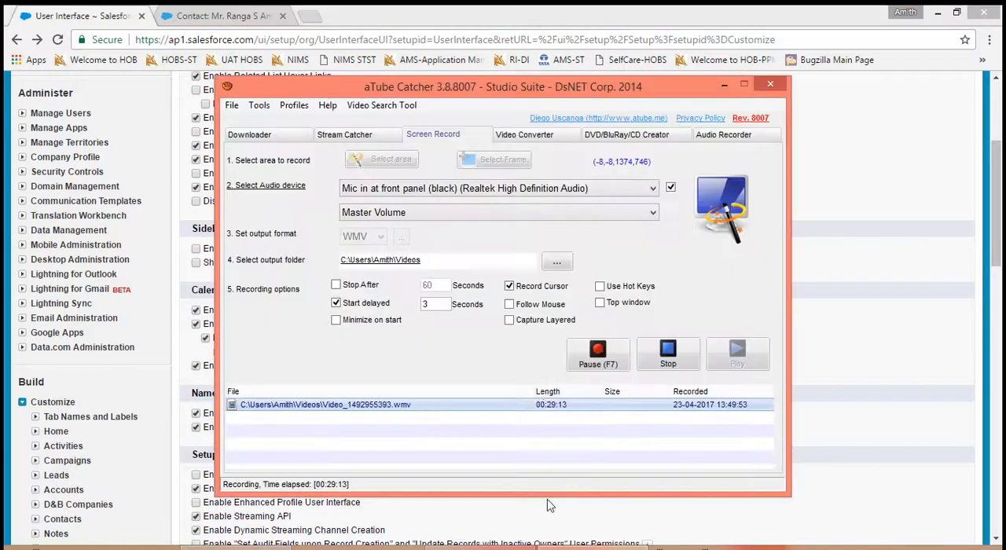
click(599, 366)
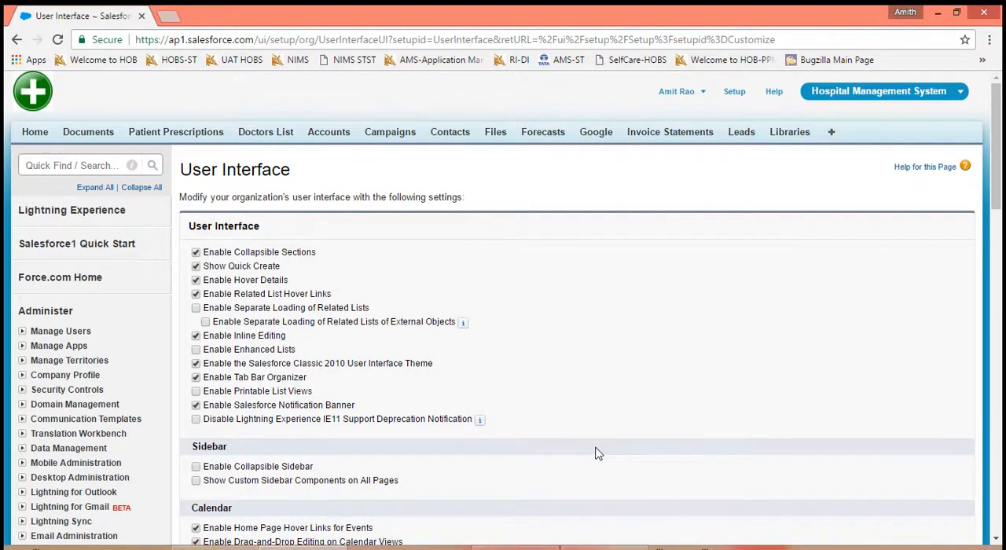
- Review the User Interface settings and save them with Enable Enhanced Page Layout Editor turned on
scroll(596, 453, down, 3)
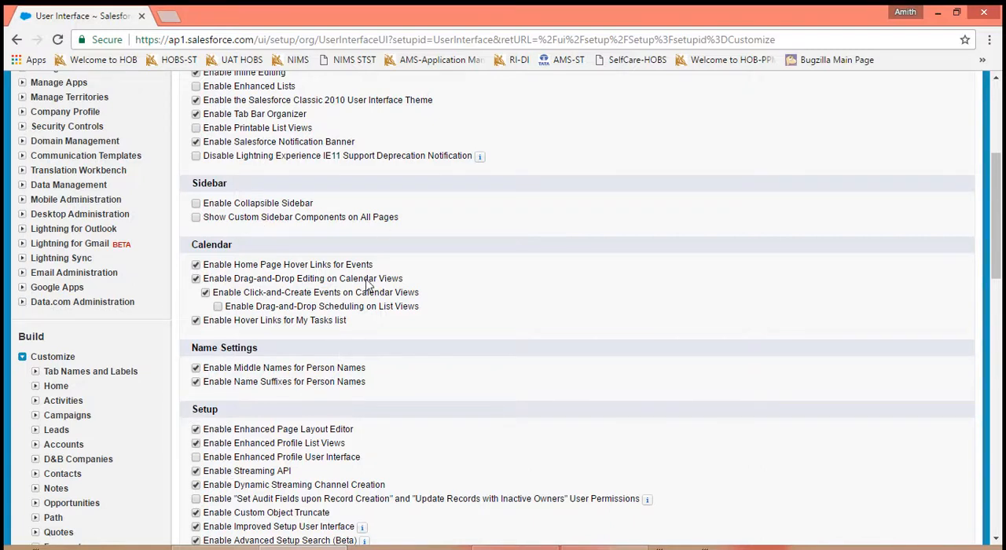
scroll(815, 341, down, 4)
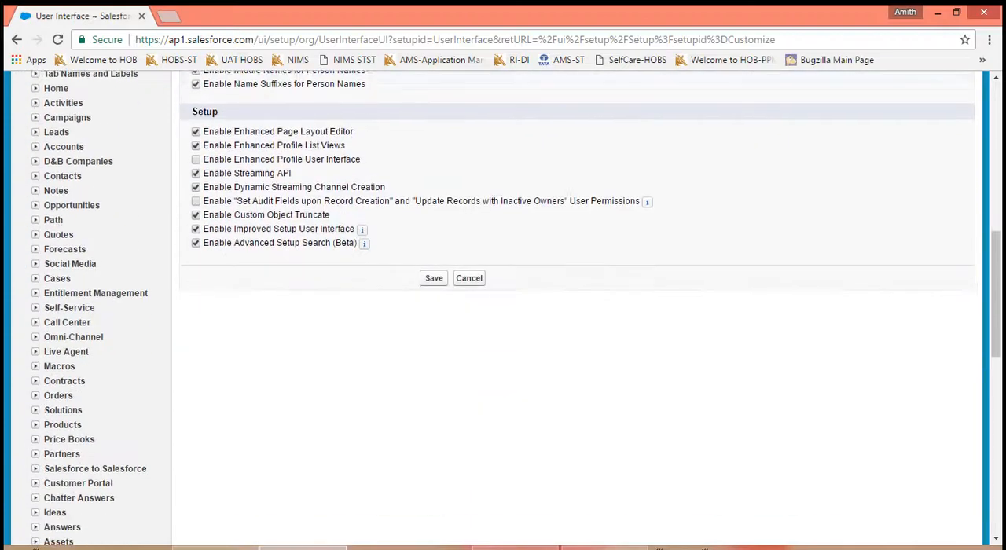
click(434, 247)
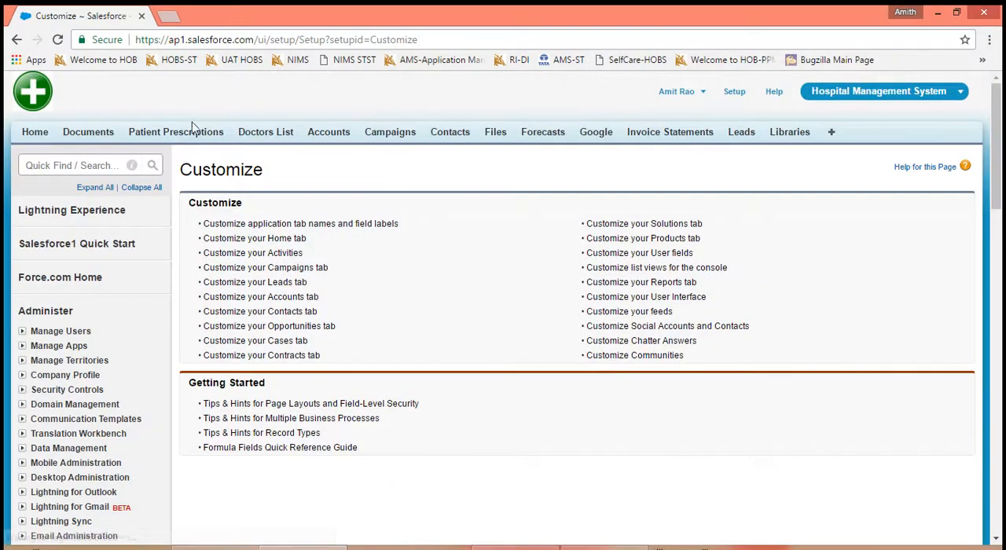
- Open Patient Prescriptions in a separate browser tab and bring up the first recent record's page layout in the enhanced editor
right_click(195, 130)
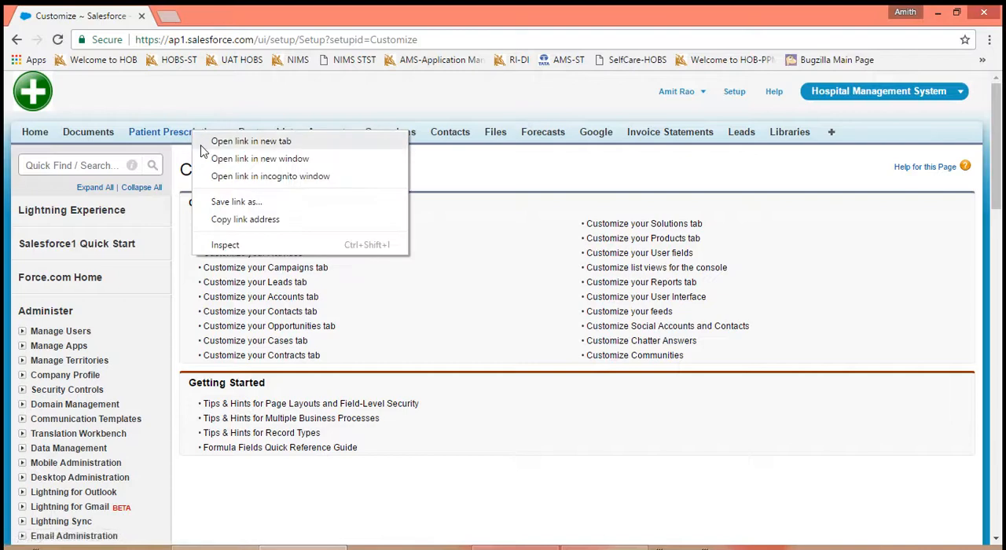
click(203, 146)
click(223, 20)
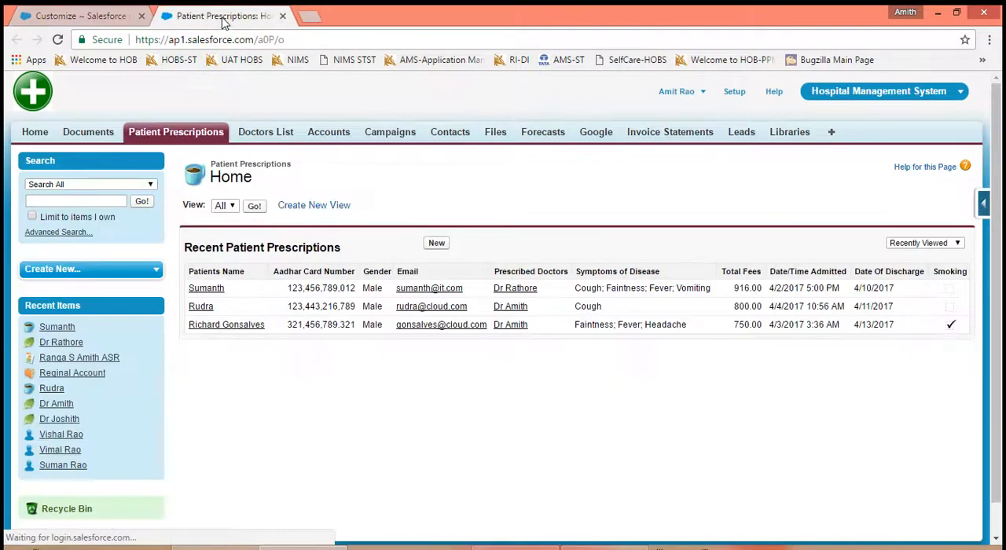
click(206, 288)
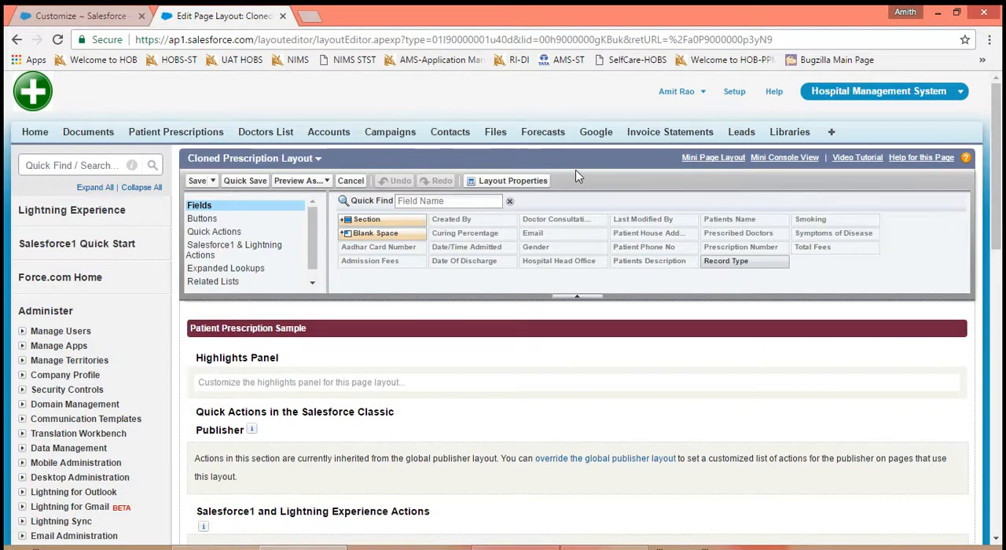
- Reopen the User Interface settings, turn off Enable Enhanced Page Layout Editor, and save
click(69, 16)
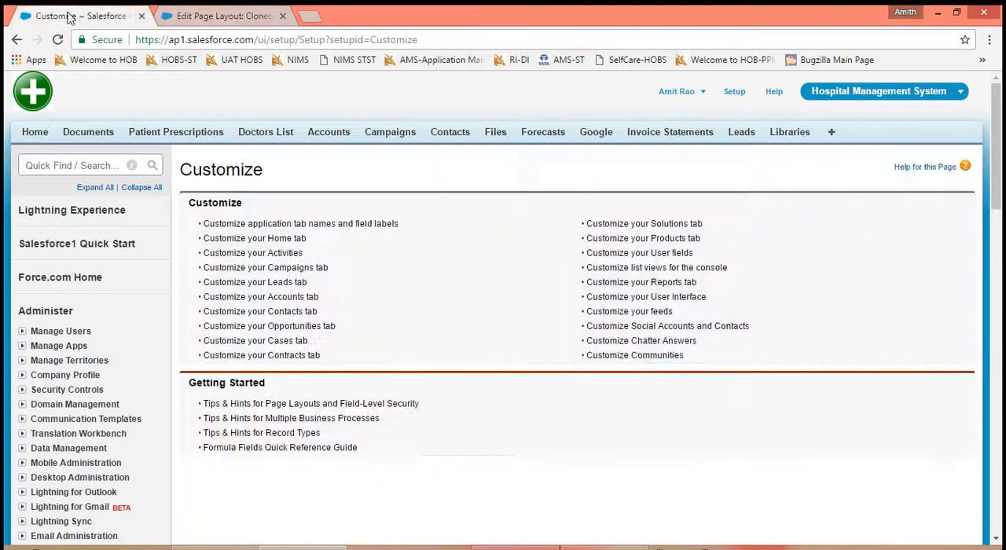
click(626, 300)
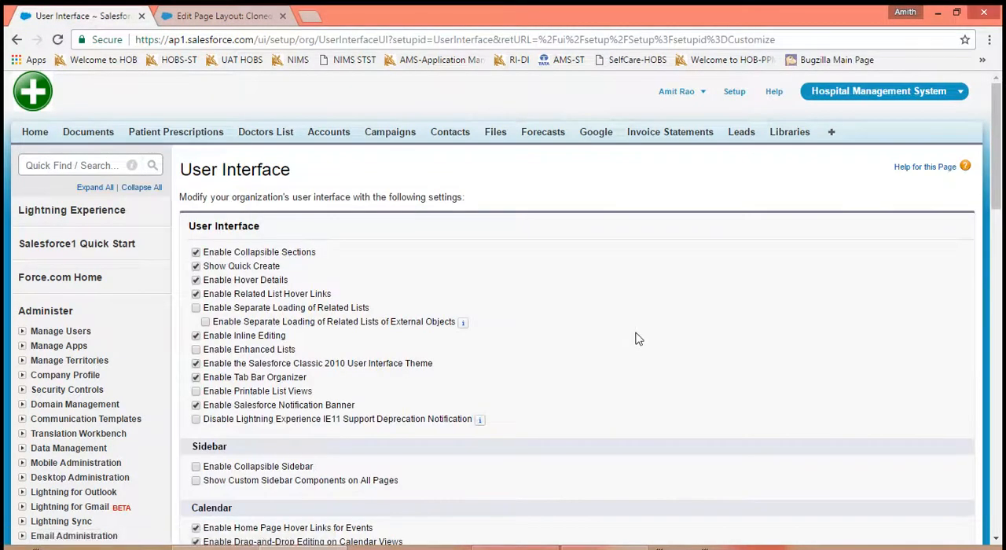
scroll(637, 339, down, 5)
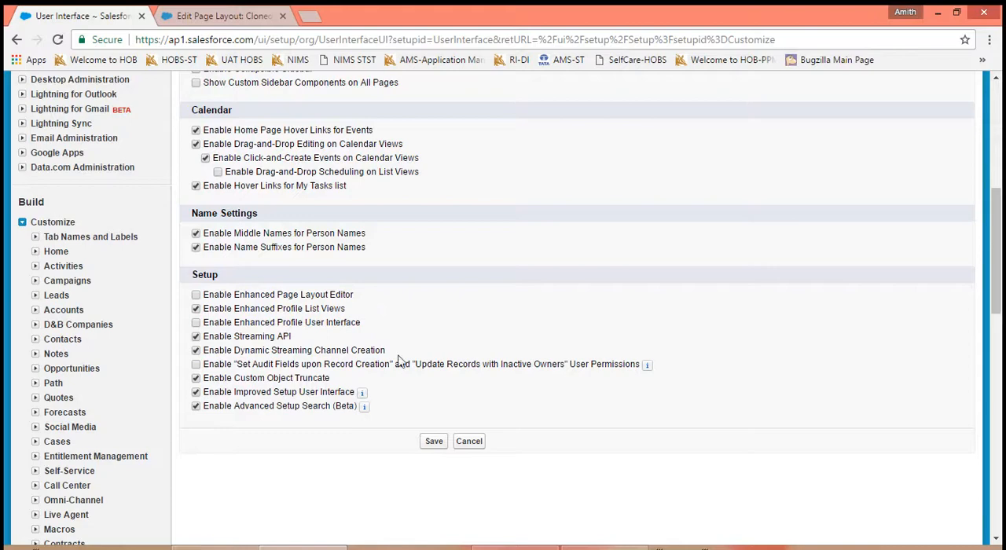
click(433, 445)
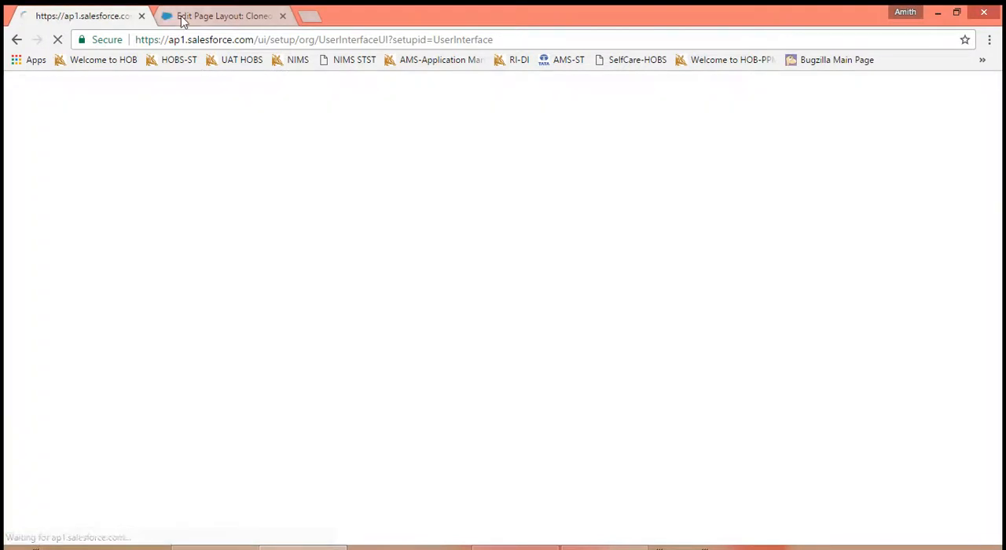
- Go back from the layout editor to the patient prescription record and reload it to check whether Edit Layout is offered
click(183, 19)
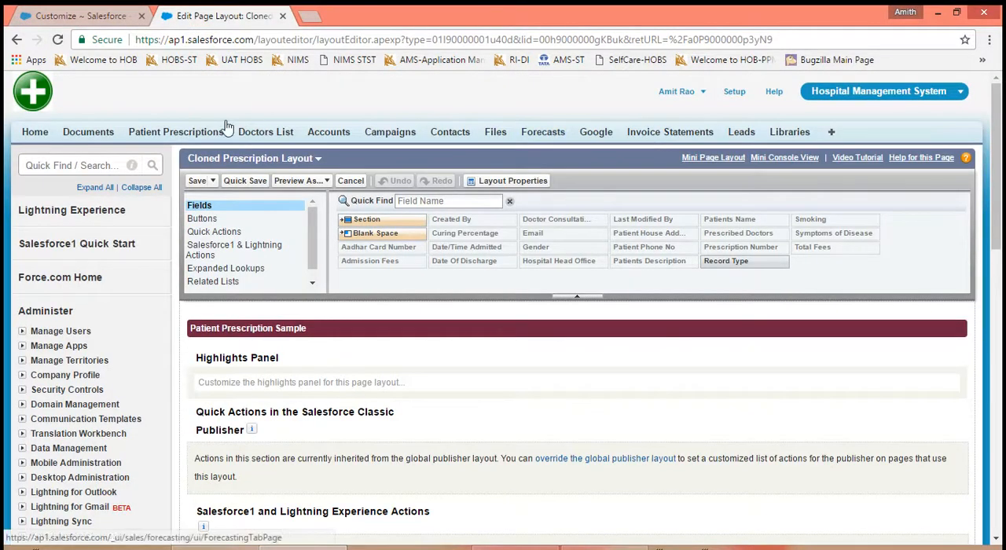
click(17, 40)
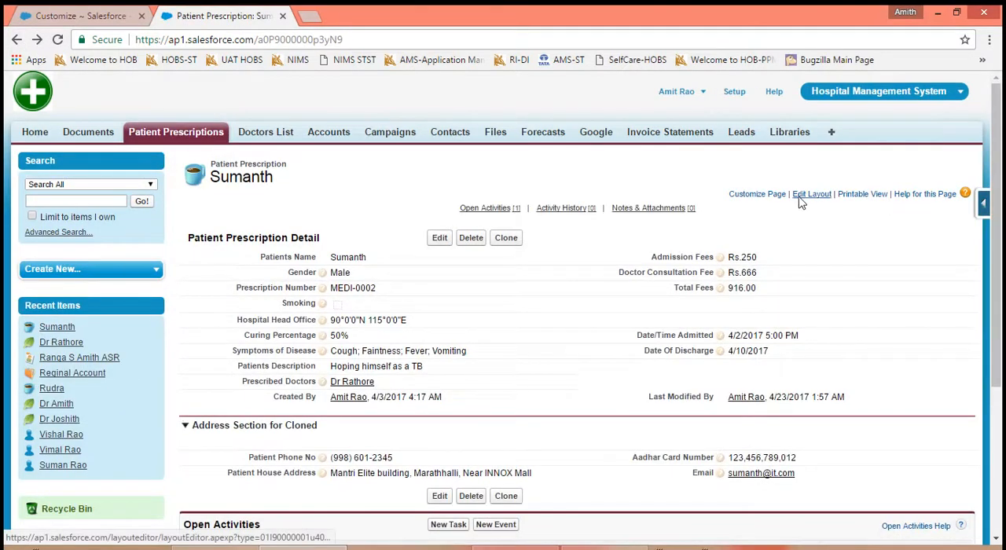
click(57, 39)
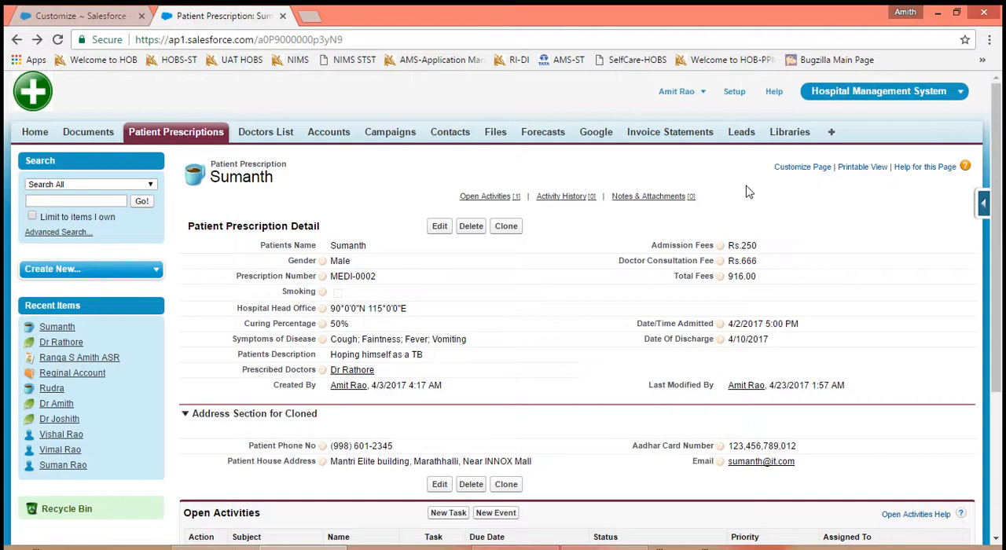
- Turn Enable Enhanced Page Layout Editor back on in the User Interface settings, save, and return to the patient prescription record
click(98, 14)
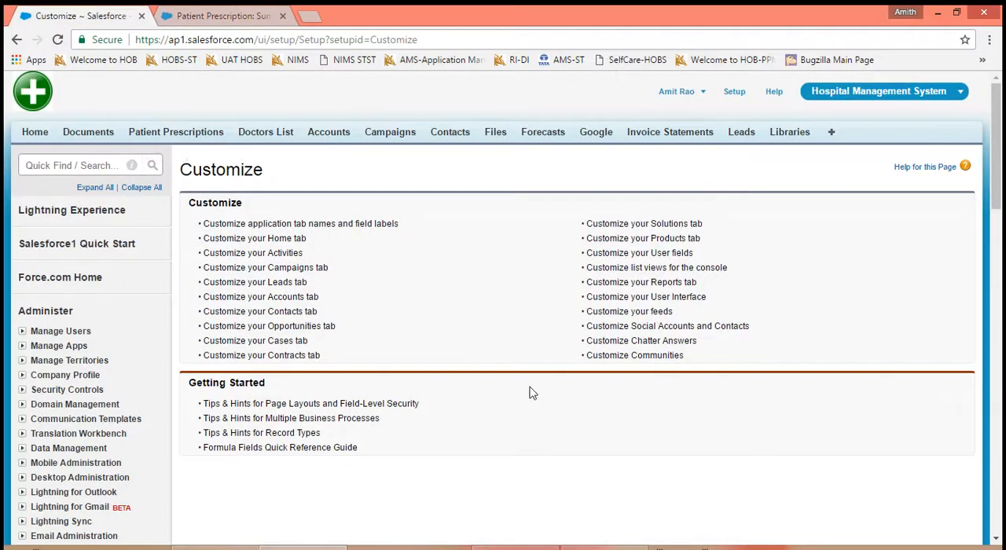
click(689, 297)
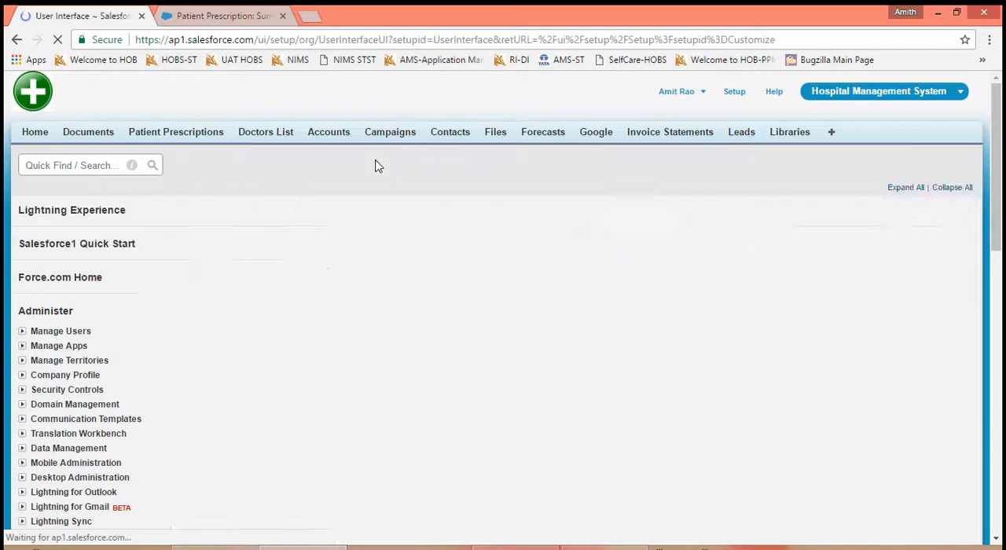
scroll(607, 403, down, 5)
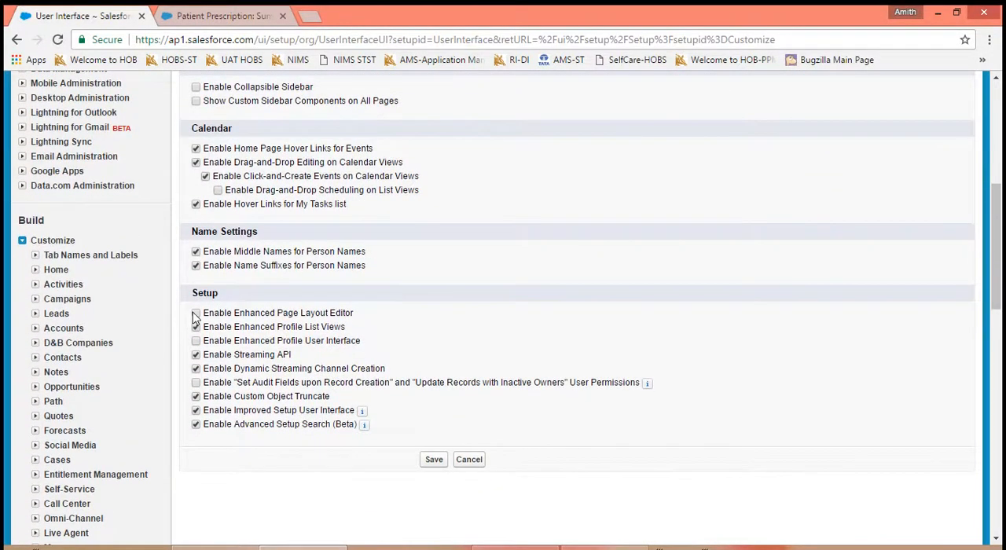
click(195, 314)
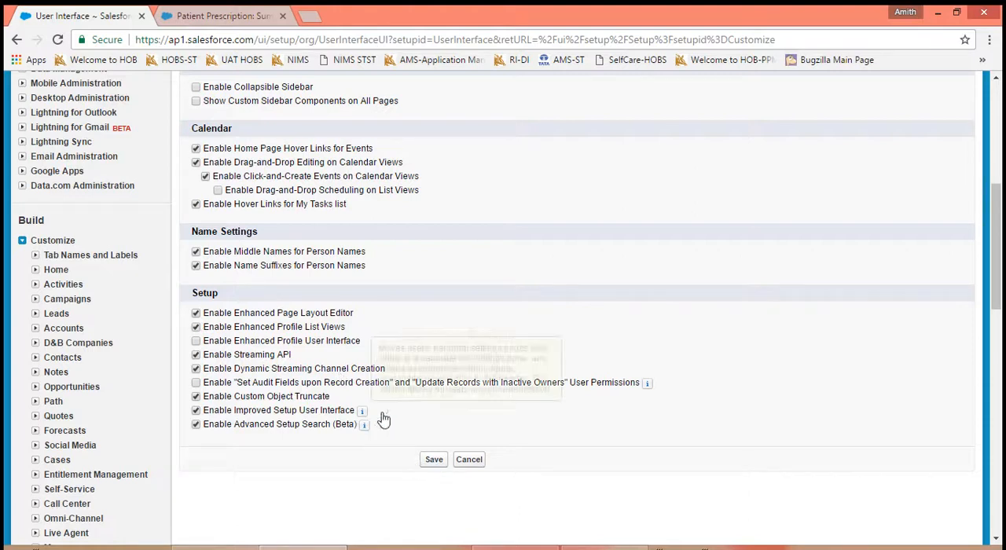
click(432, 463)
click(230, 28)
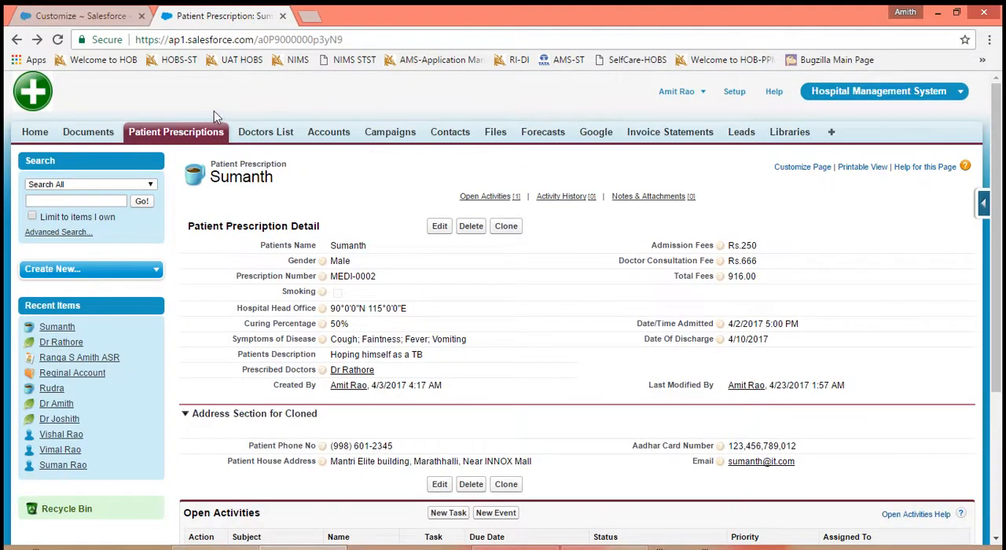
- Reload the patient prescription record to check for Edit Layout, and reopen the User Interface settings to review the Setup section
click(57, 40)
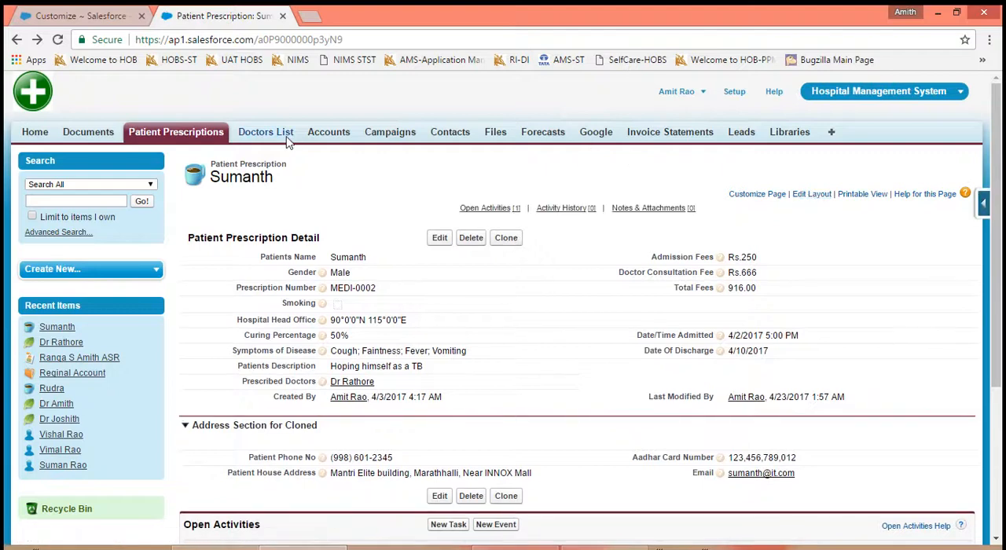
click(104, 16)
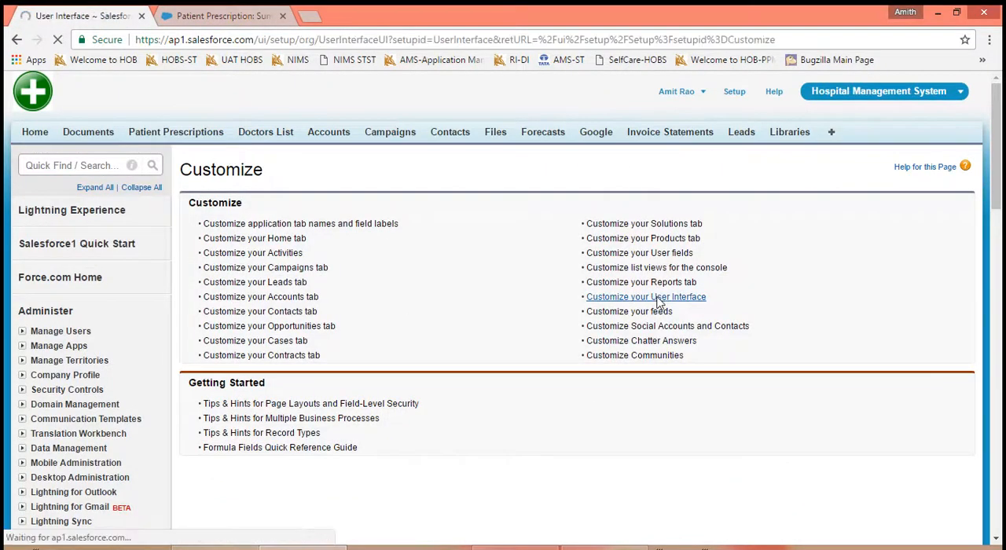
scroll(584, 426, down, 2)
scroll(508, 308, down, 4)
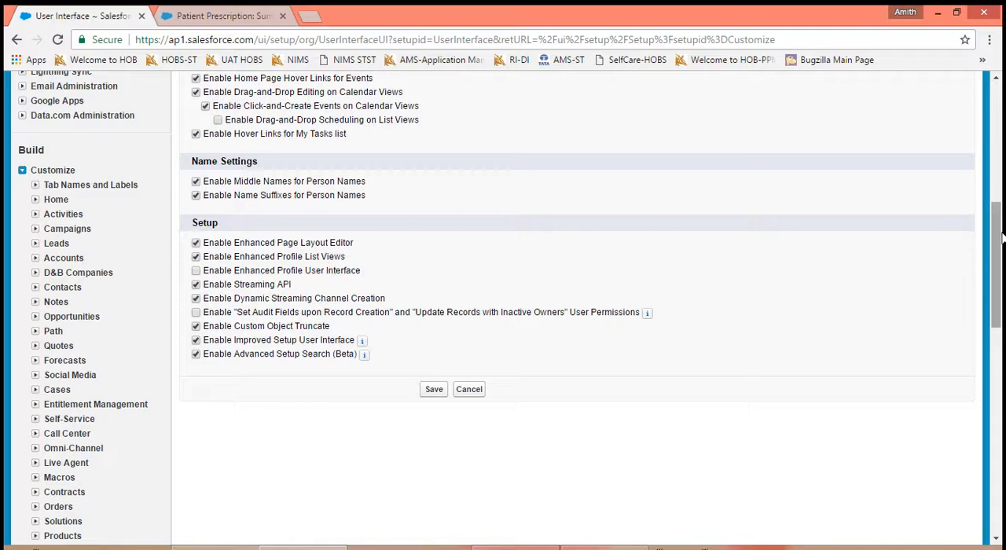
drag(997, 238, 998, 121)
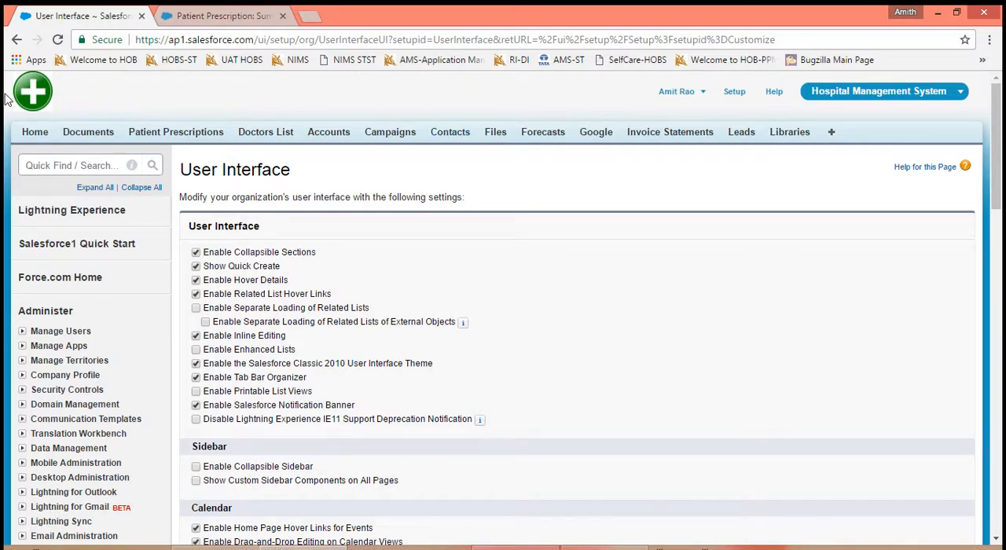
key(alt+Tab)
key(alt+Tab)
scroll(743, 386, down, 5)
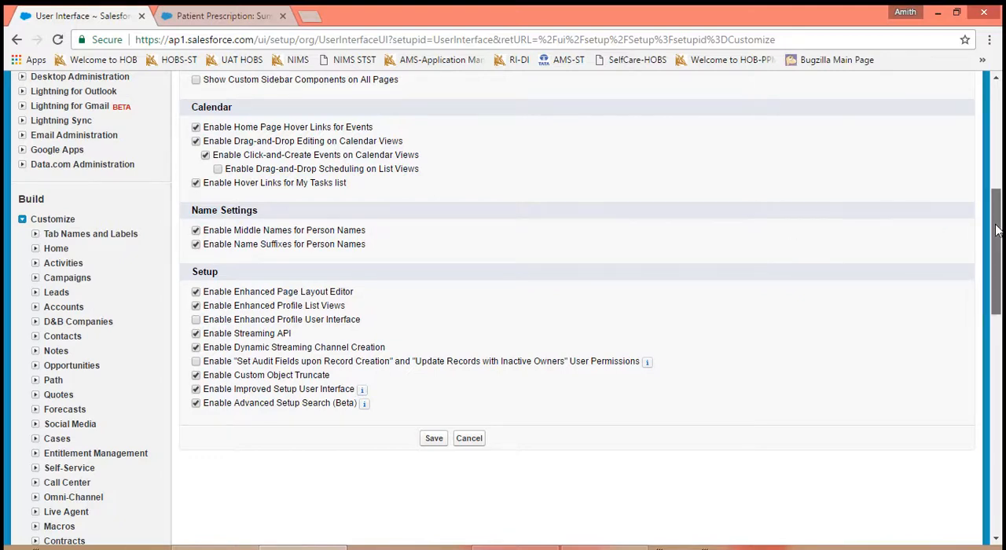
drag(995, 229, 995, 85)
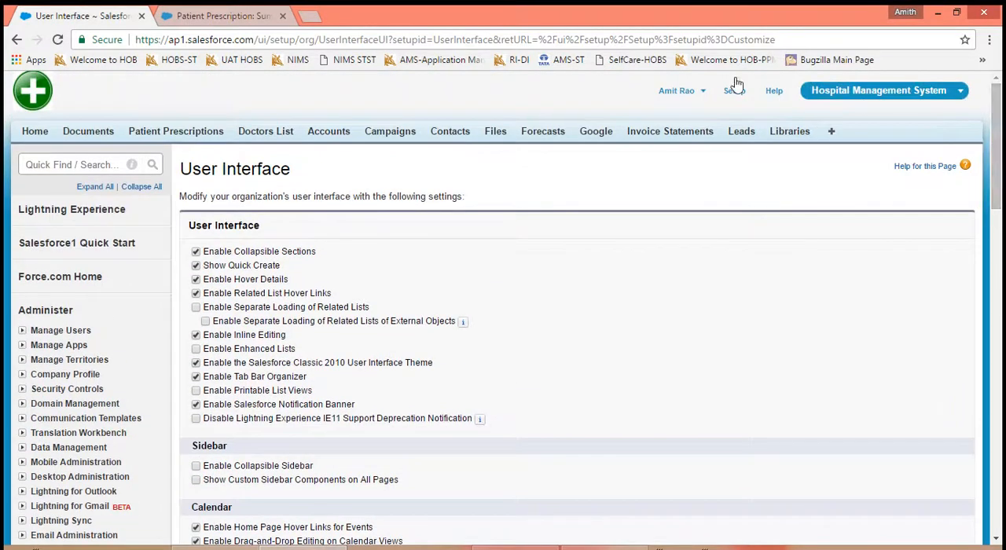
click(700, 92)
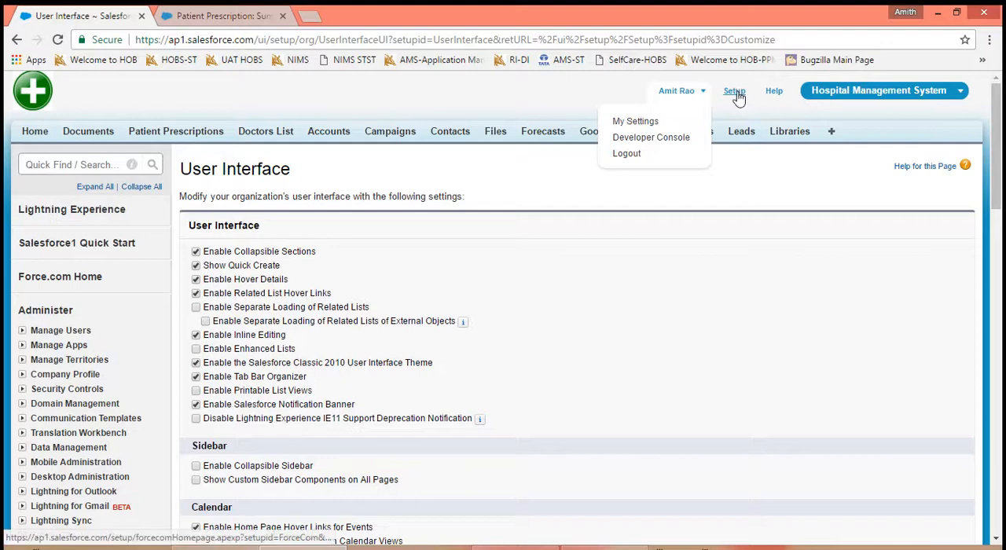
- Find Profiles in Setup, open it in a new browser tab, and show the records-per-page choices of the profile list
click(103, 163)
text(Pro)
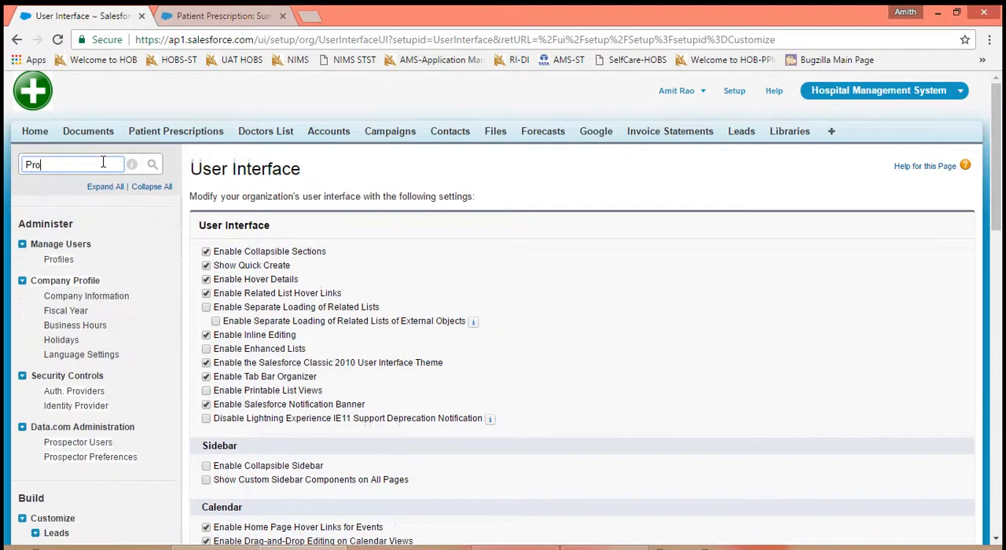
text(files)
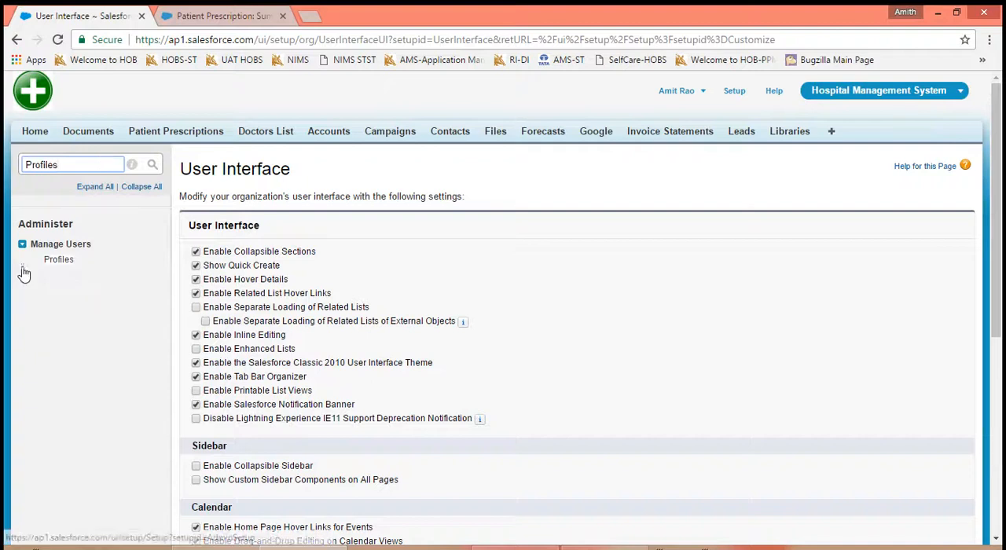
right_click(56, 262)
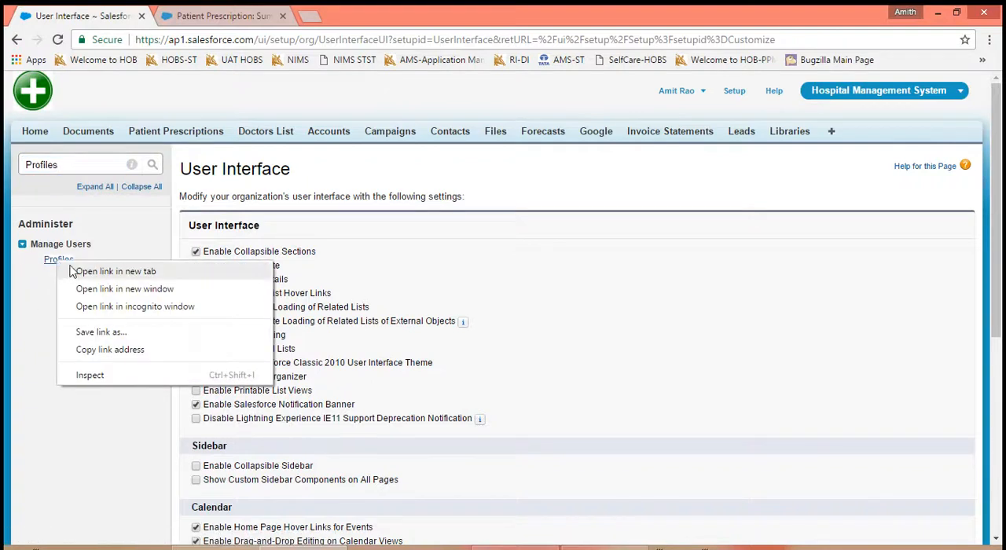
click(72, 271)
click(339, 17)
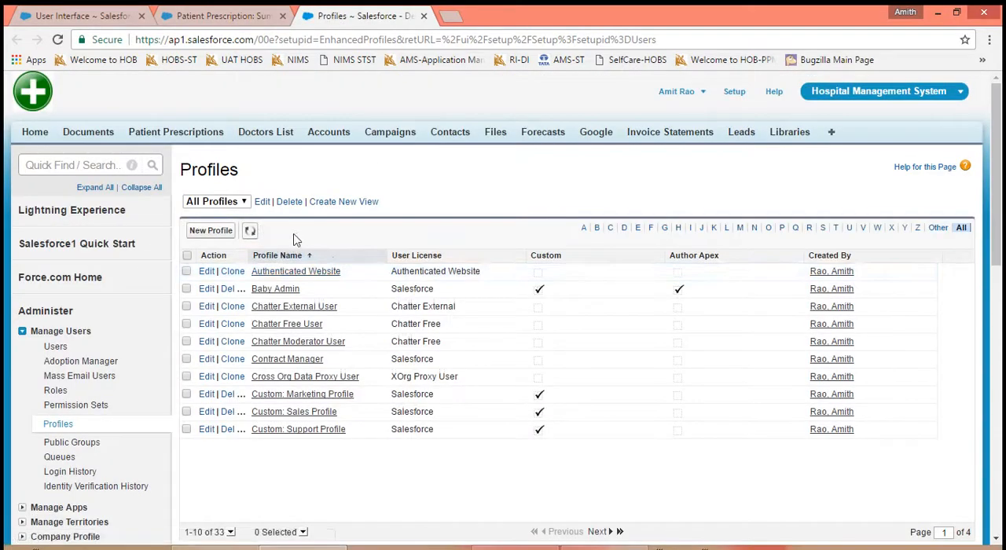
click(230, 532)
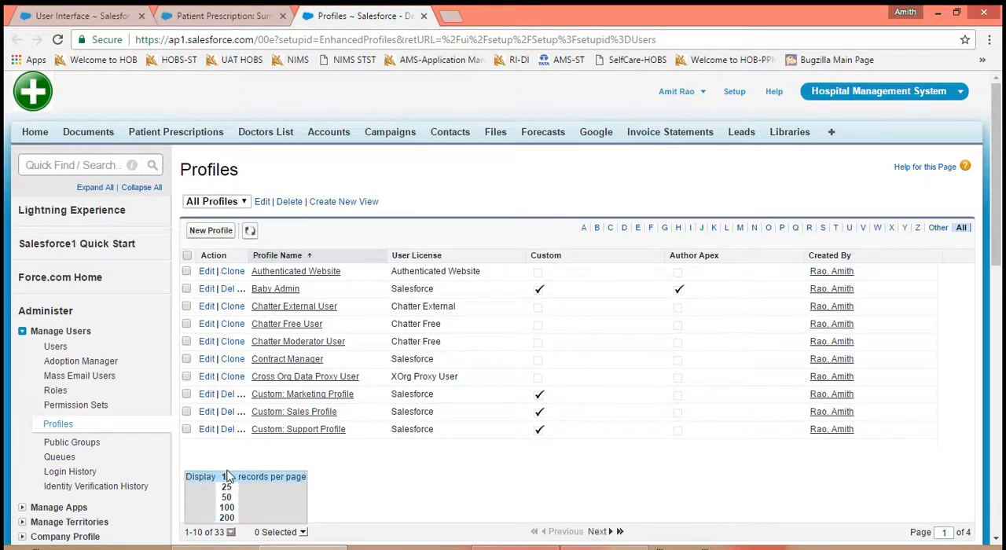
- Turn off Enable Enhanced Profile List Views in the User Interface settings and save
click(107, 16)
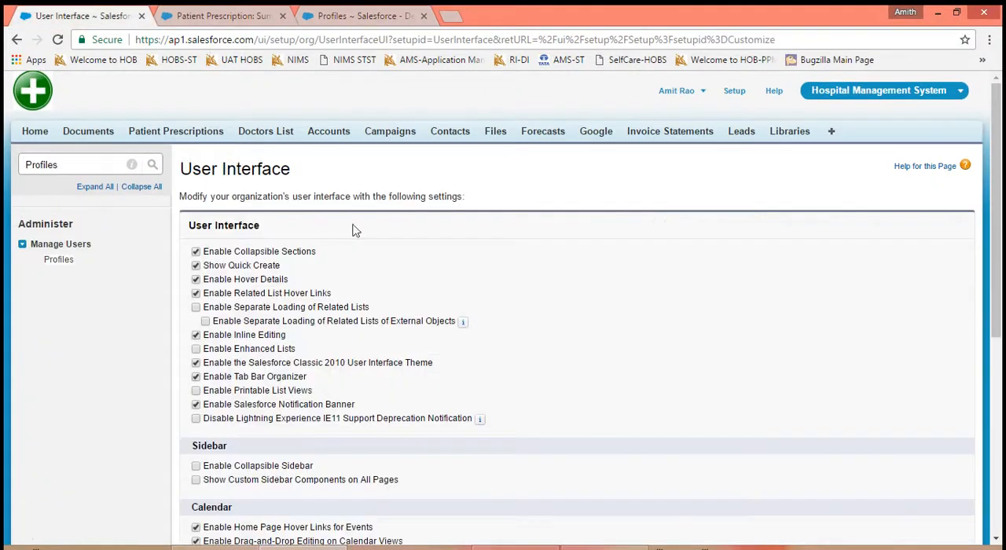
scroll(548, 425, down, 4)
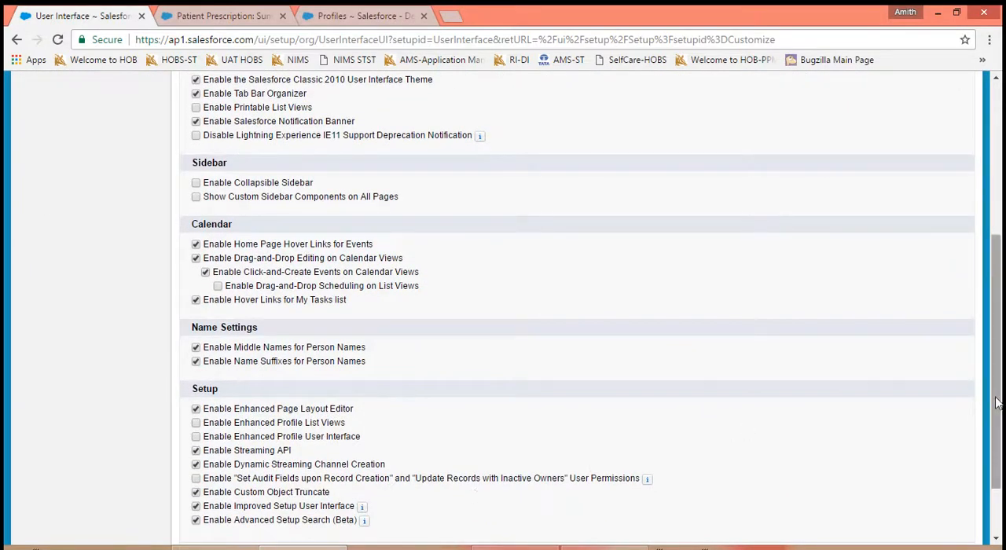
drag(996, 402, 996, 446)
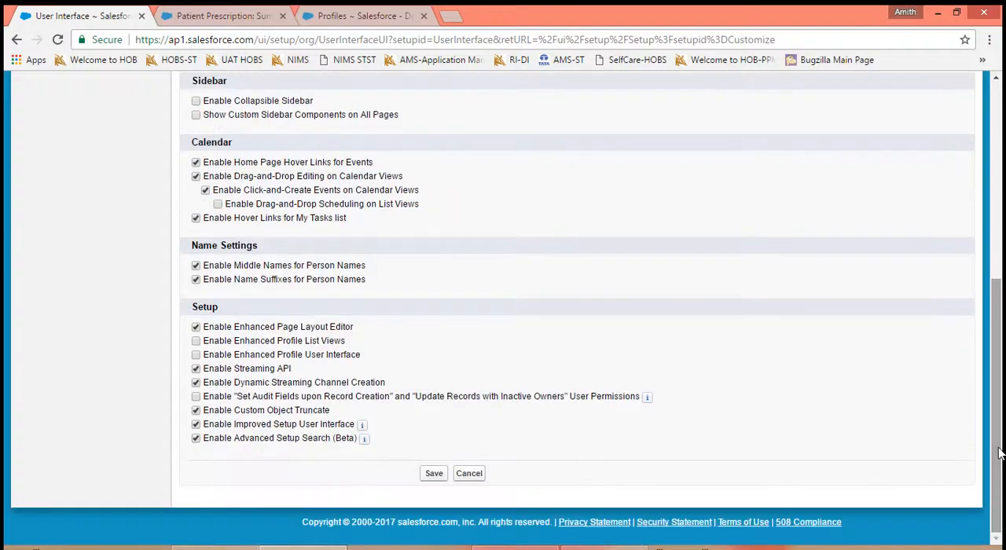
click(440, 476)
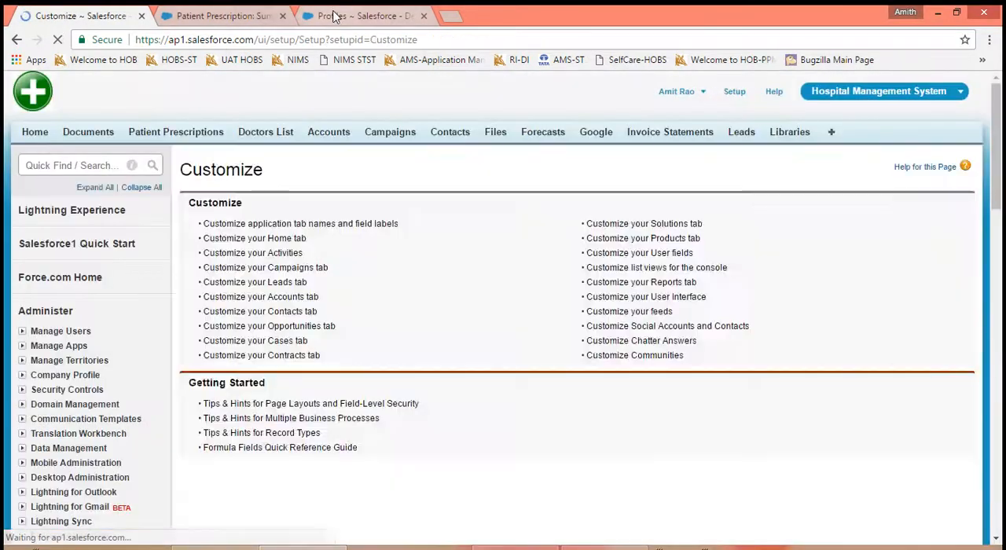
- Reload the Profiles page to check the effect of the setting and return to the Manage Users page
click(335, 16)
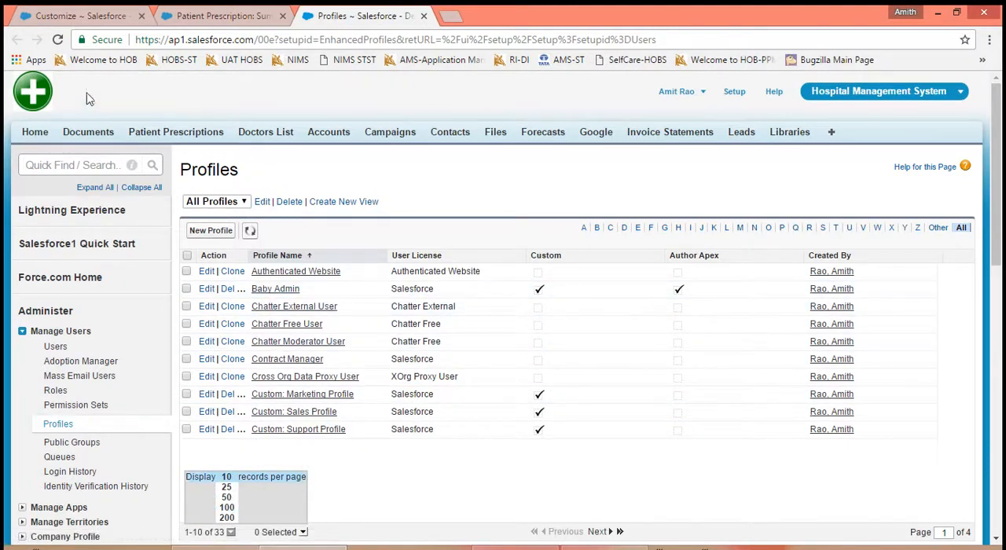
click(57, 39)
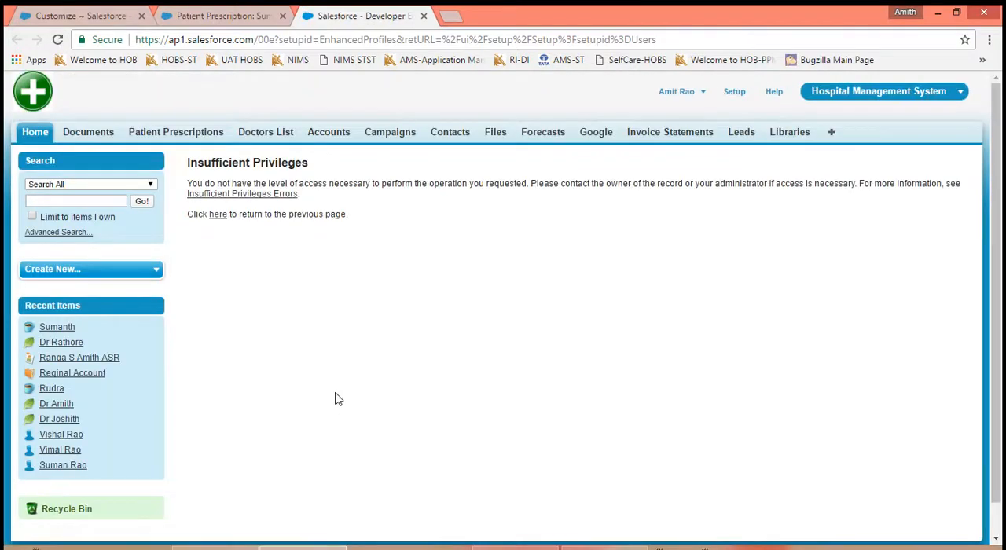
click(218, 215)
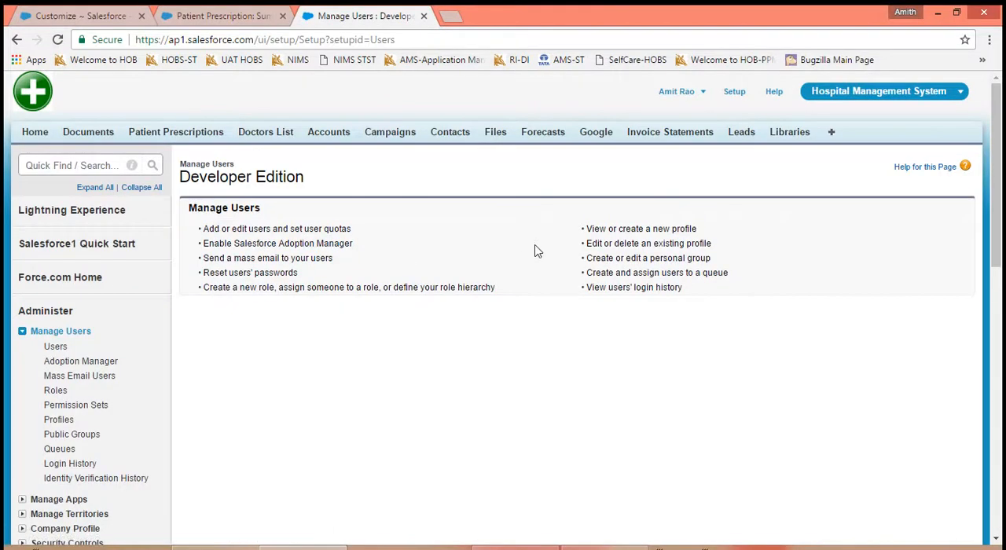
click(69, 165)
text(Profiles)
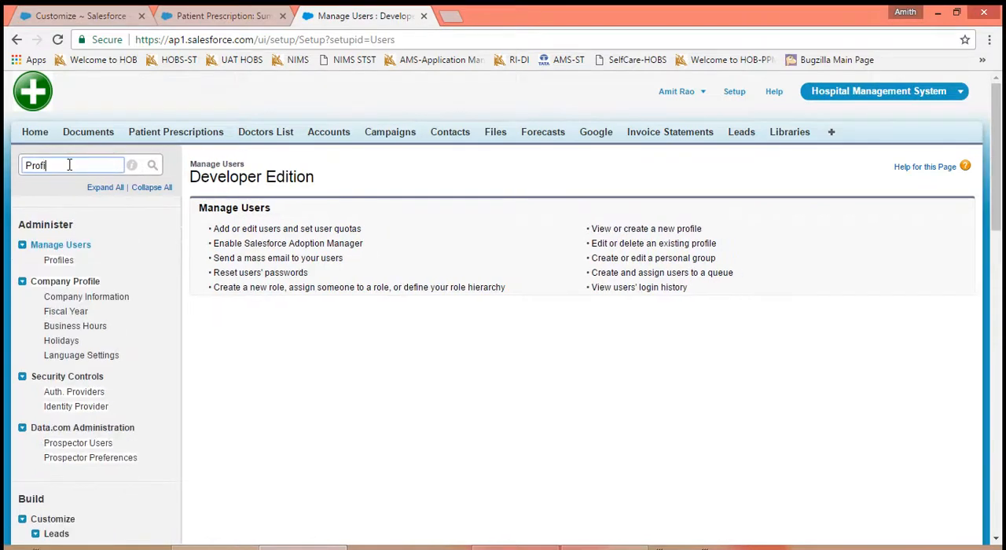
key(Return)
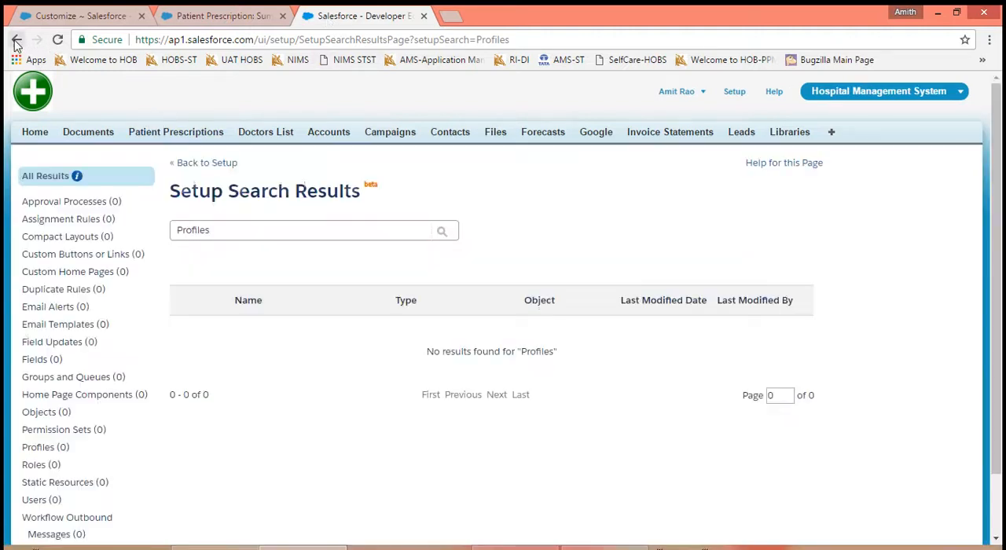
click(17, 40)
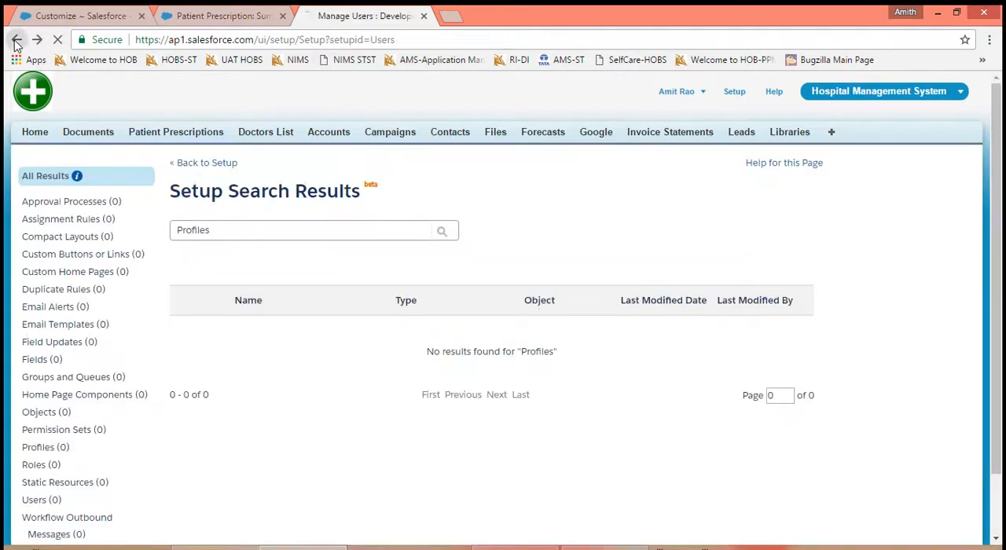
- Find Profiles in the Setup navigation, open the page, and examine the plain list of user profiles through to its end
click(53, 162)
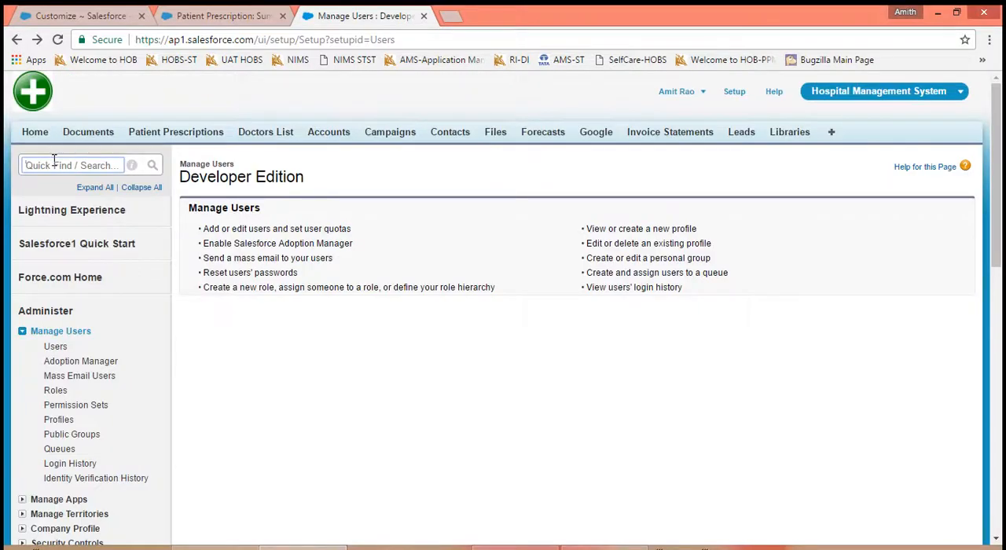
text(Profile)
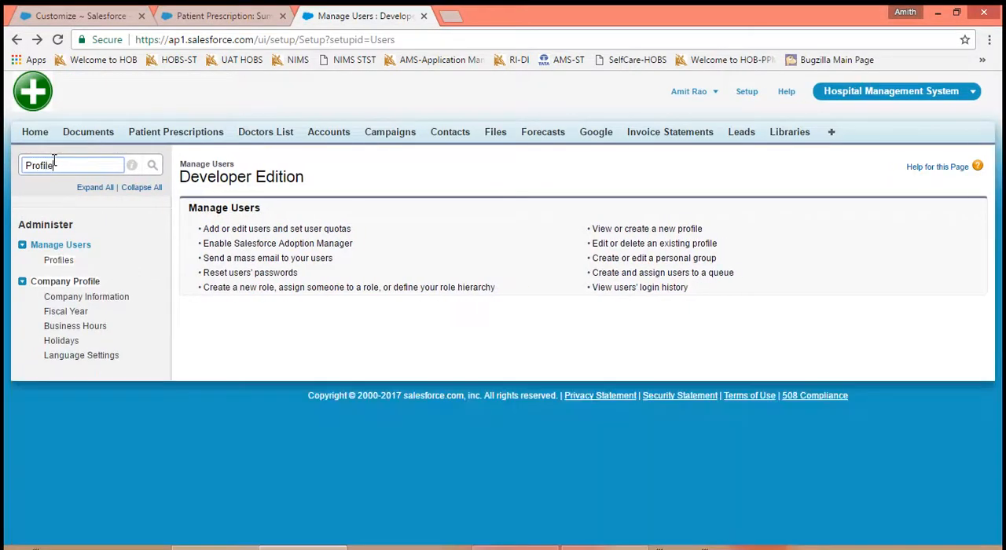
text(s)
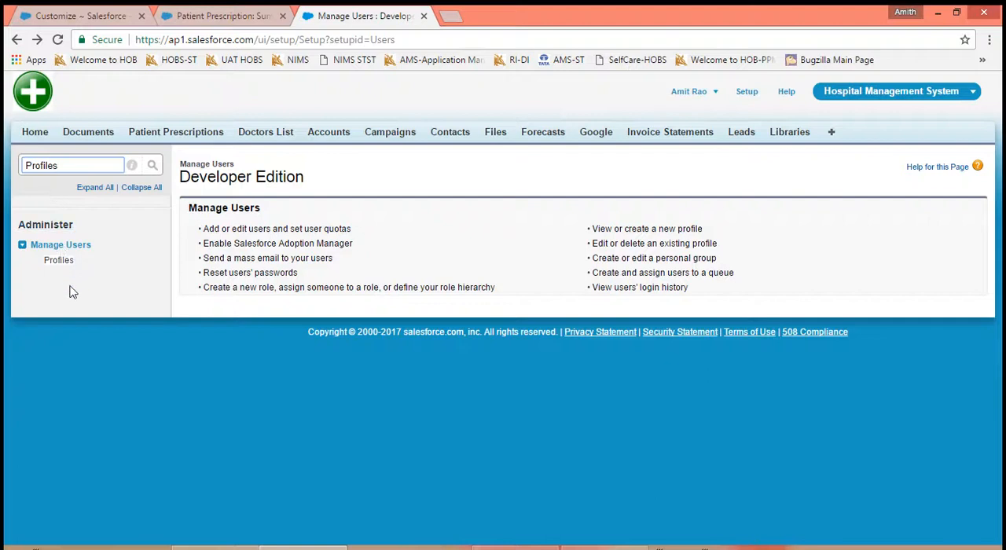
click(59, 263)
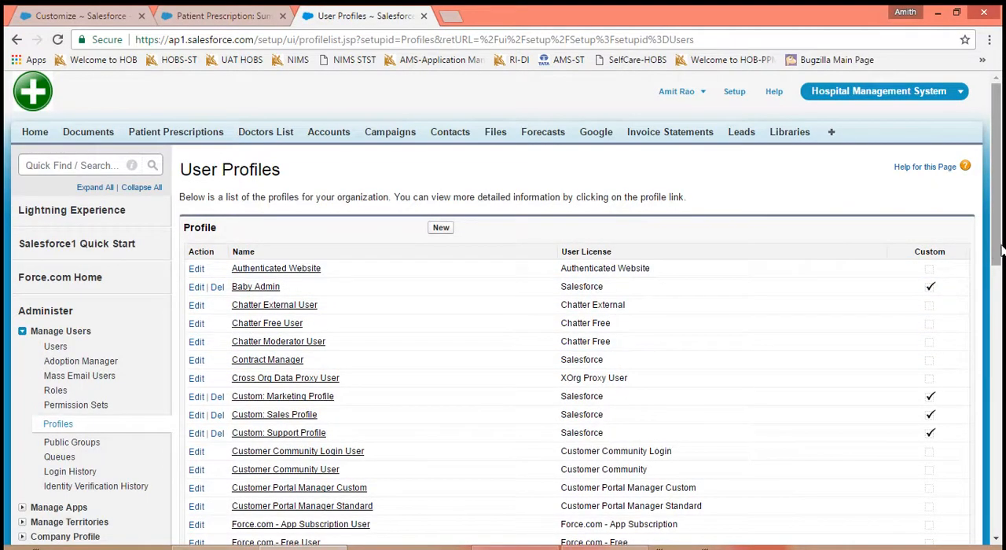
drag(1000, 250, 1001, 450)
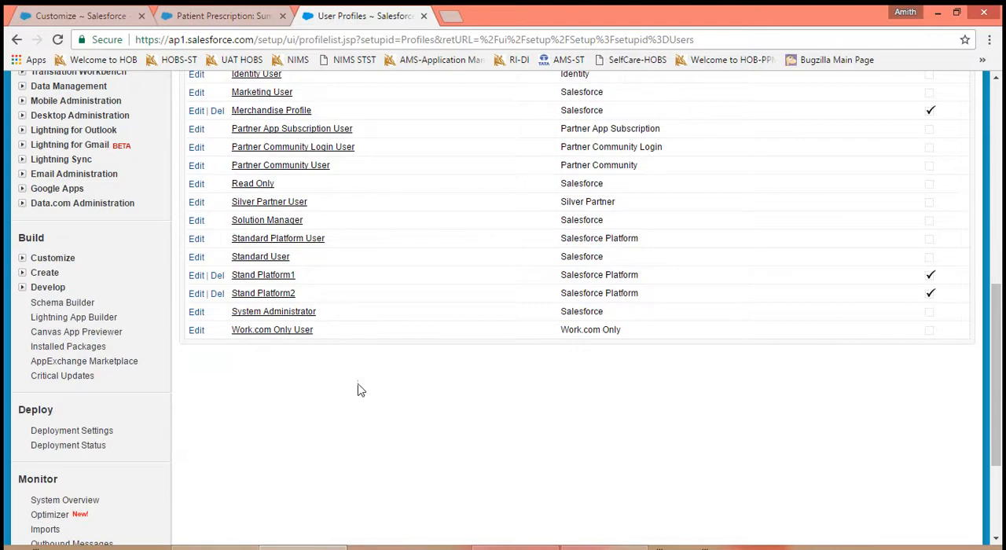
- Reopen the User Interface settings, turn Enable Enhanced Profile List Views back on, and save
click(79, 15)
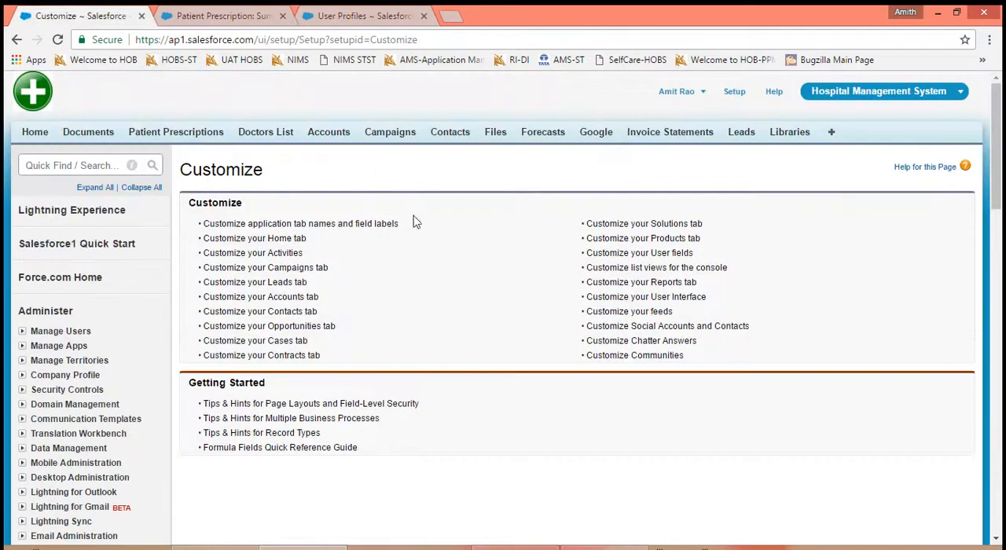
click(652, 299)
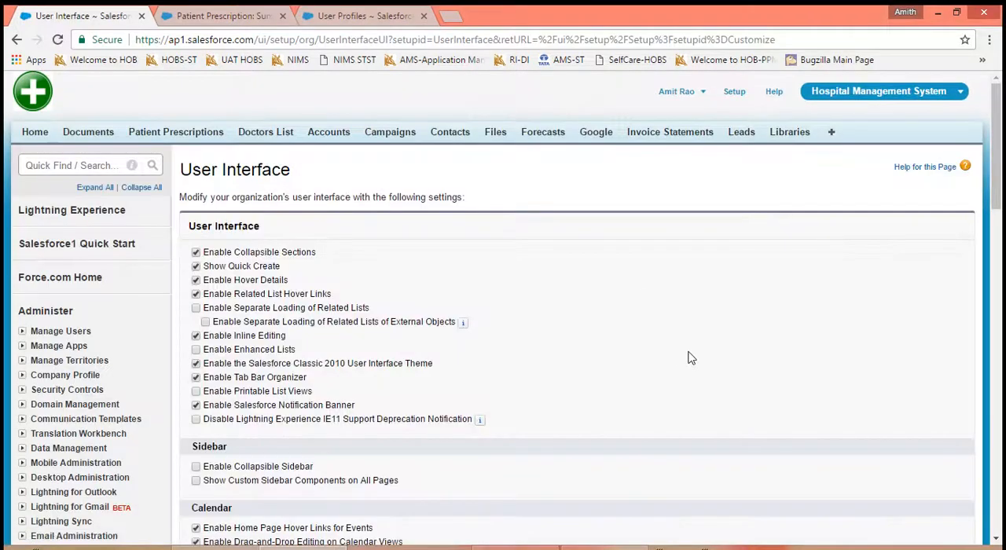
scroll(727, 386, down, 5)
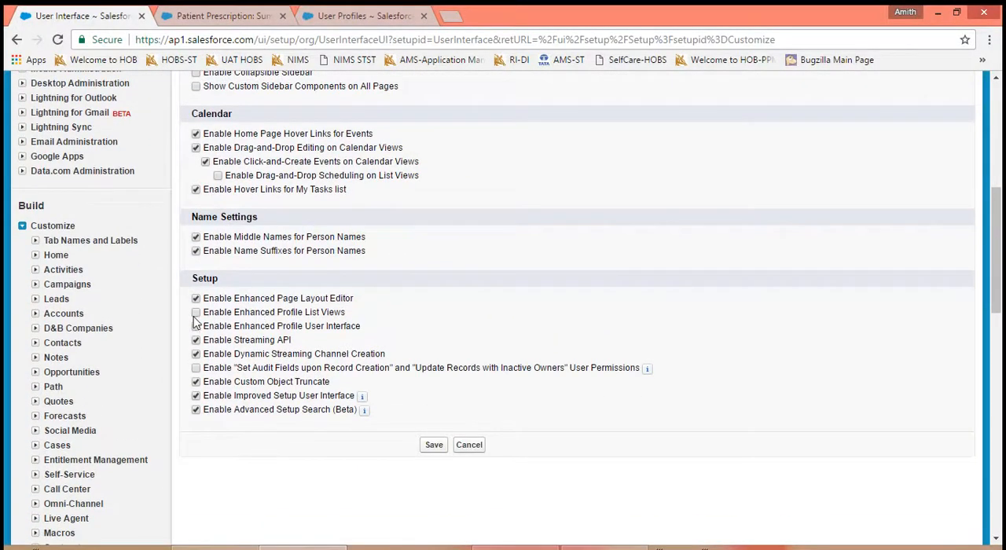
click(196, 325)
click(434, 445)
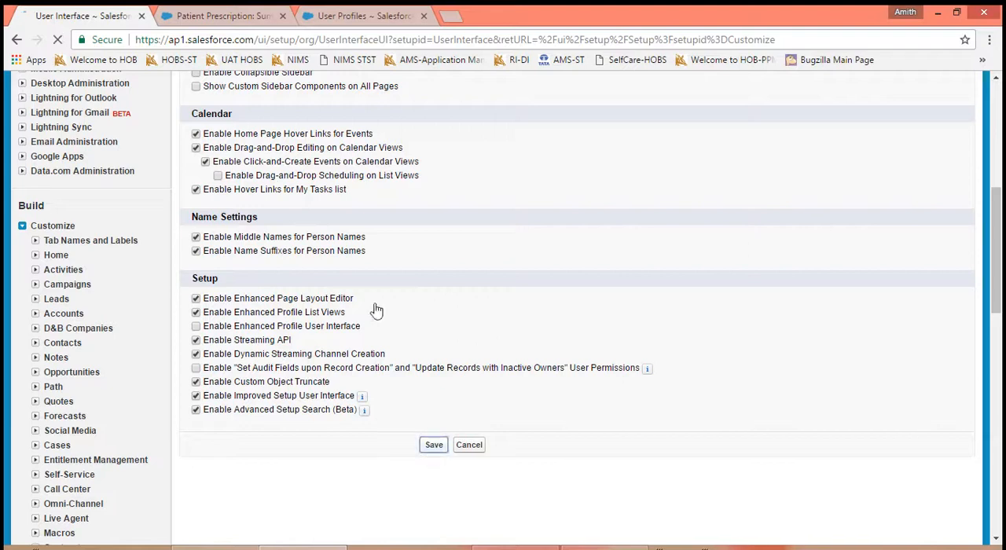
- Reload the user profiles page to check the re-enabled list view setting and return to the Manage Users page
click(334, 22)
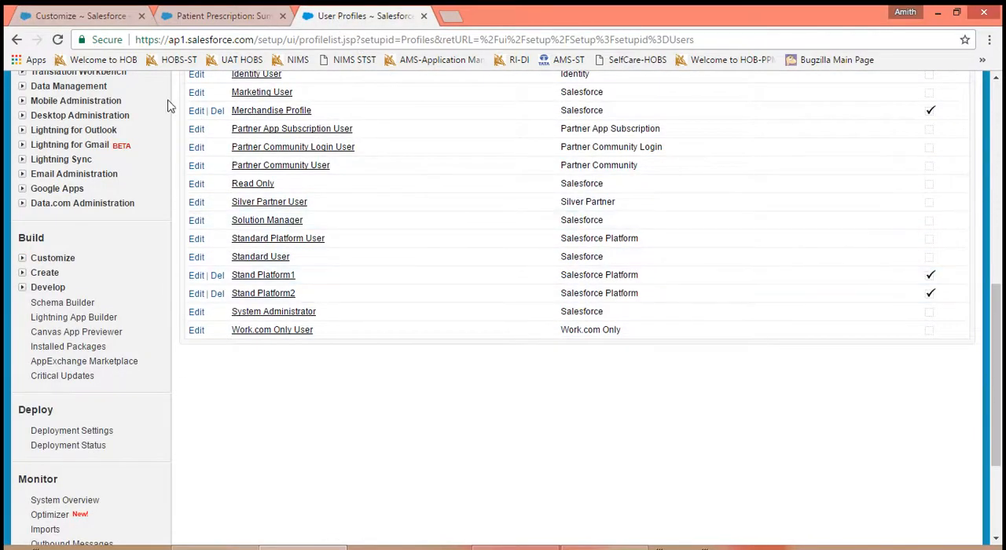
click(58, 39)
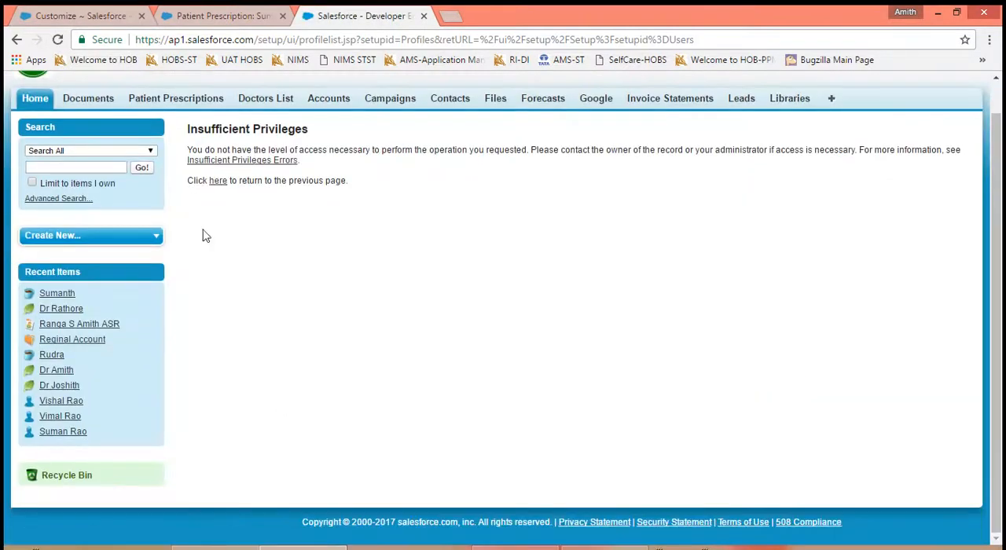
click(218, 183)
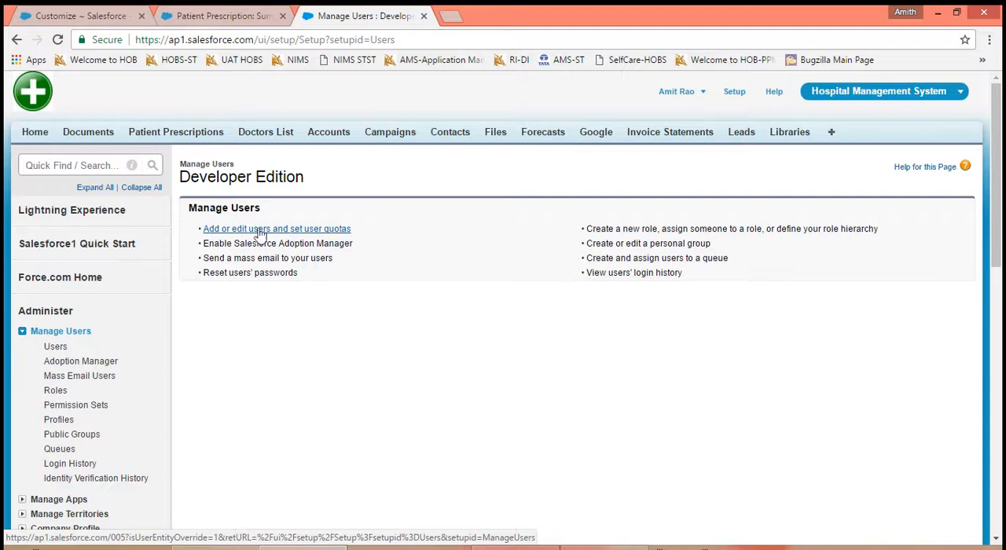
- Find Profiles in the Setup navigation, open the enhanced profile list, and examine its records-per-page choices
click(110, 166)
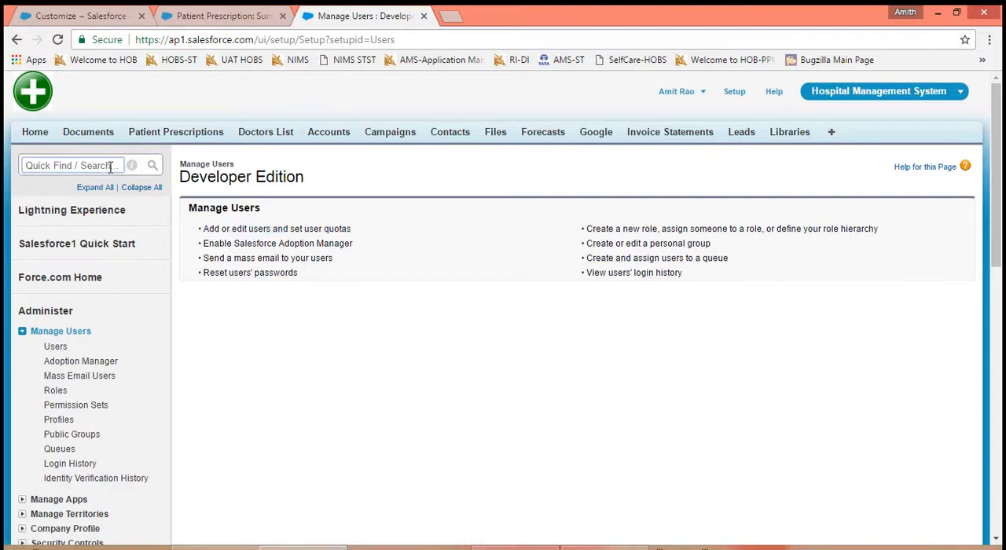
text(Profil)
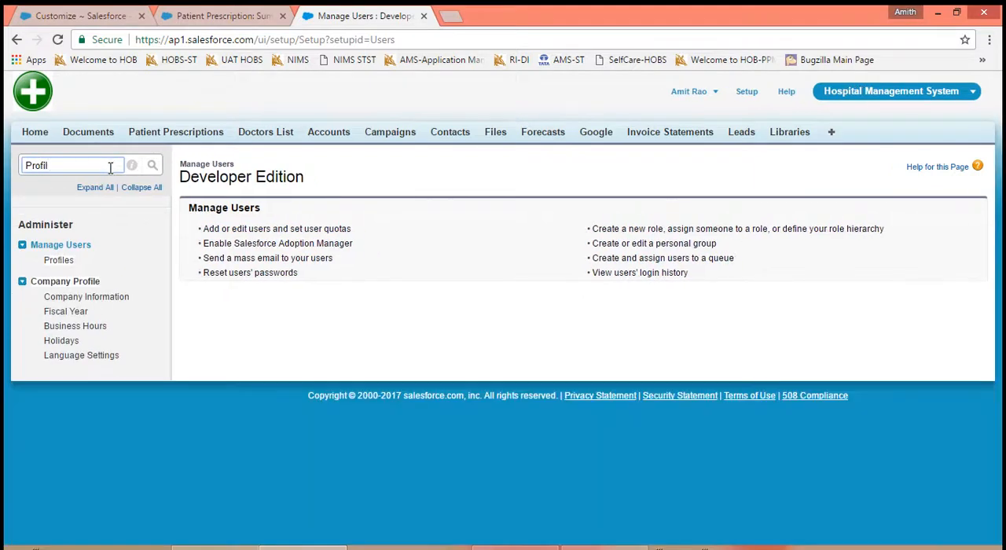
click(54, 265)
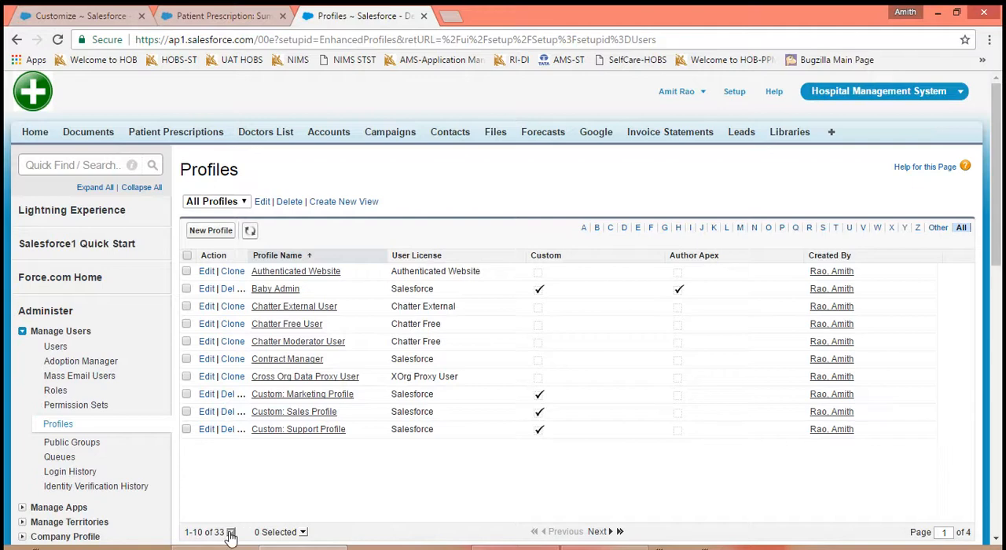
click(230, 532)
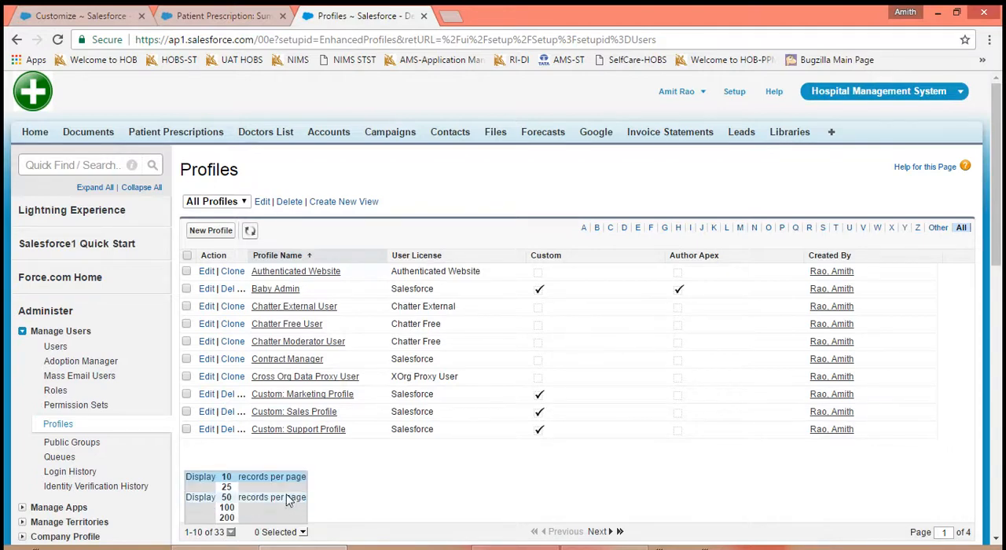
key(alt+Tab)
key(alt+Tab)
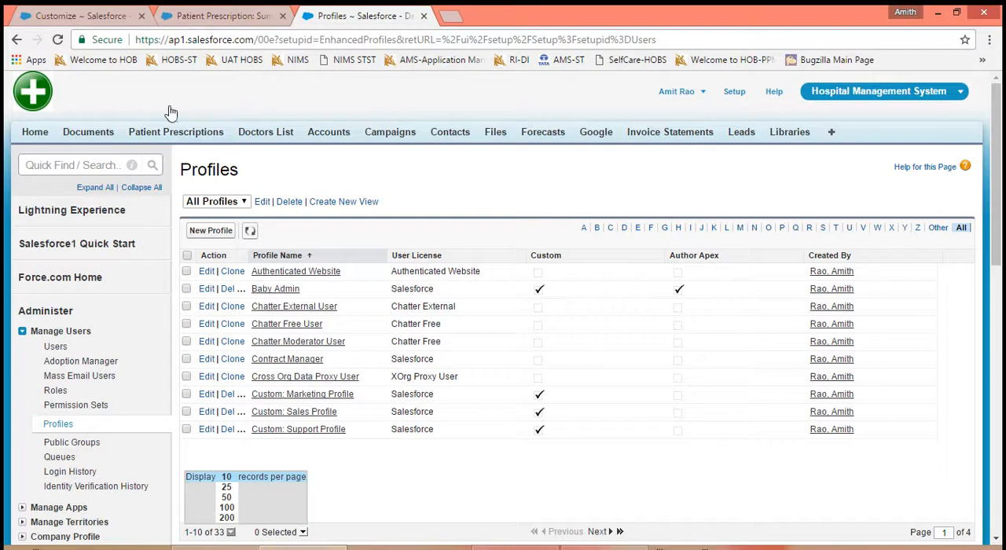
- Open the User Interface settings from the Customize page, turn on Enable Enhanced Profile User Interface, and save
click(86, 16)
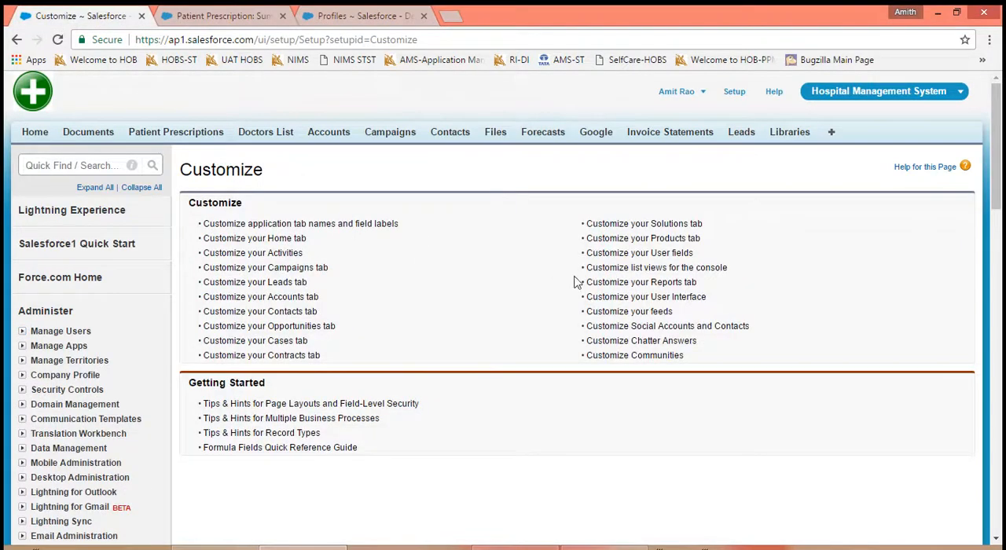
click(627, 299)
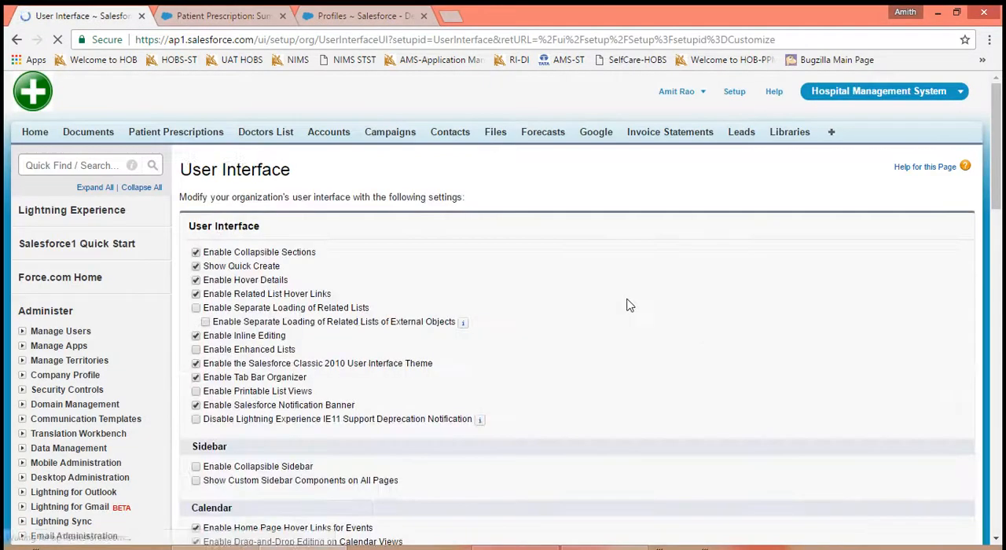
scroll(626, 301, down, 4)
scroll(509, 308, down, 1)
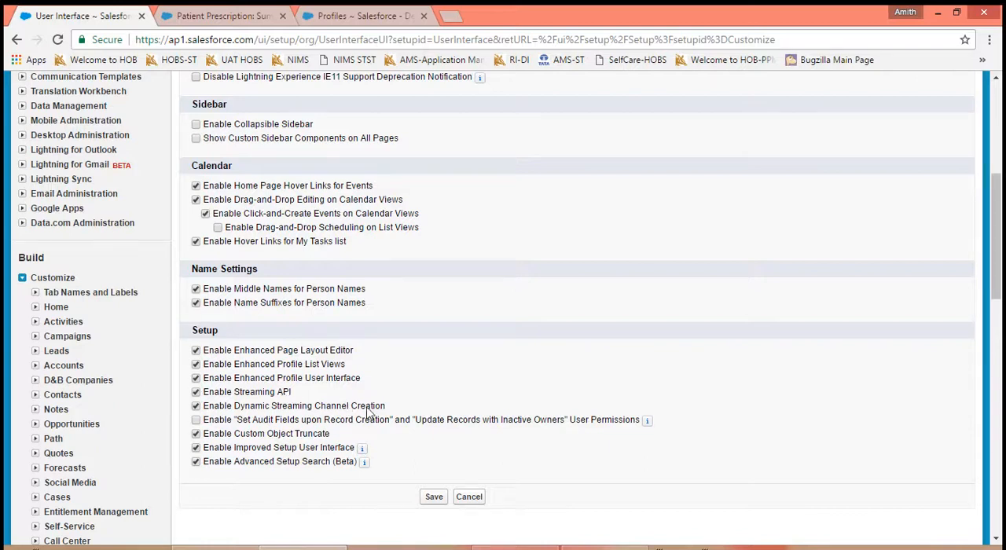
click(434, 498)
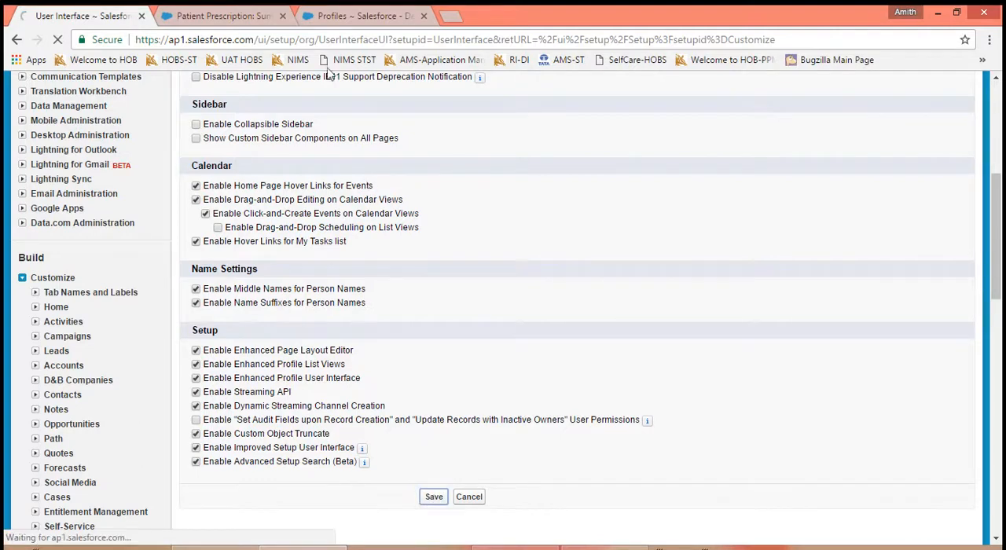
- Inspect the view choices on the Profiles page, reload it, and examine the action links in the profile list
click(330, 16)
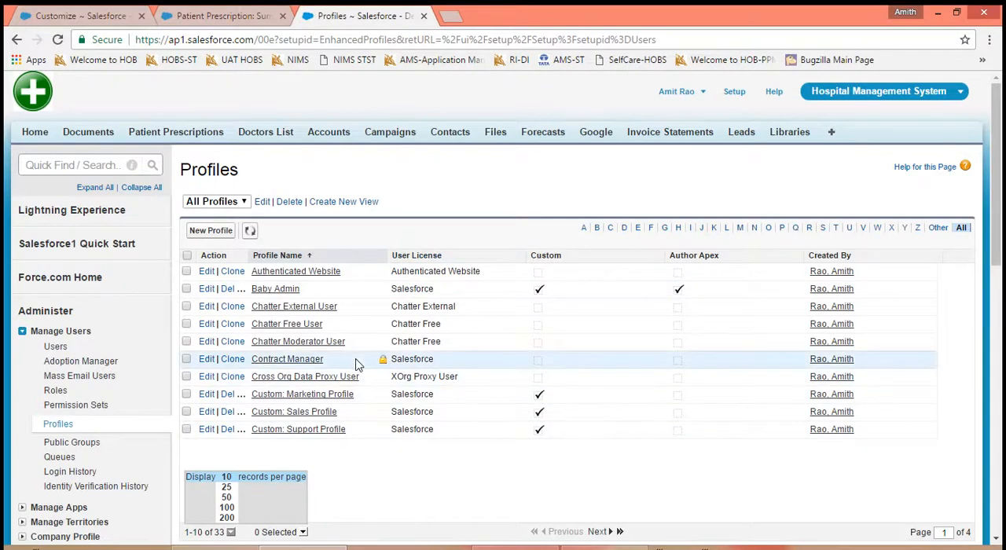
click(244, 203)
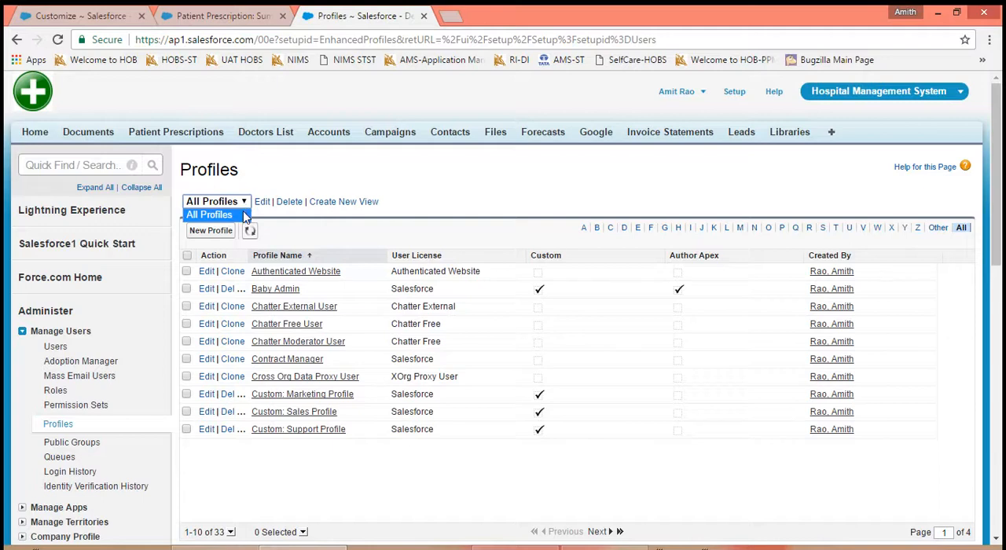
click(243, 215)
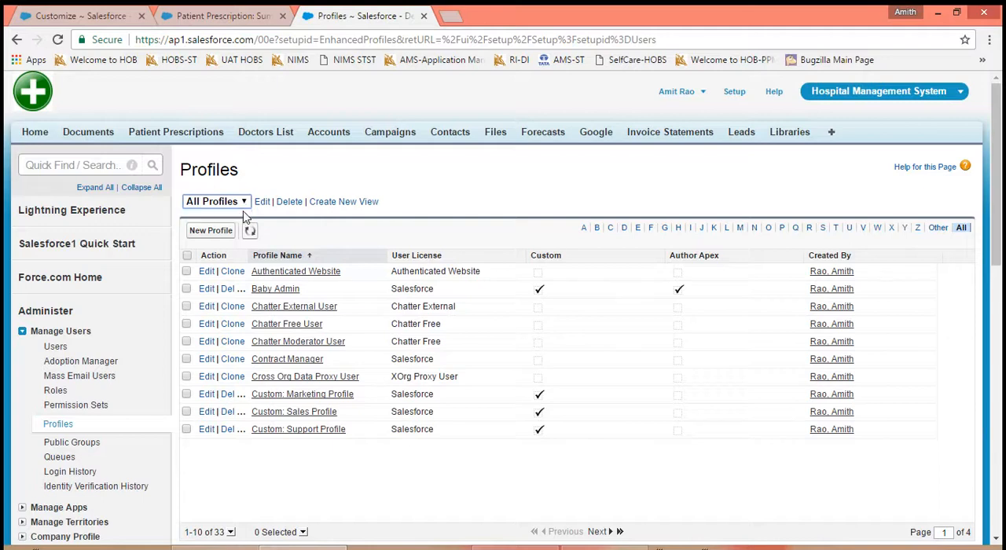
click(65, 19)
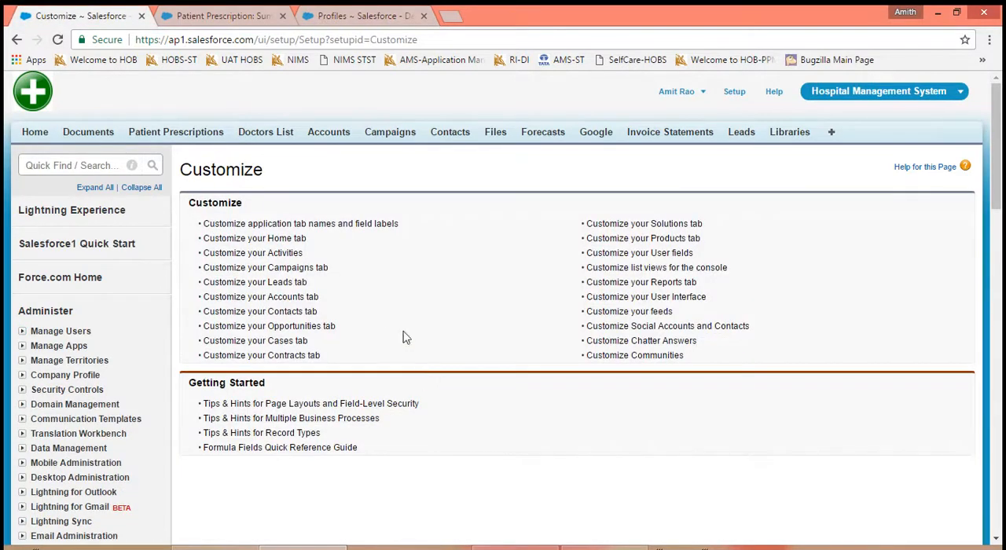
click(331, 22)
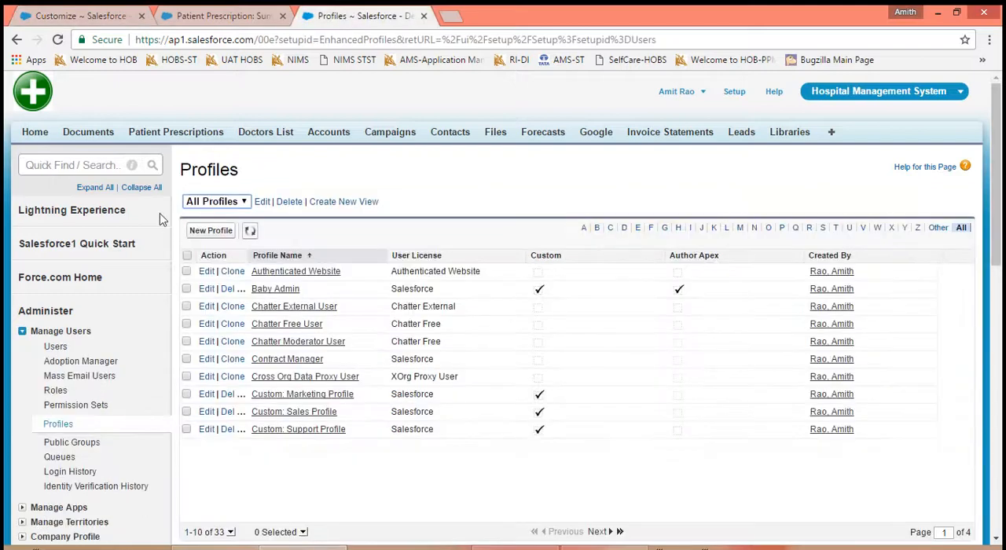
click(57, 39)
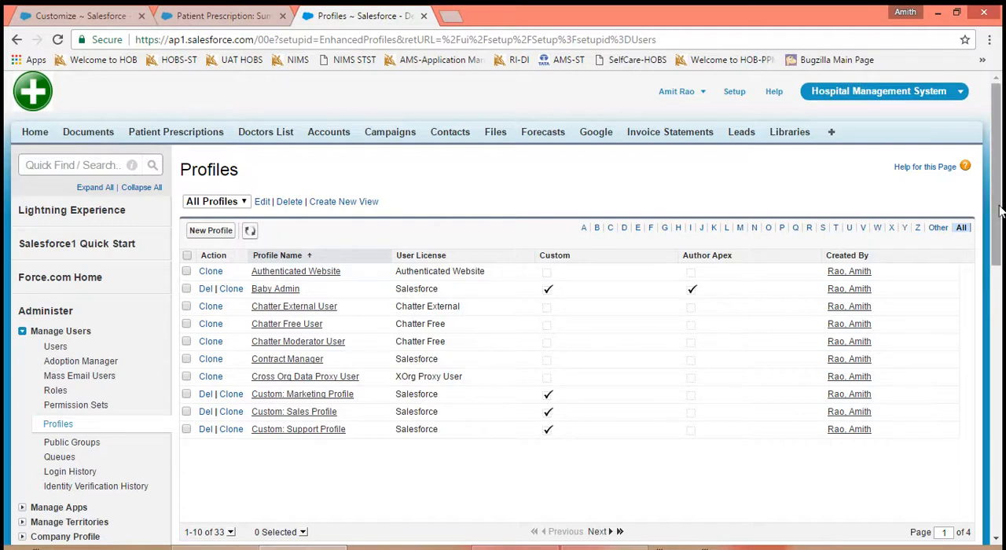
drag(1000, 211, 1000, 236)
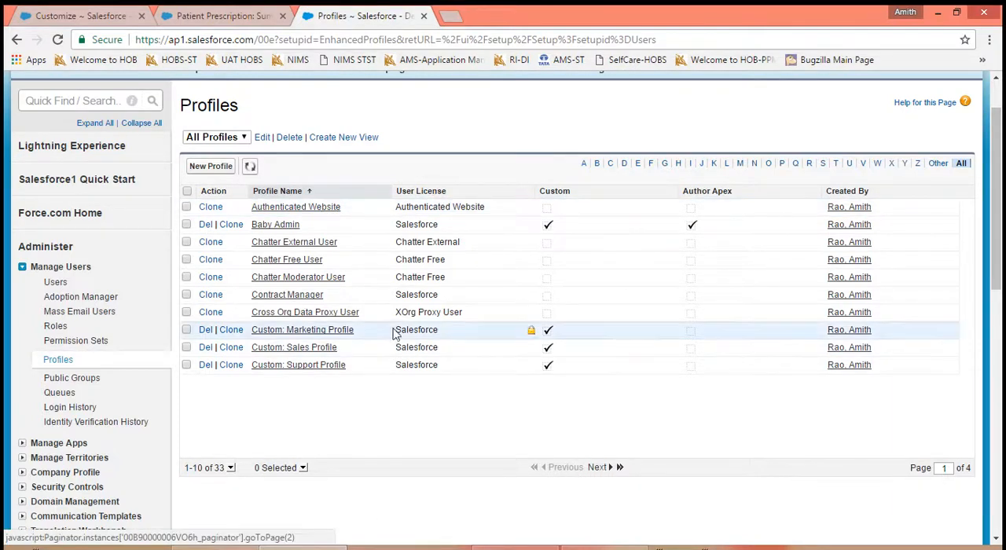
- Return to the User Interface settings and read the remaining Setup options, including the note on Enable Improved Setup User Interface
click(105, 16)
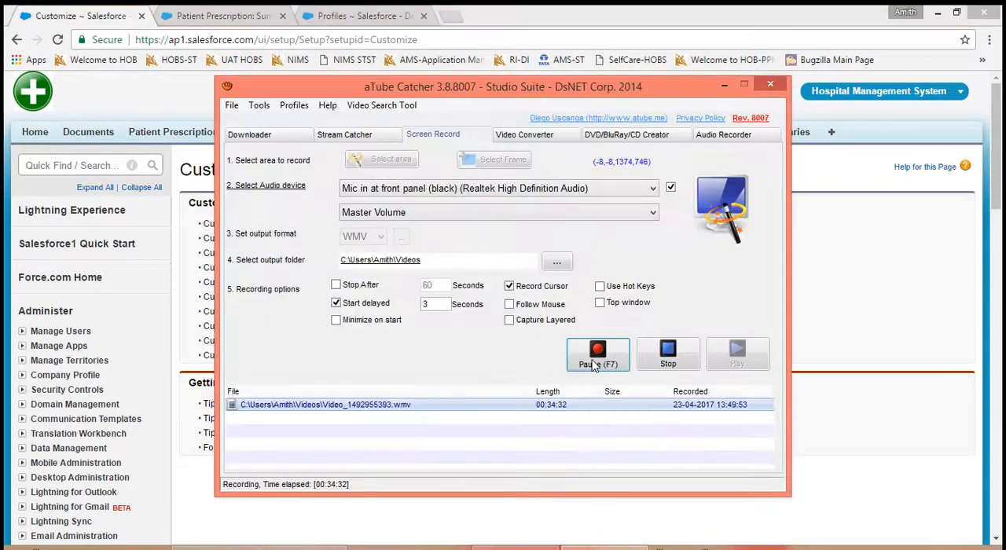
click(593, 363)
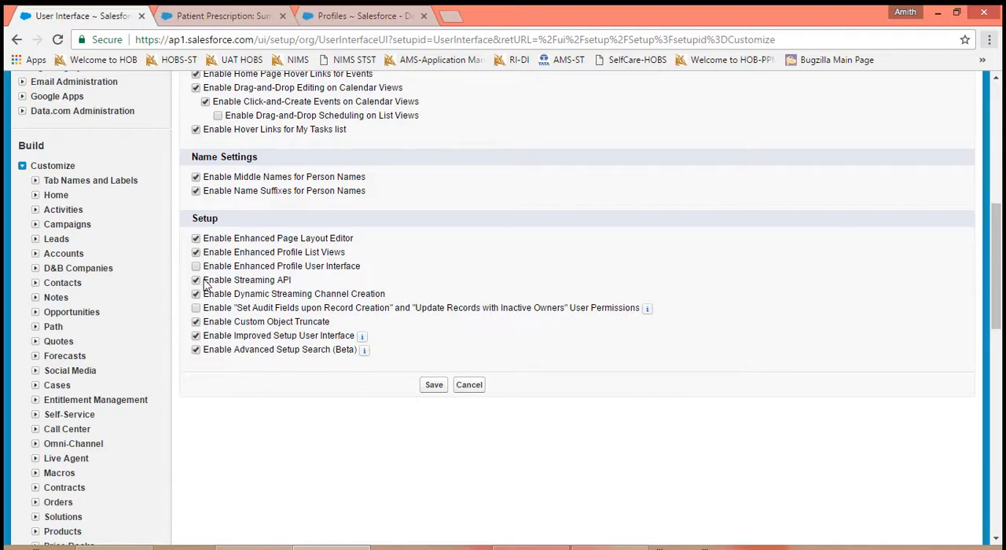
drag(204, 281, 642, 315)
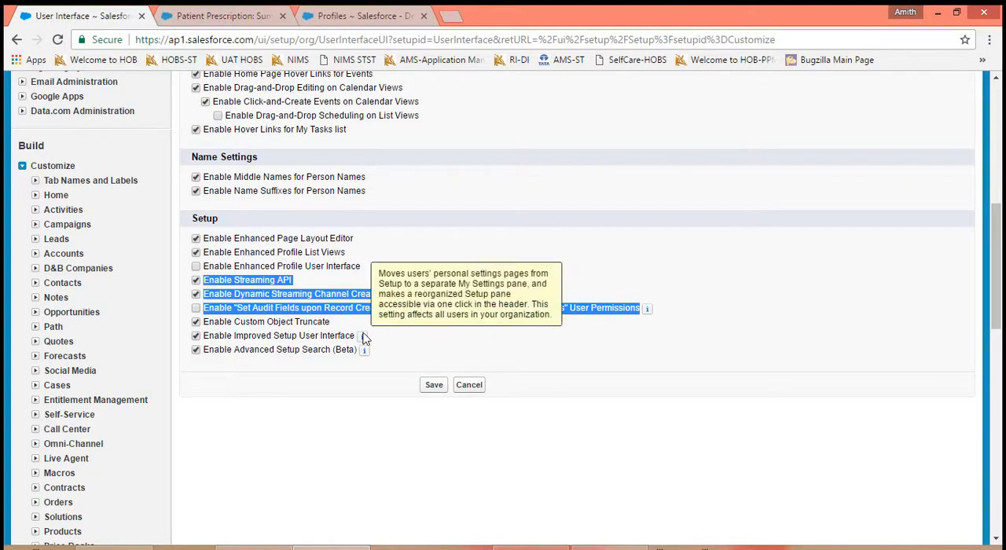
click(680, 300)
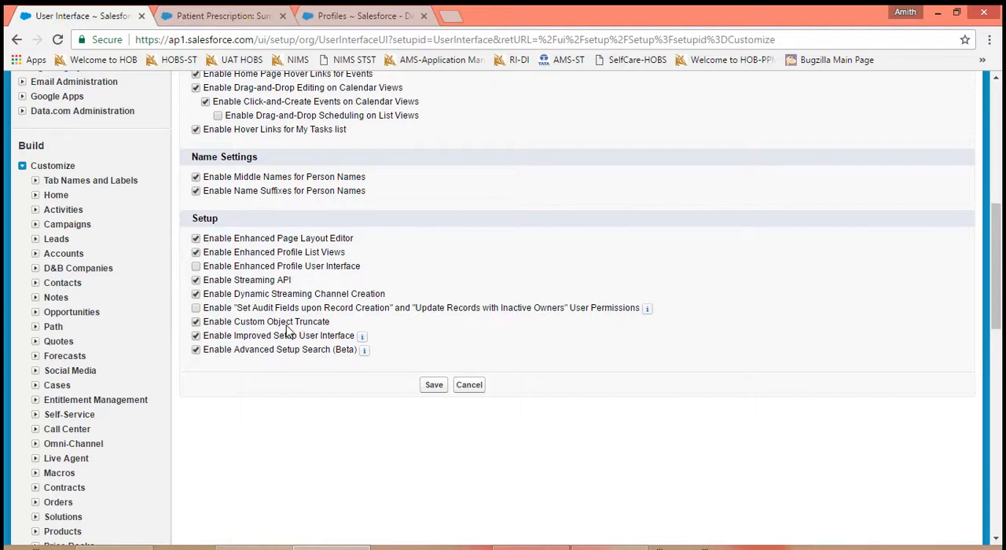
- Open the first doctor's record in the recent Doctors List and examine its available actions
click(229, 12)
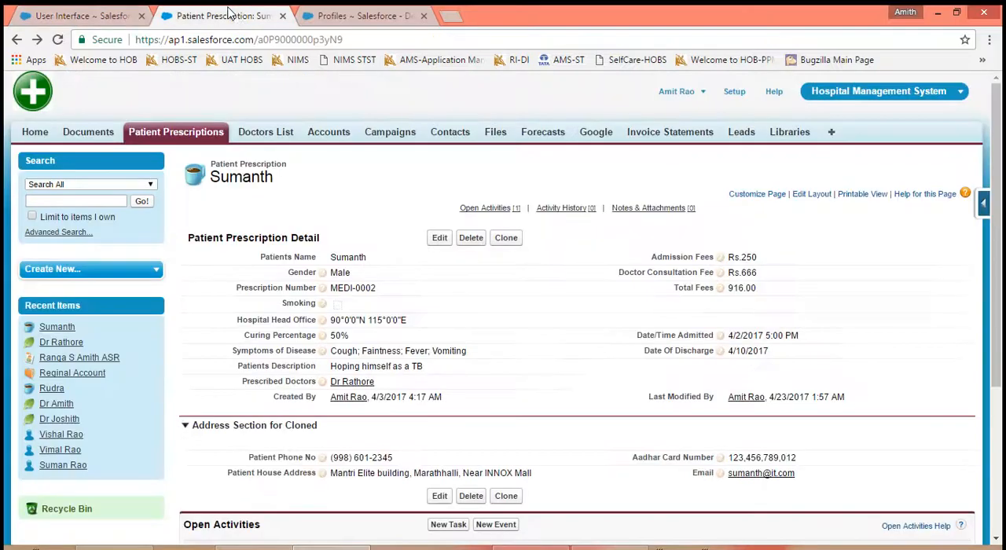
click(248, 133)
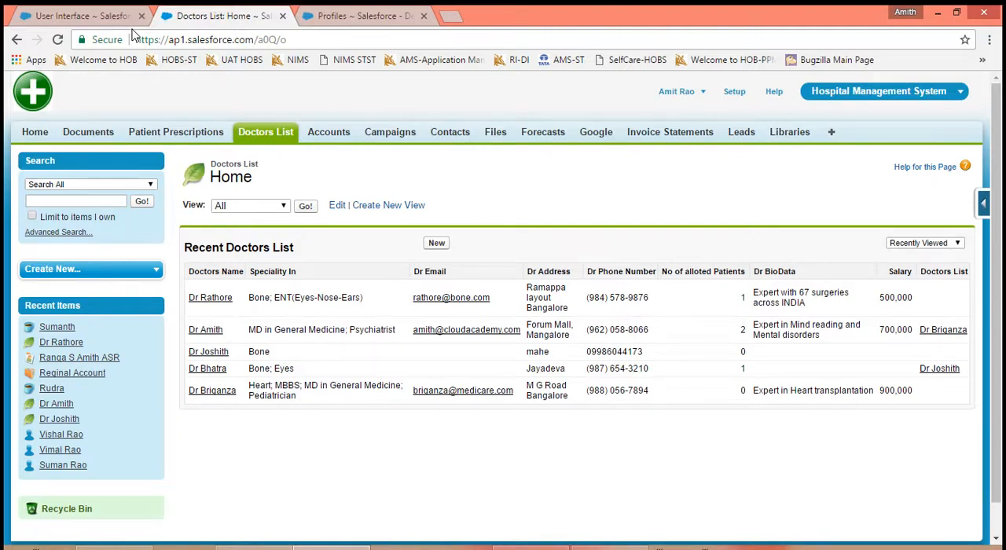
click(207, 298)
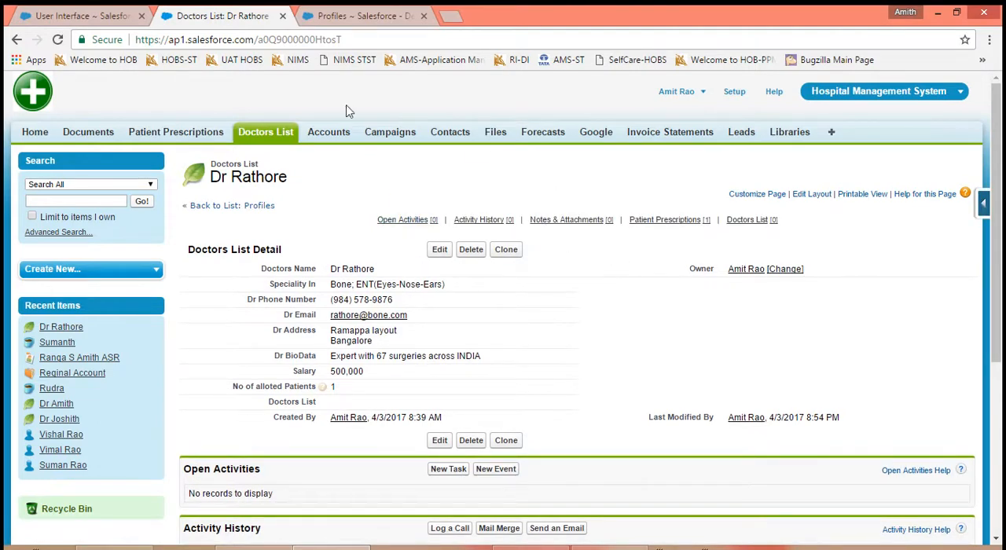
- Return to the User Interface settings and save them
click(106, 15)
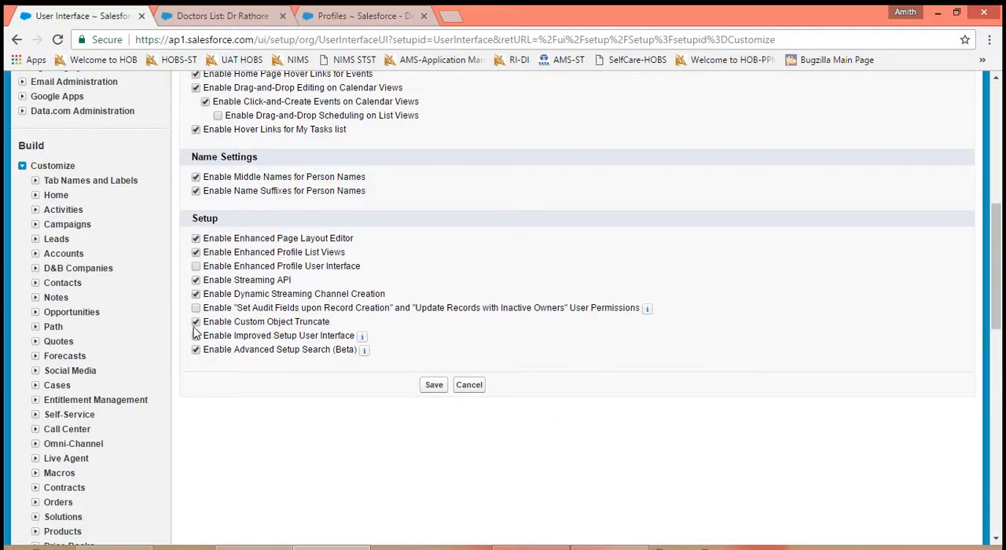
click(434, 384)
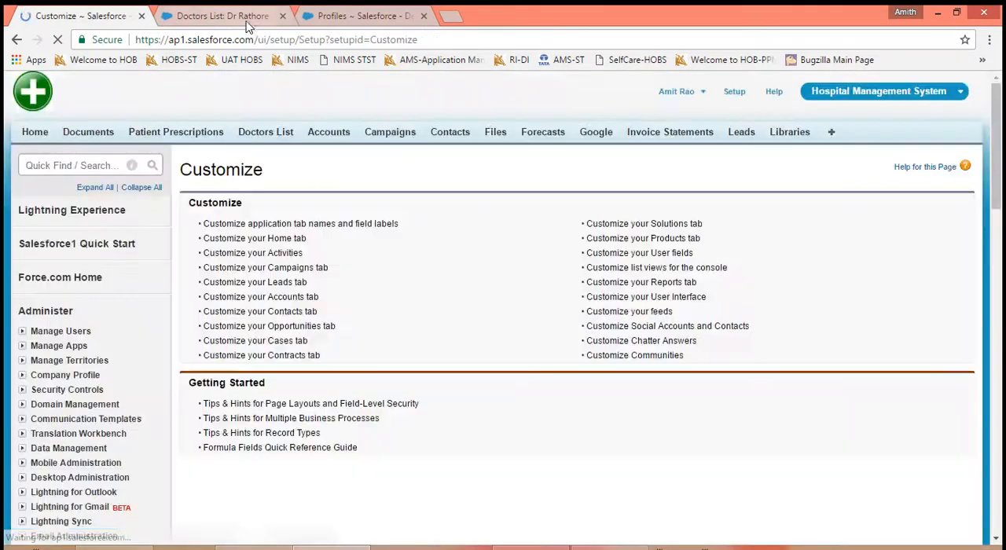
- Reopen the doctor's record, view its edit form, and leave it without saving
click(246, 21)
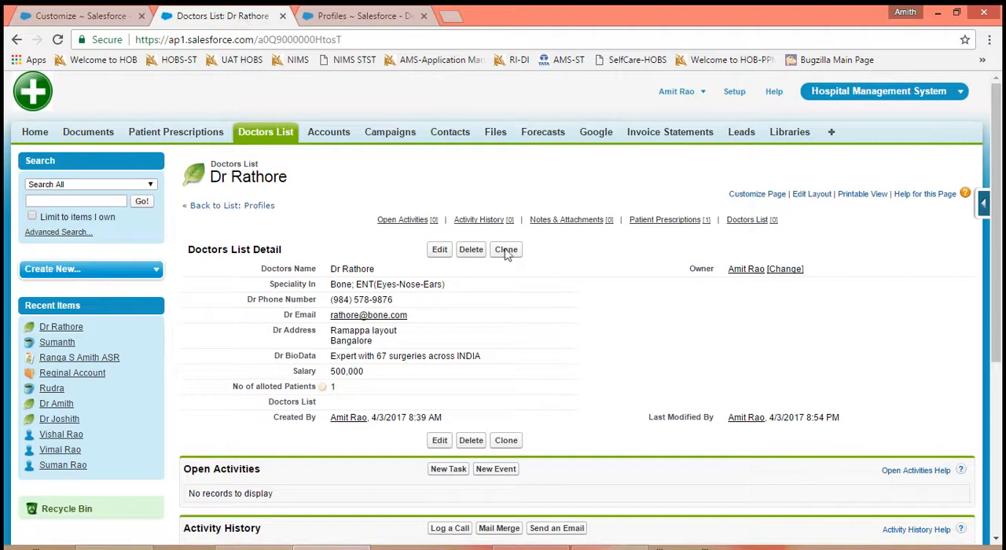
click(441, 250)
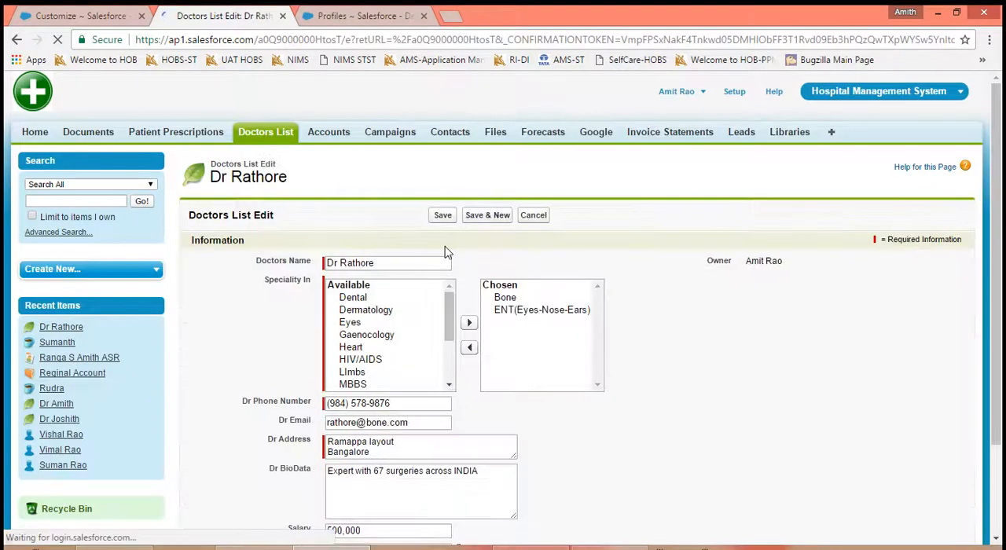
click(539, 216)
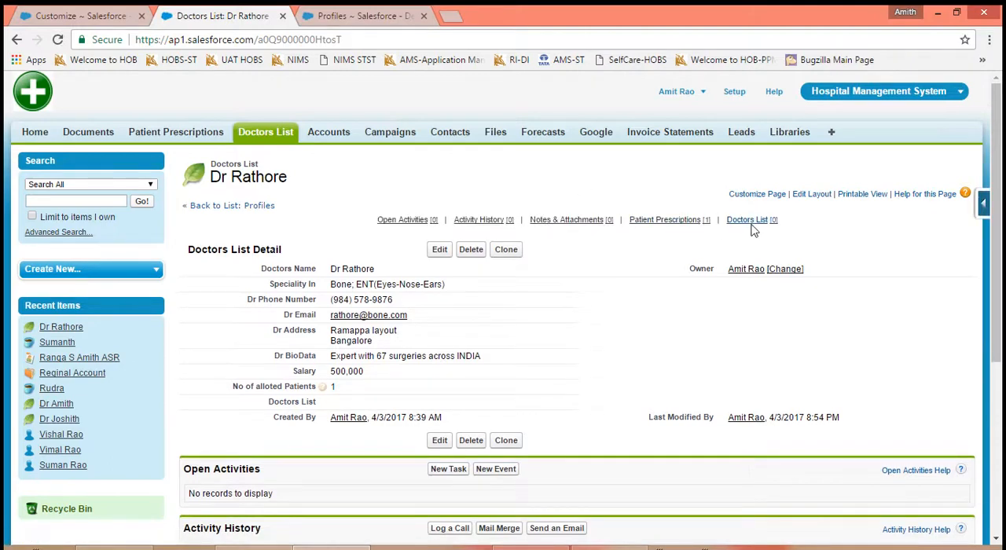
- View the patient prescription linked in the doctor's related lists, and open the second doctor's record from the Doctors List
click(750, 221)
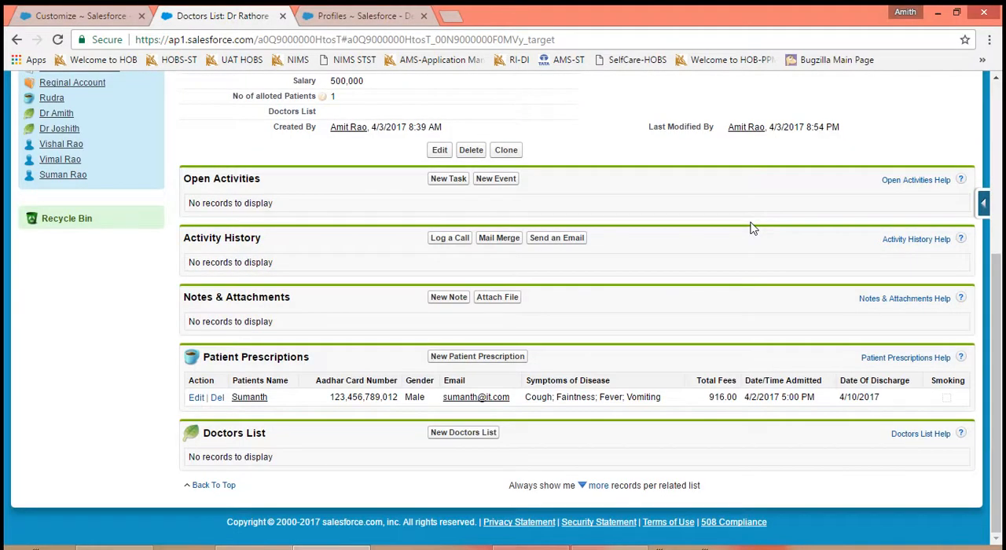
click(253, 393)
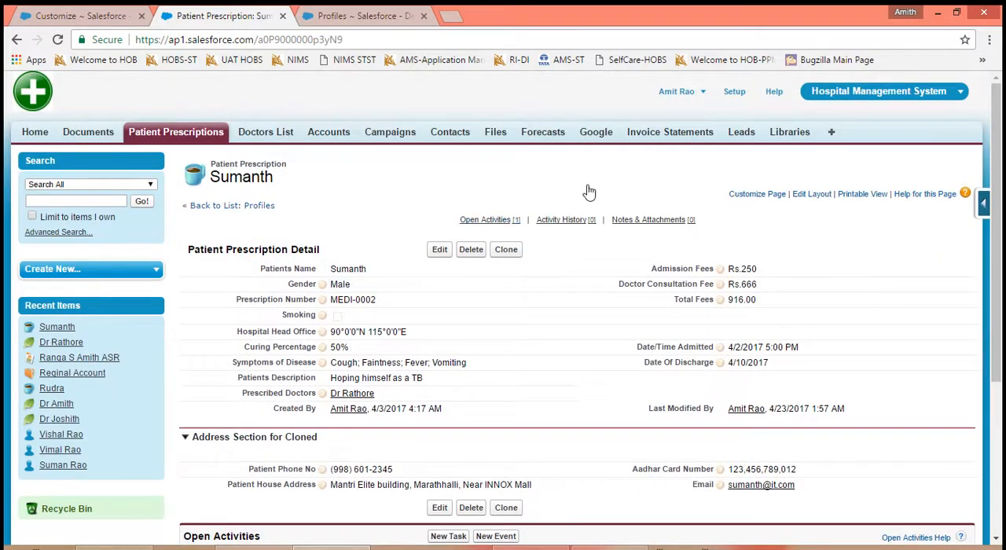
click(277, 133)
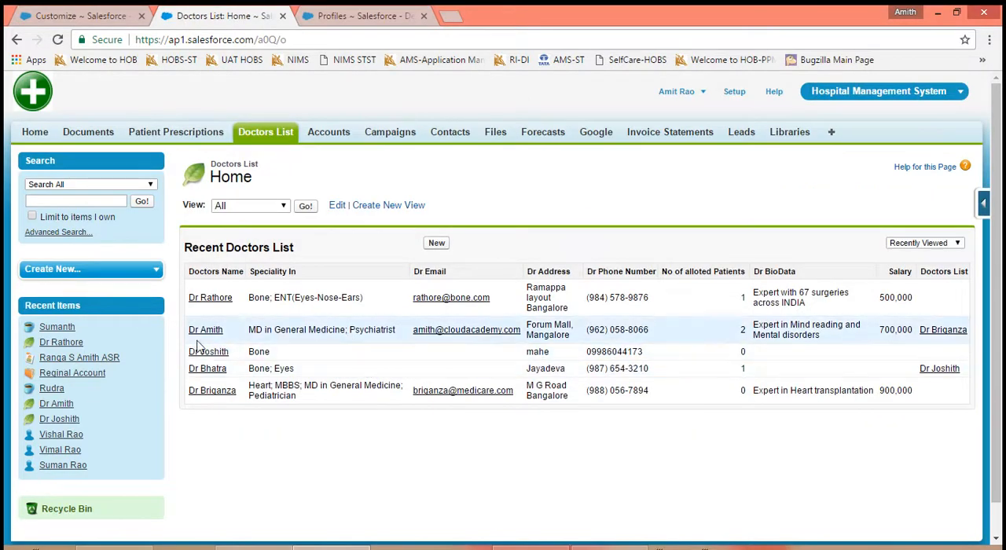
click(196, 333)
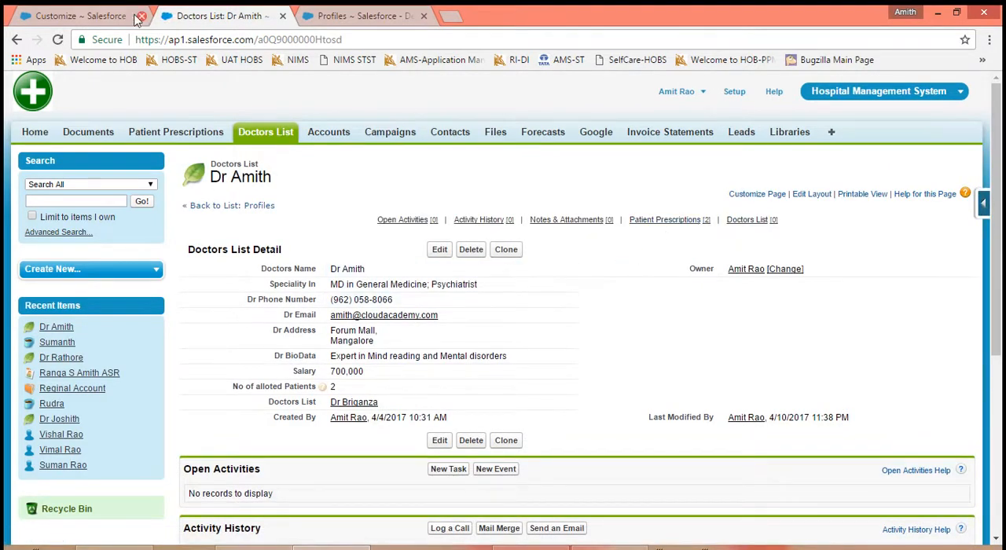
- Disable Custom Object Truncate in the User Interface settings and save
click(93, 17)
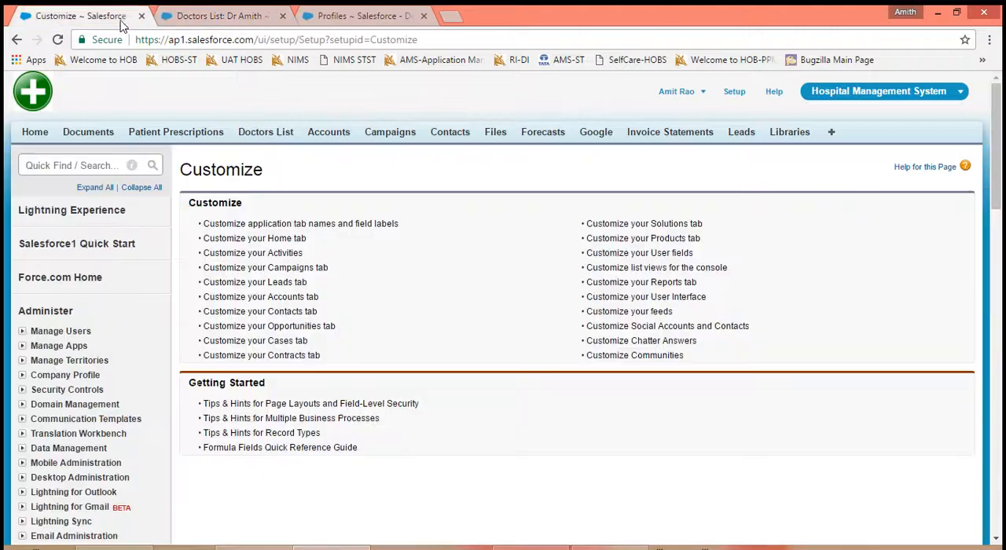
click(675, 300)
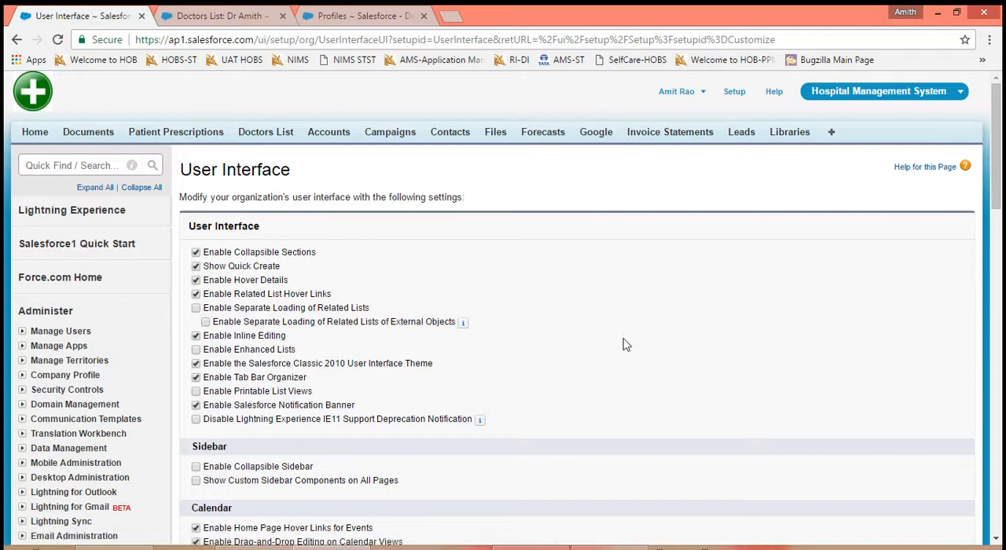
scroll(625, 344, down, 5)
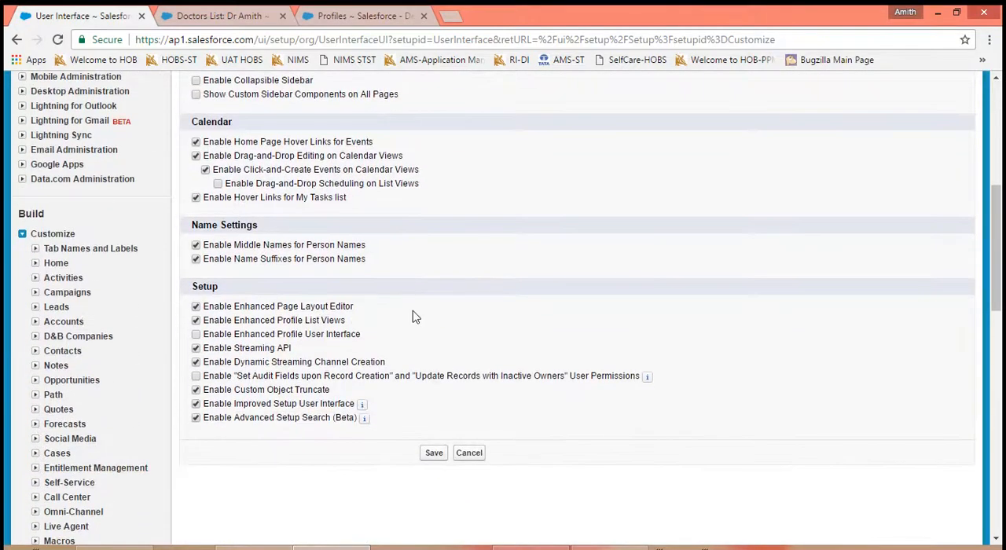
click(196, 390)
click(434, 454)
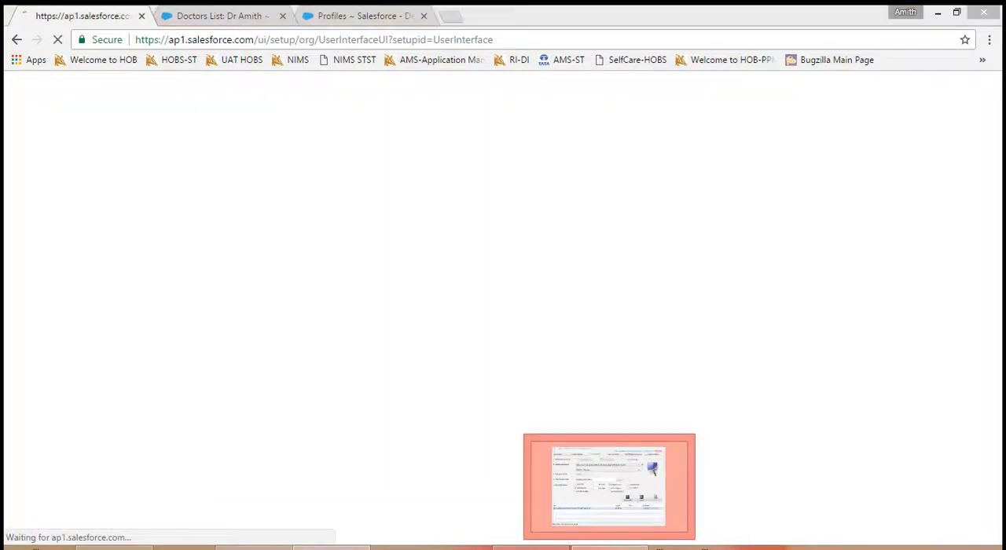
click(609, 547)
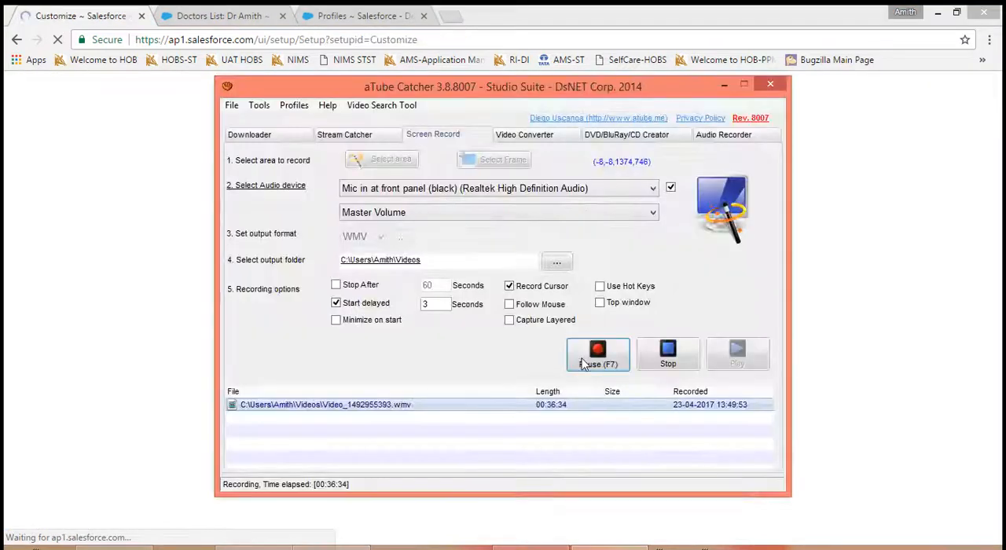
click(584, 362)
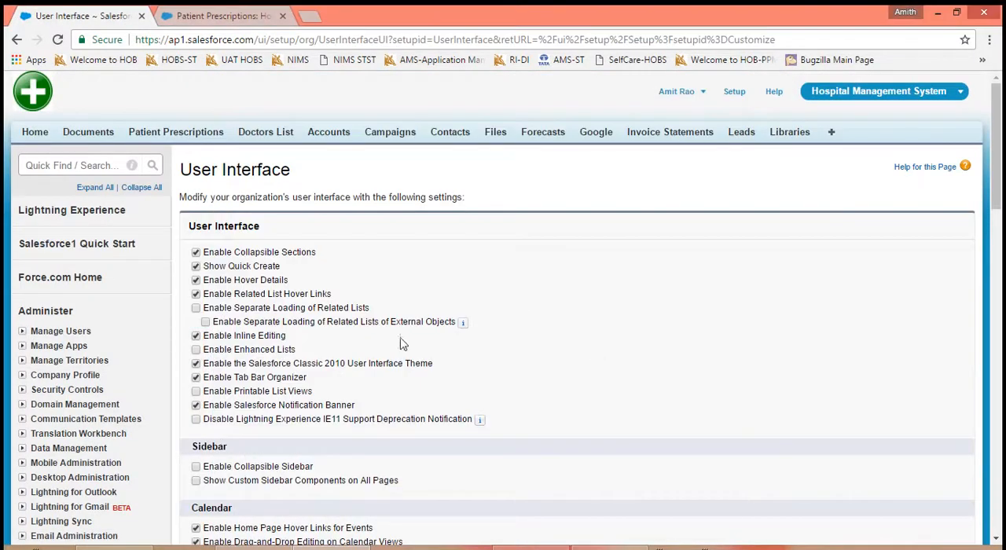
- Disable the Improved Setup User Interface in the User Interface settings and save
scroll(764, 436, down, 6)
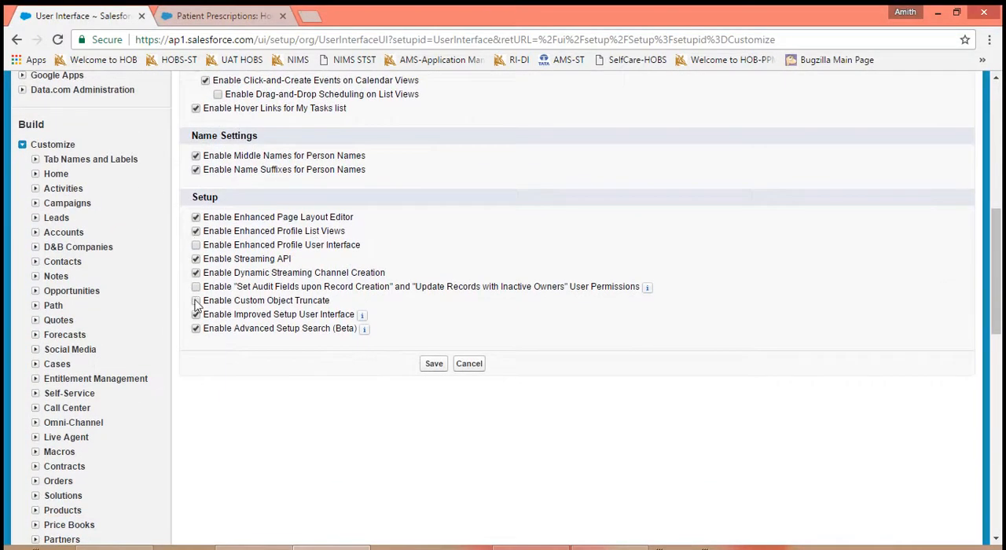
click(196, 314)
drag(1000, 230, 1000, 106)
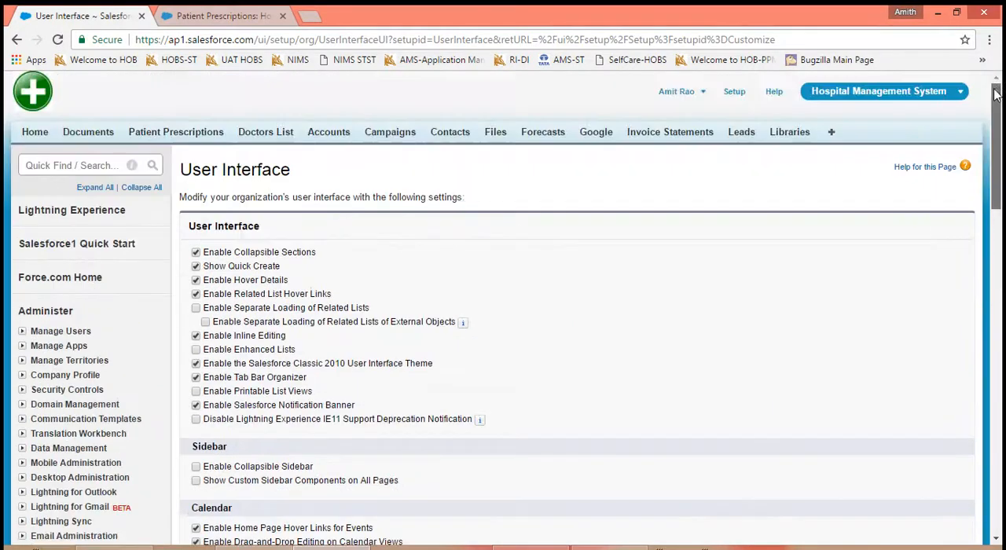
click(699, 93)
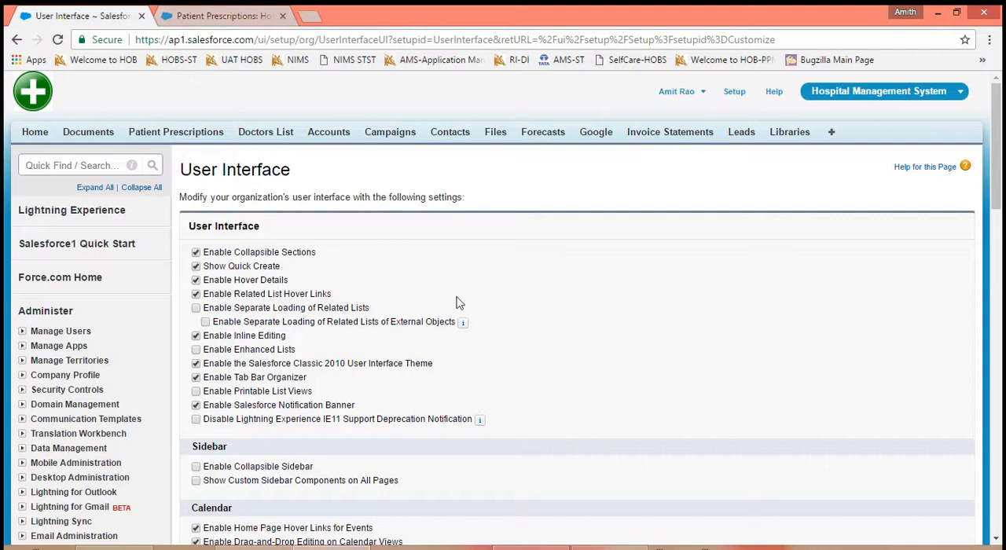
scroll(724, 352, down, 6)
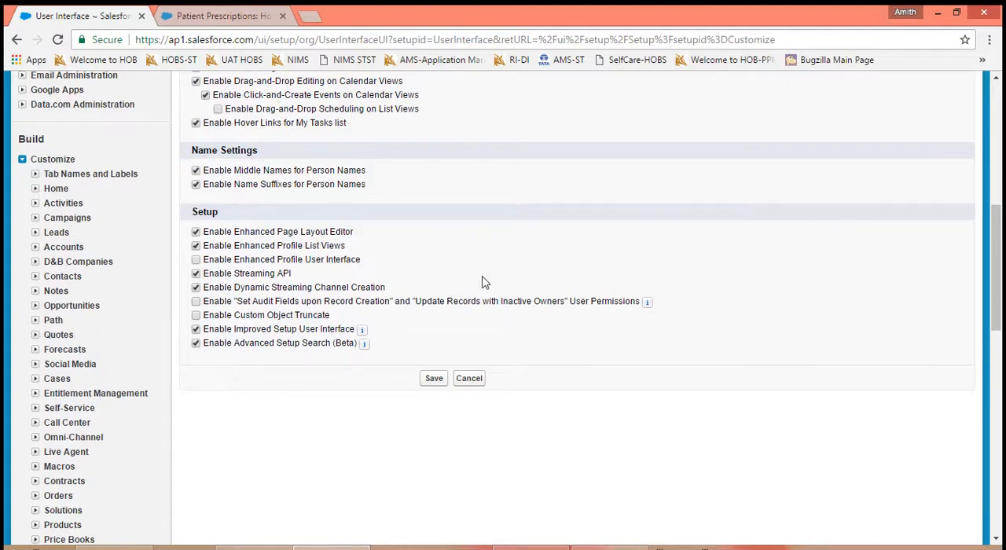
click(434, 380)
- Examine the entries under the account name on the Customize page
click(208, 11)
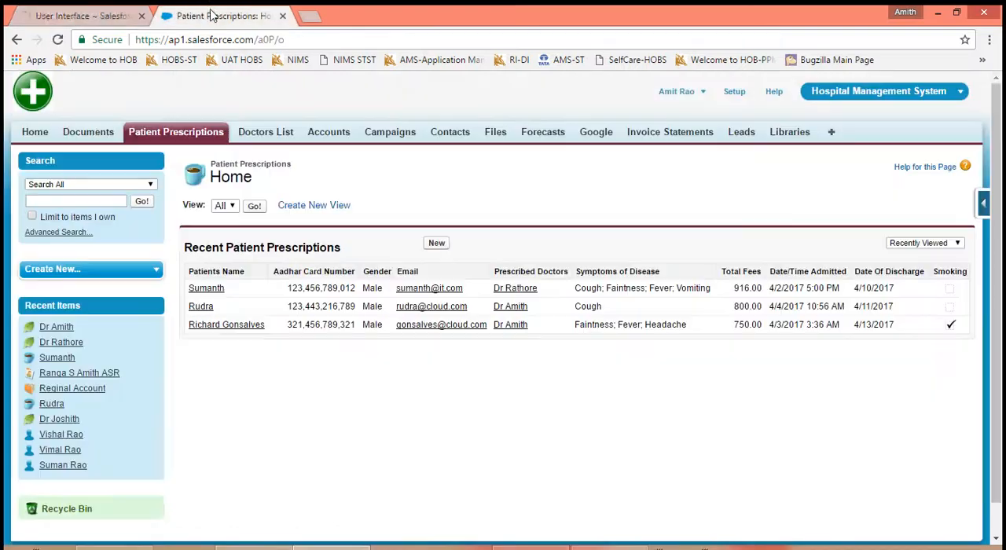
click(110, 16)
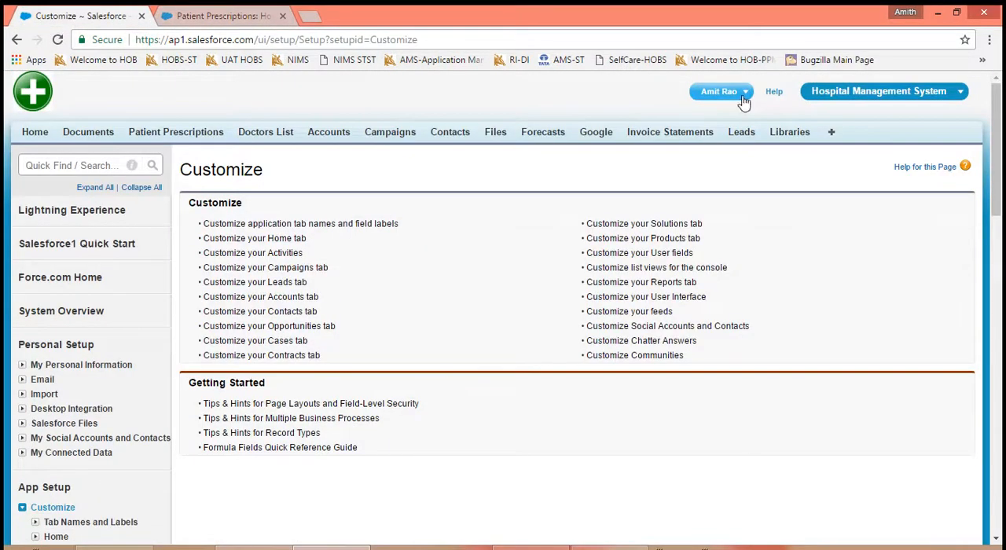
click(743, 97)
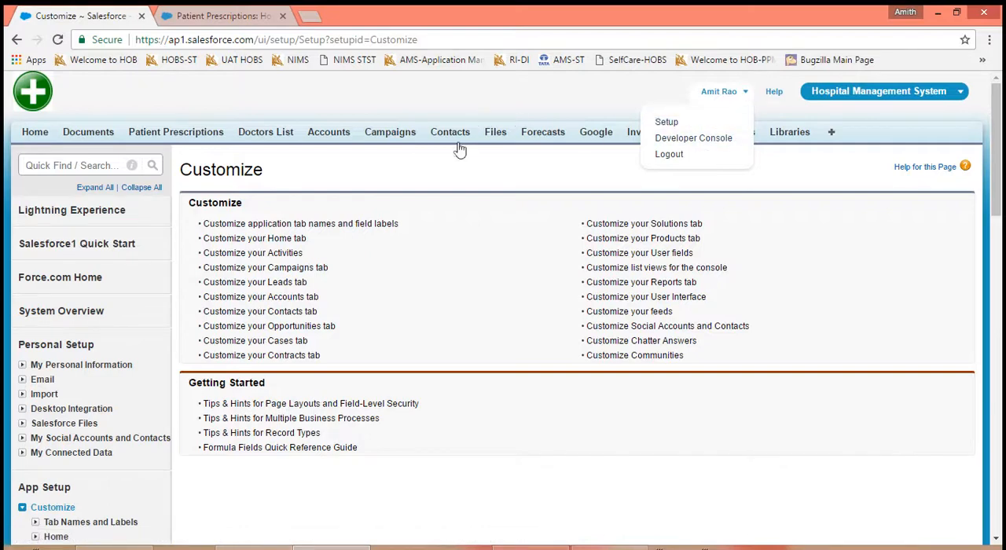
- Re-enable the Improved Setup User Interface in the User Interface settings and save
click(677, 300)
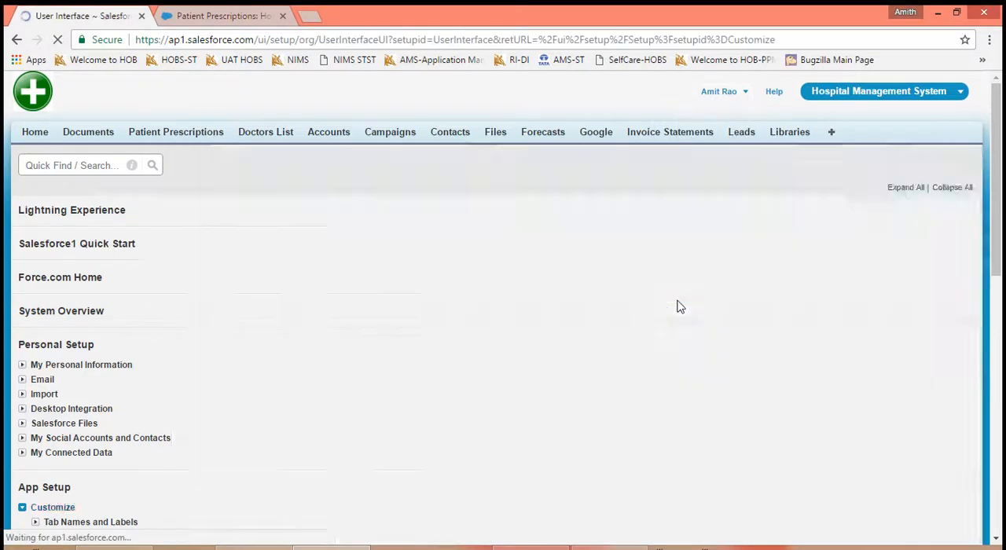
scroll(593, 299, down, 6)
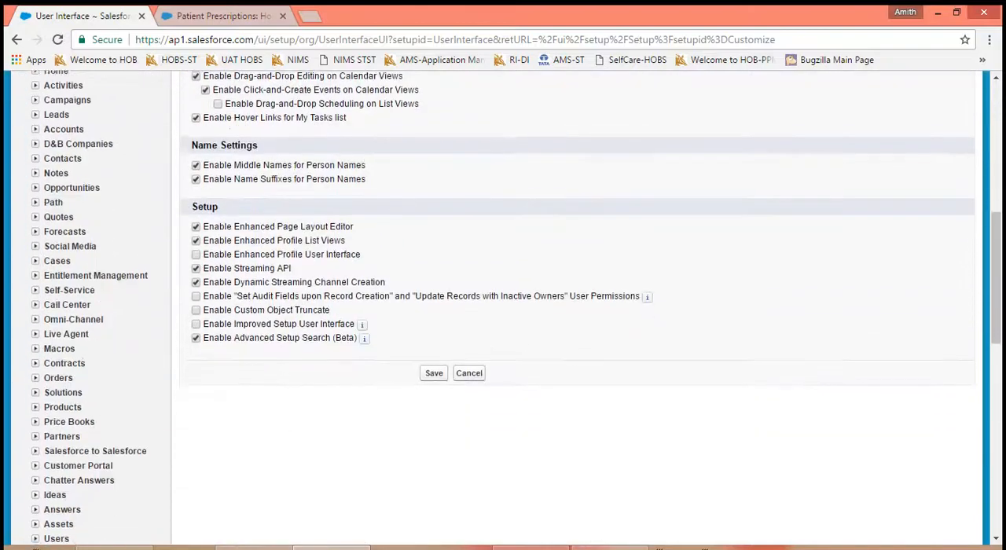
click(195, 329)
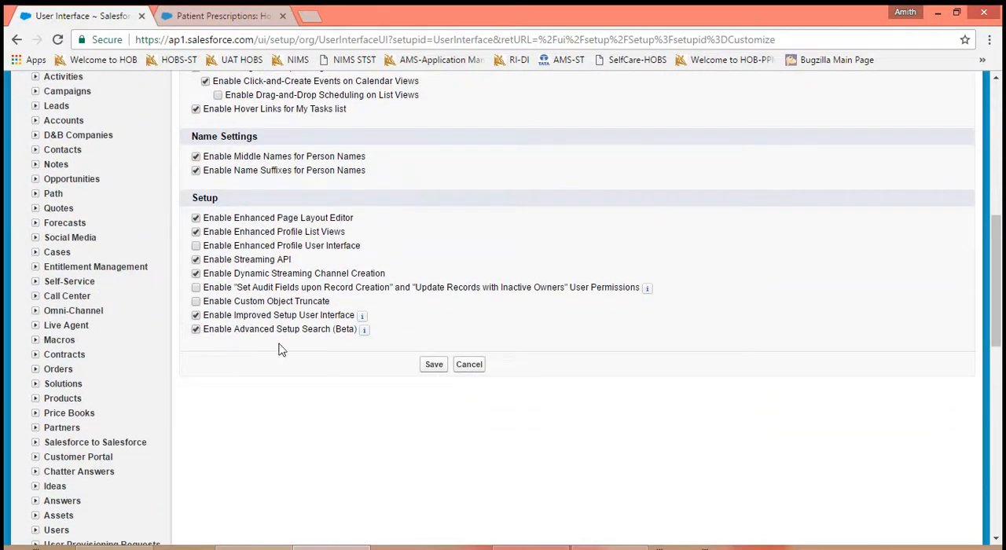
click(429, 366)
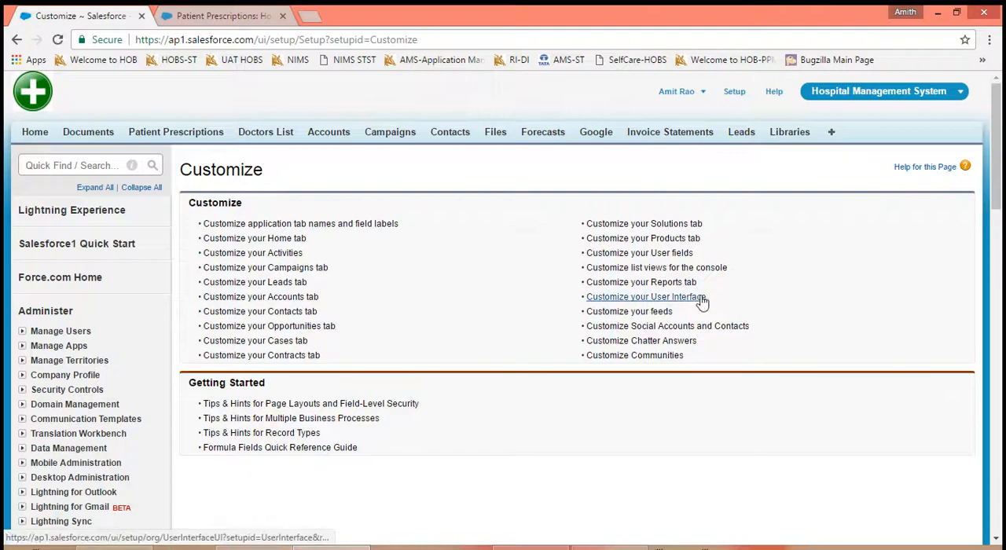
- Review the Setup options in the User Interface settings, and view the Doctors List home page
click(701, 298)
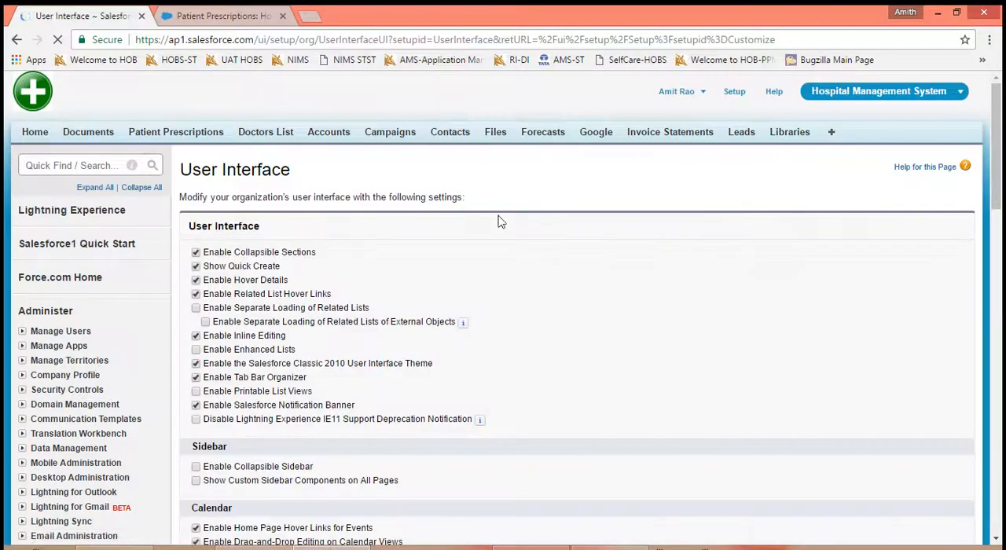
scroll(623, 344, down, 6)
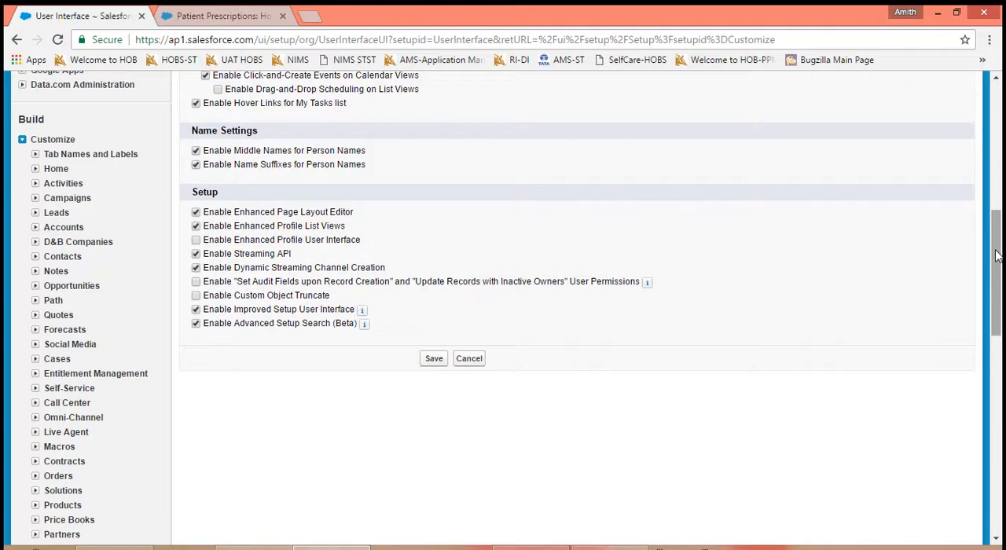
scroll(996, 255, up, 7)
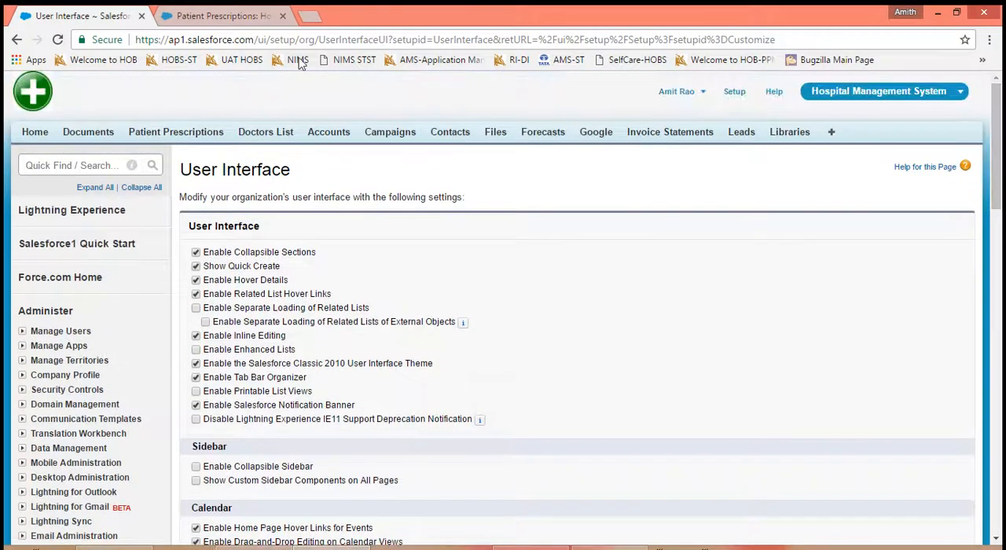
click(232, 16)
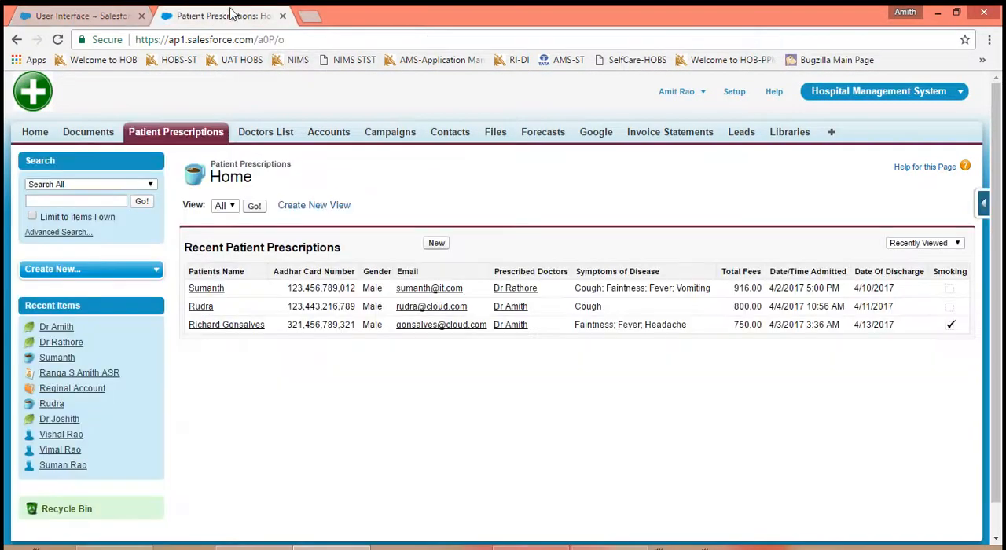
click(289, 137)
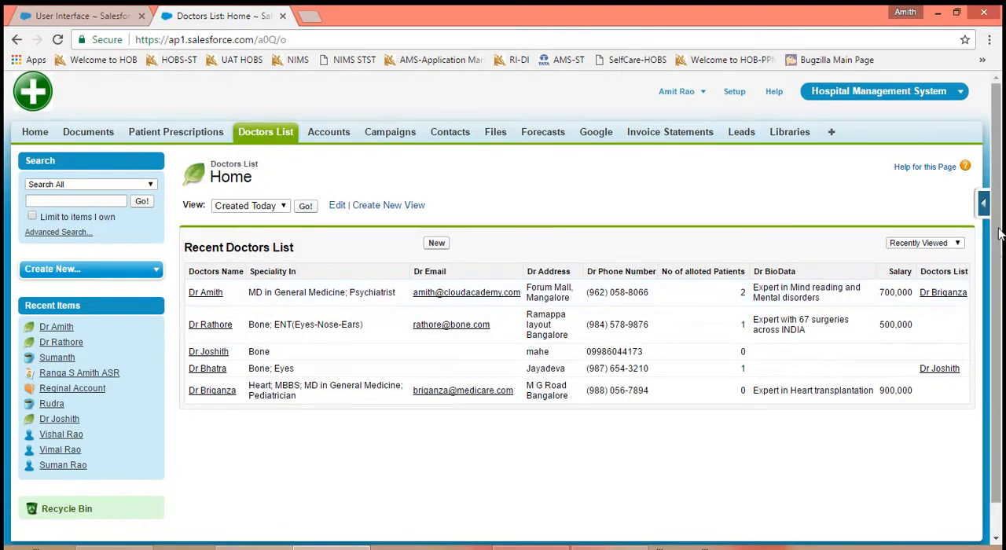
drag(996, 224, 1002, 289)
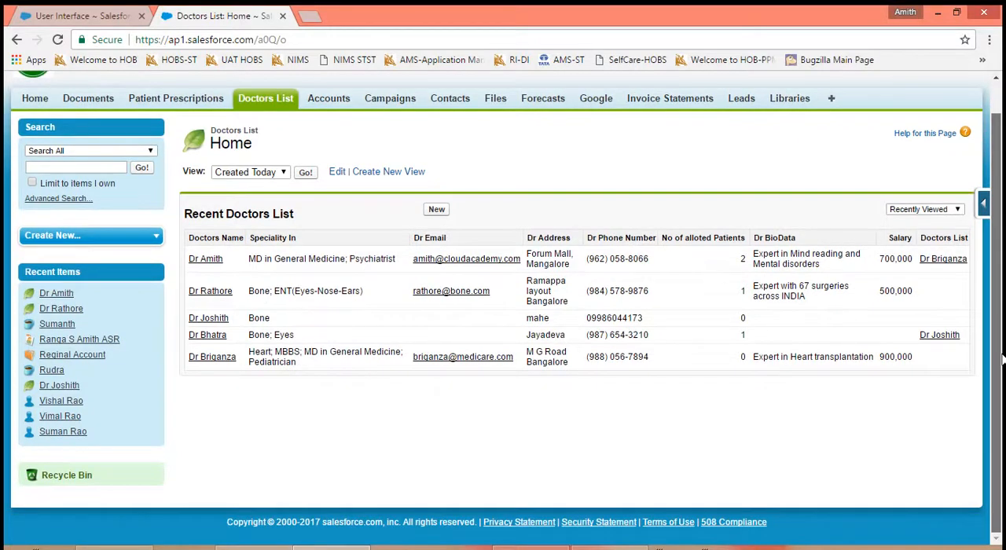
- Disable Advanced Setup Search (Beta) in the User Interface settings and save
click(110, 23)
scroll(735, 358, down, 6)
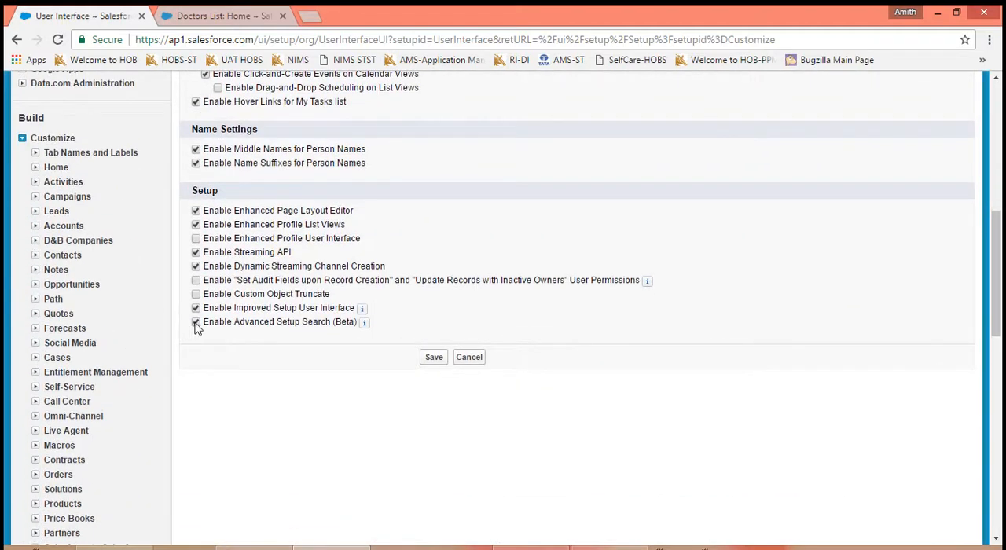
click(436, 362)
- Reload the Doctors List home page and display the doctors' records in the All view
click(225, 21)
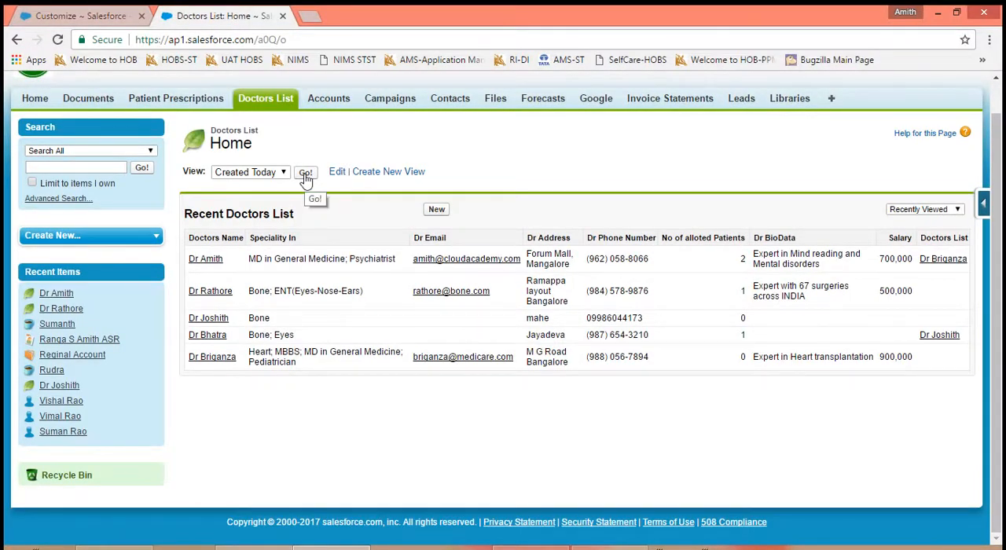
click(59, 40)
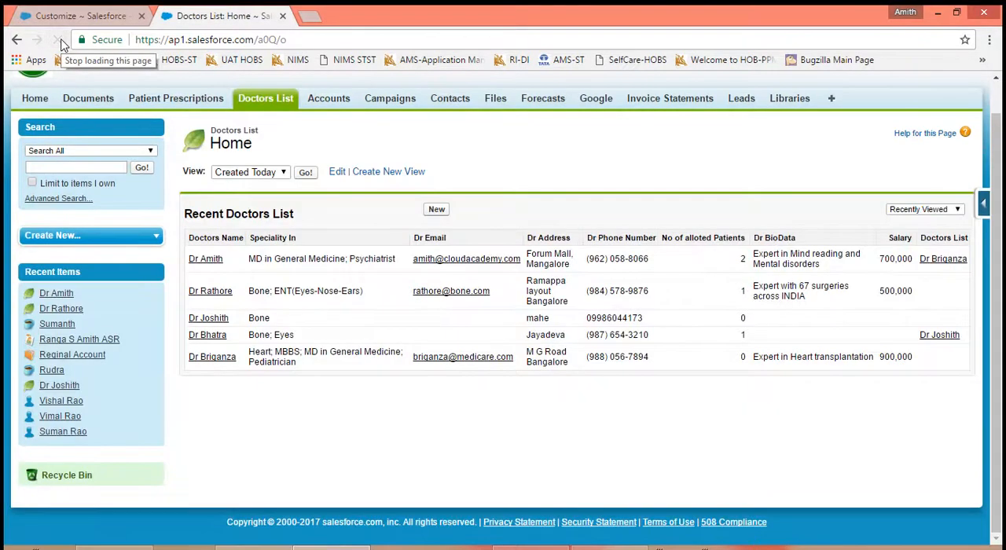
click(286, 174)
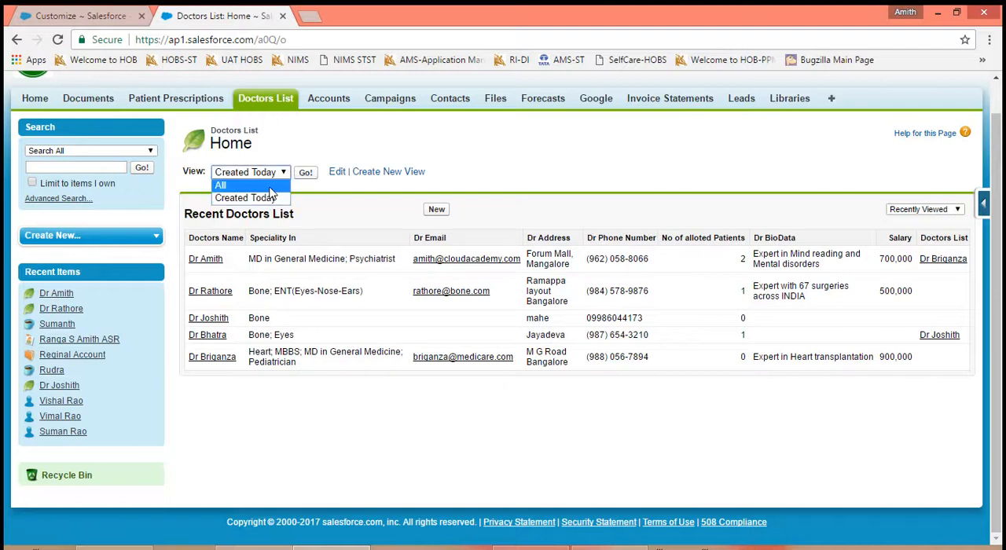
click(236, 186)
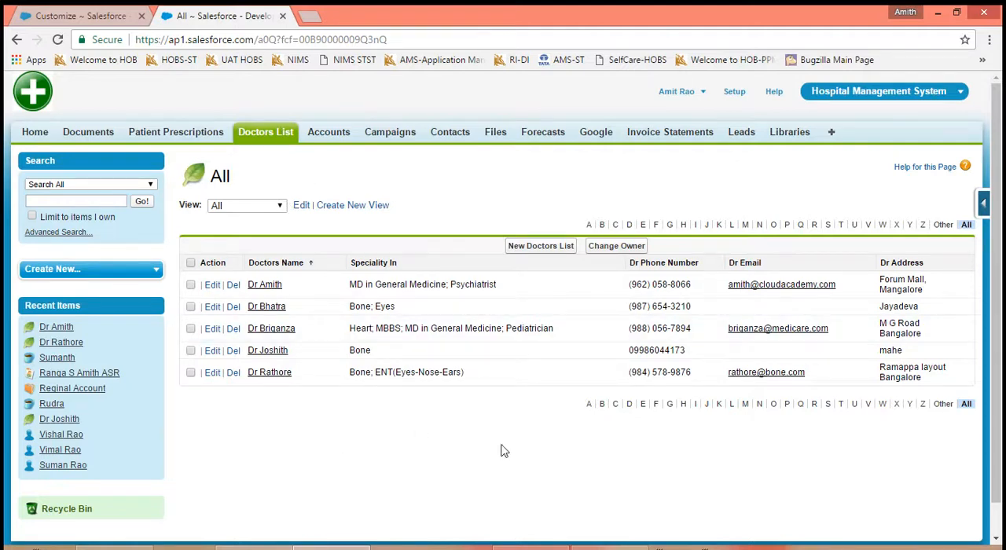
- Re-enable Advanced Setup Search (Beta) in the User Interface settings and save
click(86, 17)
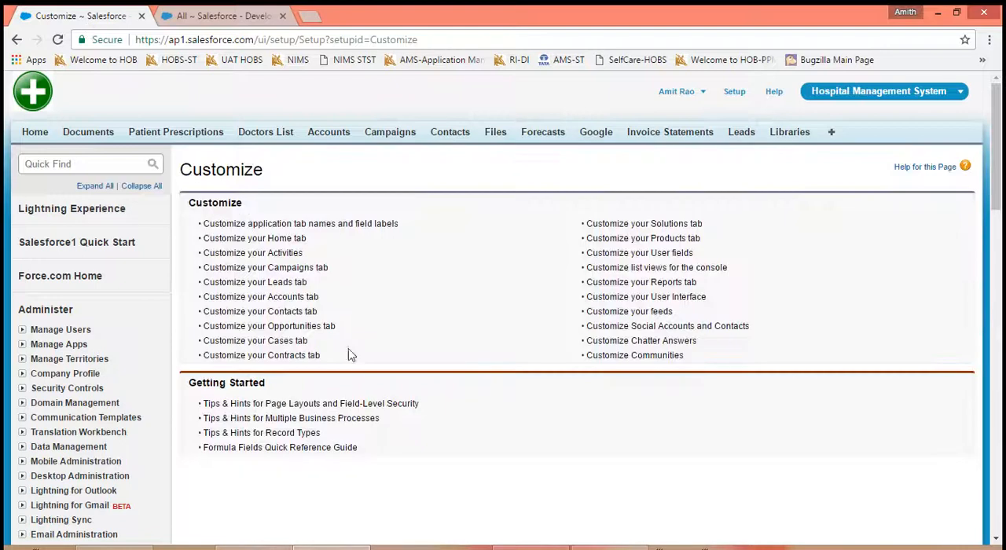
click(662, 298)
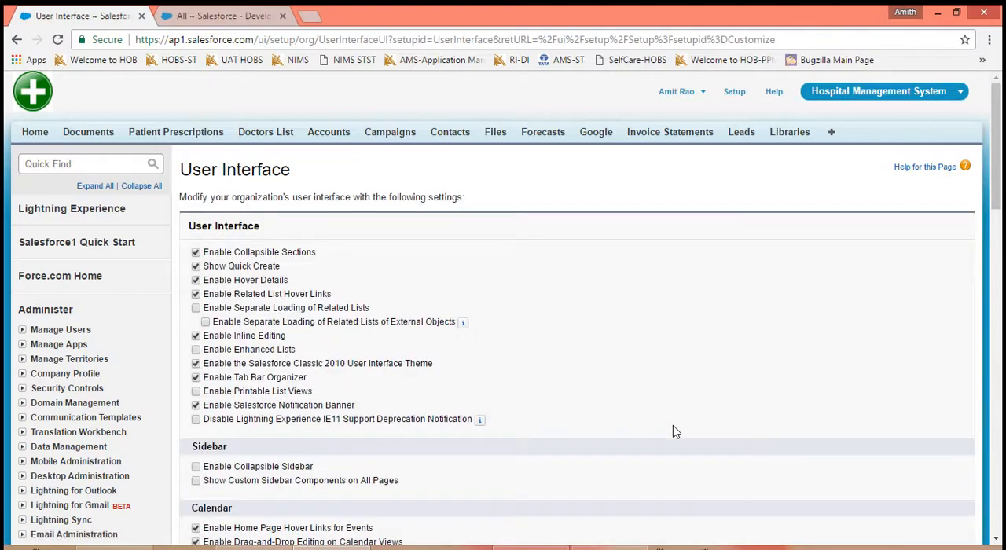
scroll(658, 383, down, 3)
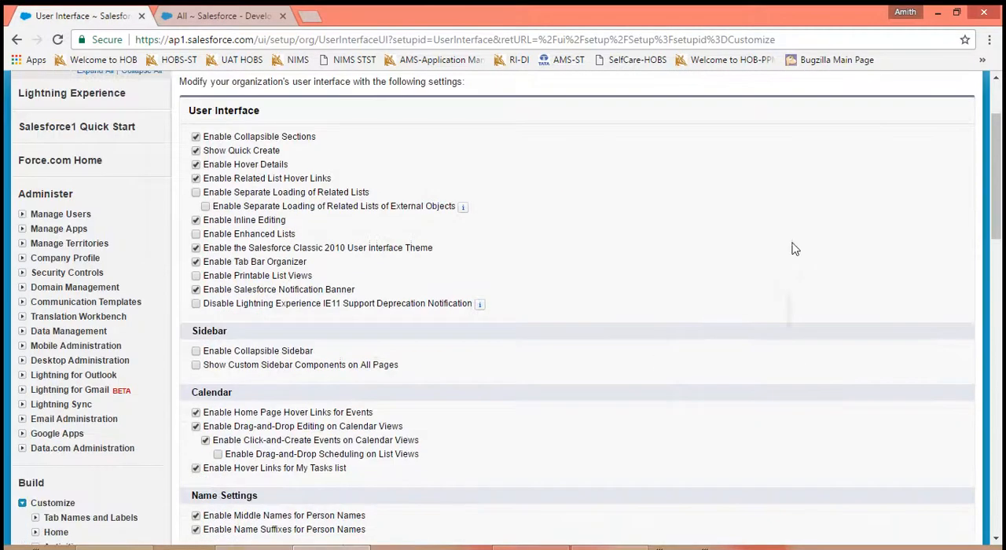
scroll(403, 152, down, 5)
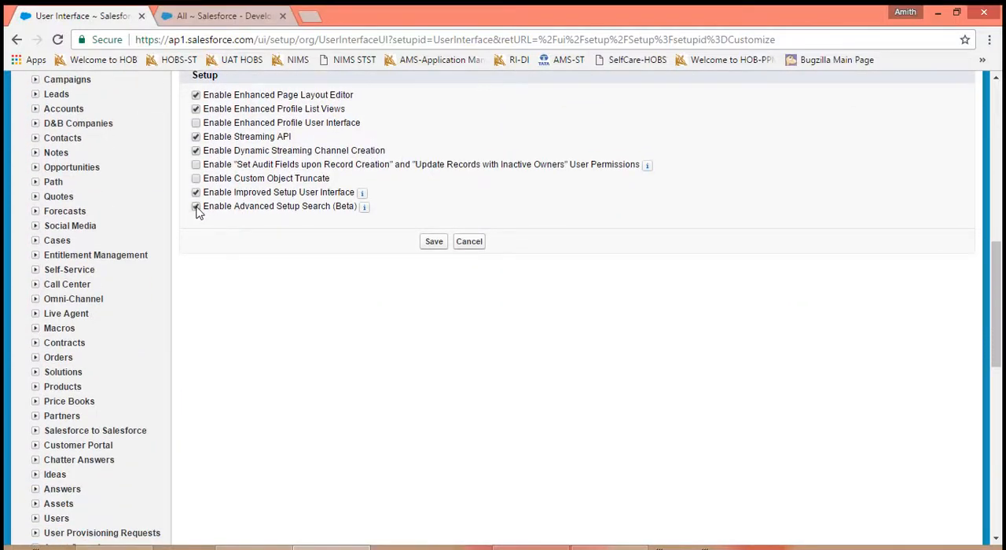
click(431, 245)
- Open Setup from the Doctors List, examine its home page and search box, and return to the Customize page
click(218, 17)
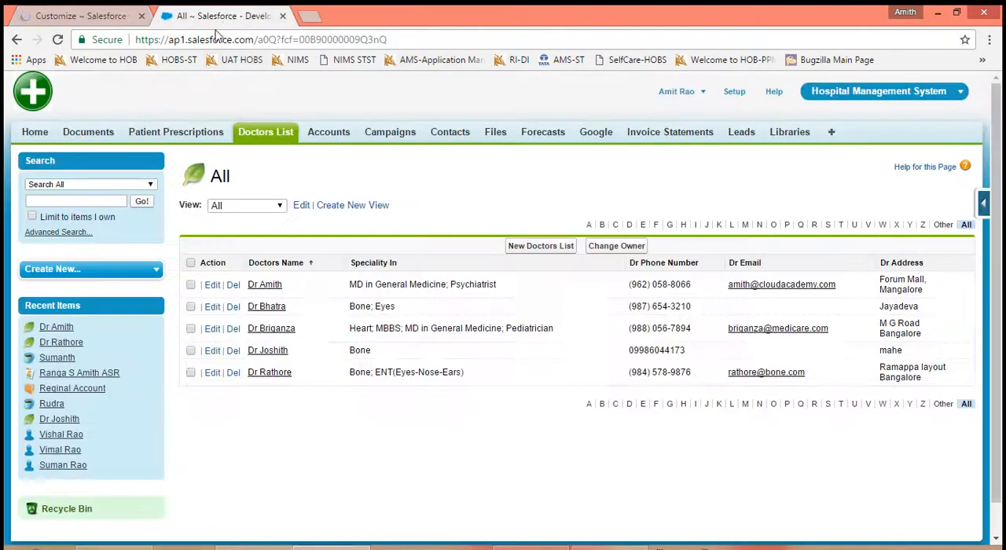
click(733, 93)
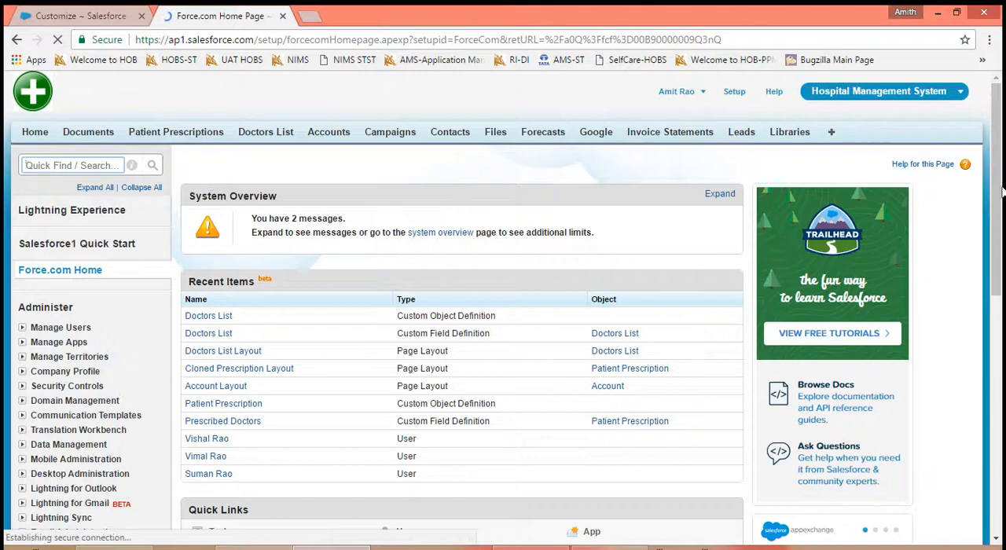
scroll(997, 186, down, 4)
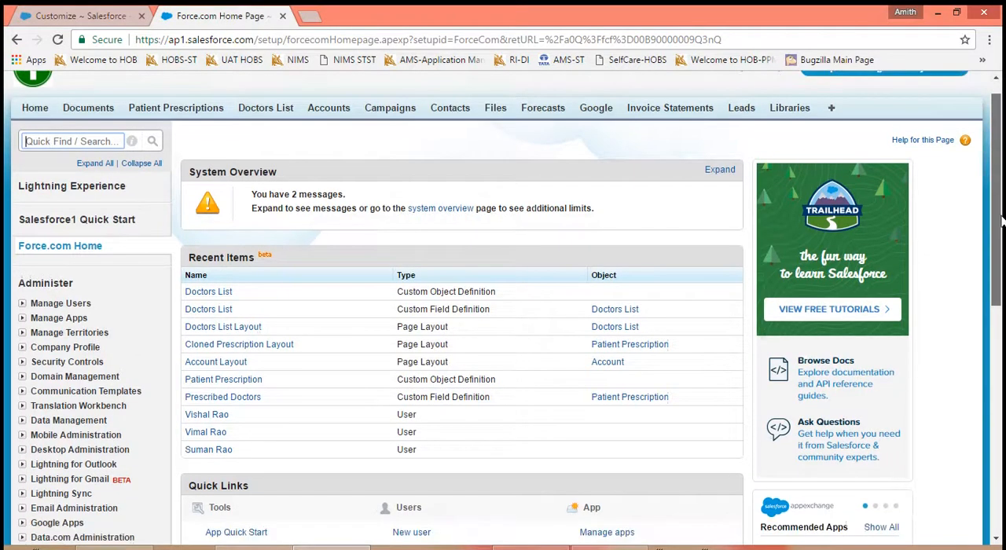
scroll(999, 193, up, 3)
scroll(999, 194, up, 1)
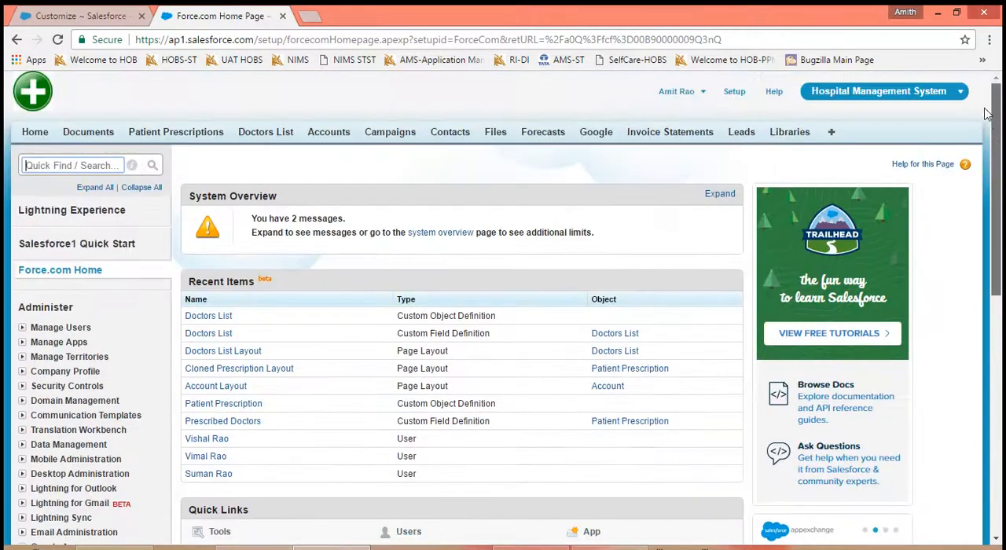
click(79, 17)
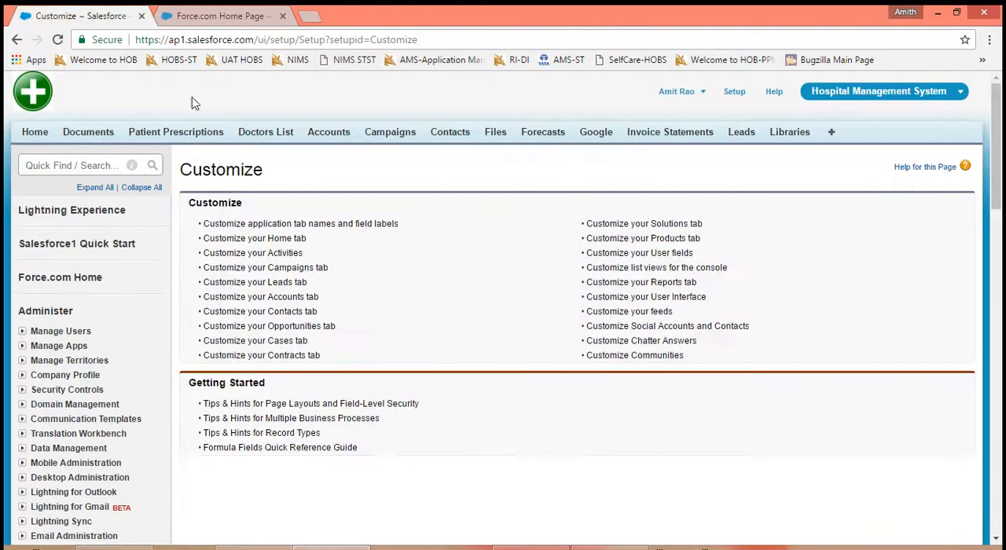
- Open the User Interface settings and review the Enable Advanced Setup Search (Beta) option in the Setup section
click(679, 297)
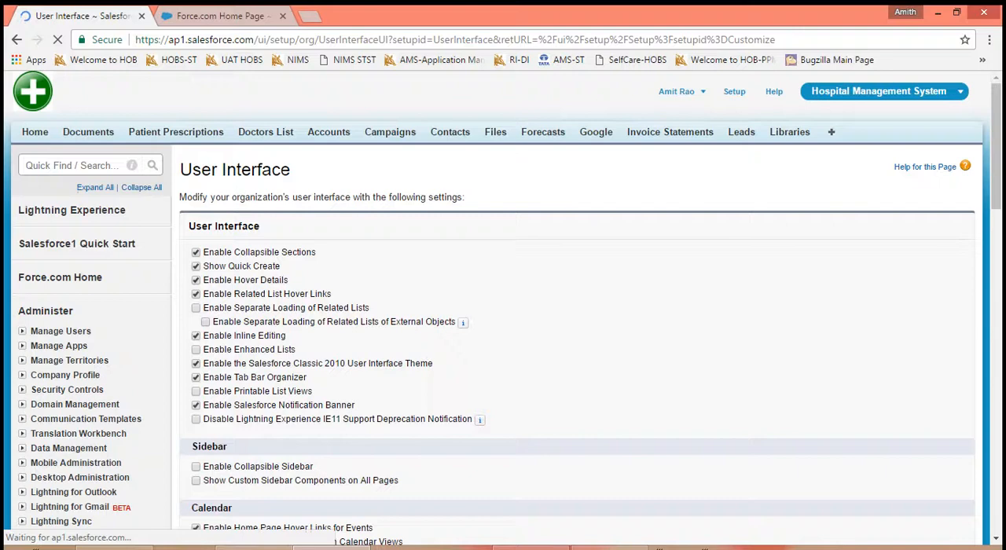
click(618, 547)
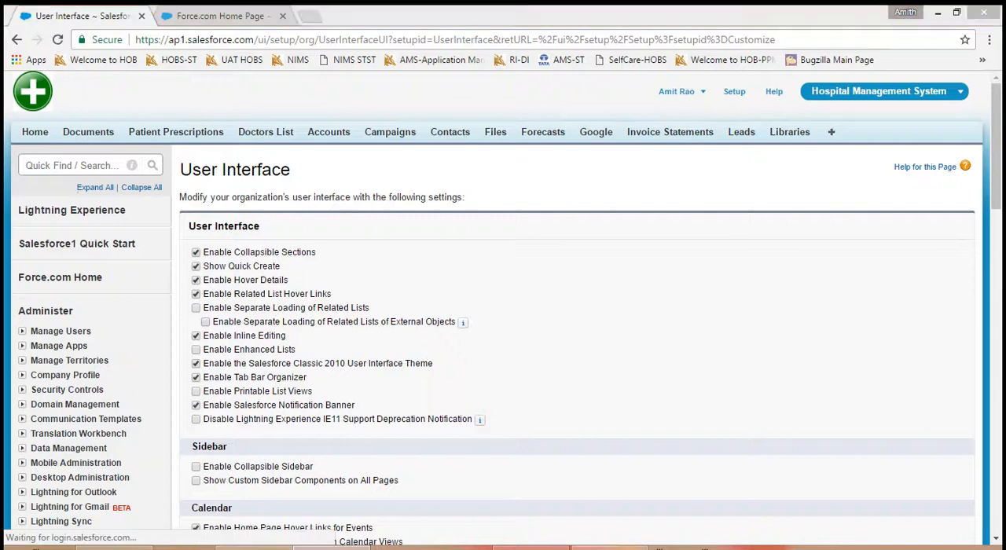
click(593, 353)
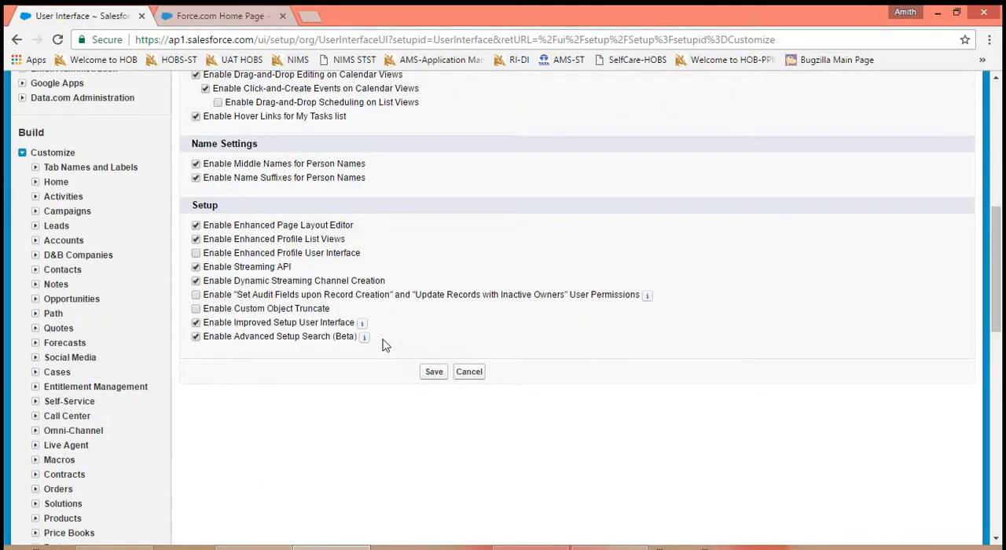
drag(385, 343, 209, 340)
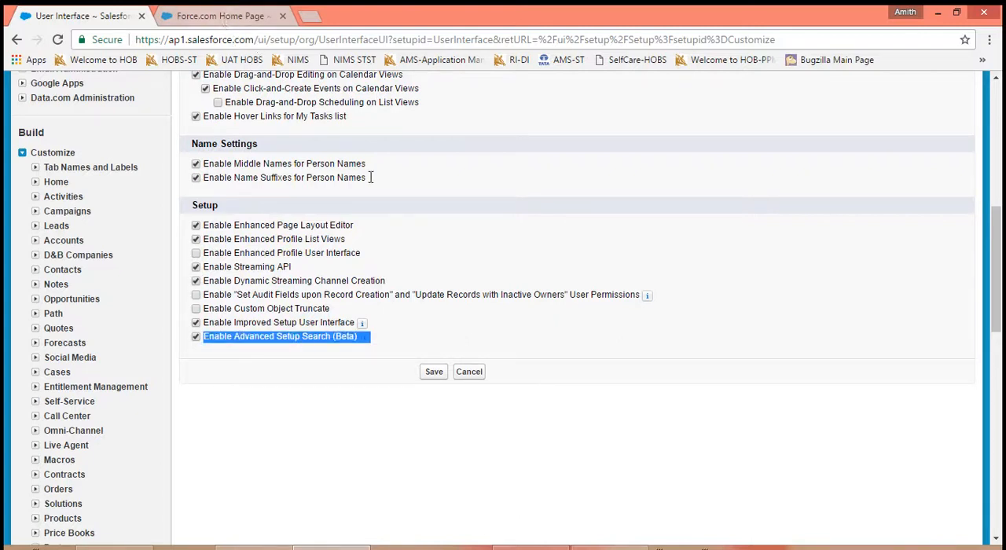
- Reload the already open Force.com Home page and search Setup for "Doctor"
click(221, 16)
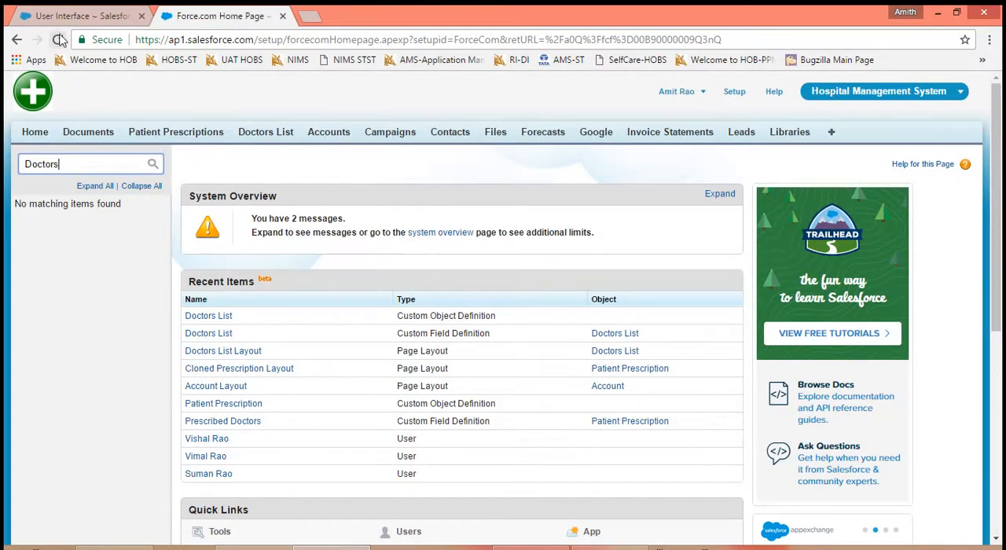
double_click(37, 162)
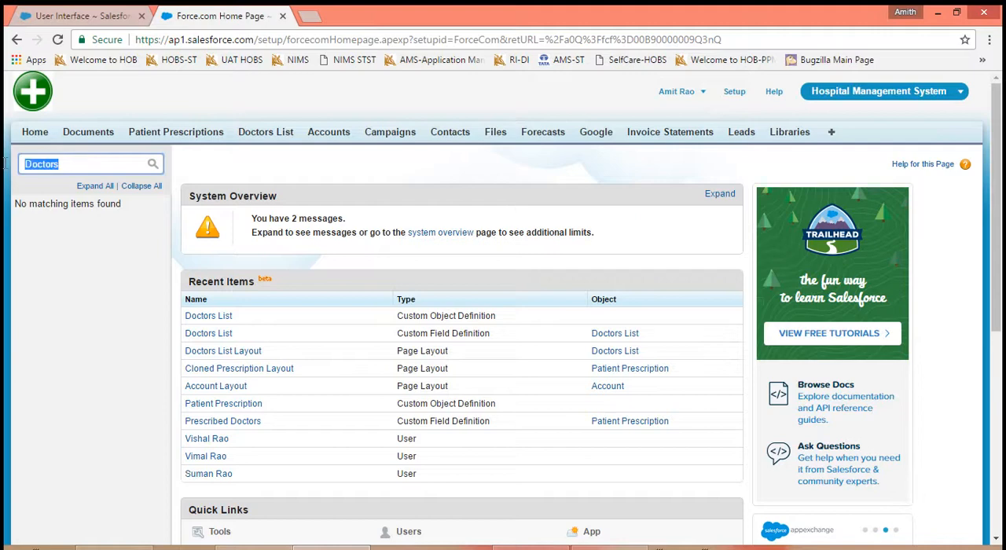
click(59, 40)
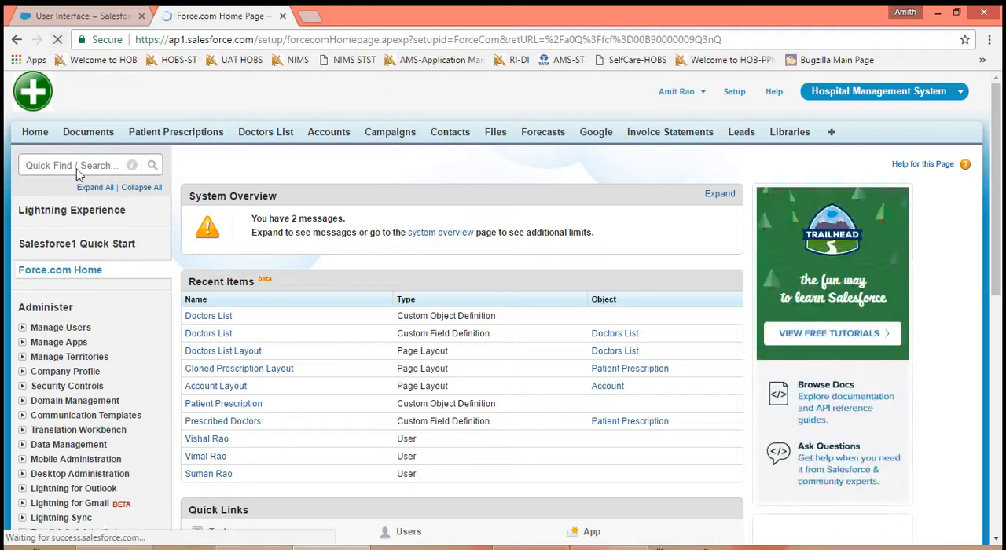
click(77, 168)
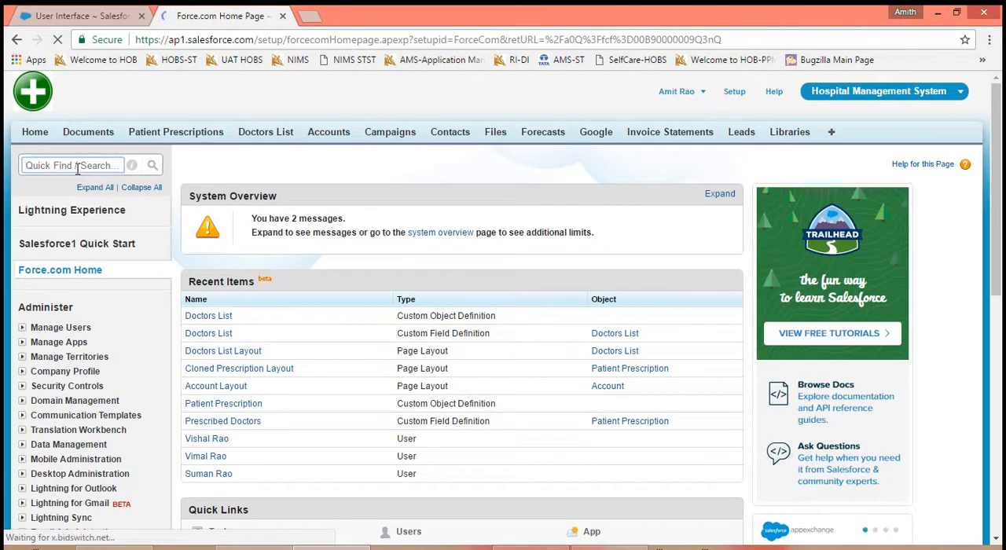
text(Doctors)
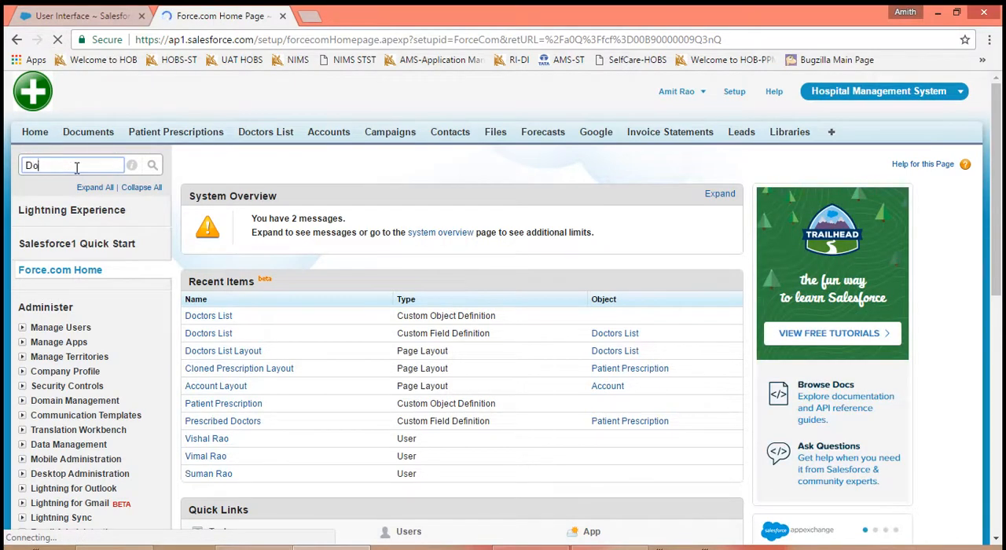
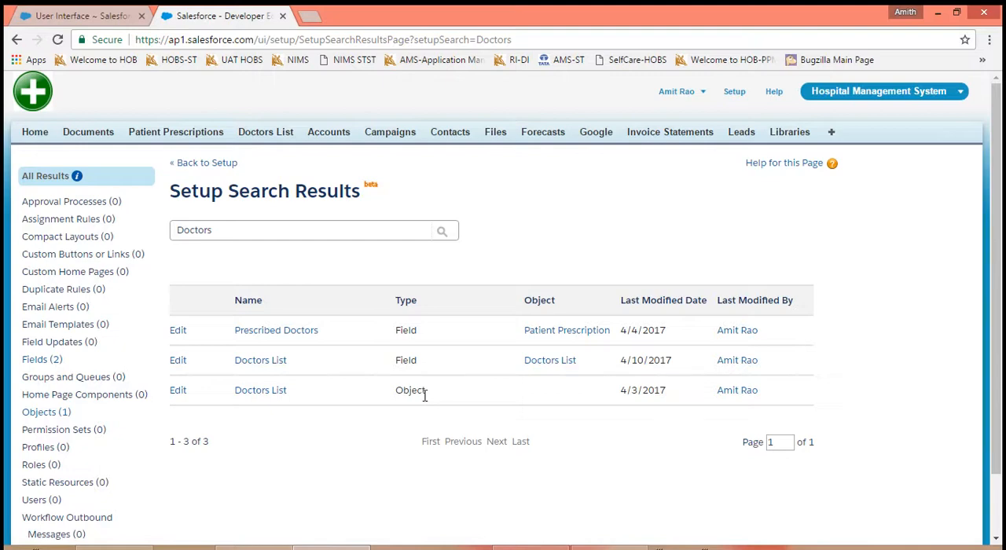
- Disable Advanced Setup Search (Beta) in the User Interface settings and save
click(74, 18)
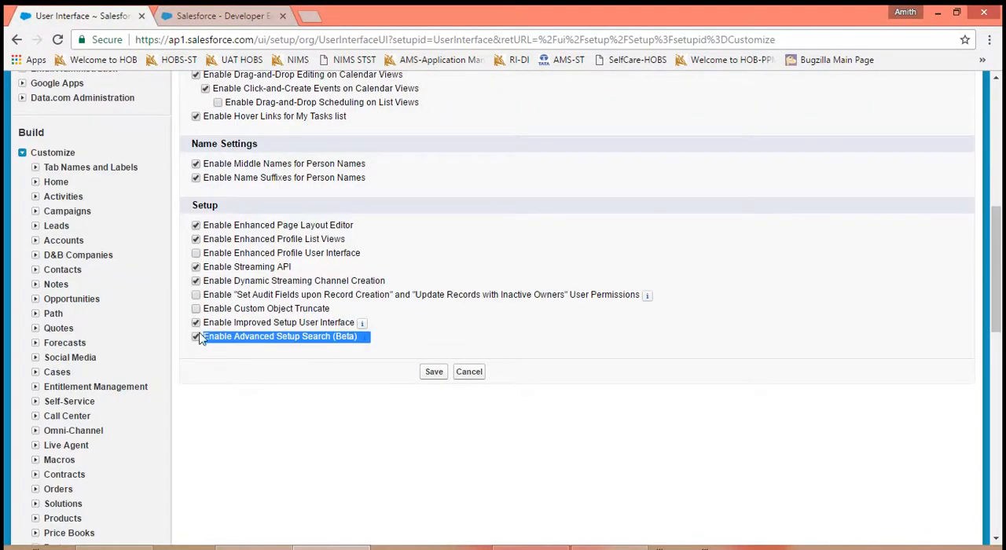
click(433, 373)
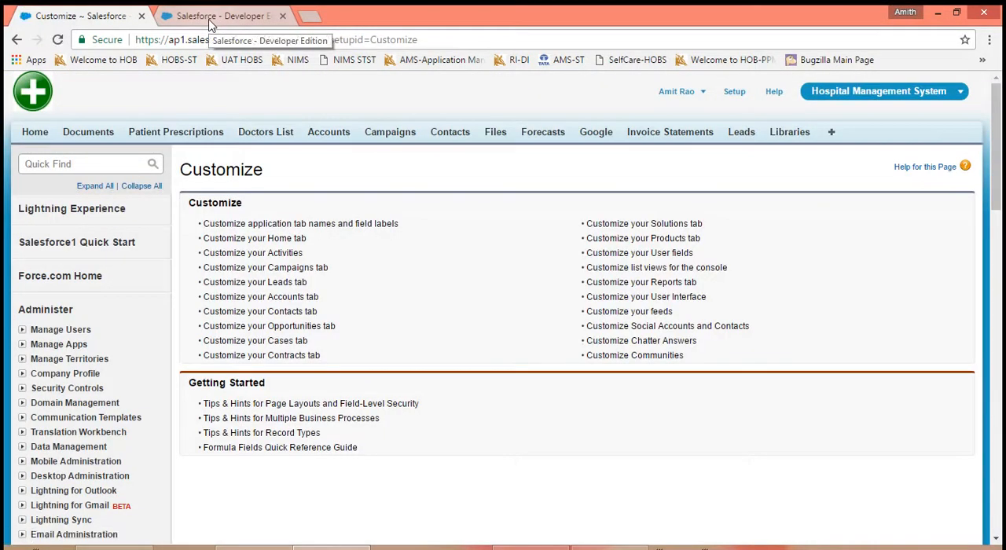
- Open Setup from the already open Setup Search Results page and search its Quick Find for "Doctors"
click(210, 18)
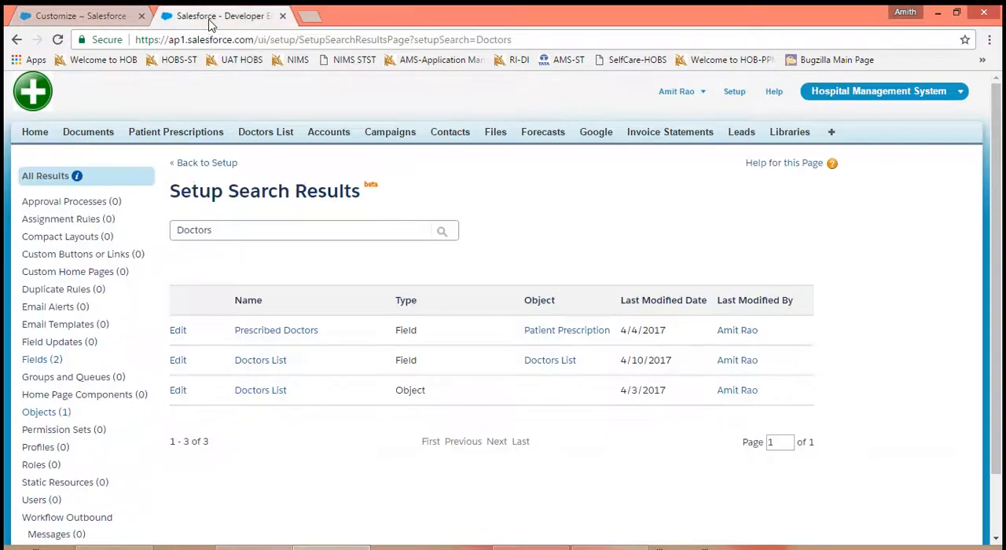
click(729, 96)
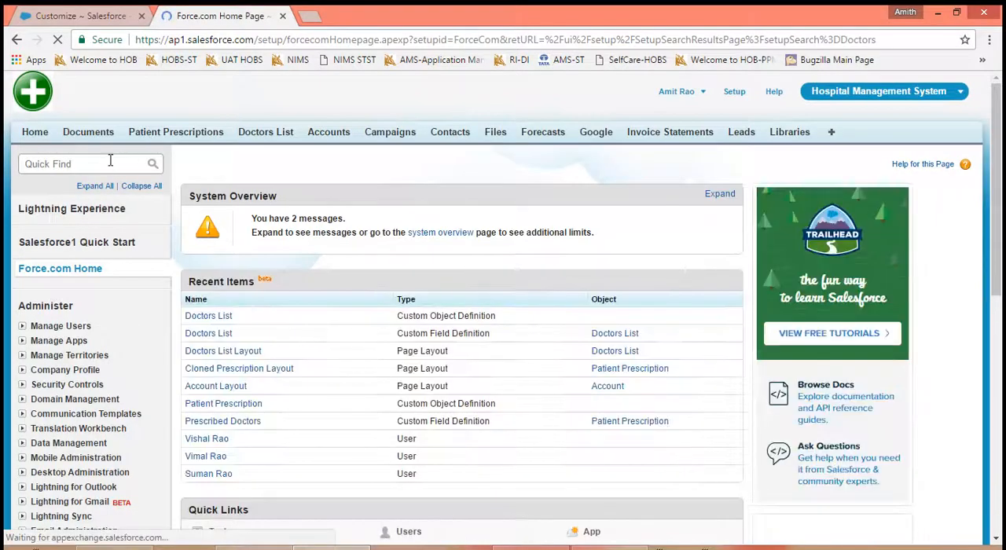
text(Doctors)
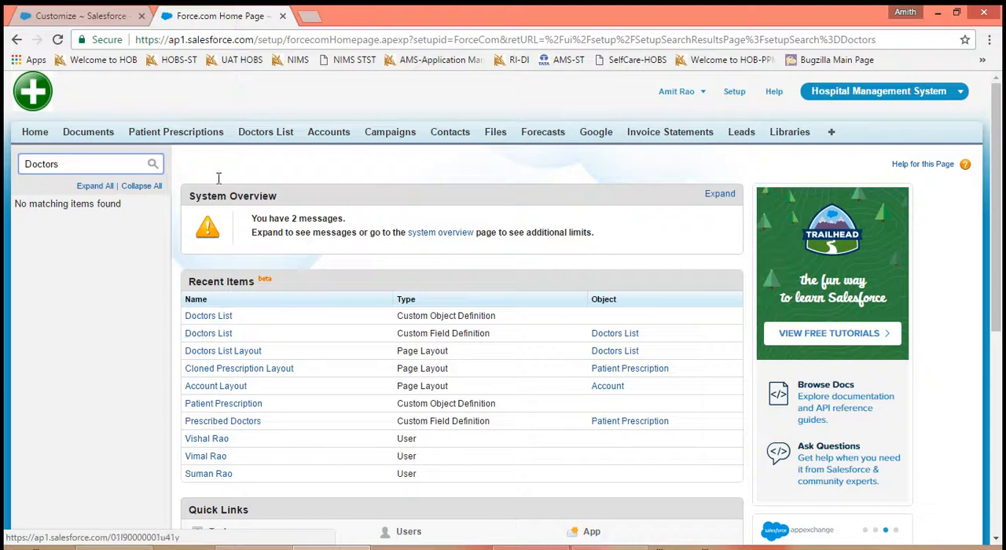
- Reopen the User Interface settings, enable Advanced Setup Search (Beta) and save
click(82, 16)
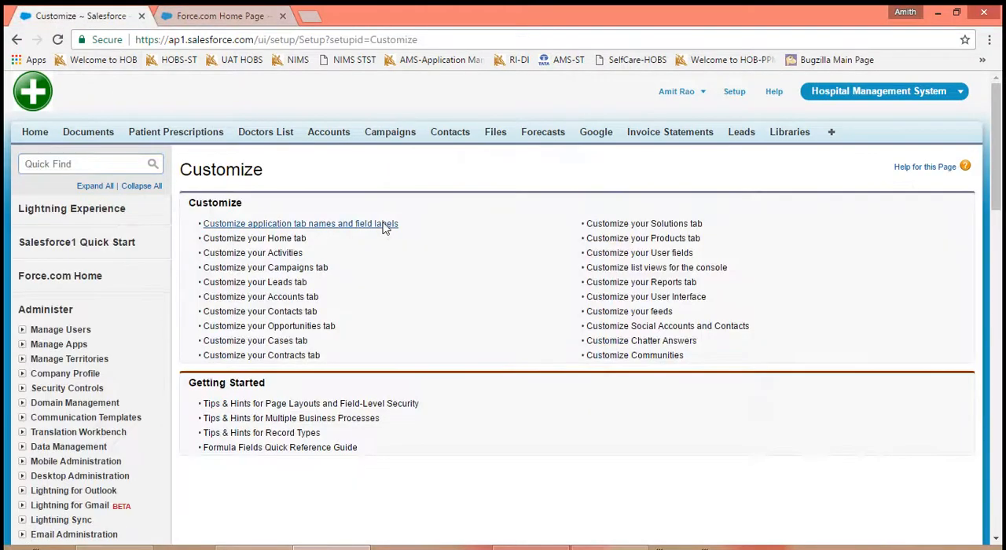
click(605, 301)
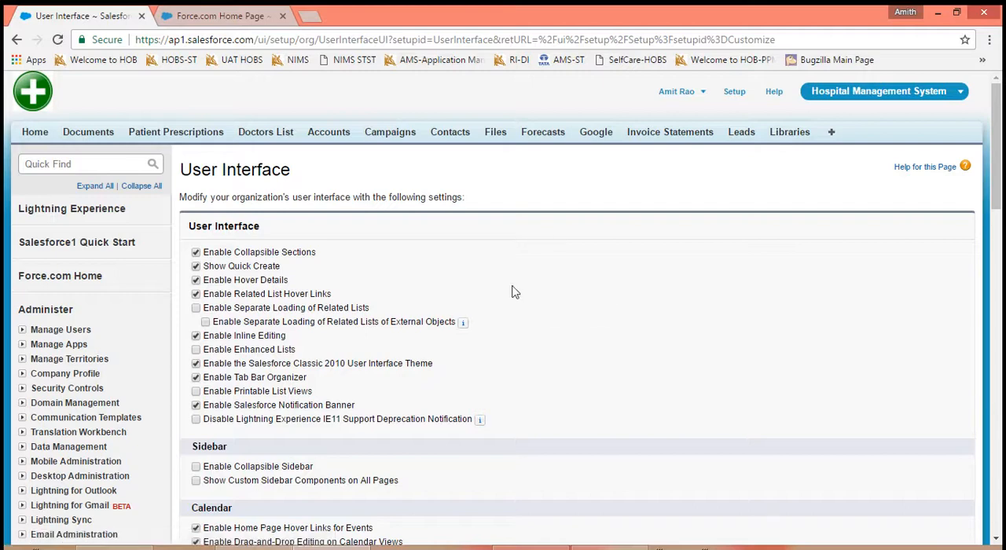
scroll(511, 292, down, 6)
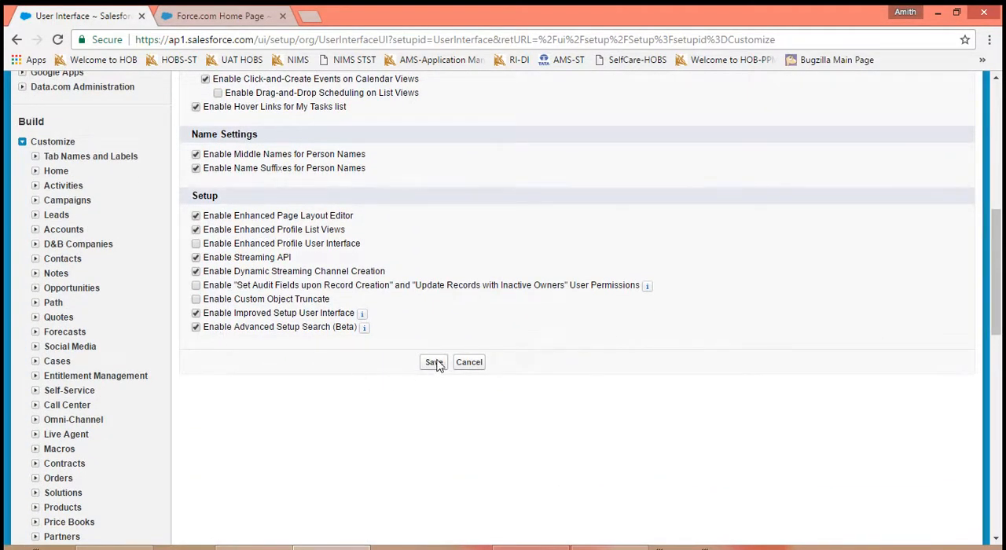
click(434, 363)
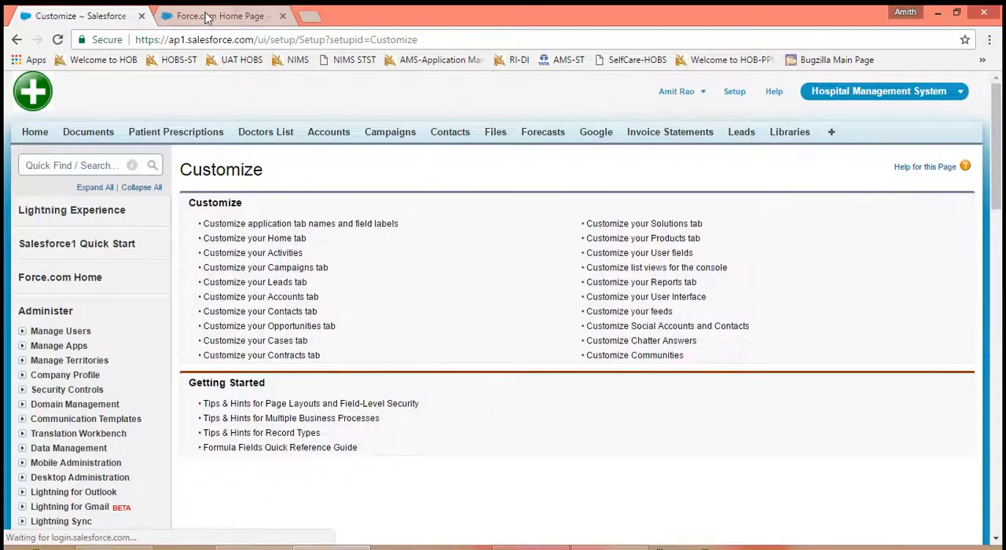
- Reload the already open Force.com Home page and run a full Setup search for "Doctors"
click(205, 16)
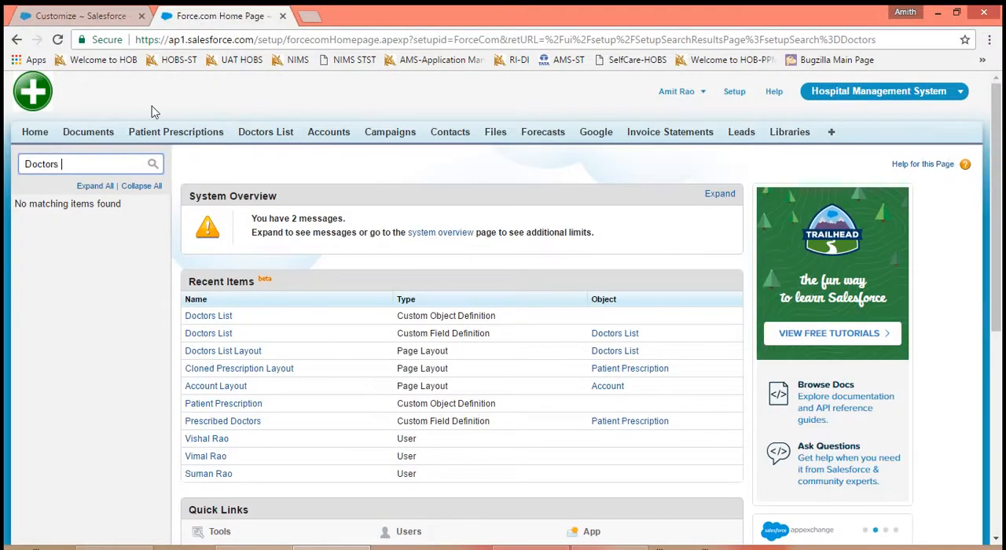
click(57, 39)
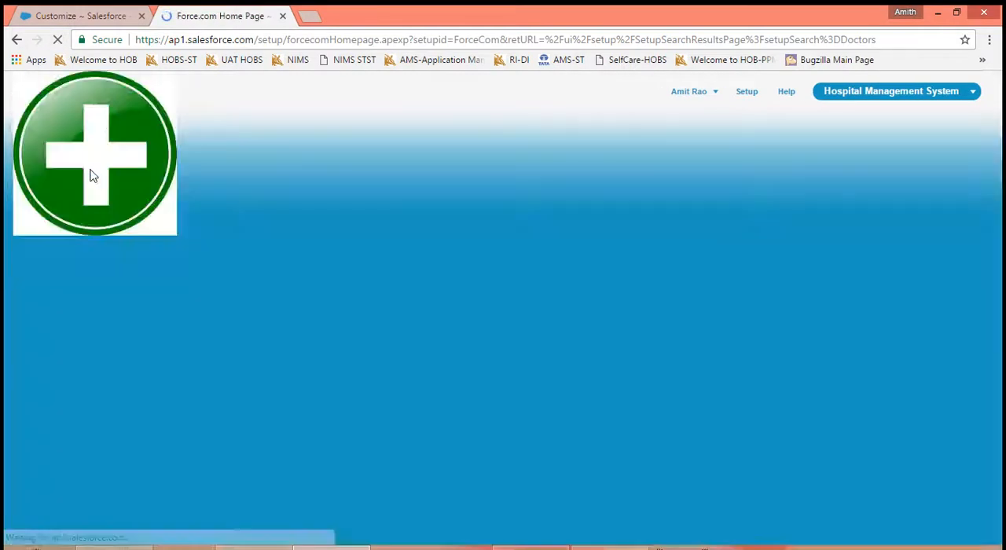
click(87, 165)
text(D)
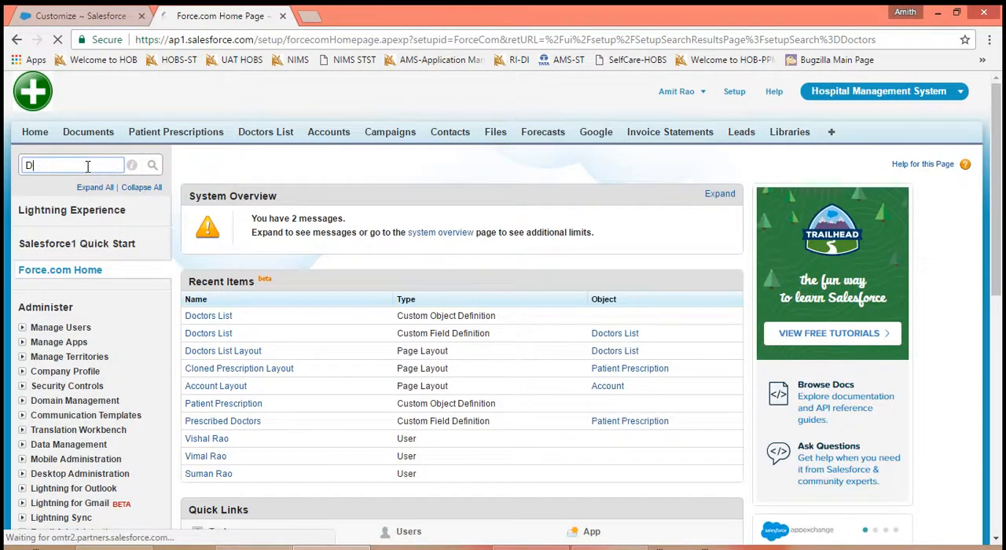
text(octors)
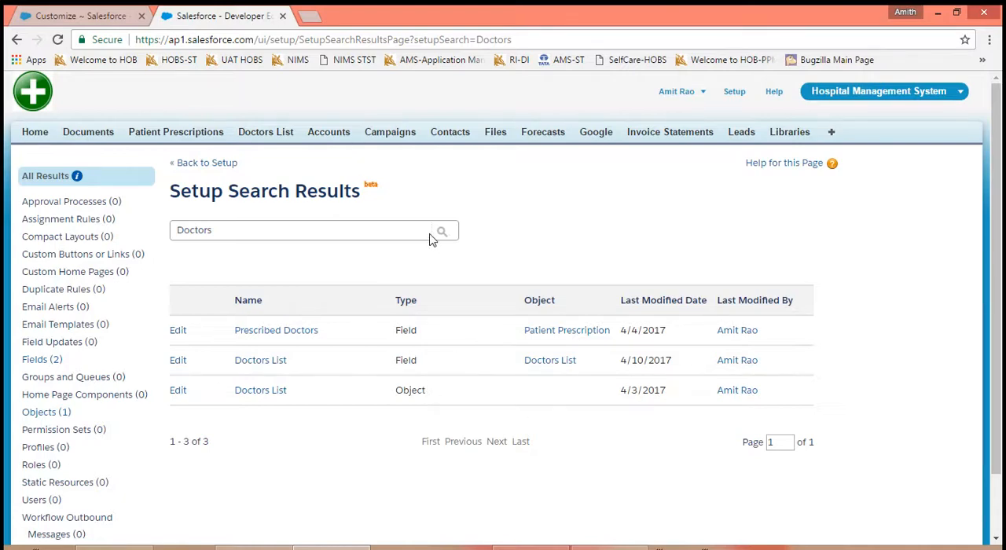
- Open the User Interface settings and review the hover link and drag-and-drop options in the Calendar section
click(71, 16)
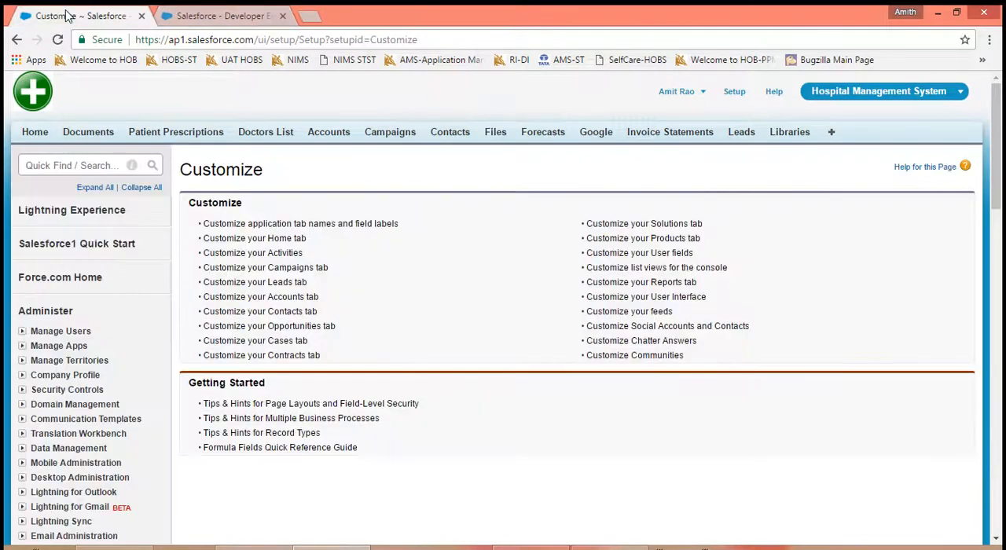
click(609, 304)
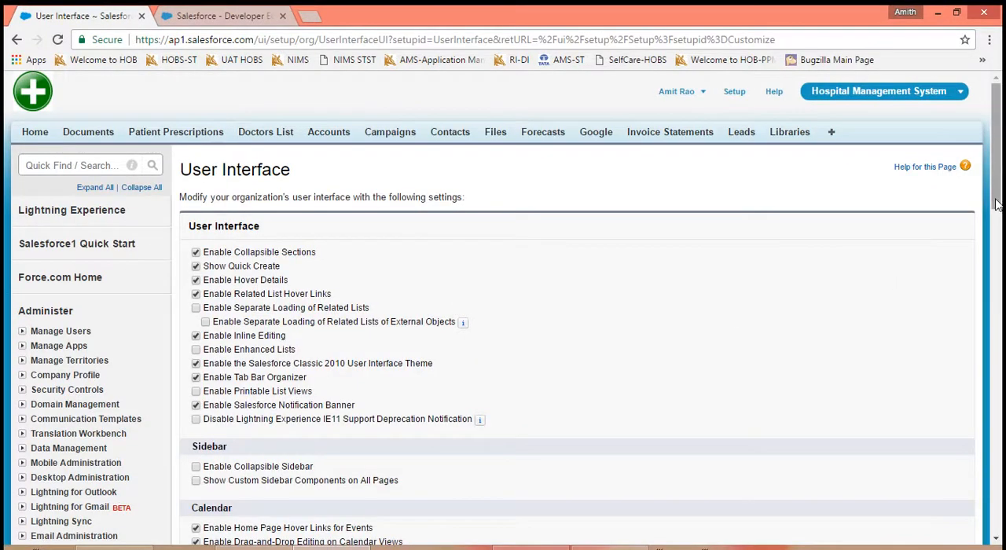
scroll(672, 293, down, 4)
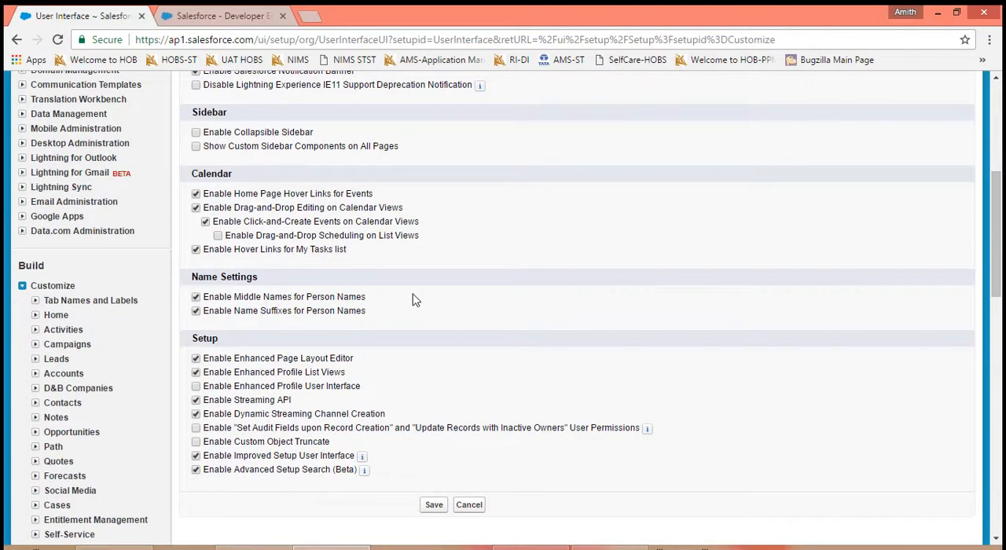
drag(370, 251, 198, 192)
click(502, 249)
- Create and save a new calendar event from the Home page with the subject Email
click(230, 22)
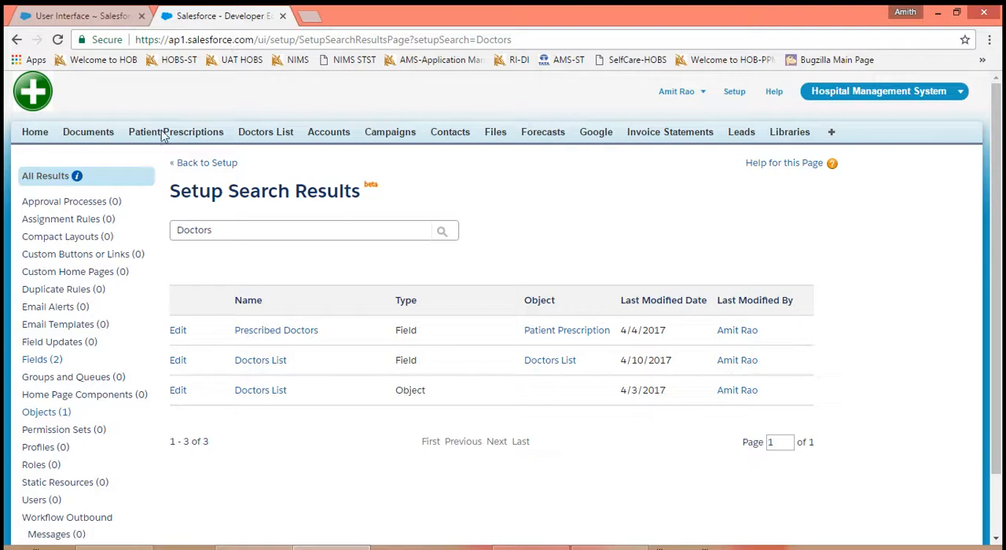
click(34, 133)
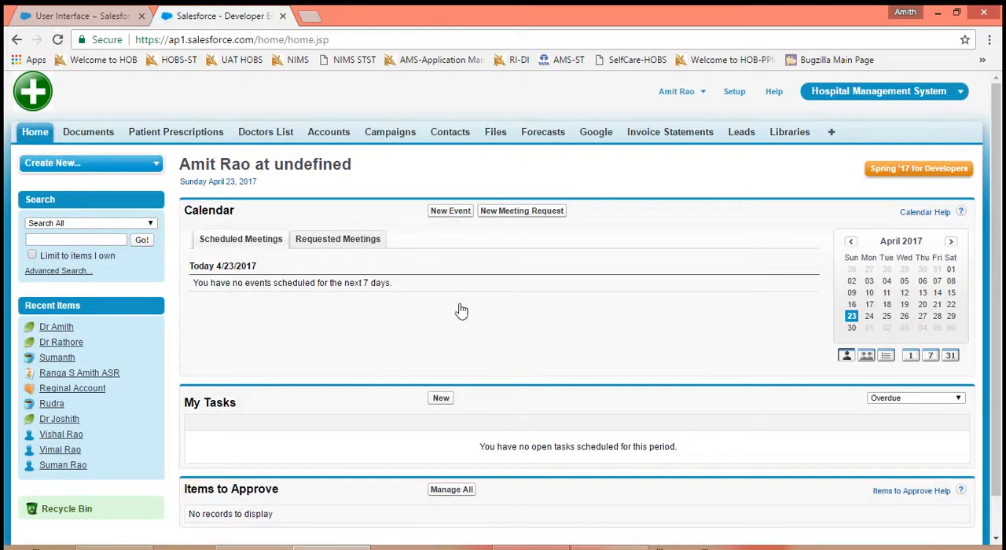
click(454, 217)
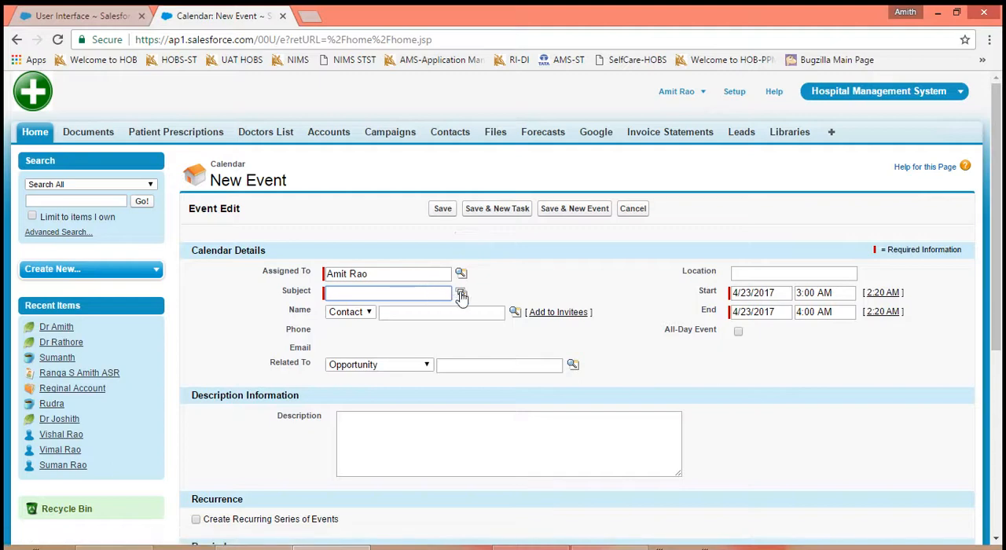
click(461, 294)
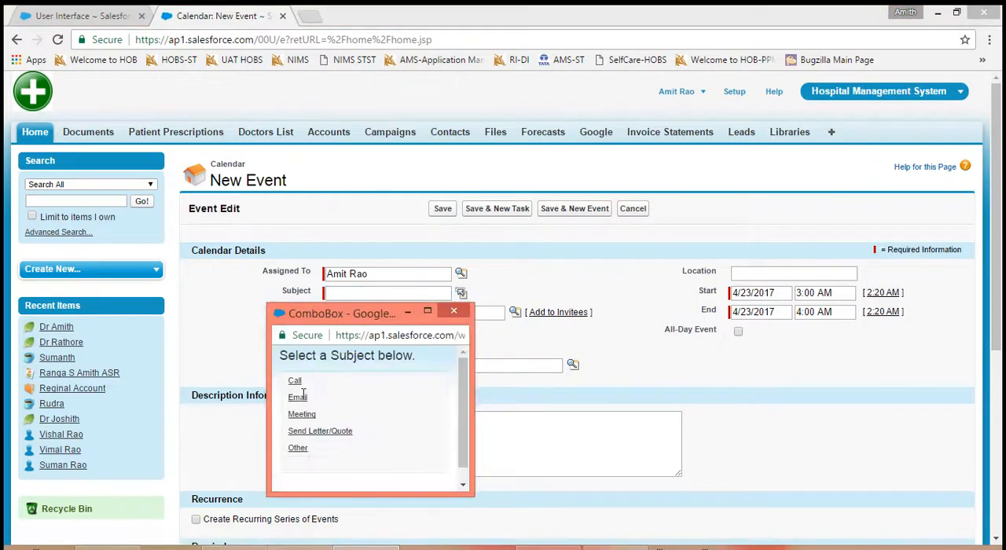
click(297, 398)
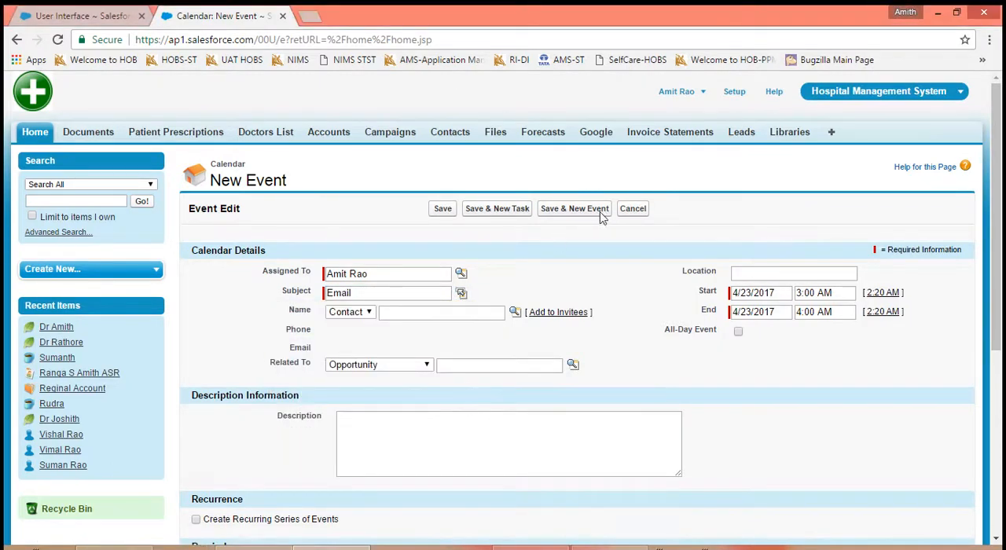
click(442, 211)
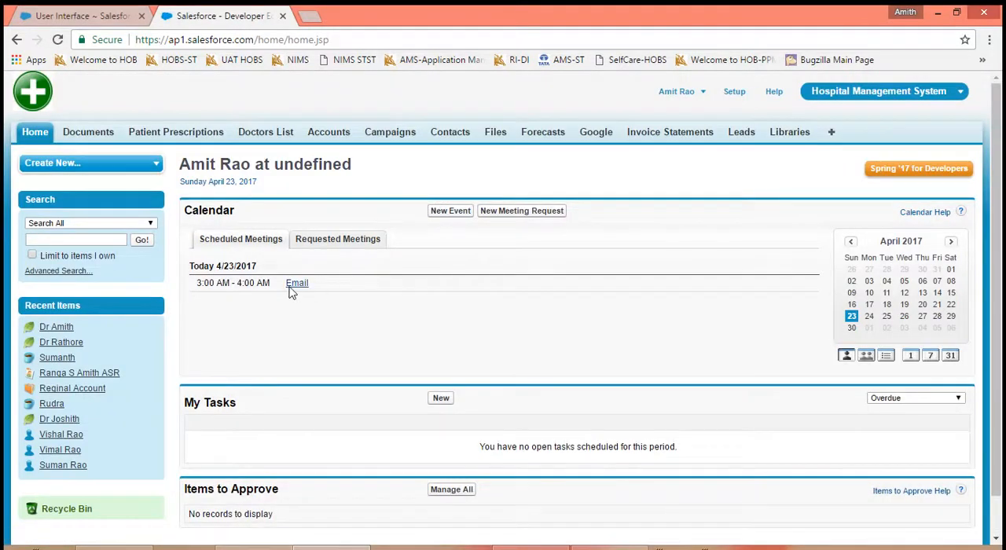
mouse_move(289, 288)
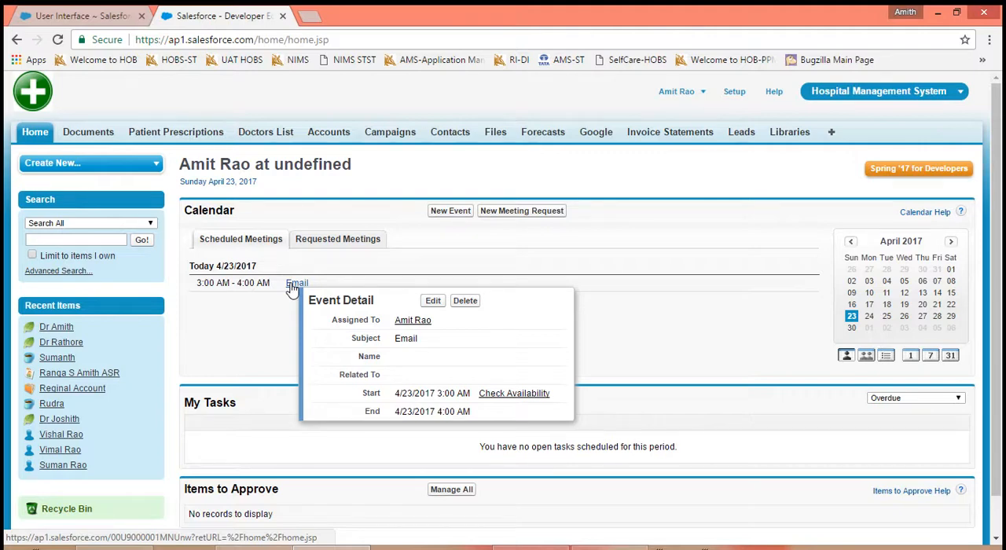
- Disable Home Page Hover Links for Events in the User Interface settings, save, and reload the Home page to check the Email event
click(105, 16)
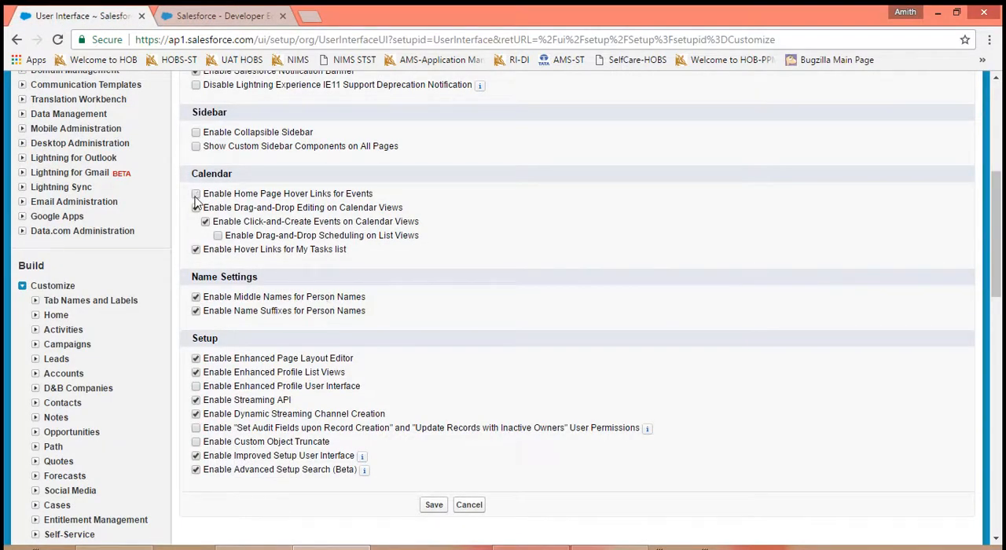
click(429, 506)
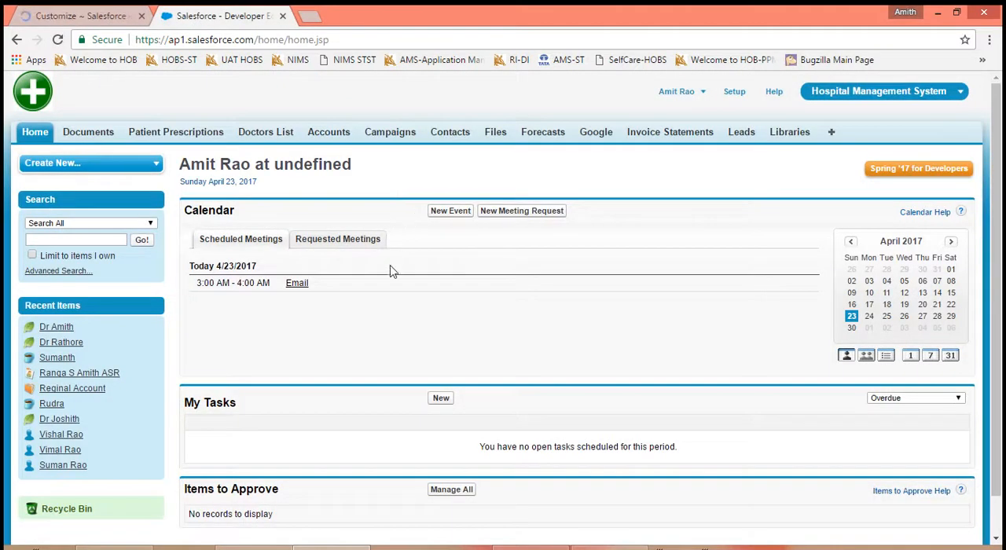
click(59, 41)
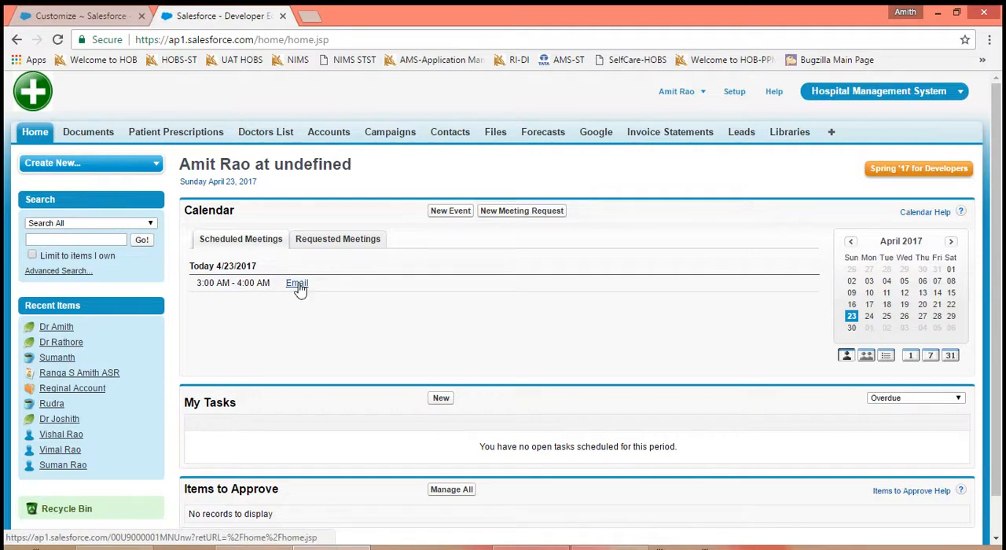
- Reopen the User Interface settings, enable Home Page Hover Links for Events in the Calendar section and save
click(78, 16)
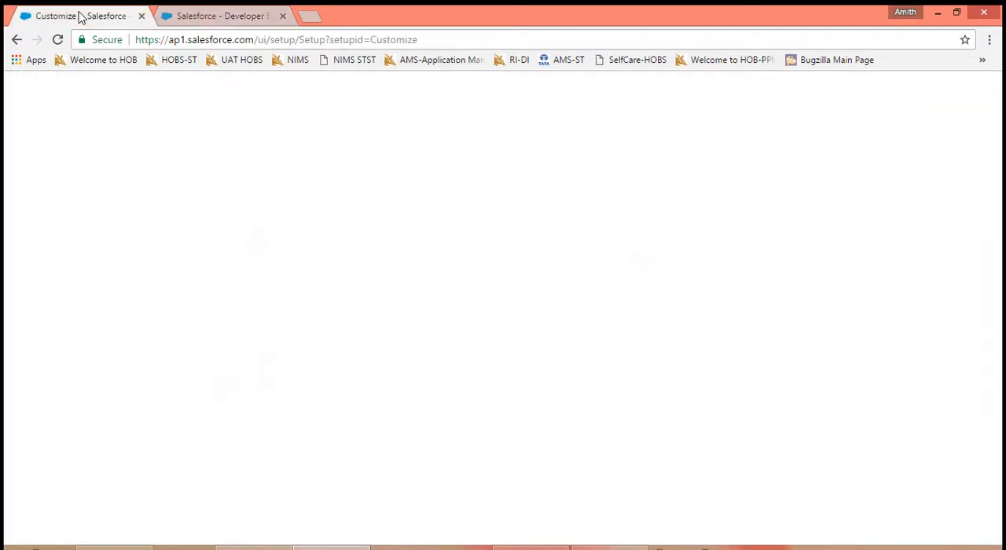
click(649, 298)
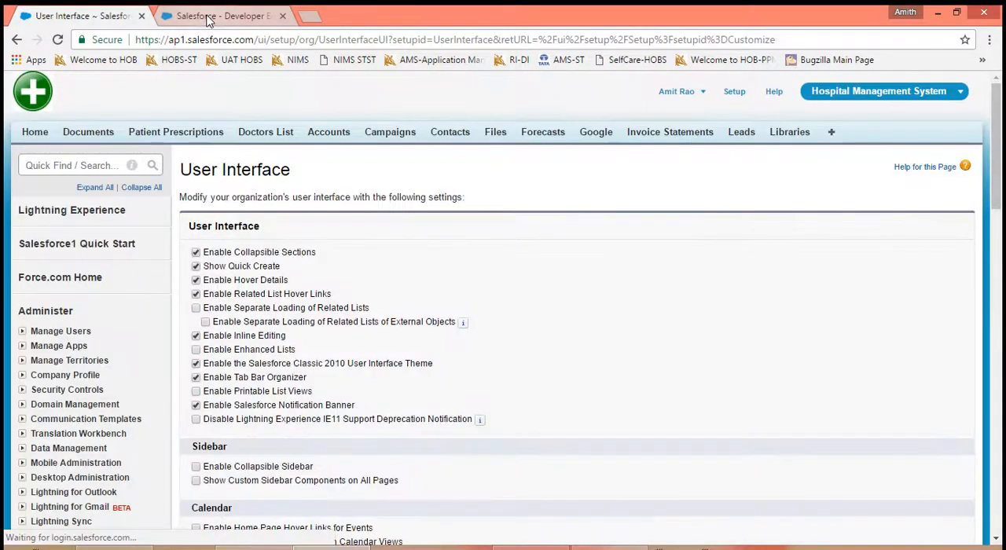
scroll(593, 371, down, 10)
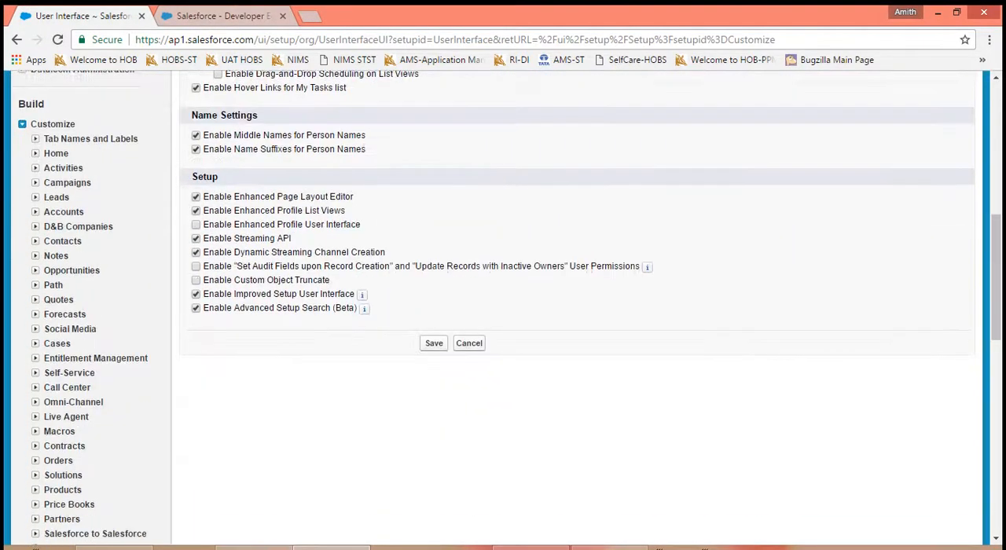
scroll(745, 433, up, 3)
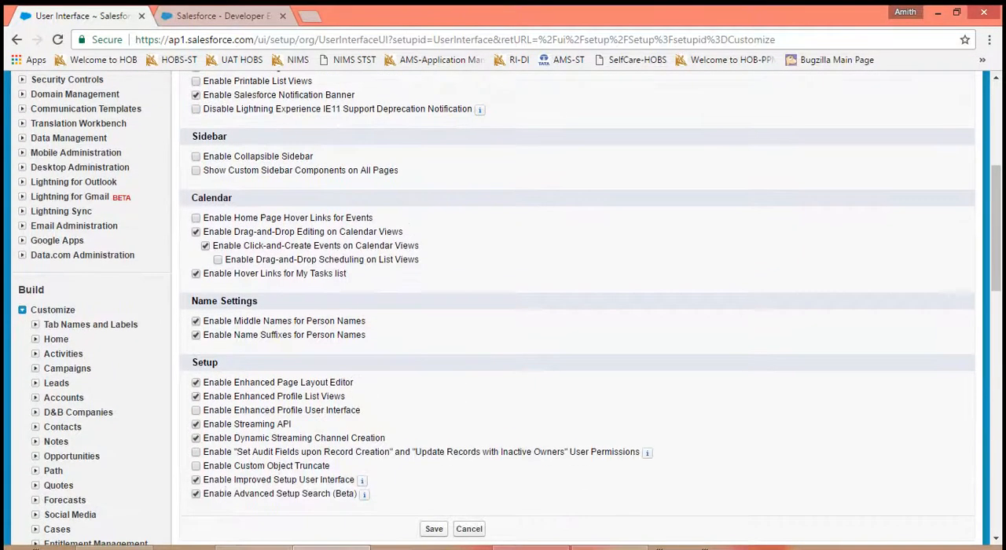
click(196, 218)
click(437, 530)
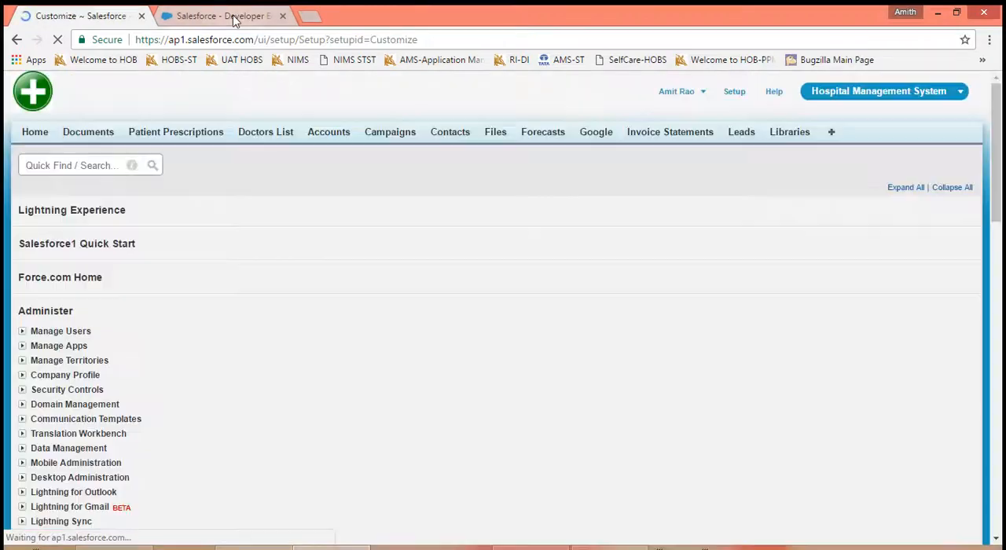
- Return to the Home page and open the calendar's day view for April 23, 2017
click(233, 19)
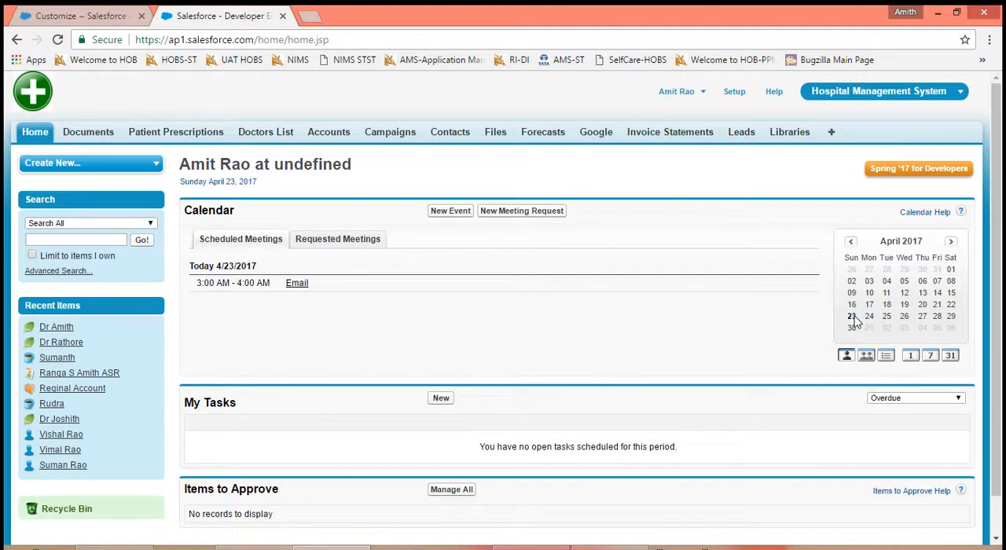
drag(851, 317, 562, 323)
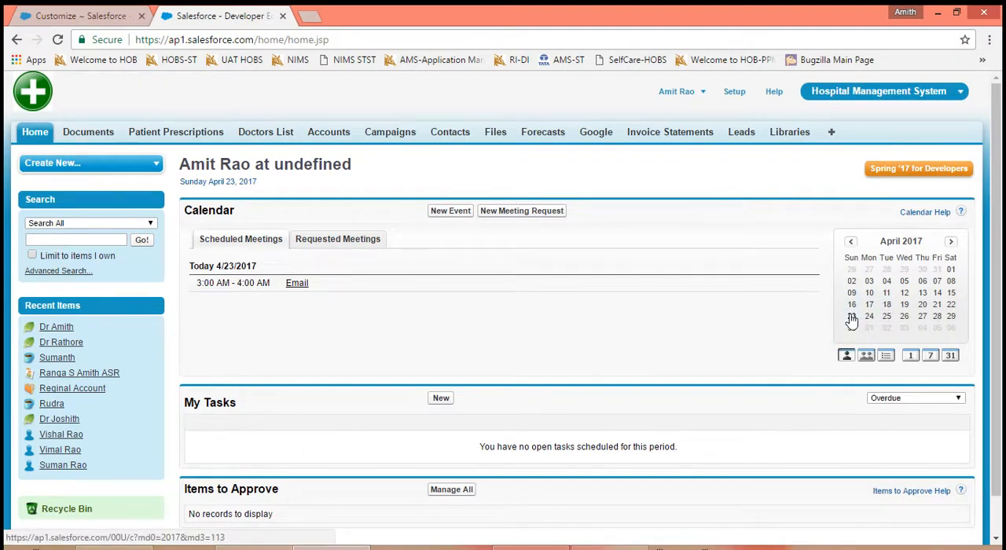
drag(852, 321, 306, 319)
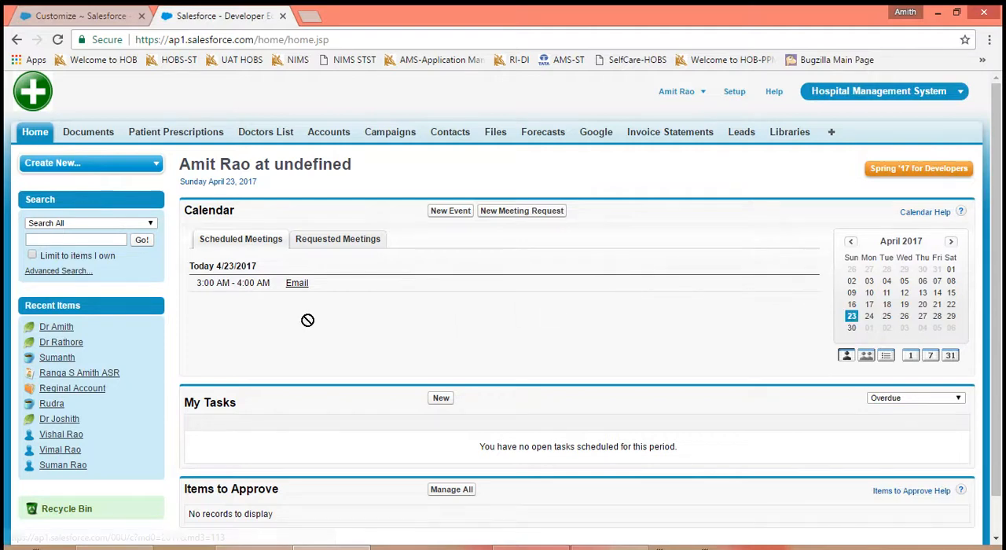
click(851, 316)
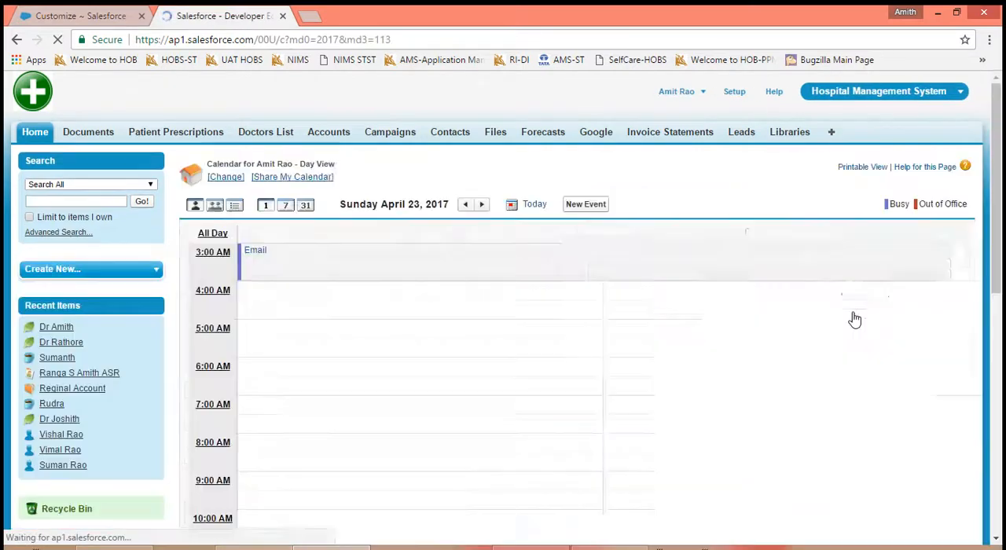
- Reschedule the Email event to 7:00 AM directly in the calendar's day view
mouse_move(275, 254)
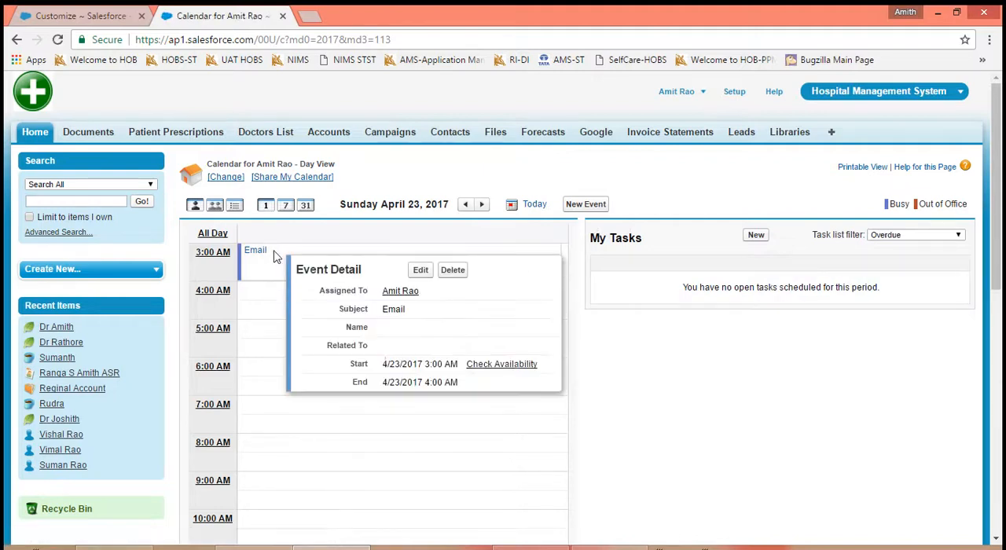
drag(274, 254, 302, 416)
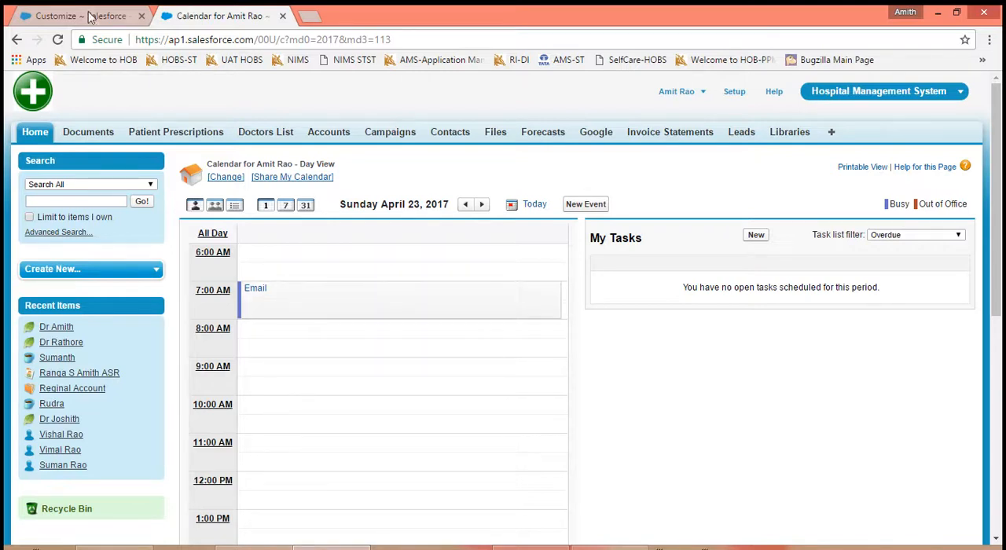
- Reopen the User Interface settings, disable Drag-and-Drop Editing on Calendar Views and save
key(ctrl+shift+Tab)
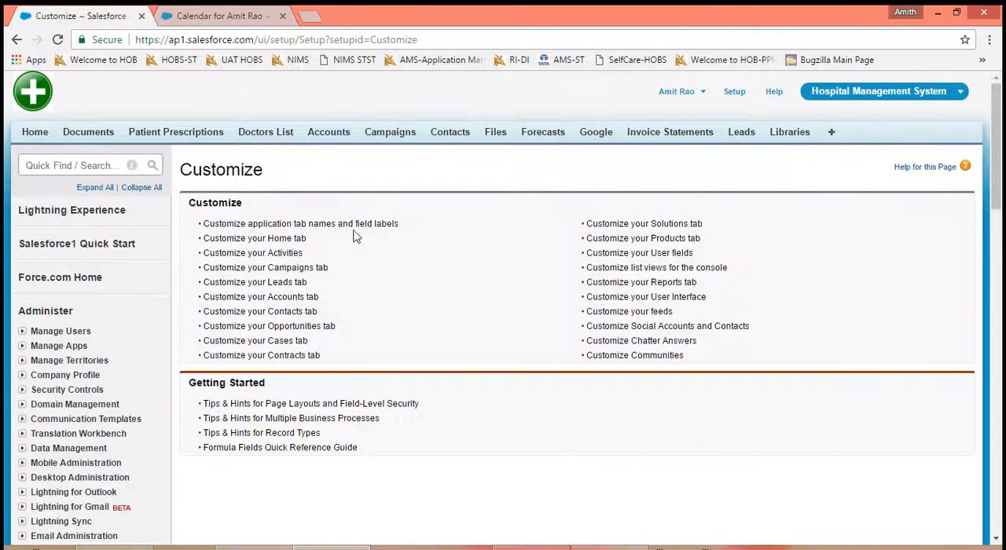
click(660, 300)
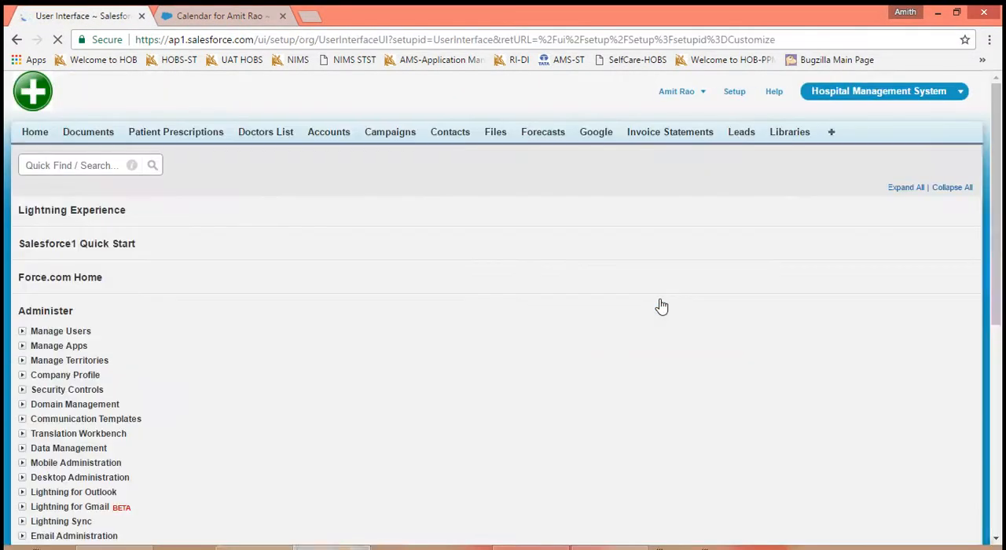
scroll(656, 353, down, 3)
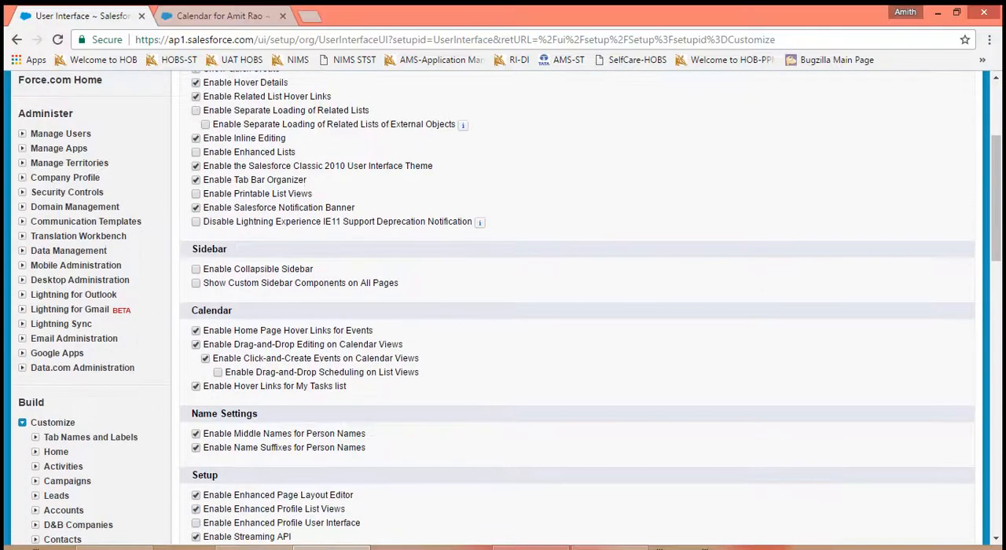
click(196, 345)
scroll(516, 339, down, 6)
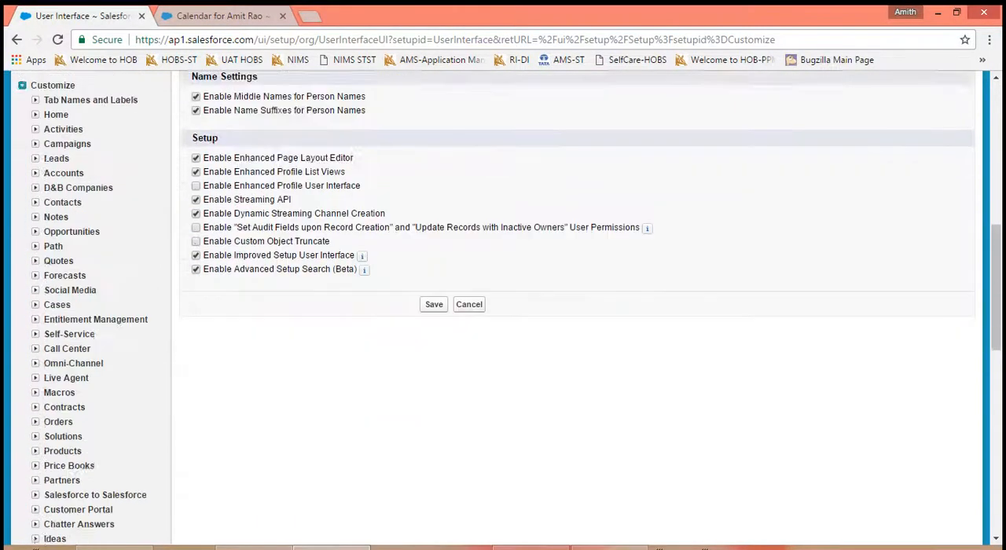
click(434, 200)
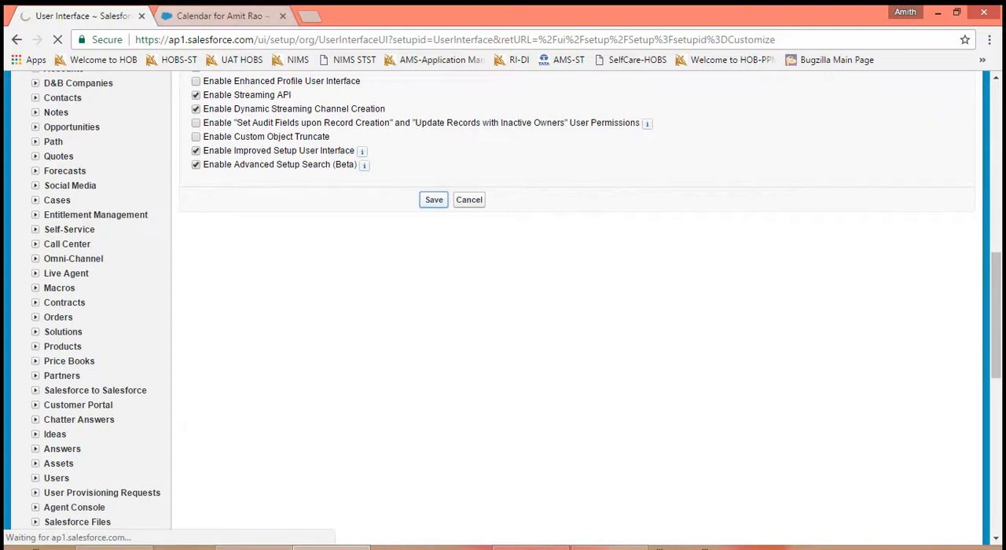
- Reload the calendar's day view and check whether the Email event can still be moved
click(179, 16)
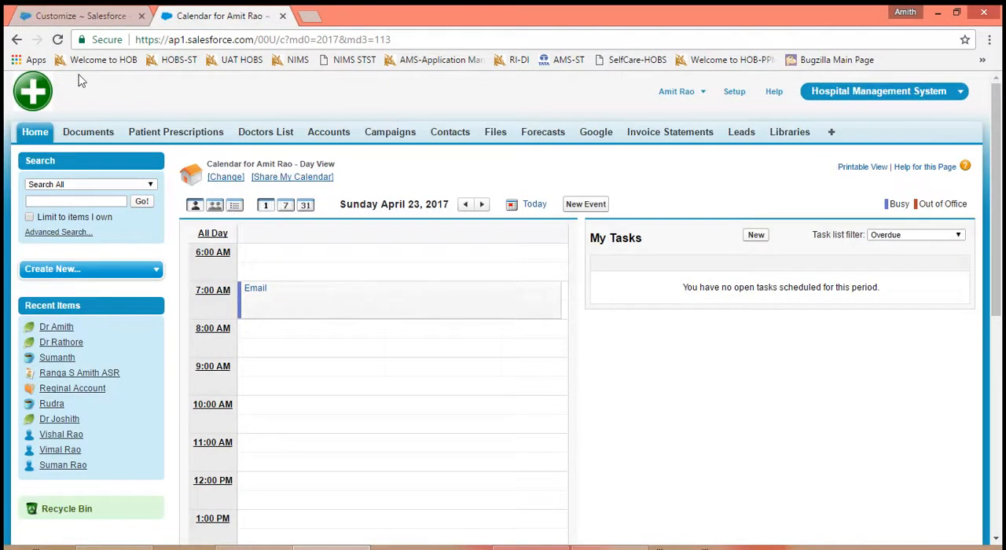
click(57, 39)
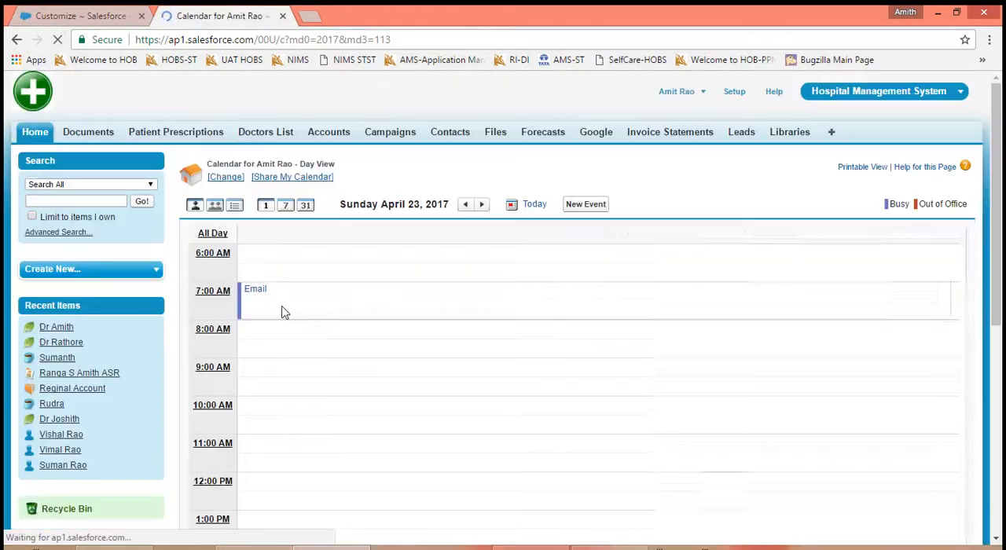
mouse_move(285, 310)
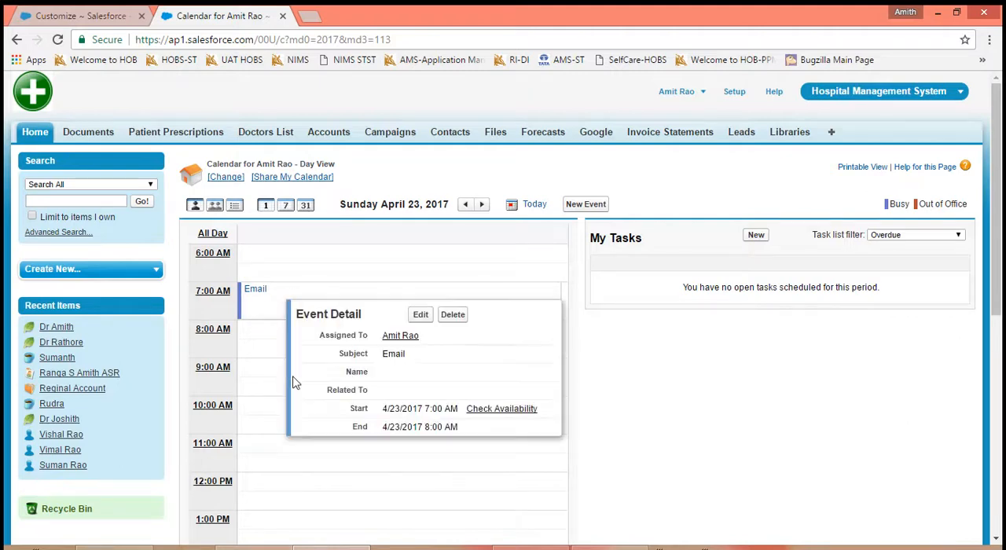
- Enable Drag-and-Drop Editing and Click-and-Create Events on Calendar Views in the User Interface settings and save
click(102, 16)
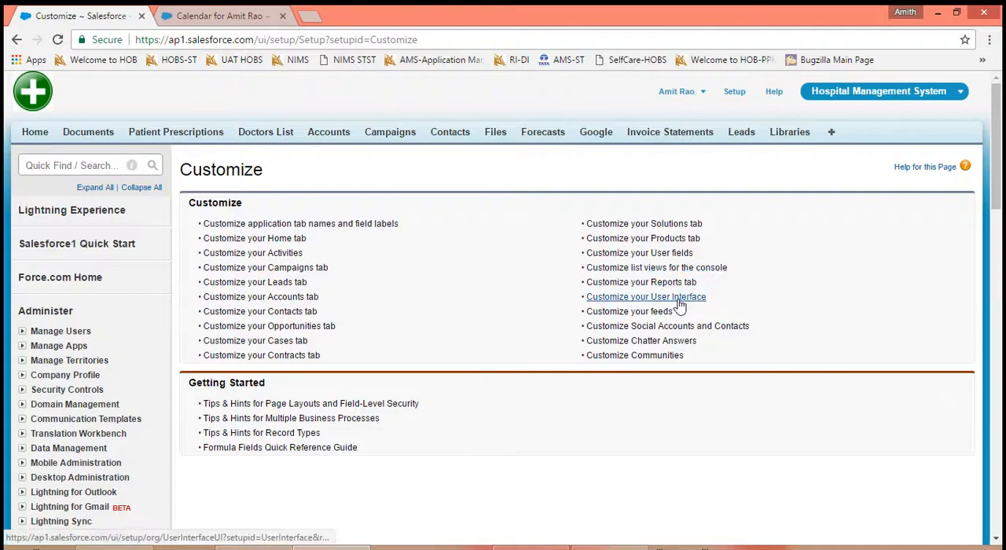
click(601, 297)
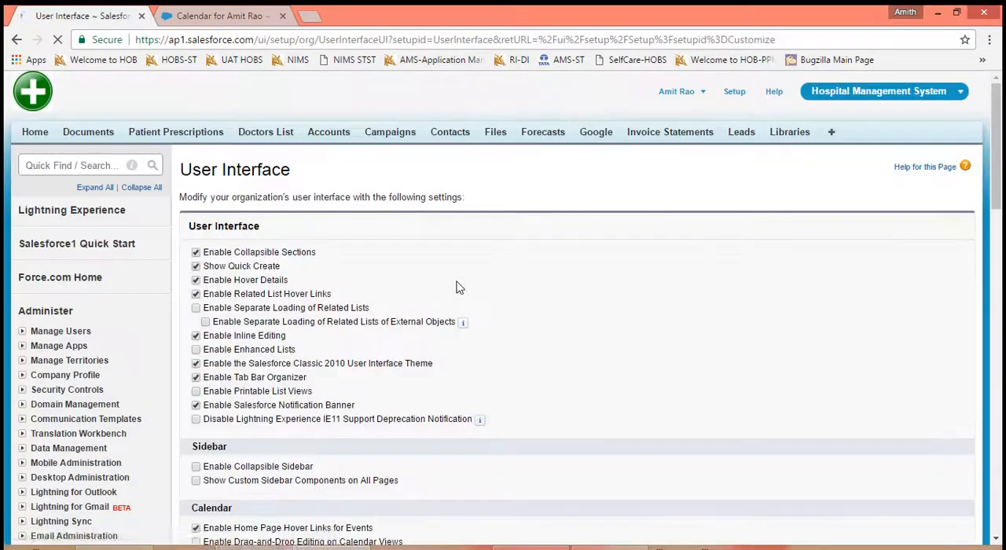
scroll(757, 397, down, 4)
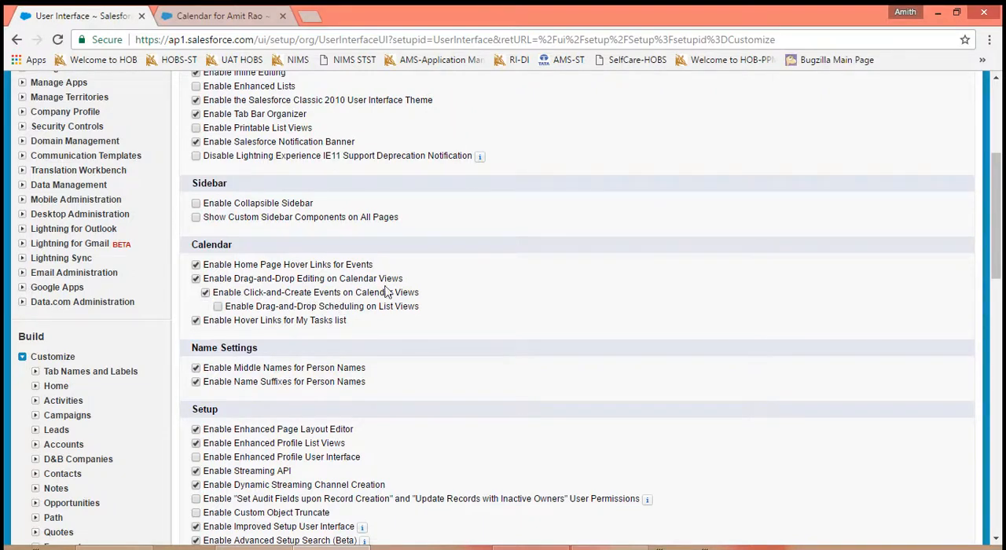
scroll(531, 501, down, 3)
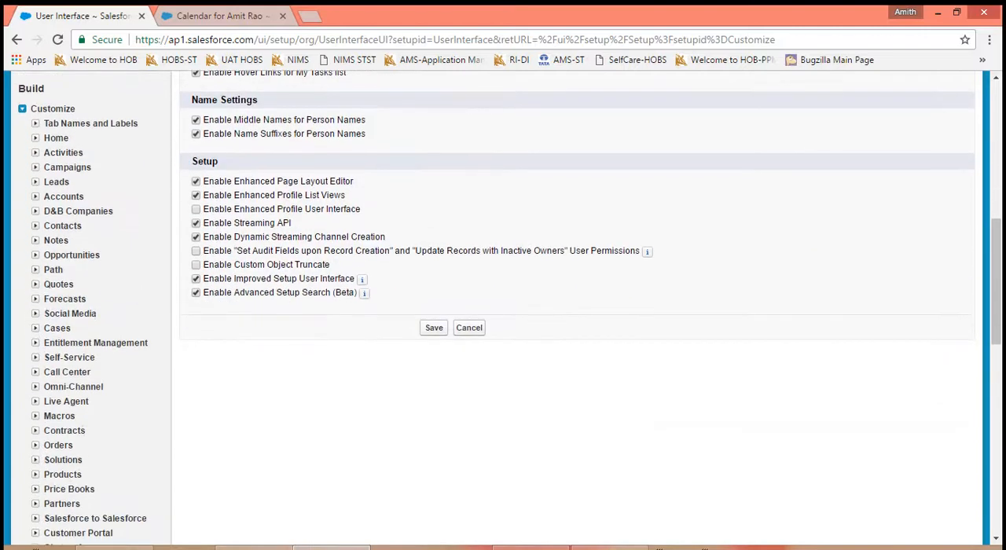
click(431, 328)
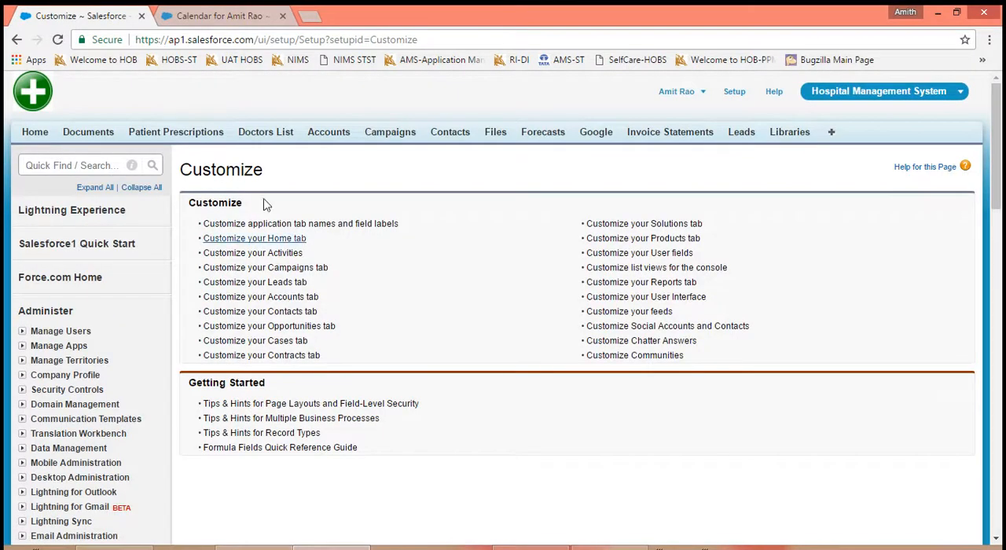
- Reload the day view and create and save an event at 9:00 AM with the subject Meeting
click(201, 24)
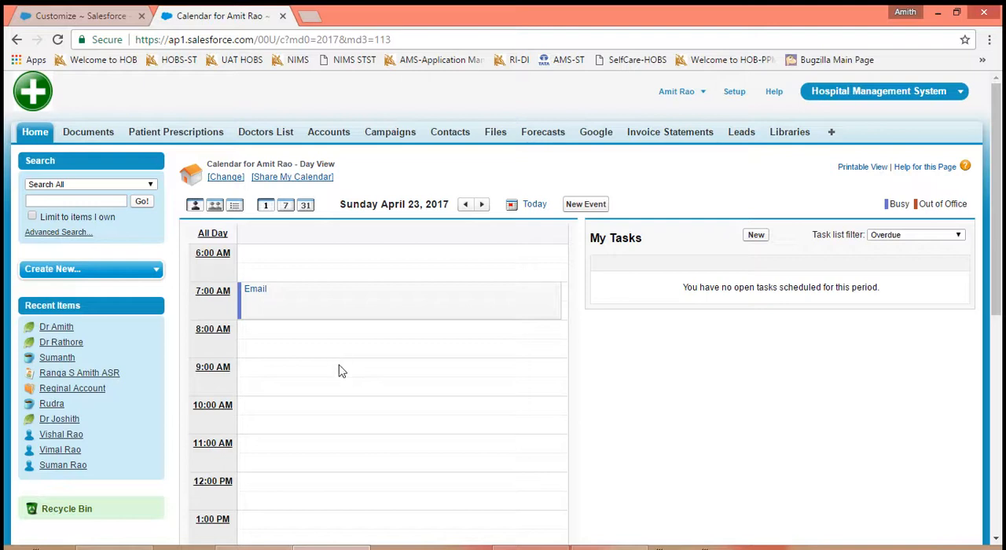
click(56, 39)
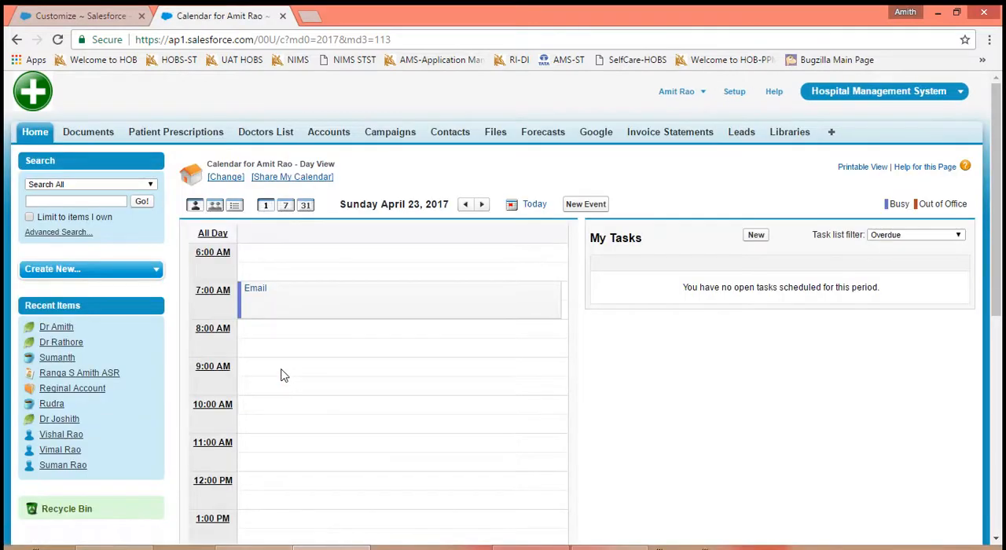
double_click(281, 375)
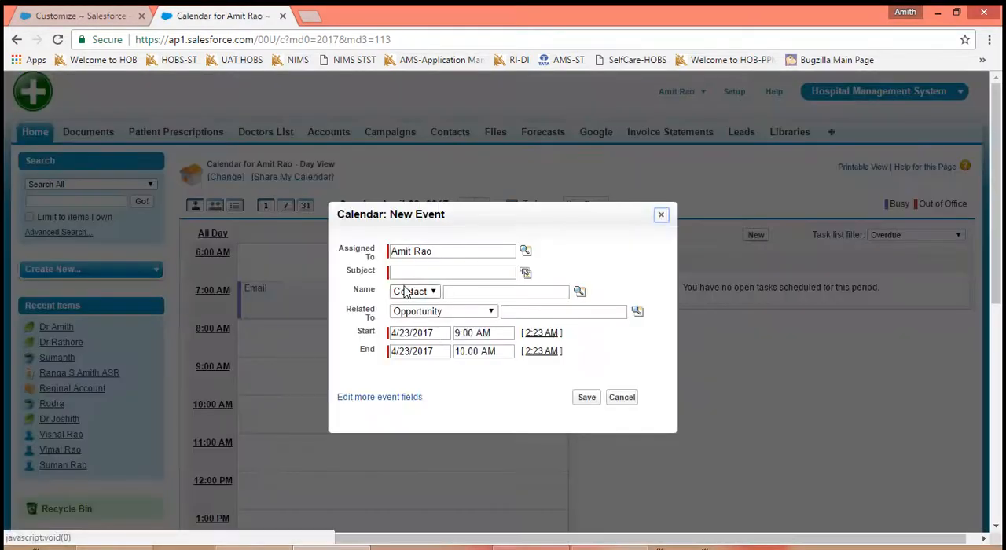
click(525, 271)
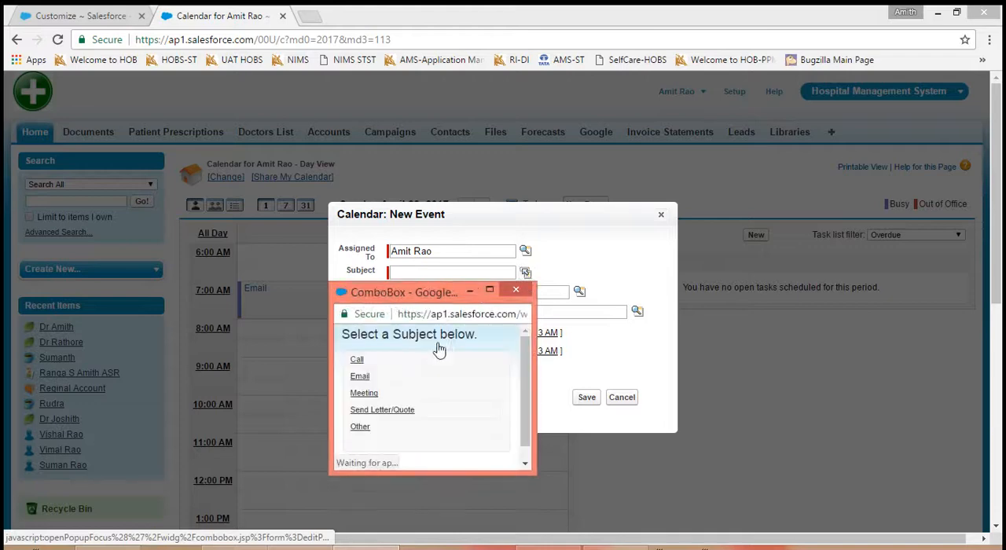
click(361, 394)
click(357, 396)
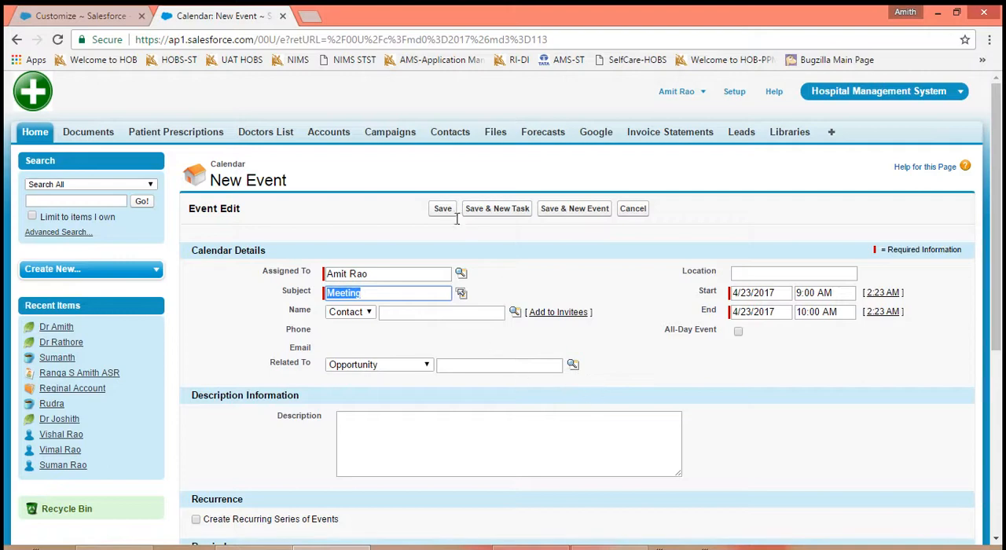
click(443, 210)
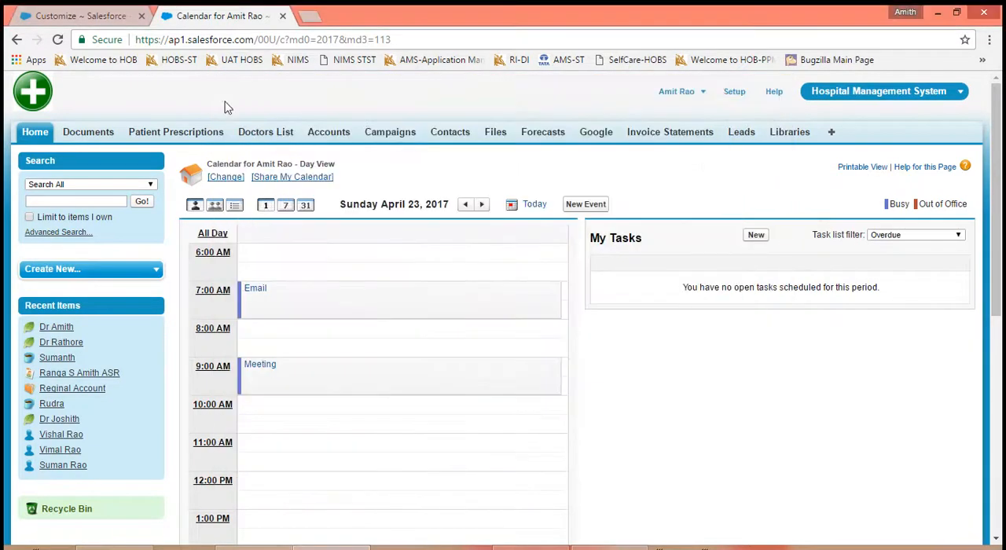
- Reopen the User Interface settings and enable Drag-and-Drop Scheduling on List Views in the Calendar section
click(115, 19)
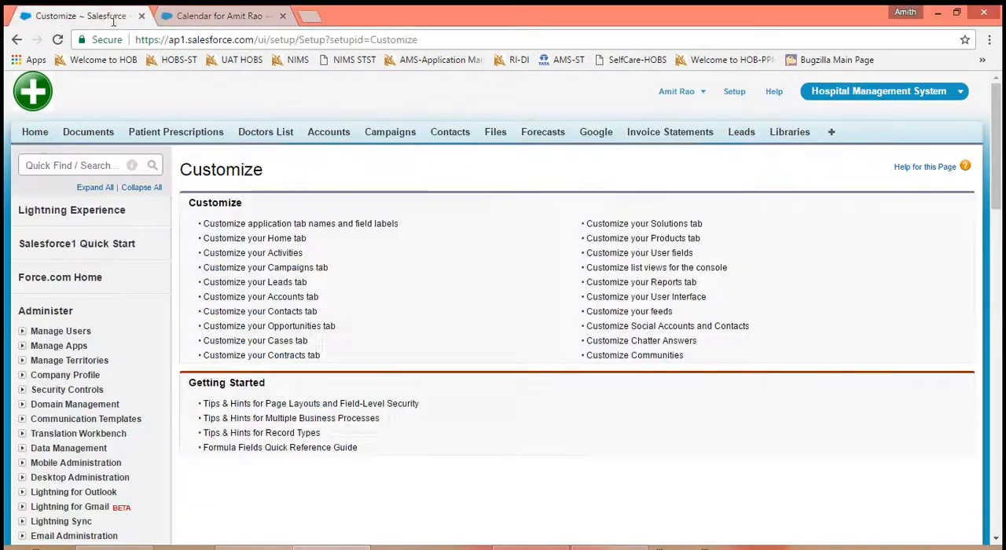
click(646, 299)
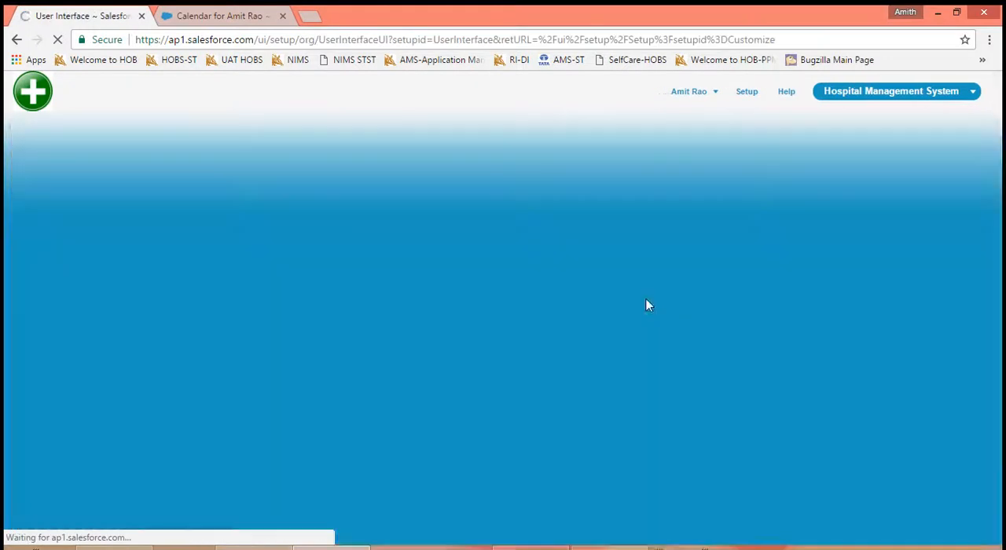
scroll(518, 341, down, 3)
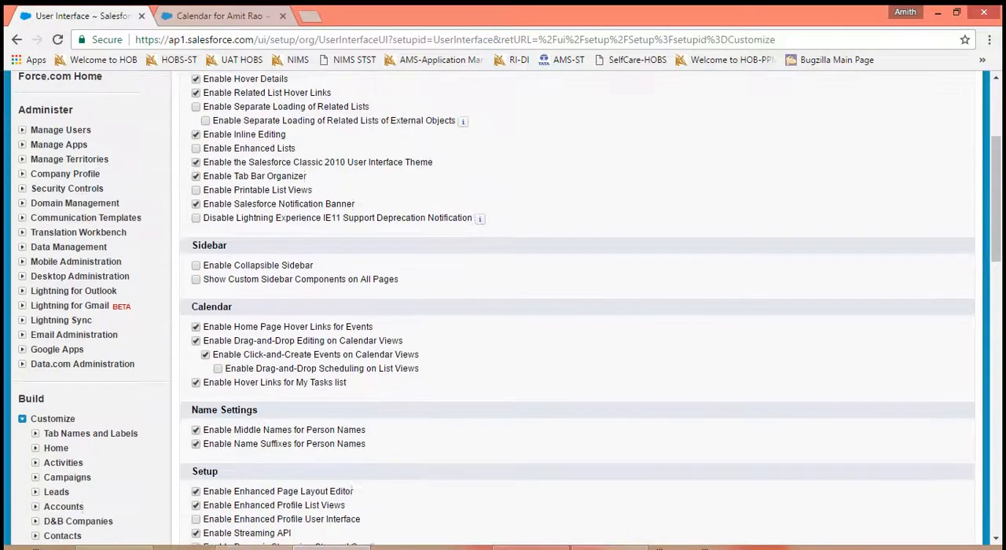
scroll(507, 308, down, 1)
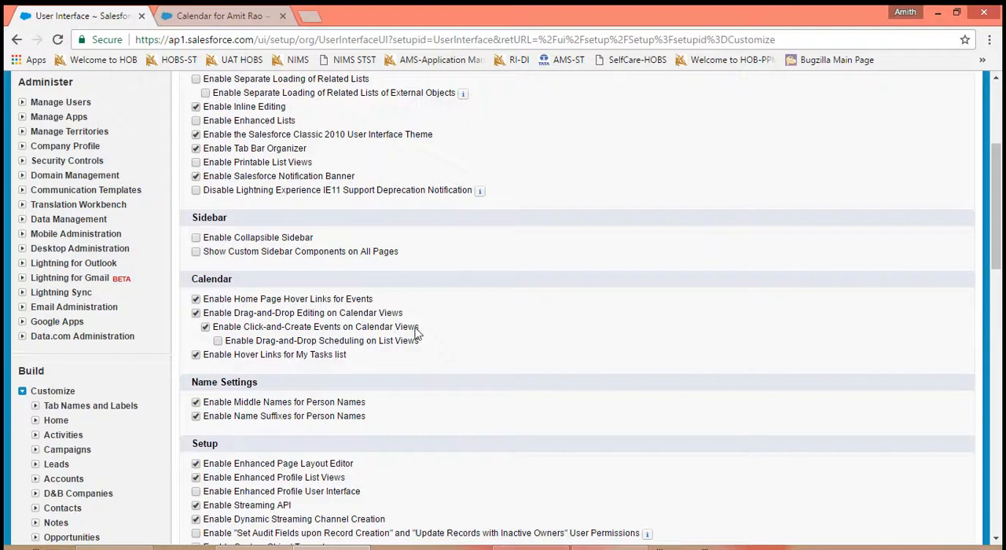
click(218, 341)
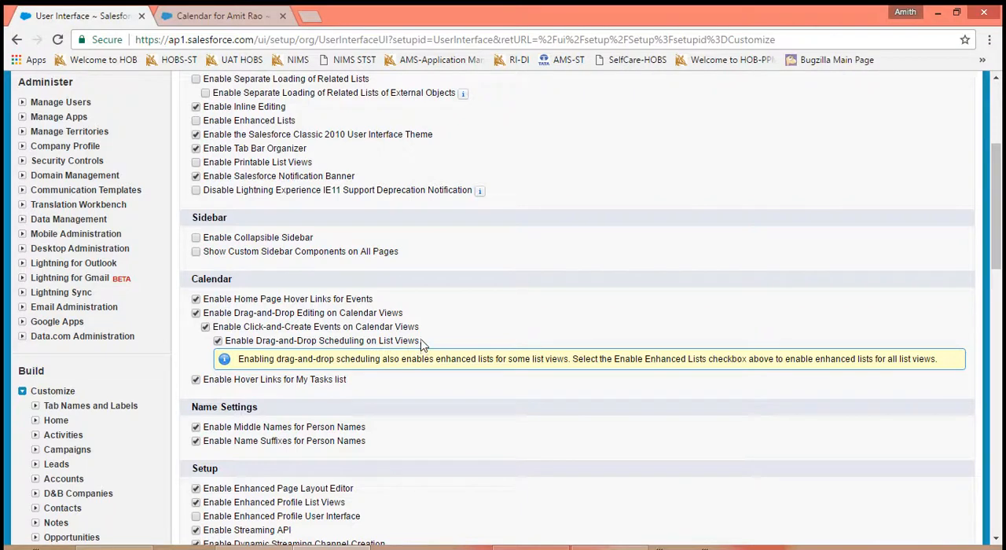
- Open the New This Week list view of Accounts to examine its layout before the settings are saved
click(219, 16)
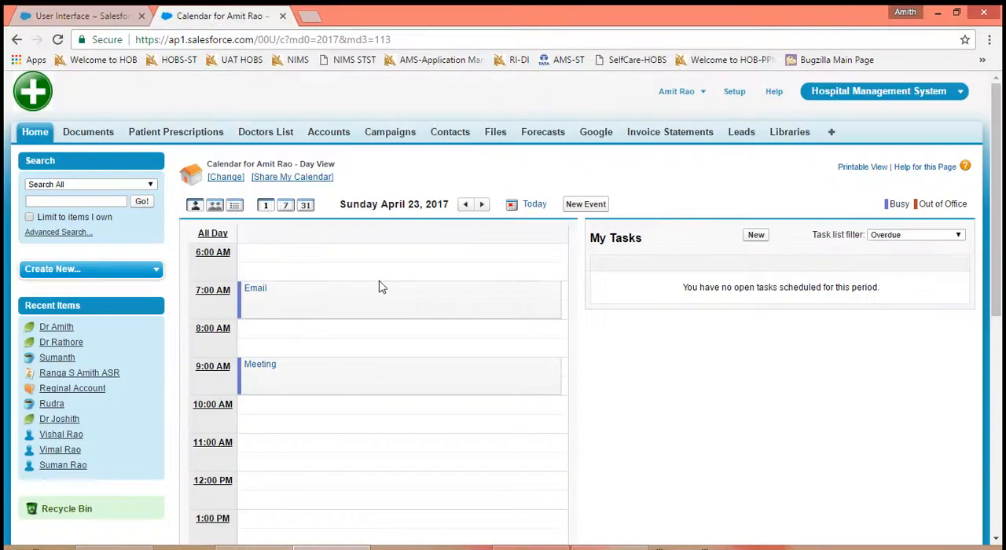
mouse_move(452, 307)
click(342, 136)
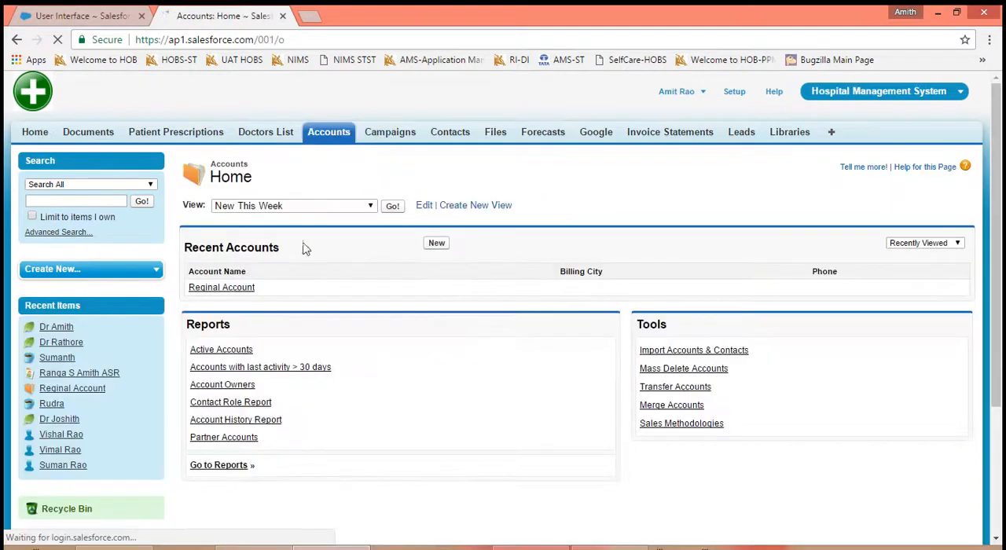
click(394, 207)
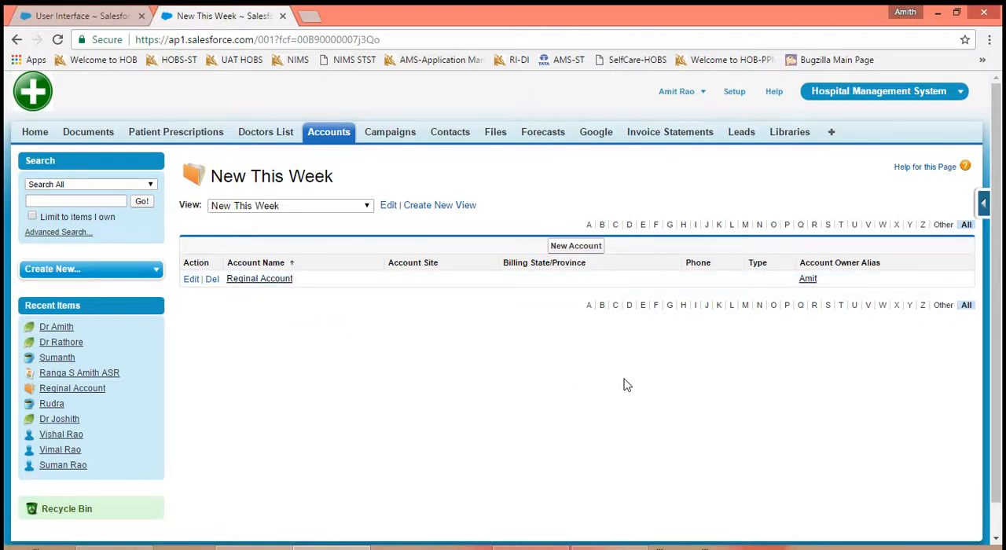
- Return to the User Interface settings and save the list view scheduling change
click(104, 17)
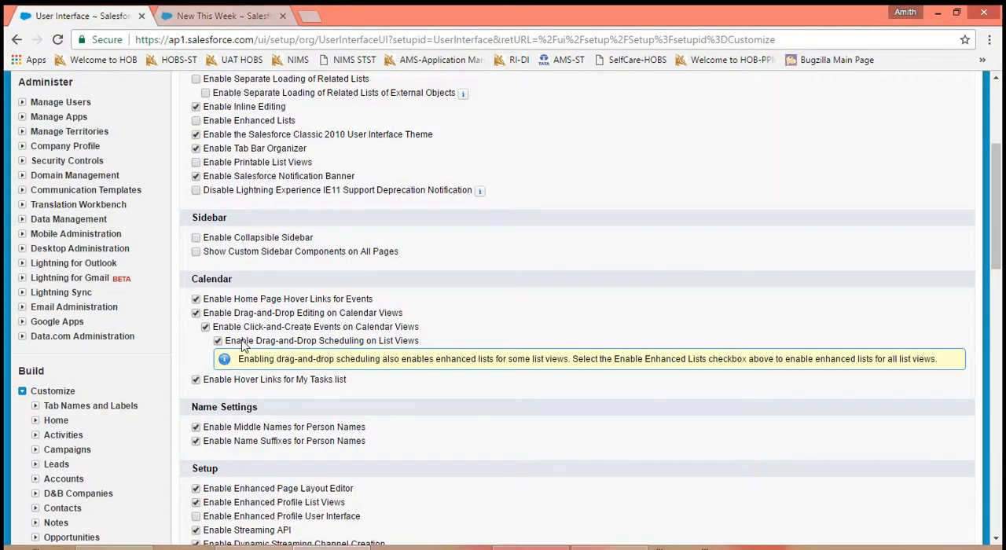
scroll(464, 346, down, 5)
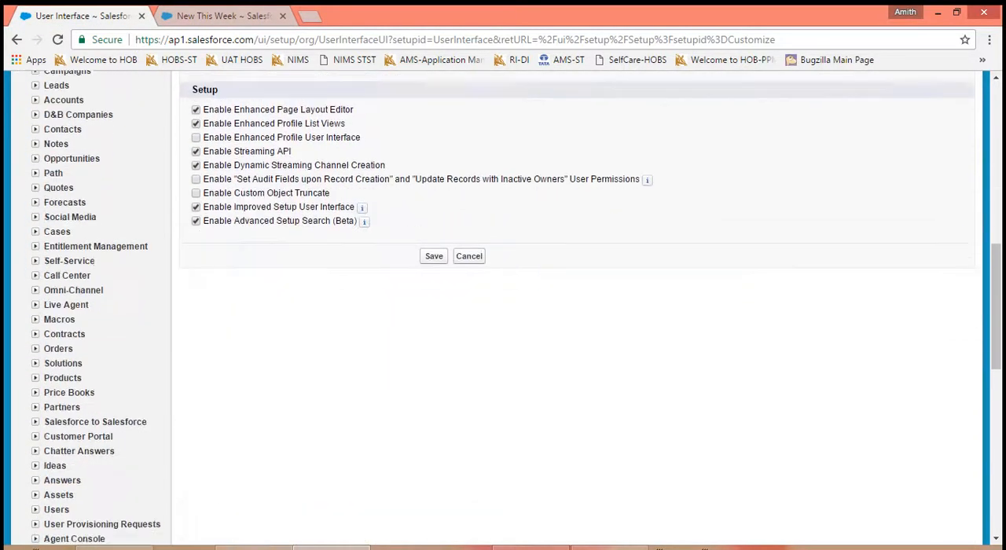
click(433, 245)
- Reload the New This Week list view of Accounts and open the calendar underneath the list
click(207, 16)
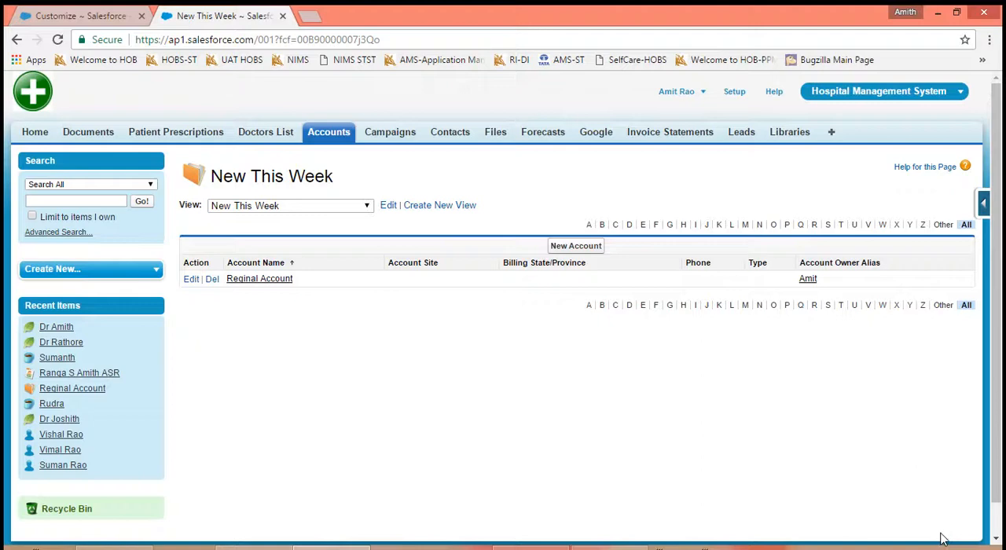
click(57, 39)
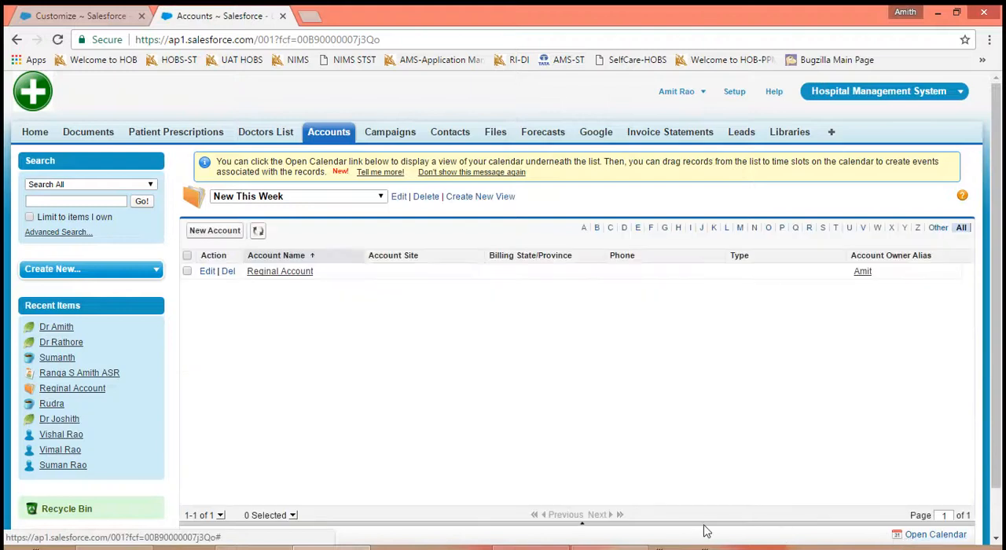
click(583, 525)
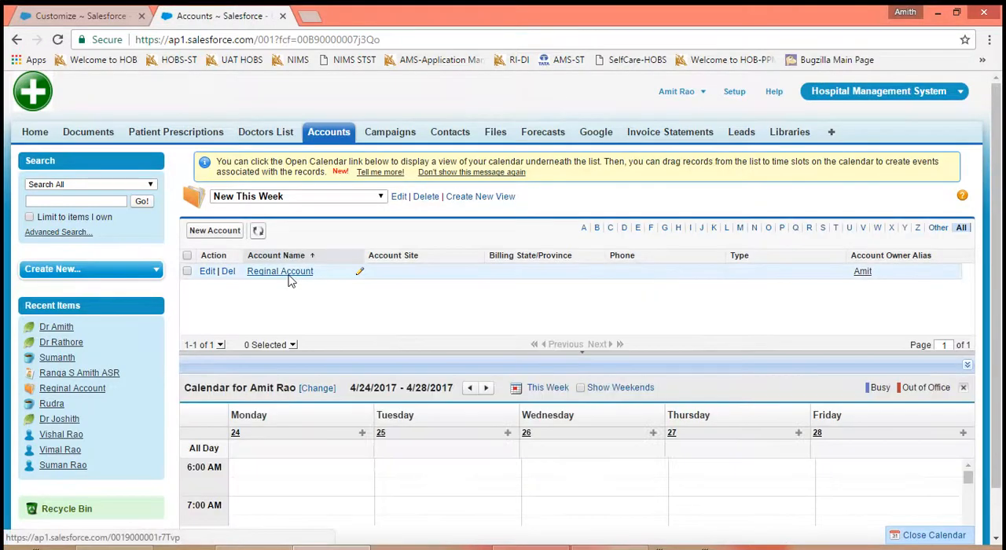
- Schedule Reginal Account from the list into the Tuesday 4/25/2017 6:00 AM slot and save the event with the subject Meeting
drag(289, 281, 397, 472)
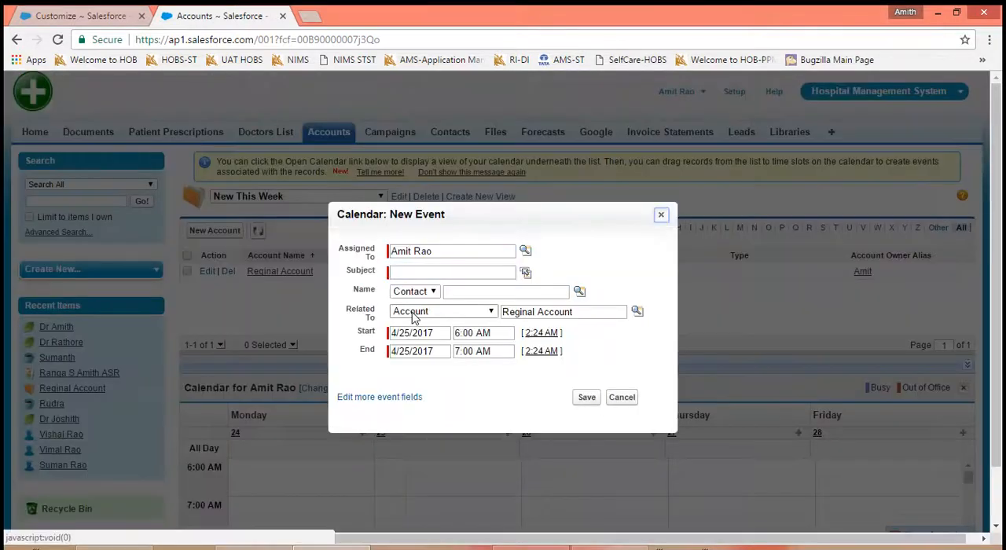
click(524, 272)
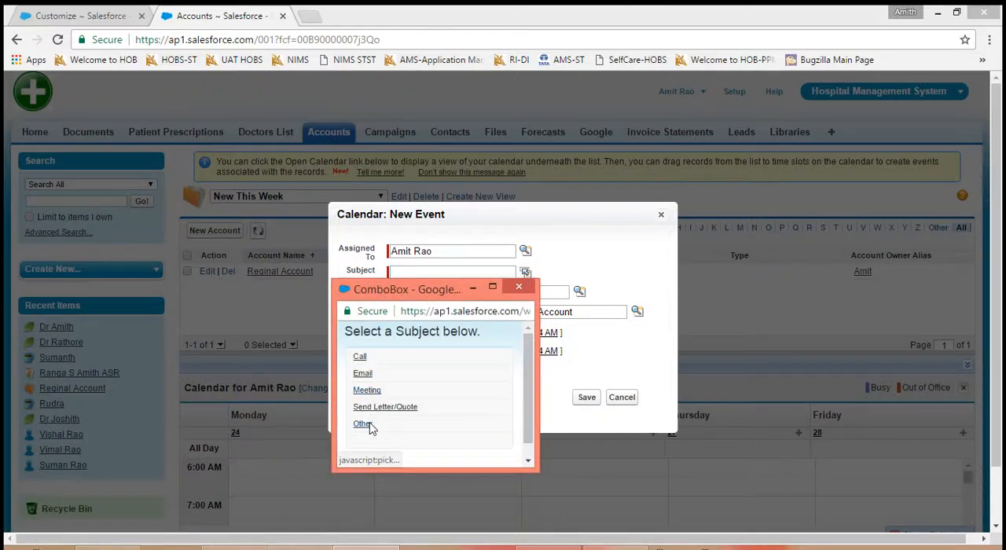
click(367, 390)
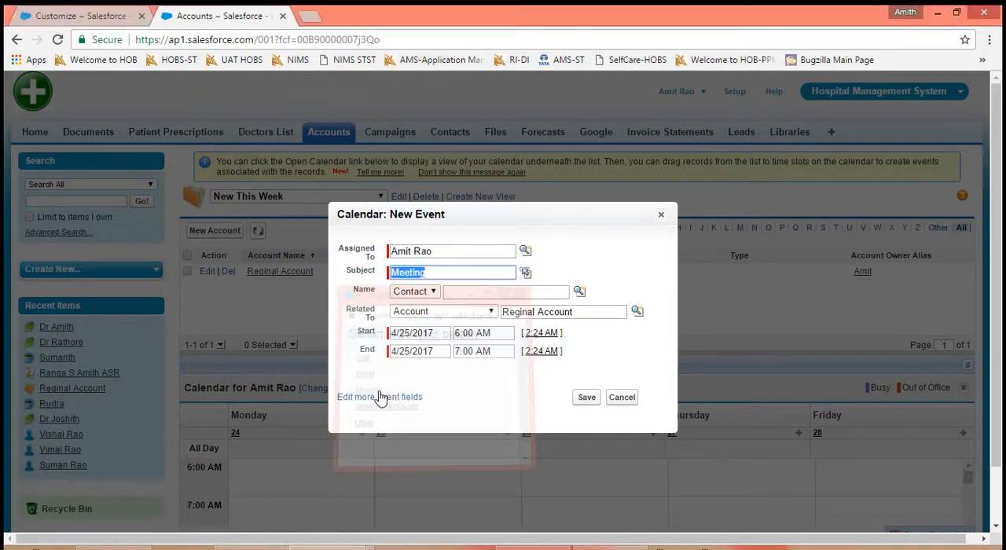
click(583, 399)
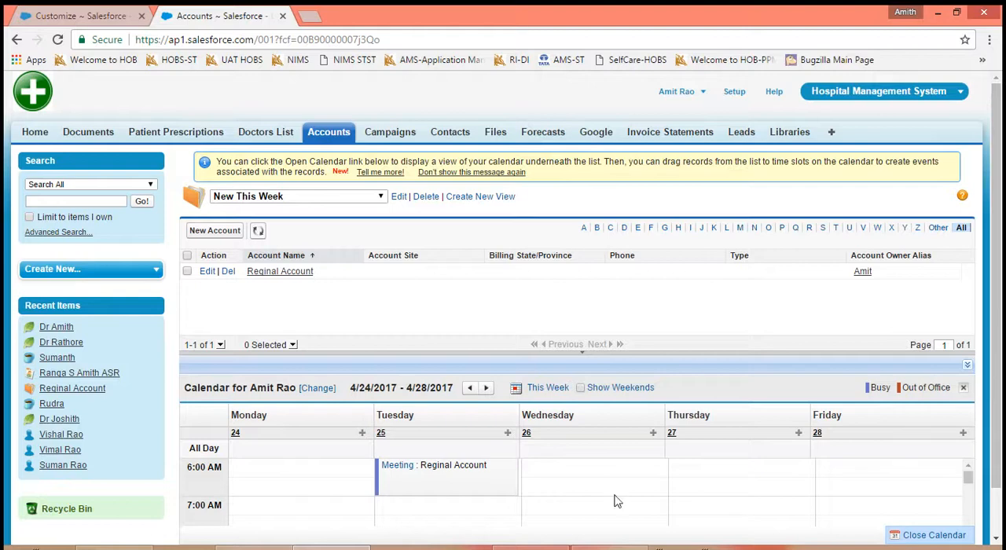
mouse_move(451, 479)
- Reopen the User Interface settings at the Calendar section to check the hover links option for the My Tasks list
click(71, 15)
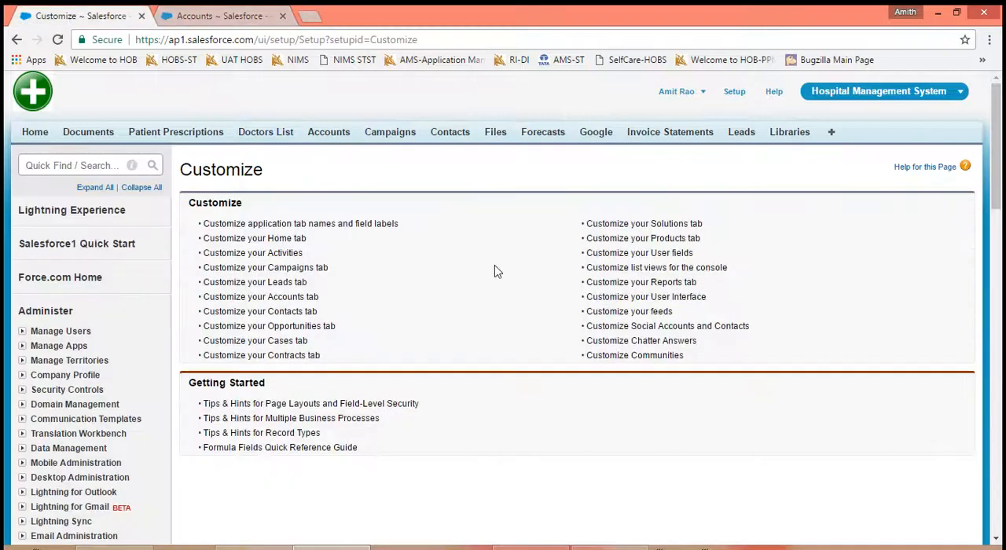
click(662, 297)
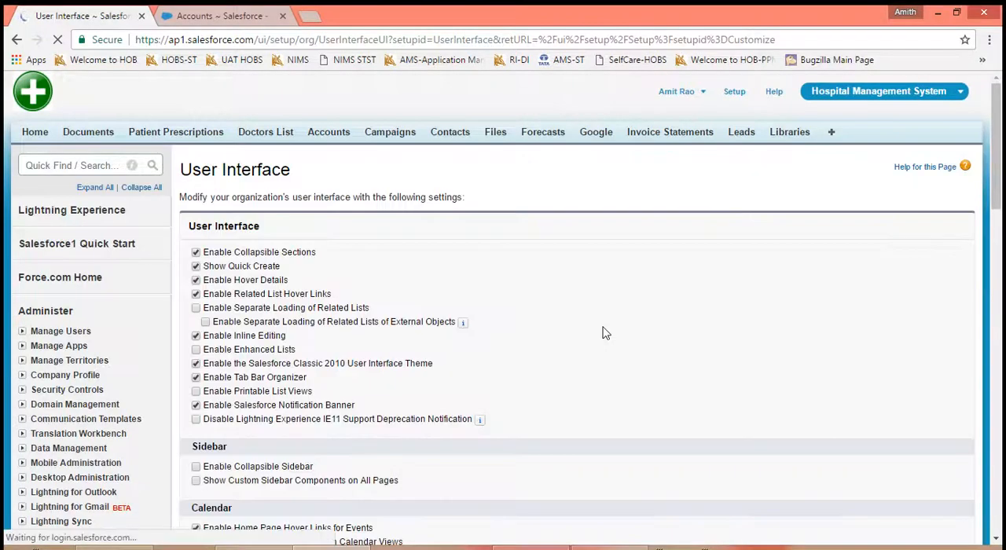
scroll(646, 351, down, 5)
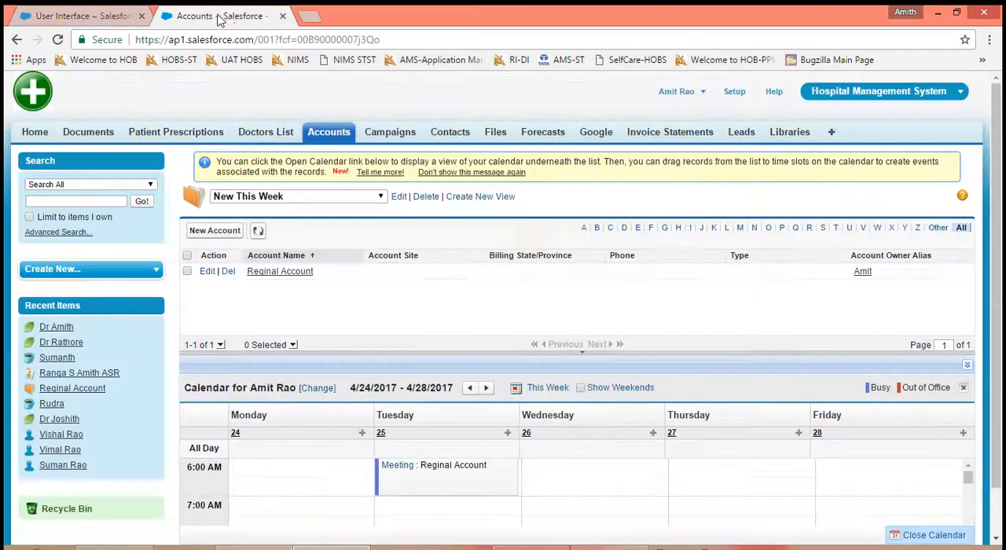
- Create and save a task with the subject Call from My Tasks on the home page, and check its hover link
click(220, 16)
click(34, 137)
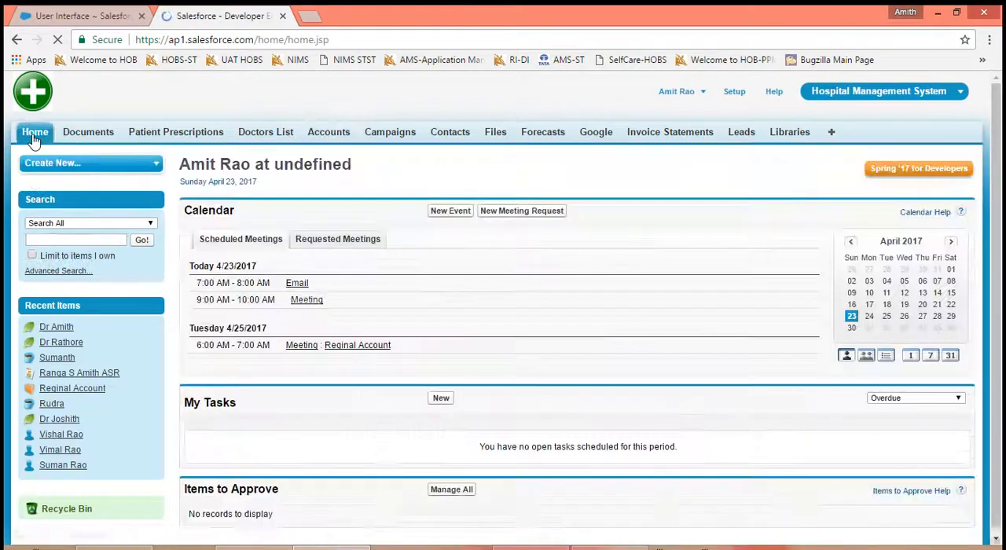
click(441, 399)
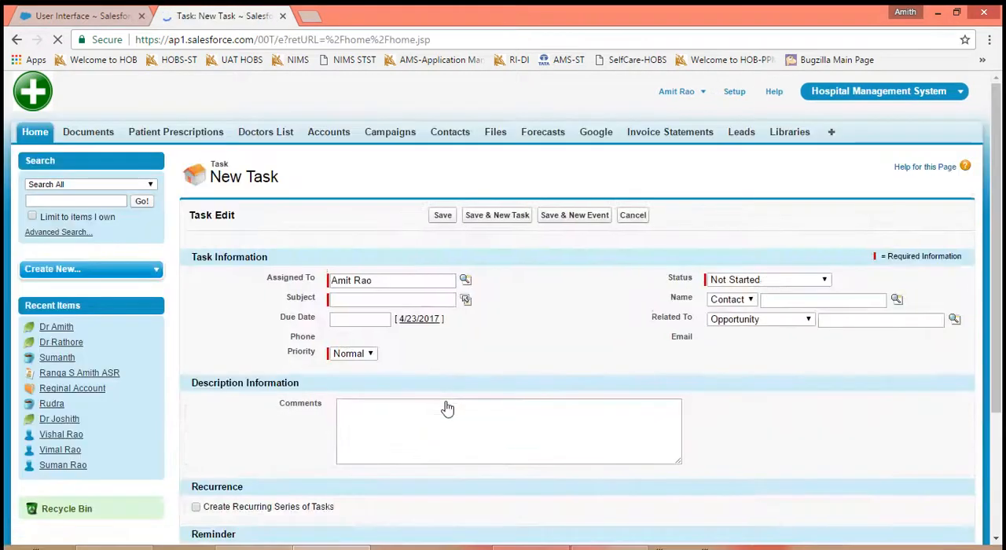
click(466, 300)
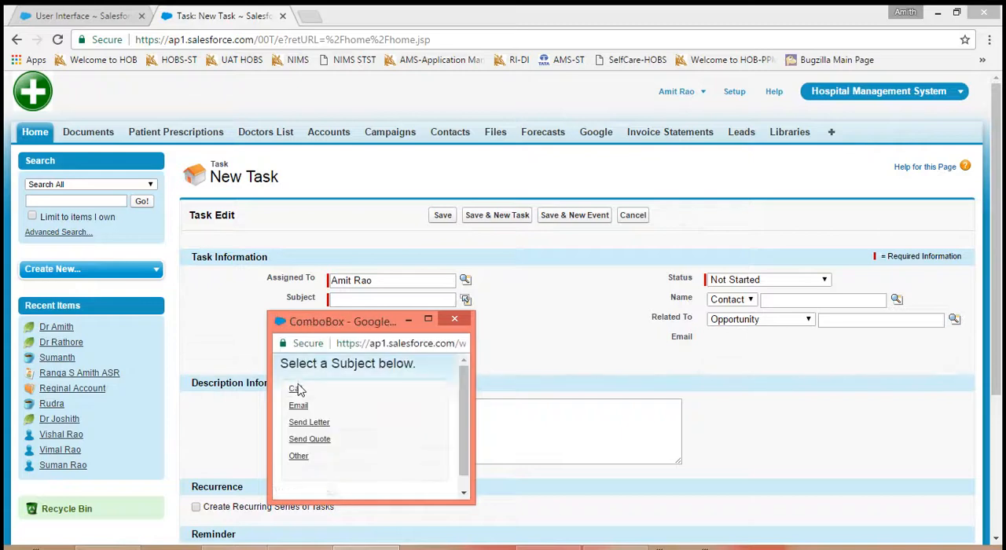
click(297, 389)
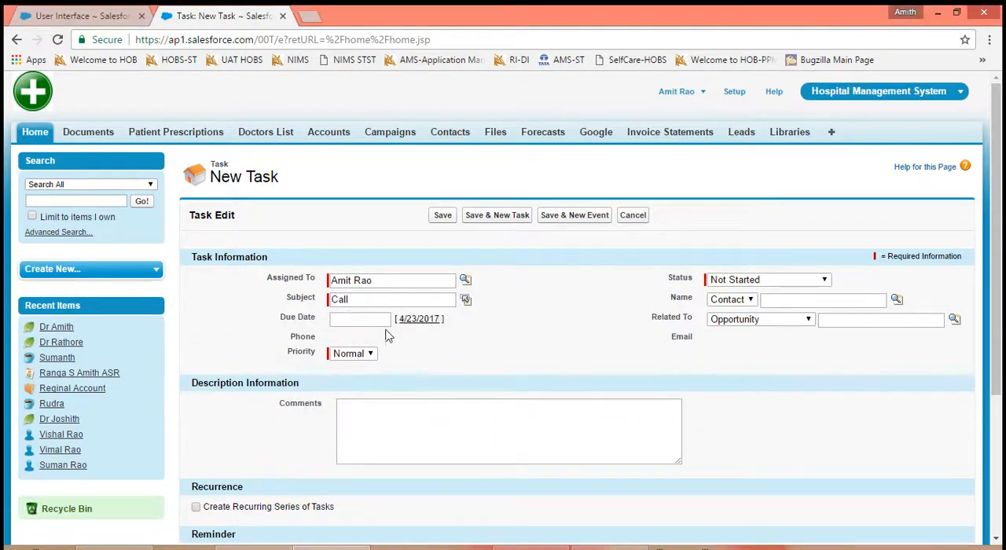
click(440, 217)
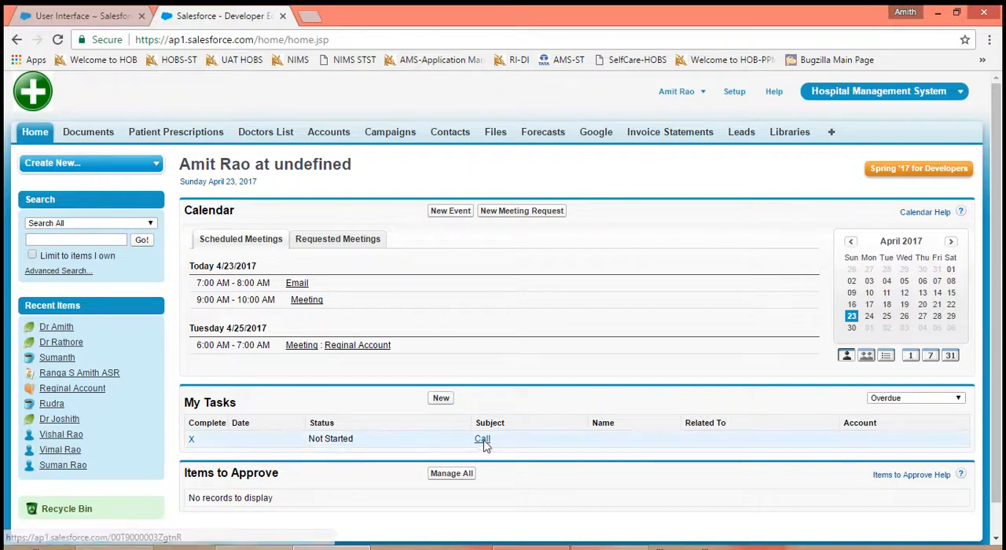
mouse_move(485, 445)
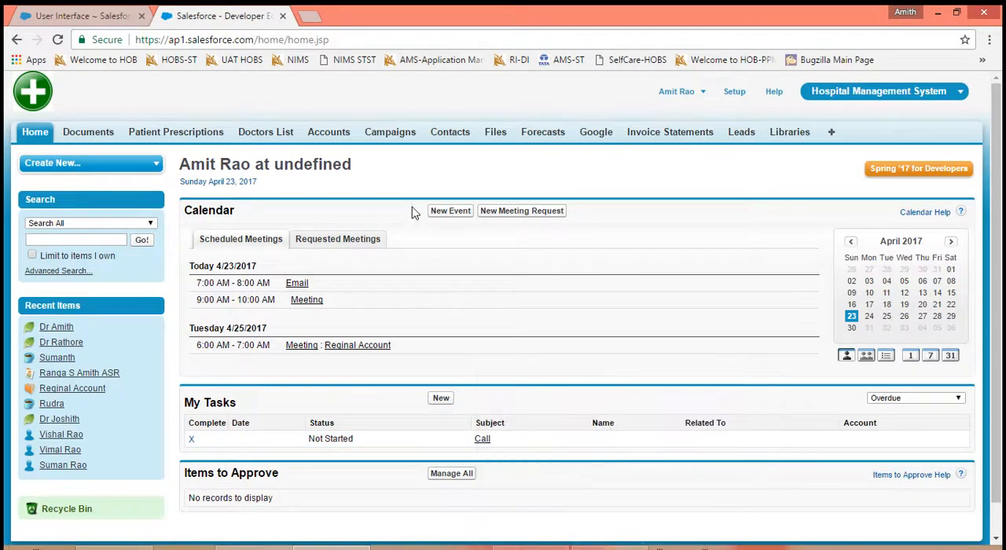
- Disable Hover Links for My Tasks list in the User Interface settings, save, and reload the home page
click(107, 15)
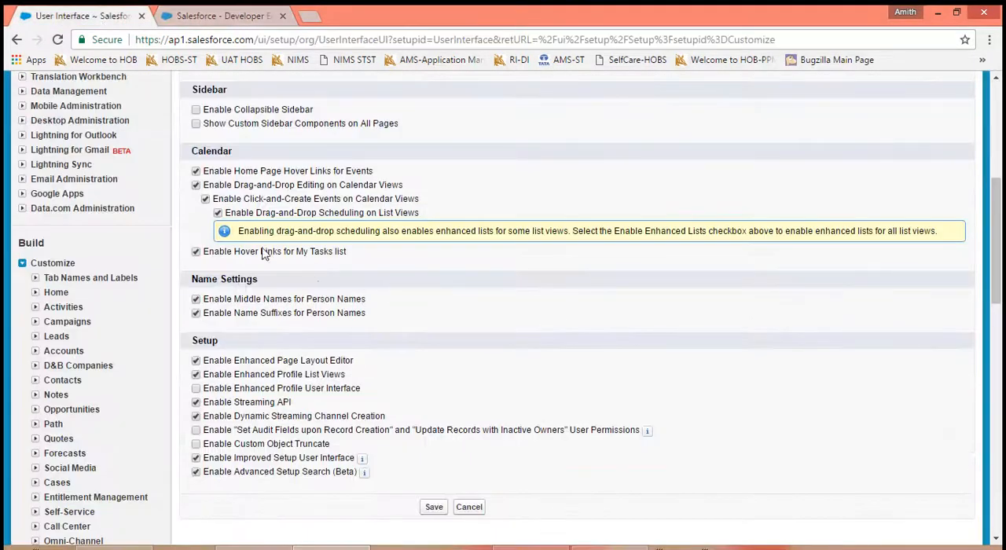
click(196, 252)
click(434, 507)
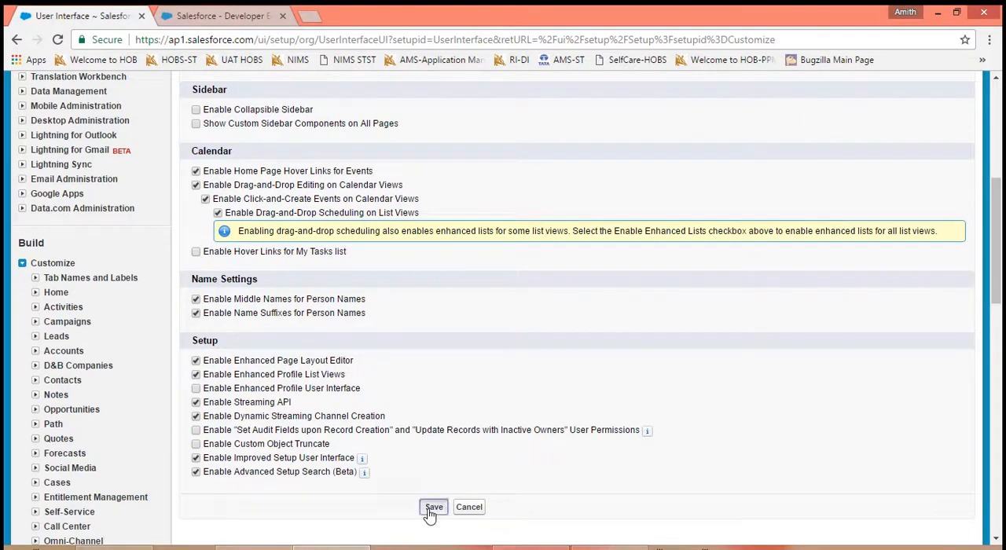
click(204, 17)
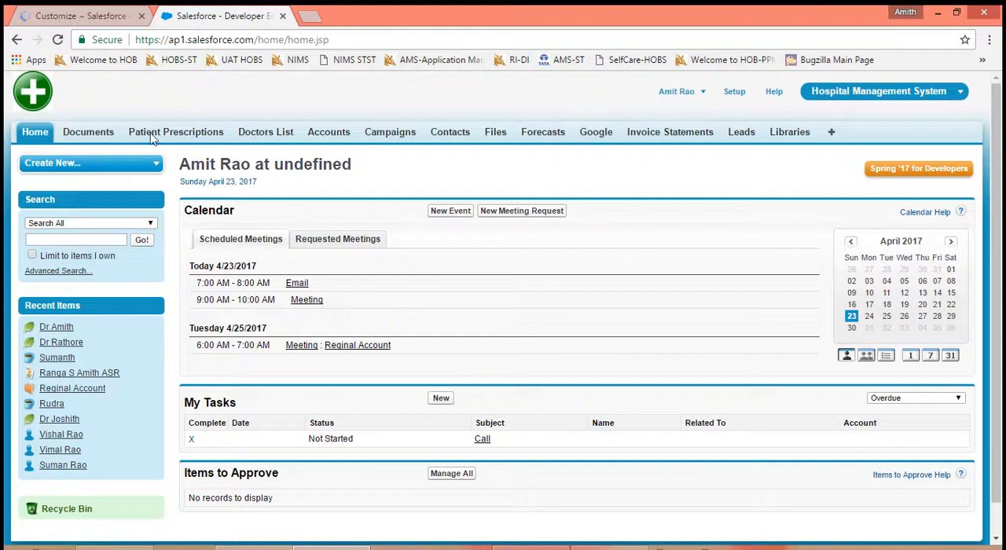
click(57, 39)
- Return to the Customize setup page and reopen the User Interface settings
click(86, 15)
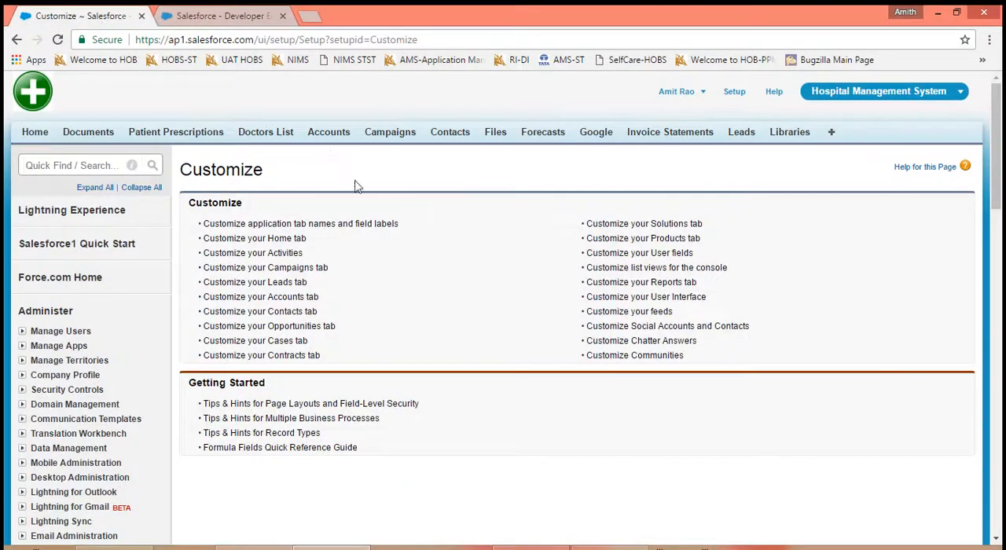
click(668, 301)
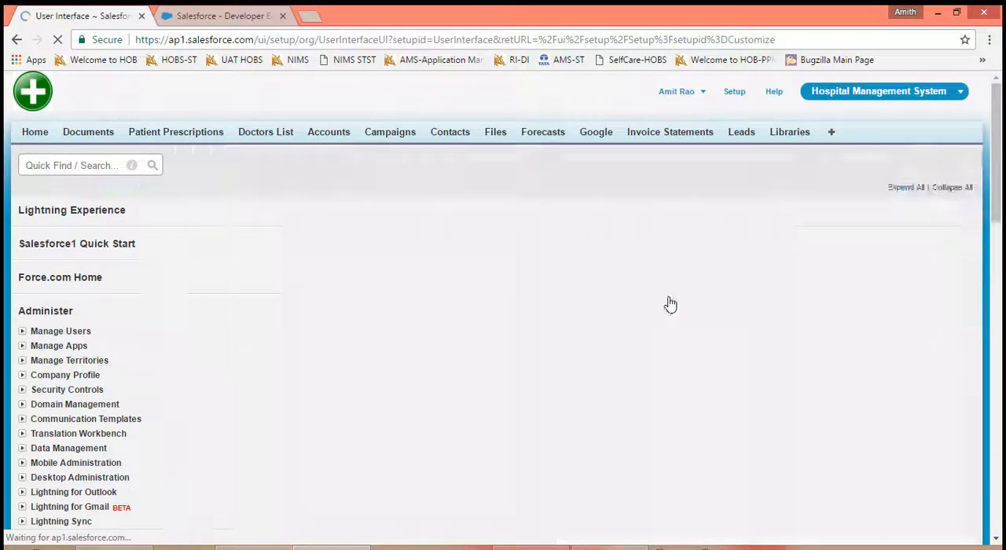